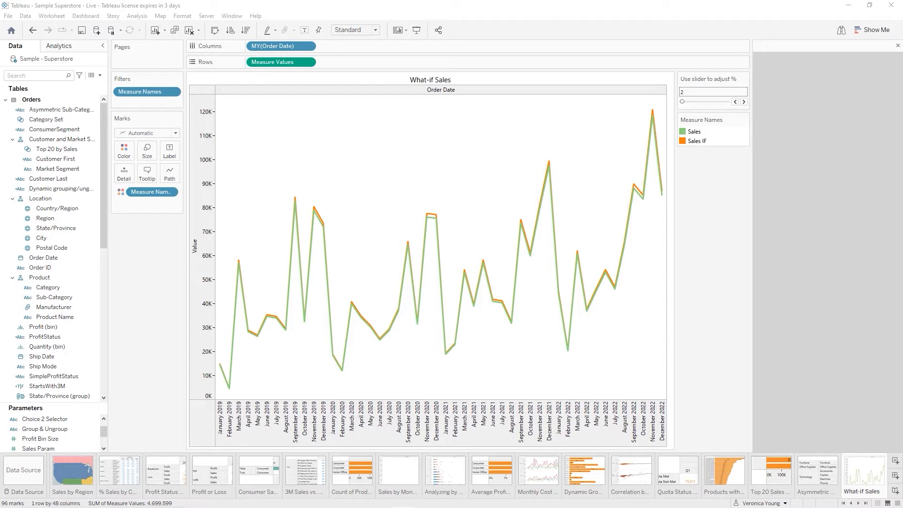
# Create a new worksheet and name it "Category Title".
pyautogui.click(895, 460)
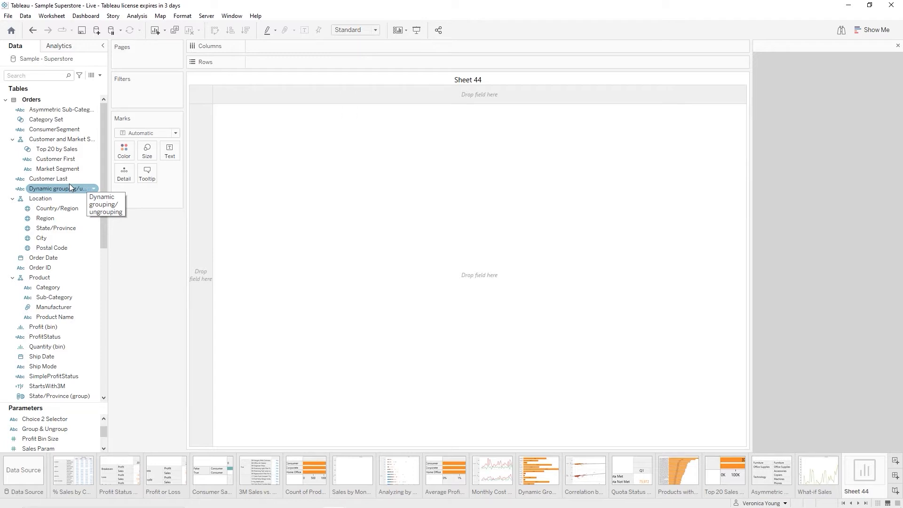
pyautogui.doubleClick(859, 492)
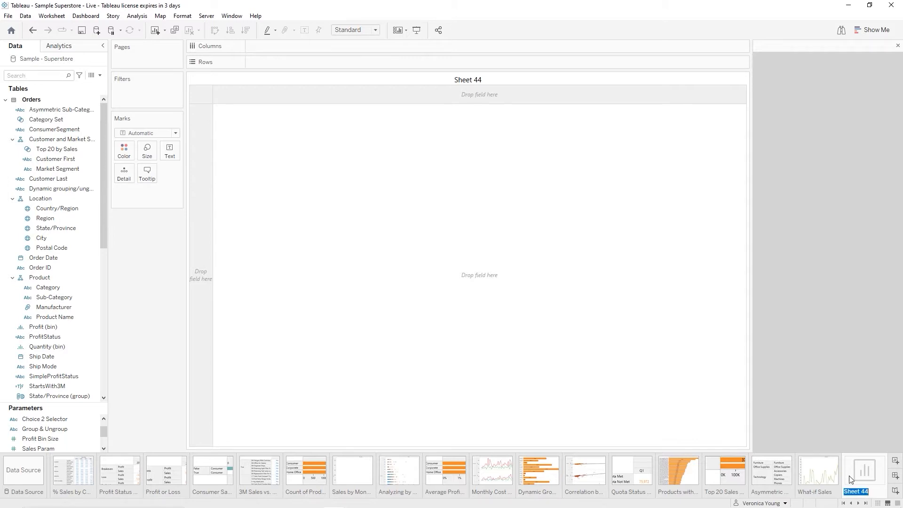
pyautogui.write('Category Title')
pyautogui.press('Return')
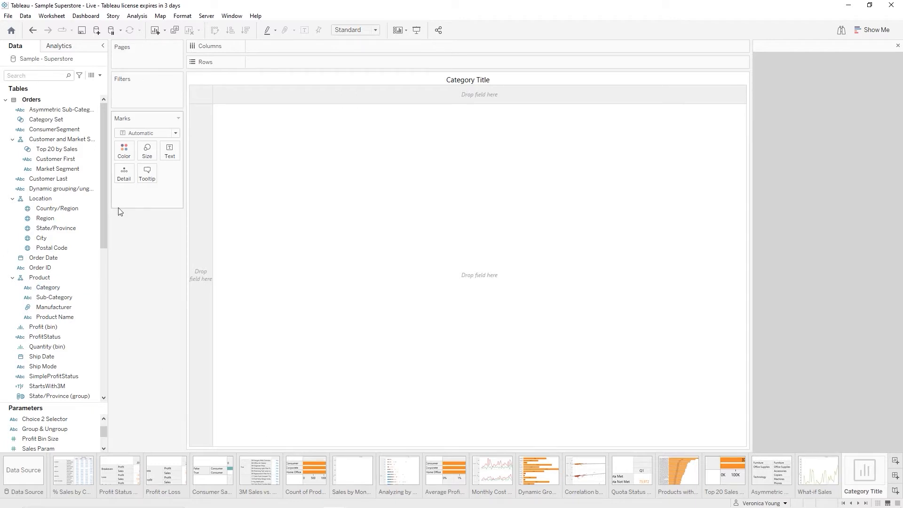
# Add the Category field to the marks as Detail and set the mark type to Polygon.
pyautogui.click(49, 288)
pyautogui.moveTo(49, 291); pyautogui.dragTo(125, 178)
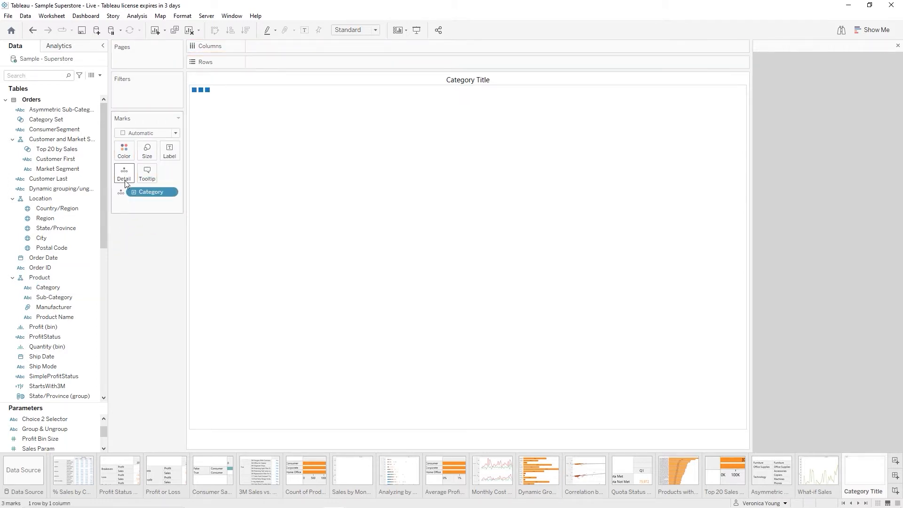
pyautogui.click(176, 133)
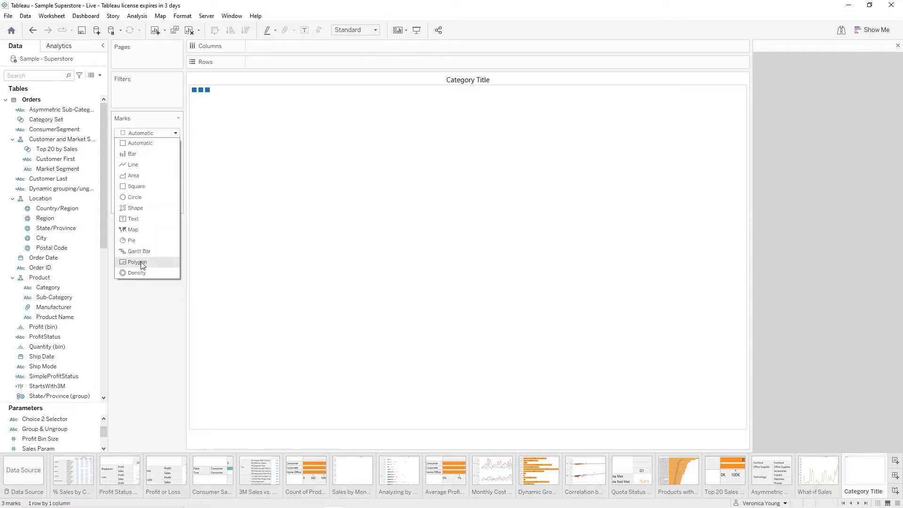
pyautogui.click(141, 262)
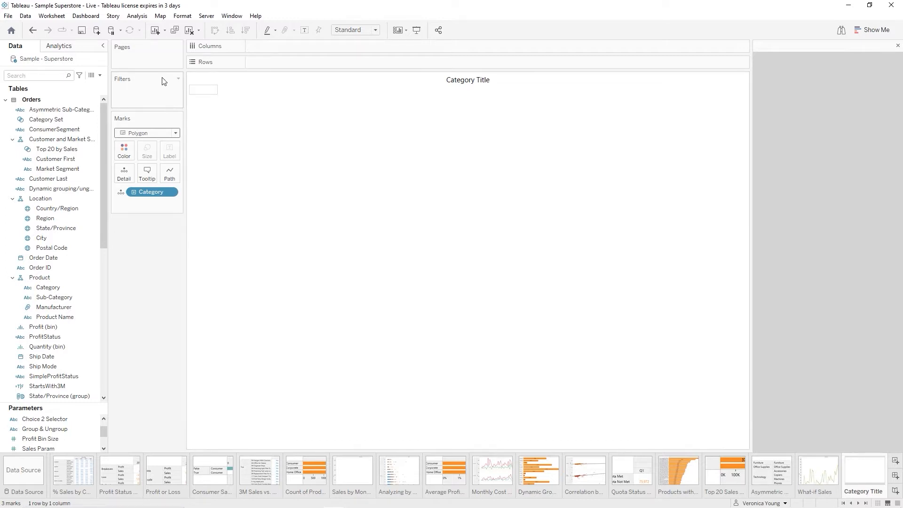
# Replace the sheet name placeholder in the worksheet title with the Category field.
pyautogui.doubleClick(432, 84)
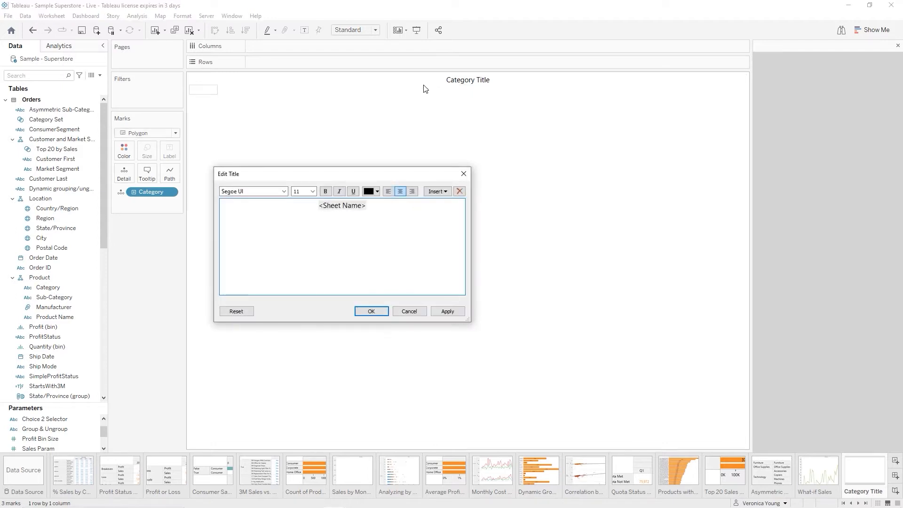
pyautogui.moveTo(377, 213); pyautogui.dragTo(302, 207)
pyautogui.click(281, 211)
pyautogui.moveTo(376, 205); pyautogui.dragTo(310, 206)
pyautogui.press('Delete')
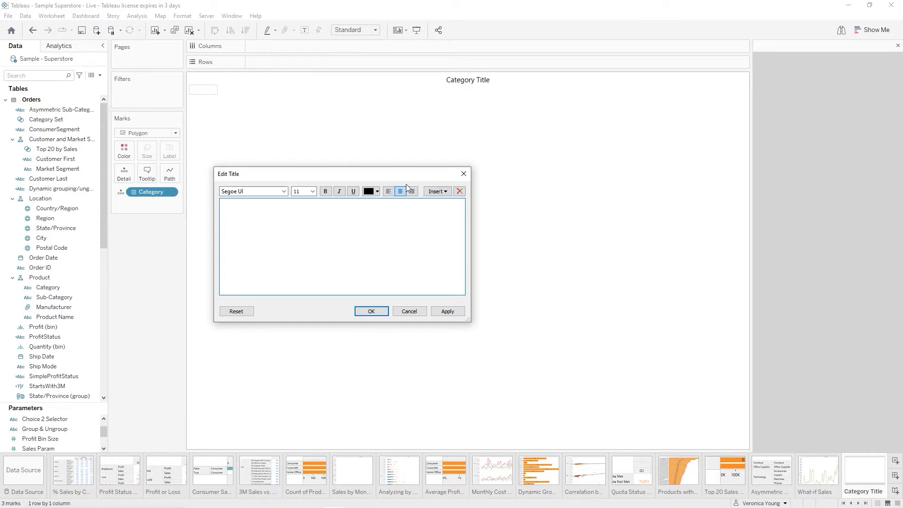
pyautogui.click(445, 192)
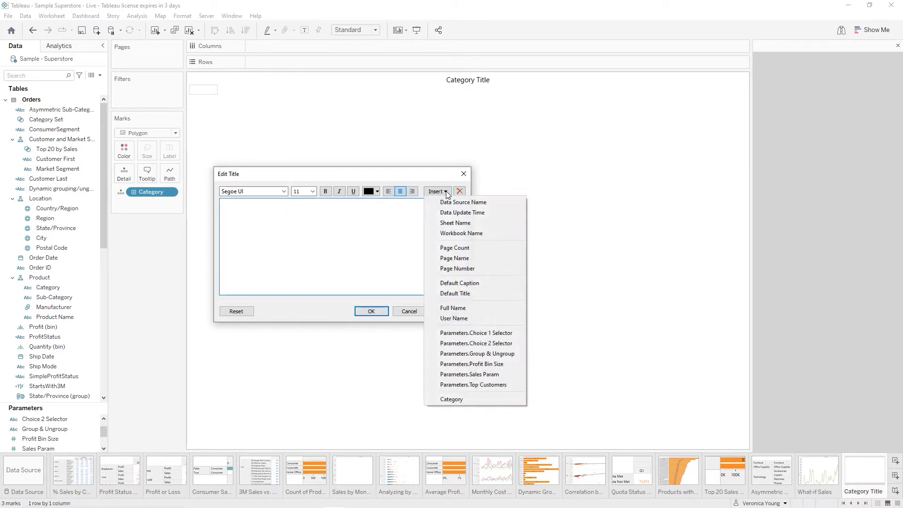
pyautogui.click(441, 399)
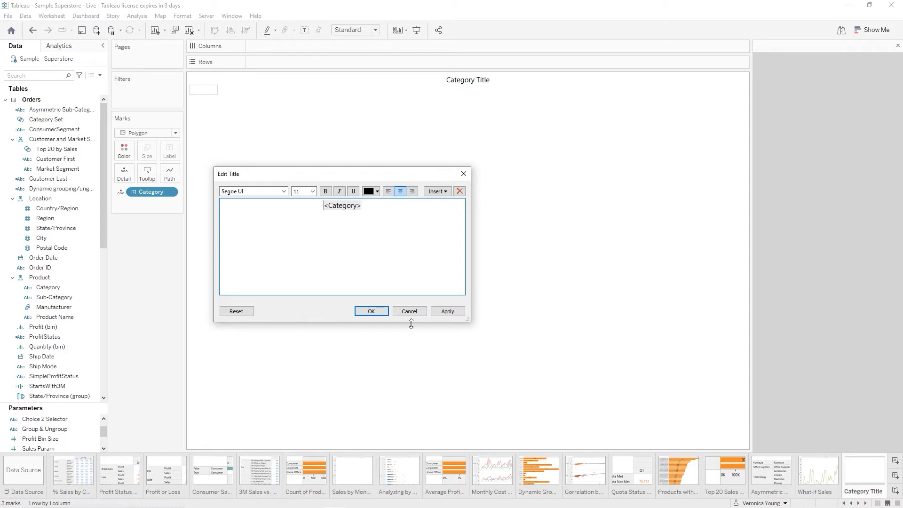
# Add the line "Select a Category" above the Category field in the title and the word "selected" after the field.
pyautogui.press('Return')
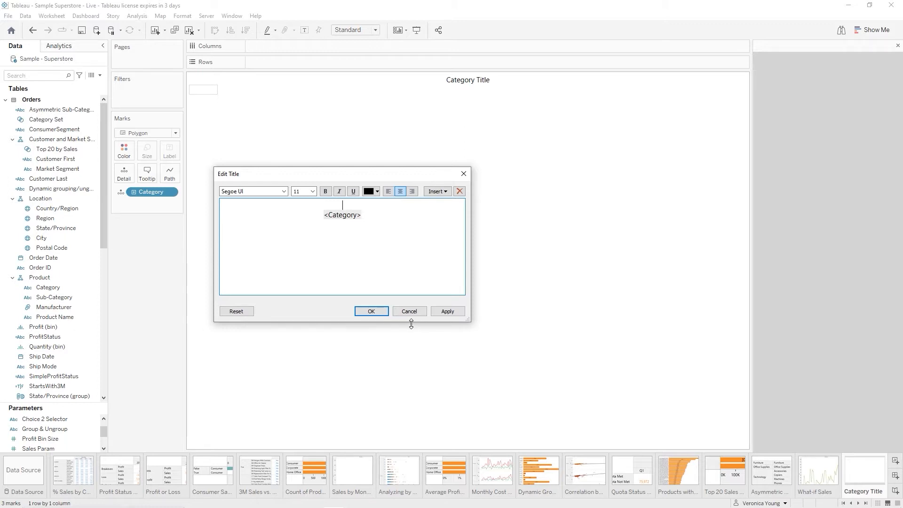
pyautogui.write('Selec')
pyautogui.write('t a Categ')
pyautogui.write('ory')
pyautogui.write('s')
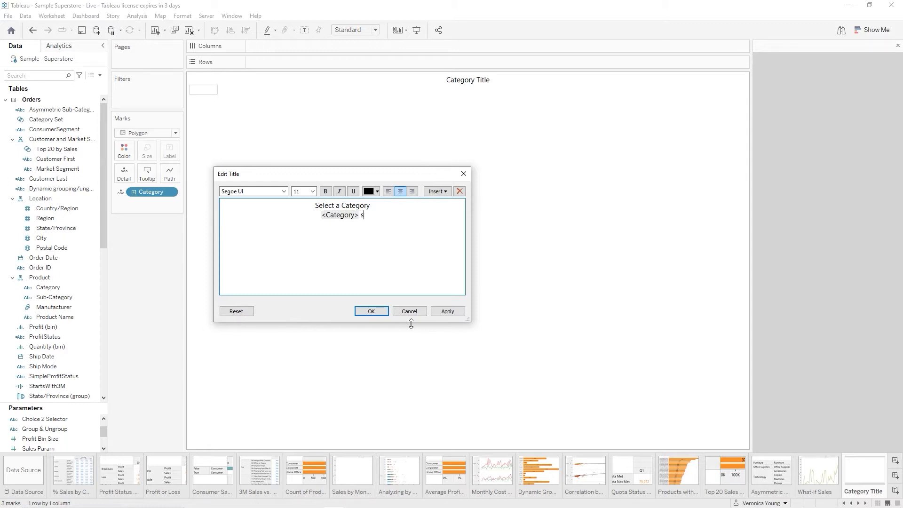
pyautogui.write('elected')
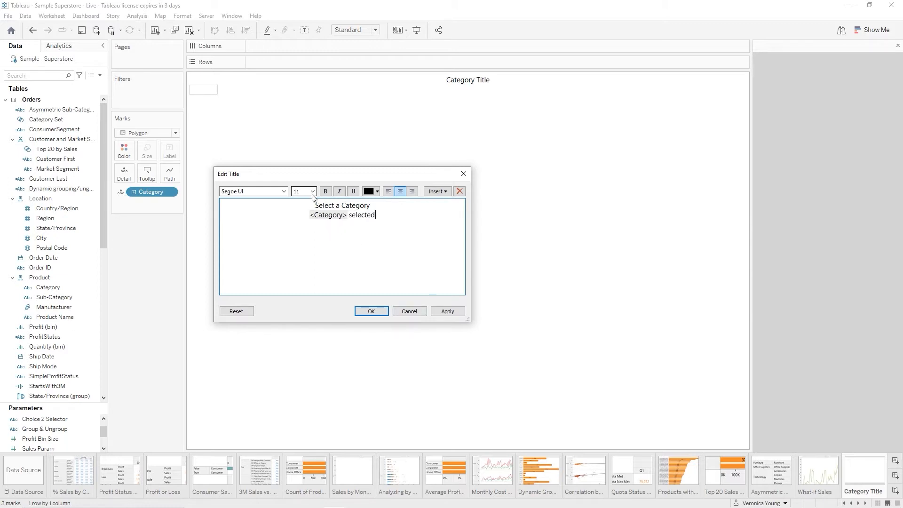
# Format both lines of the worksheet title in bold orange and apply the title.
pyautogui.moveTo(316, 203); pyautogui.dragTo(381, 234)
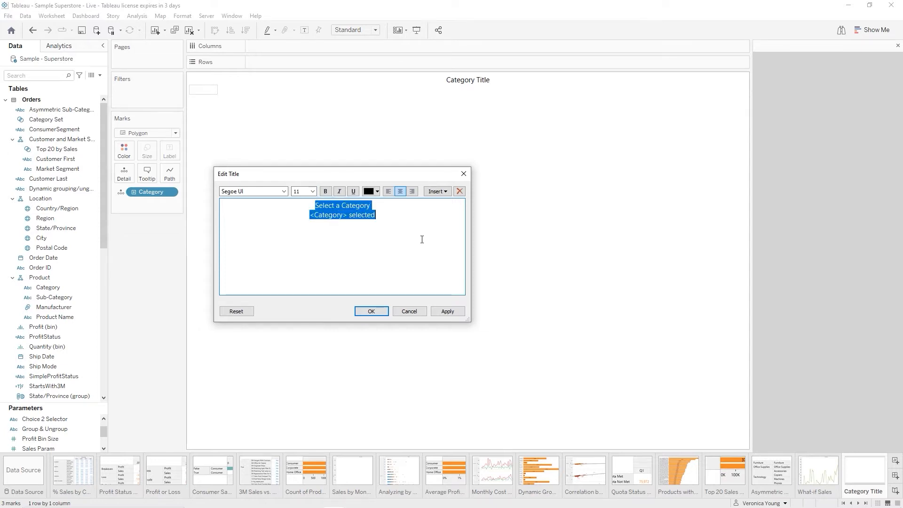
pyautogui.click(377, 191)
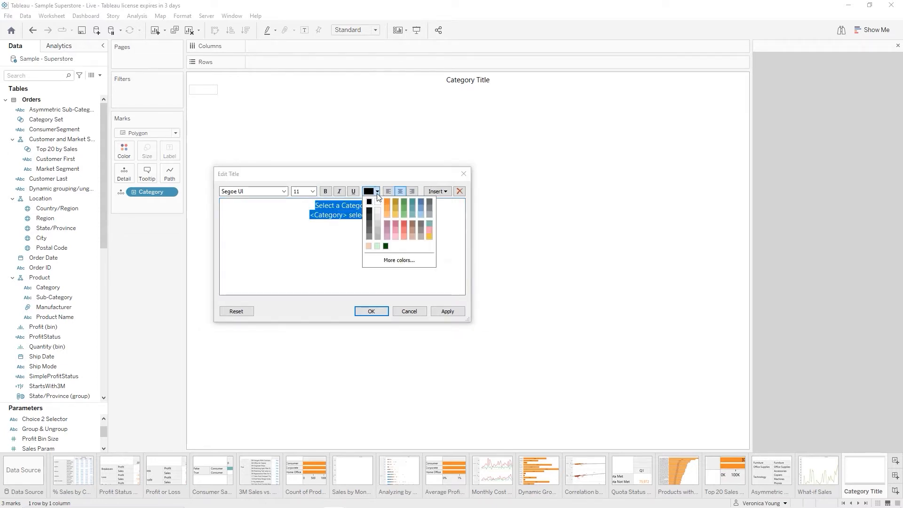
pyautogui.click(386, 201)
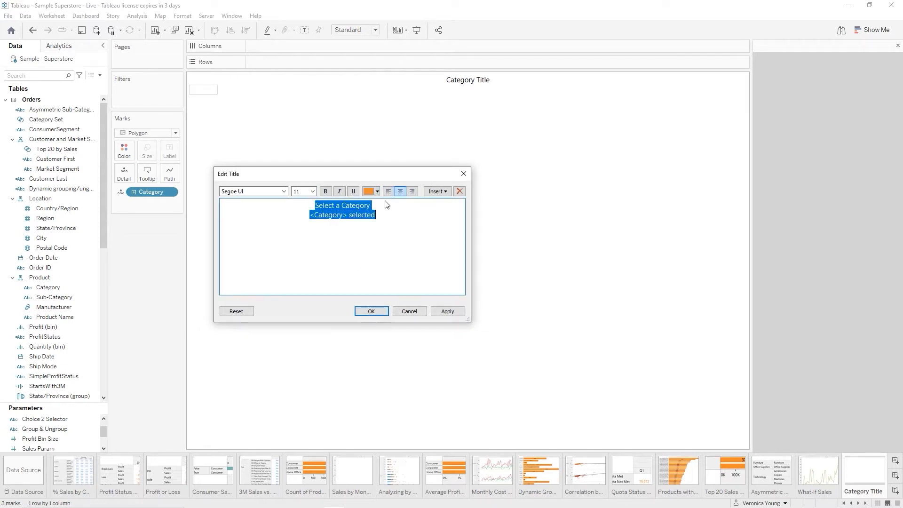
pyautogui.click(363, 242)
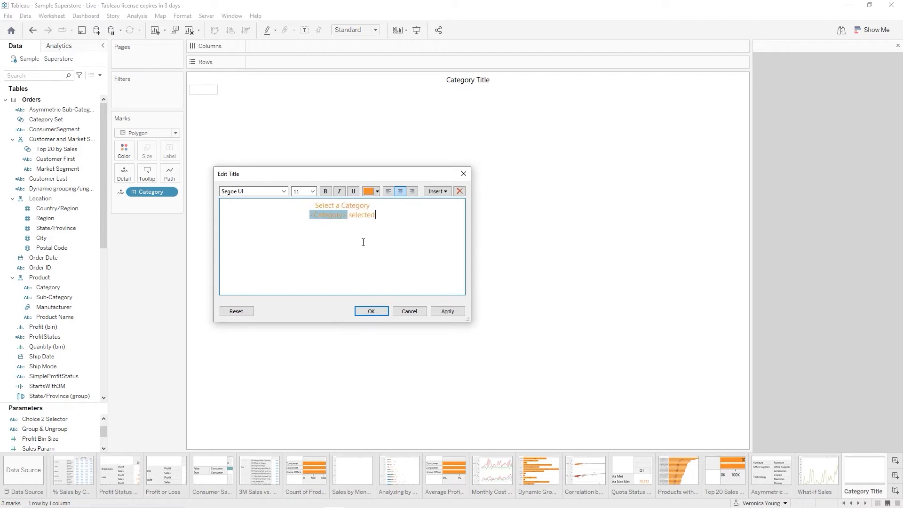
pyautogui.moveTo(316, 205); pyautogui.dragTo(388, 223)
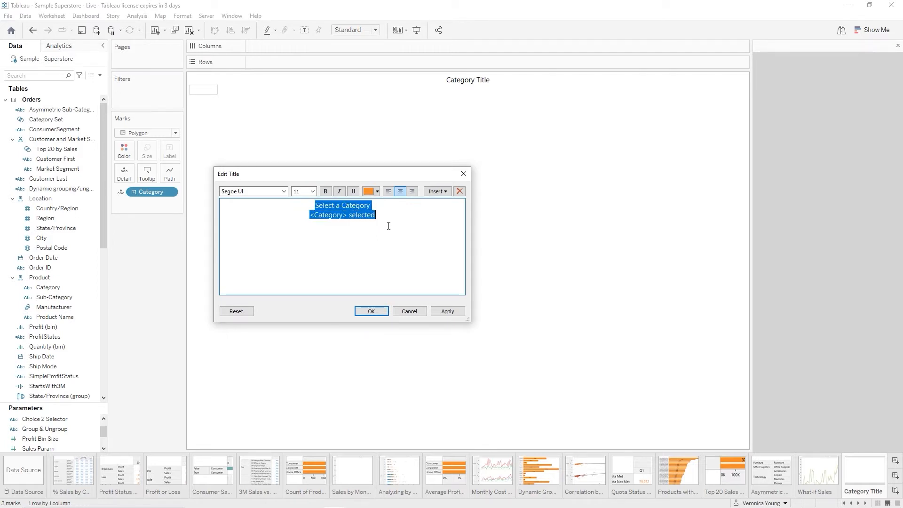
pyautogui.click(325, 191)
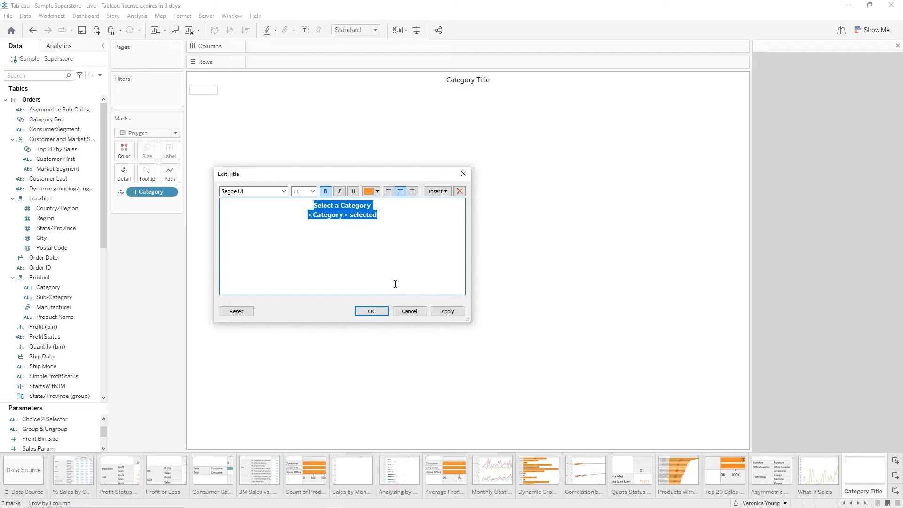
pyautogui.click(365, 312)
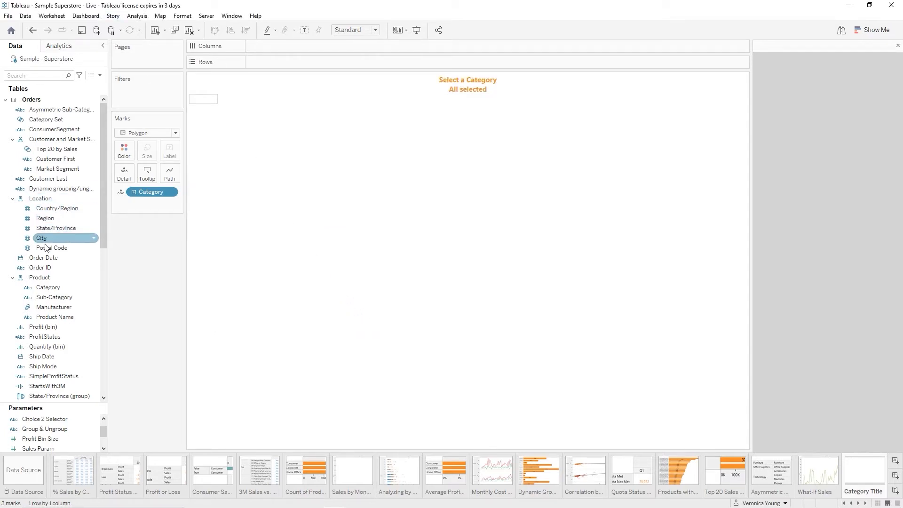
# Add a Category filter to the worksheet with Furniture, Office Supplies and Technology all included.
pyautogui.moveTo(43, 287); pyautogui.dragTo(131, 87)
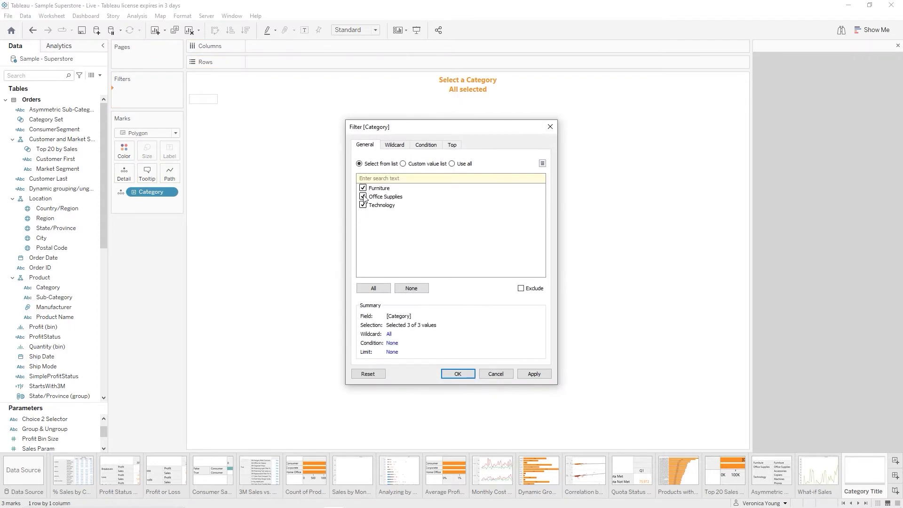
pyautogui.click(458, 374)
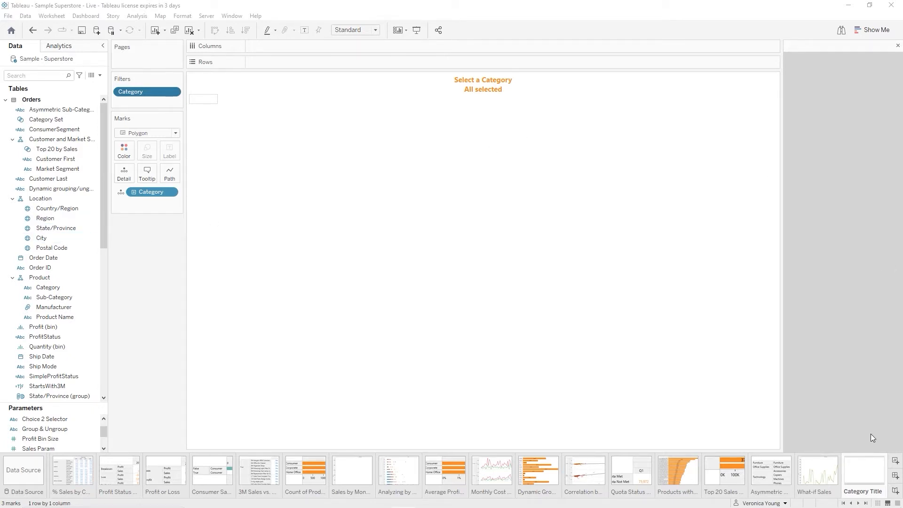
# Create a new dashboard with a fixed custom size of 1400 px wide by 900 px high.
pyautogui.click(896, 476)
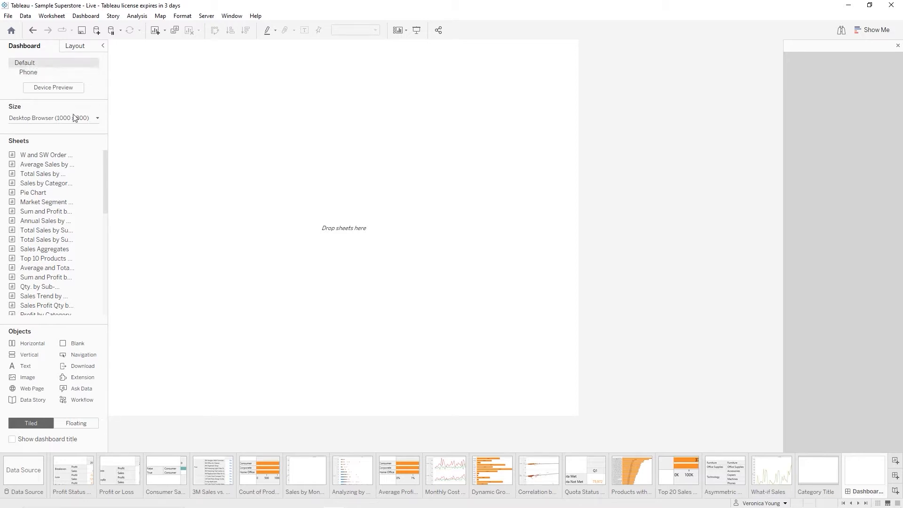
pyautogui.click(98, 118)
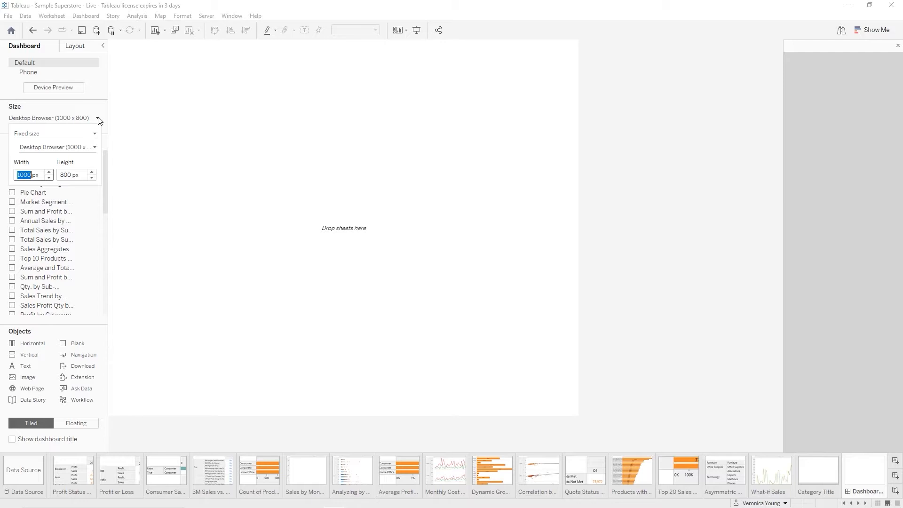
pyautogui.write('1400')
pyautogui.press('Tab')
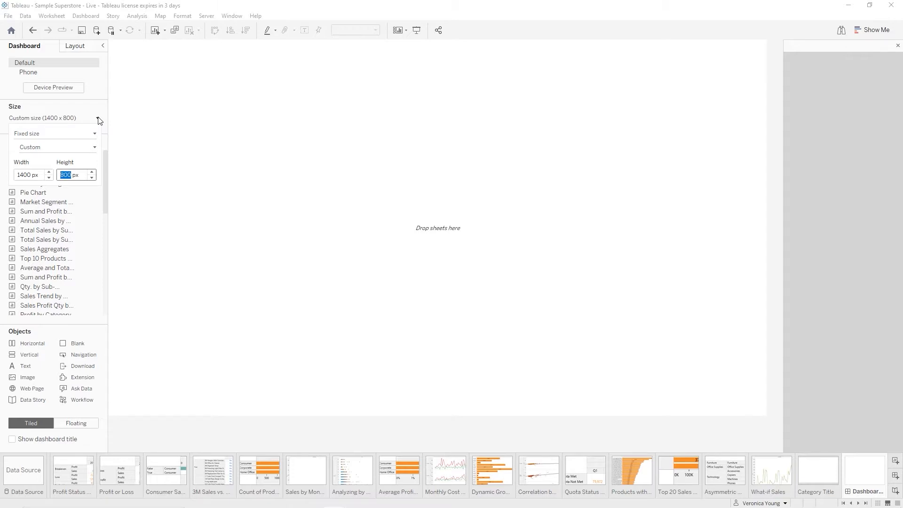
pyautogui.write('900')
pyautogui.press('Return')
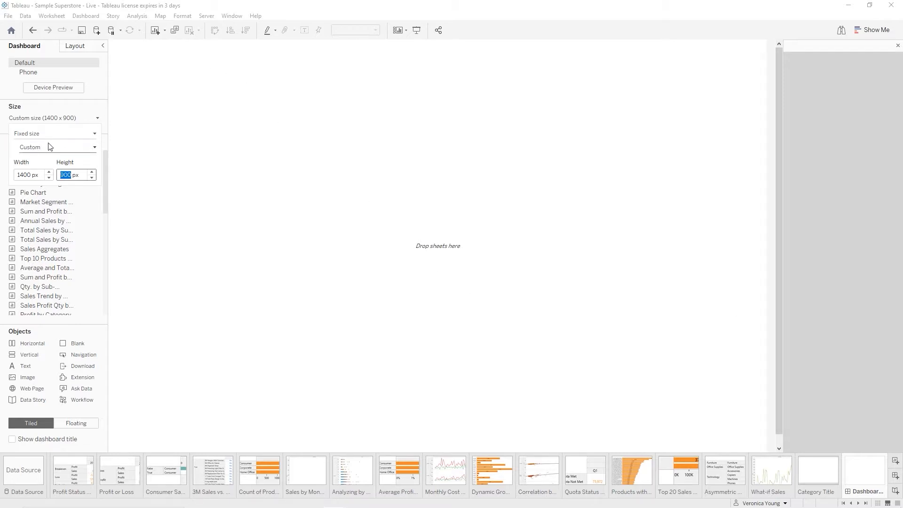
pyautogui.click(139, 121)
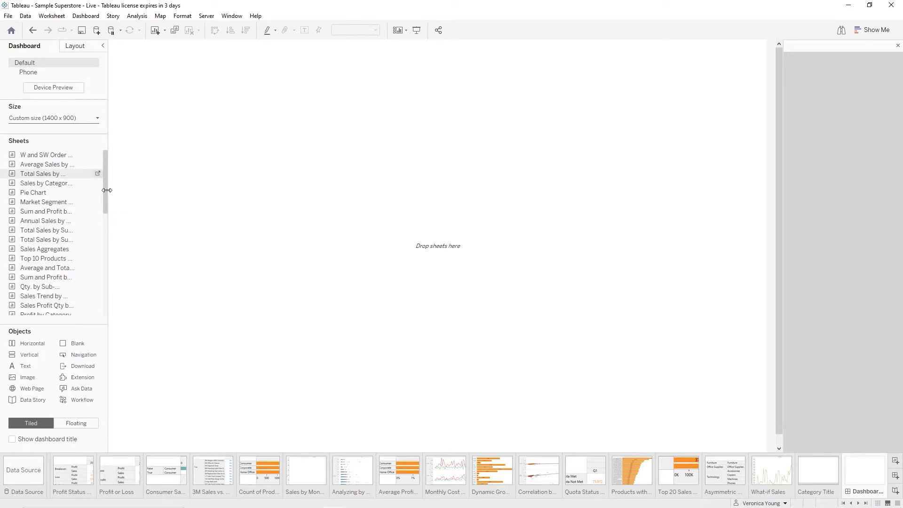
# Place the Category Title sheet on the empty dashboard and set its fit to Fit Width.
pyautogui.moveTo(106, 215); pyautogui.dragTo(113, 325)
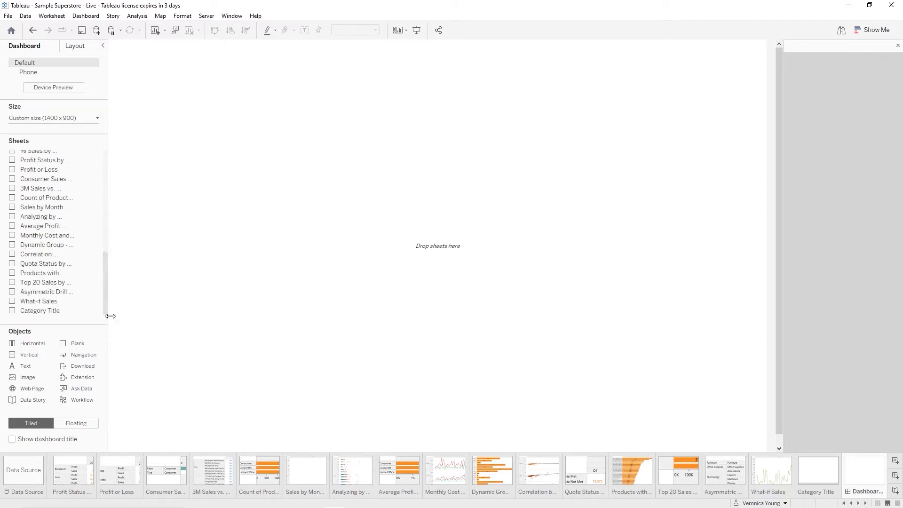
pyautogui.moveTo(103, 310)
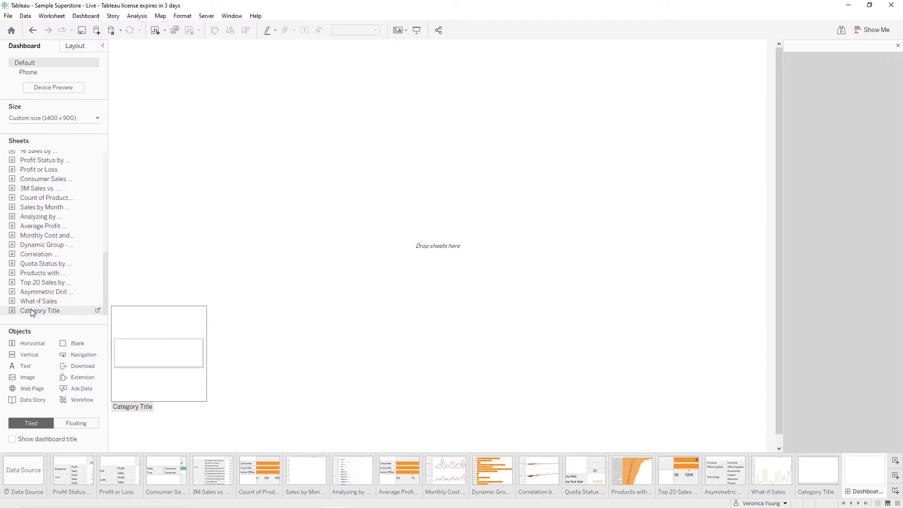
pyautogui.moveTo(31, 312); pyautogui.dragTo(323, 183)
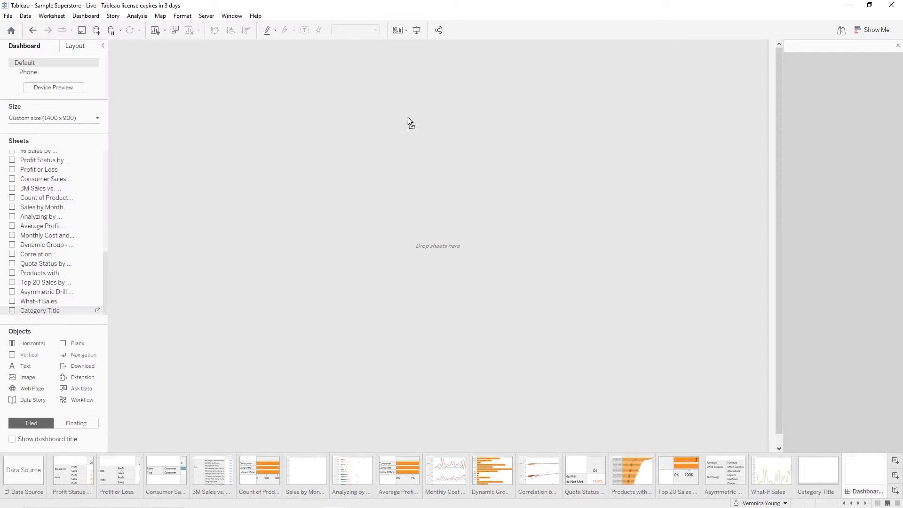
pyautogui.moveTo(421, 114); pyautogui.dragTo(422, 114)
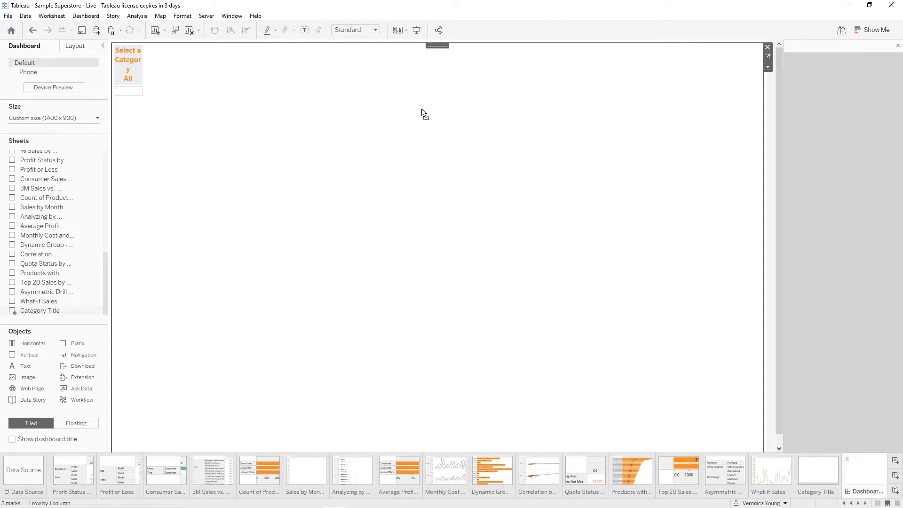
pyautogui.click(375, 30)
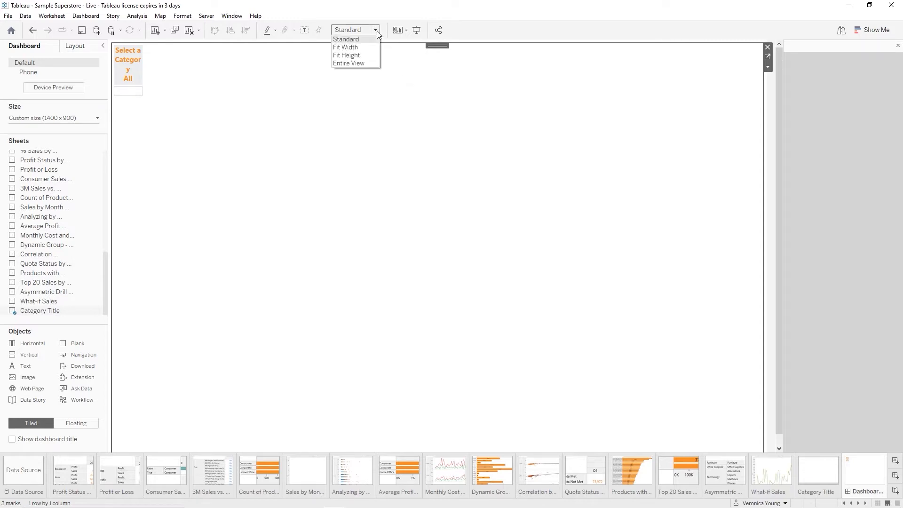
pyautogui.click(356, 48)
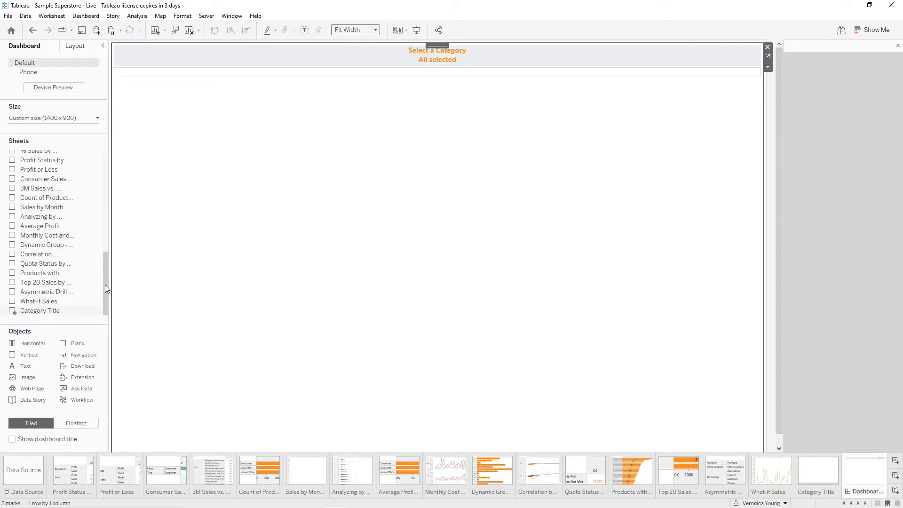
# Add the Sales by Category and Sub-Category sheet to the dashboard below the Category Title sheet.
pyautogui.moveTo(105, 284); pyautogui.dragTo(100, 152)
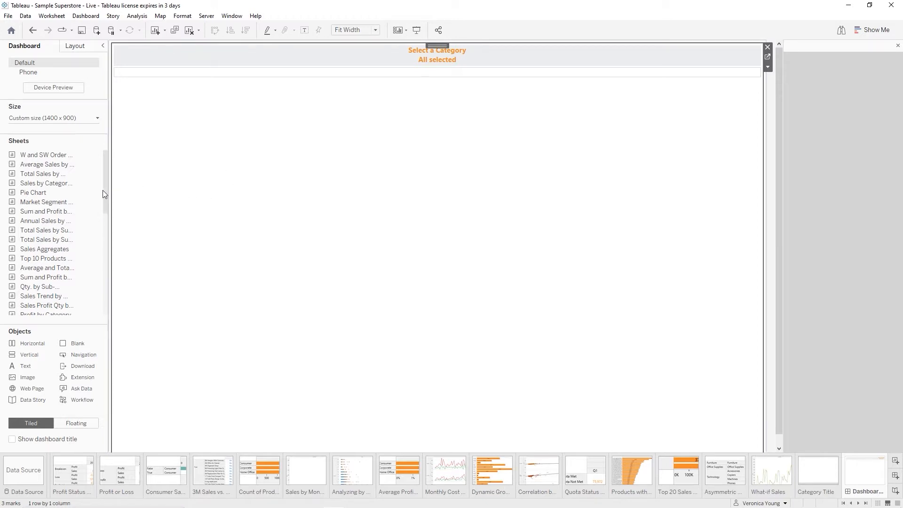
pyautogui.moveTo(37, 187)
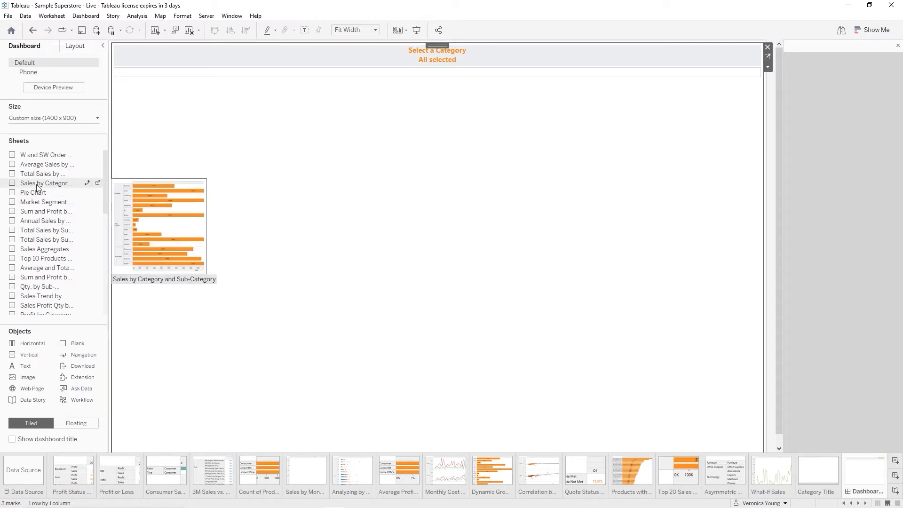
pyautogui.moveTo(37, 186)
pyautogui.mouseDown()
pyautogui.moveTo(449, 179)
pyautogui.moveTo(280, 181)
pyautogui.mouseUp()
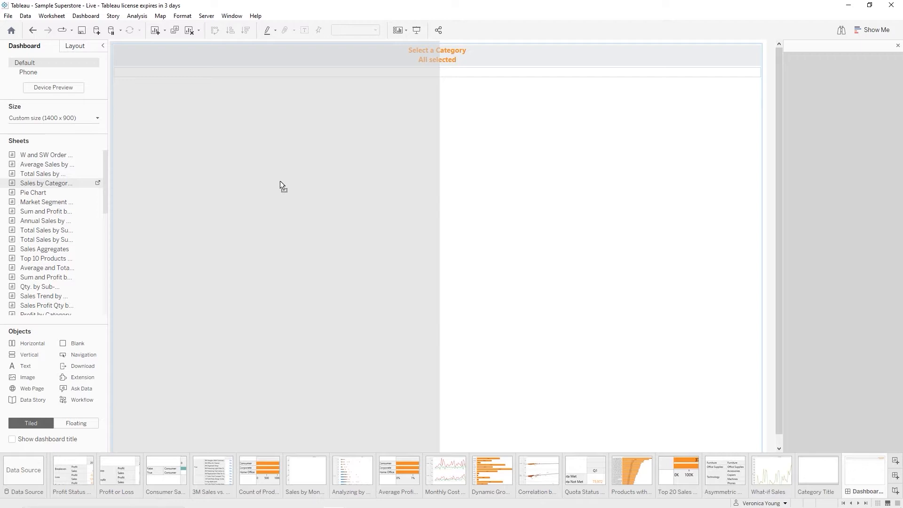
pyautogui.moveTo(281, 182); pyautogui.dragTo(458, 187)
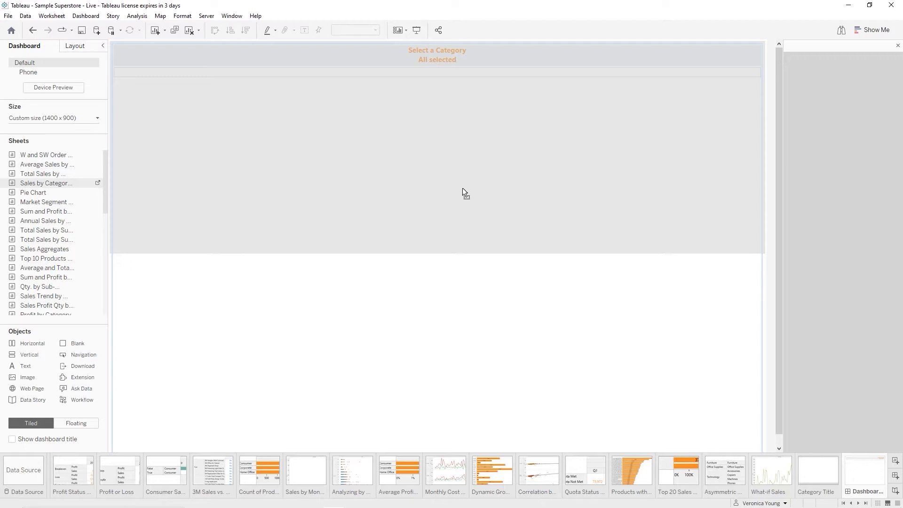
pyautogui.moveTo(461, 187)
pyautogui.mouseDown()
pyautogui.moveTo(558, 221)
pyautogui.moveTo(534, 261)
pyautogui.moveTo(465, 316)
pyautogui.mouseUp()
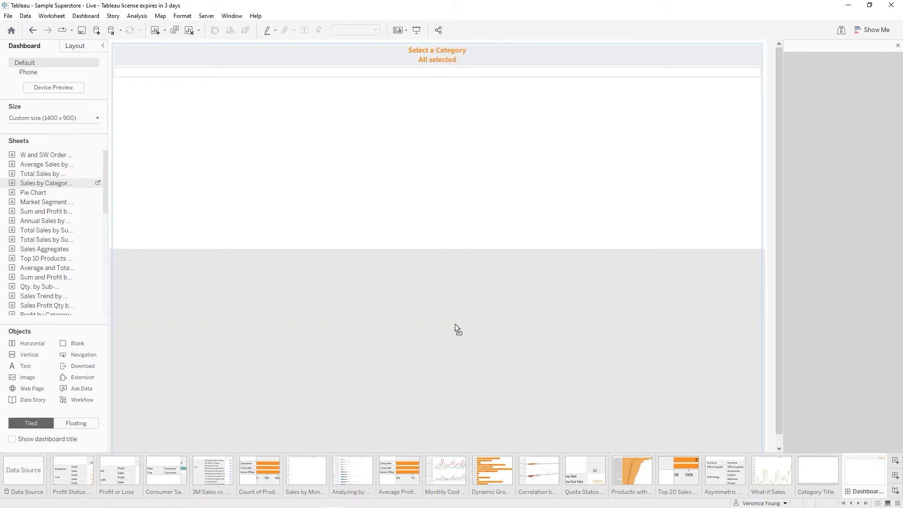
pyautogui.moveTo(455, 324); pyautogui.dragTo(455, 324)
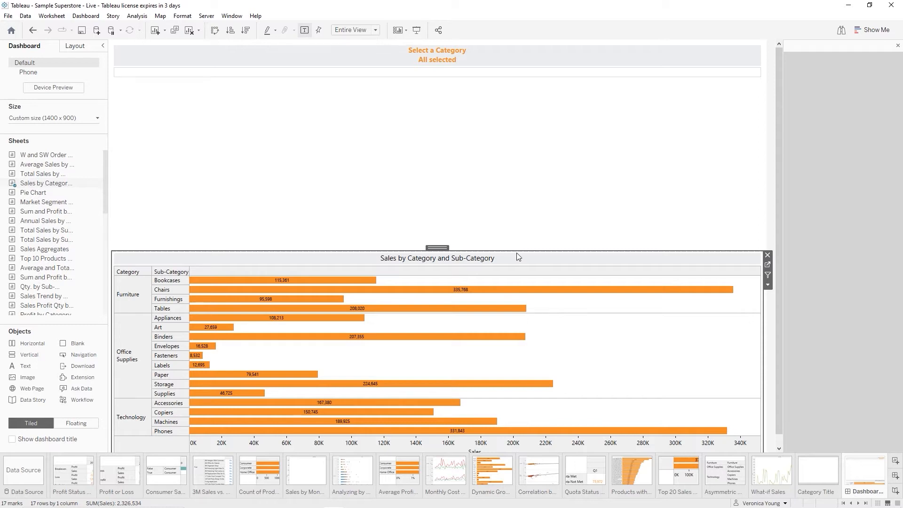
# Enlarge the Sales by Category and Sub-Category chart up to the category title and hide the chart's own title.
pyautogui.moveTo(515, 251); pyautogui.dragTo(489, 65)
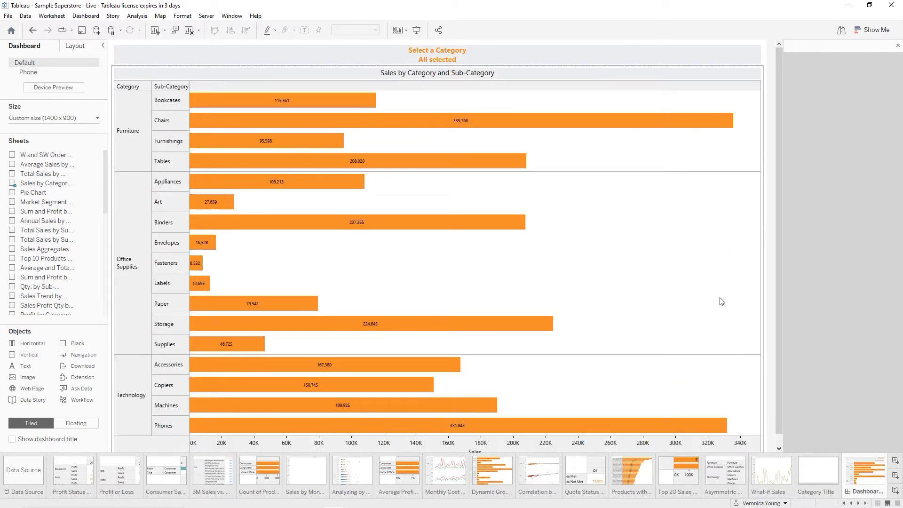
pyautogui.rightClick(405, 78)
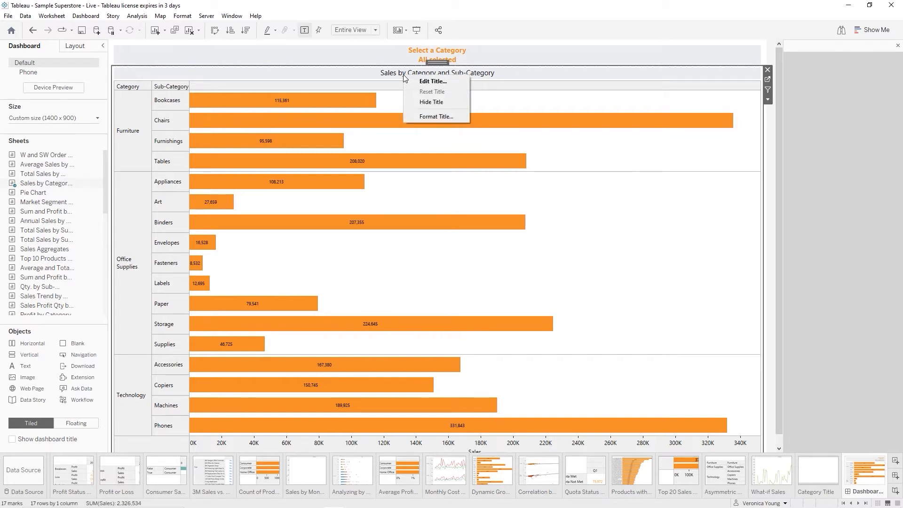
pyautogui.click(427, 102)
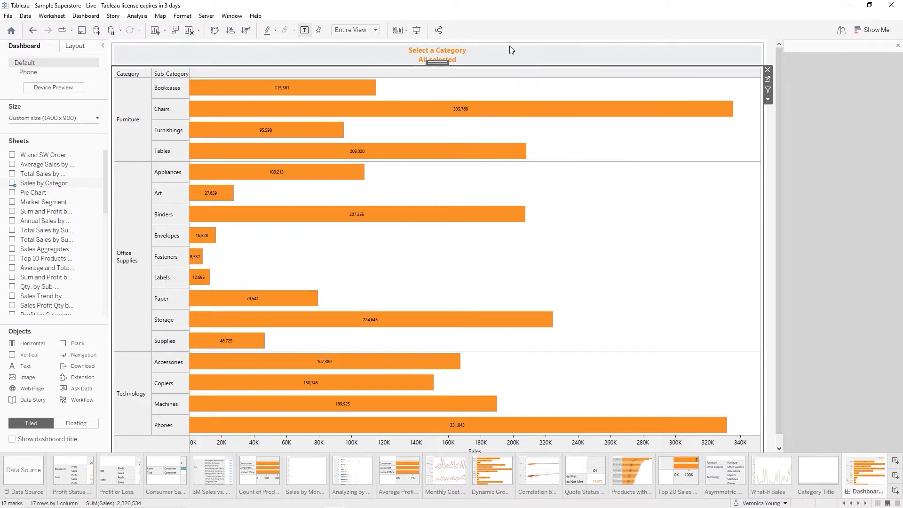
# Set the Sales by Category and Sub-Category chart to be used as a filter on the dashboard.
pyautogui.click(479, 56)
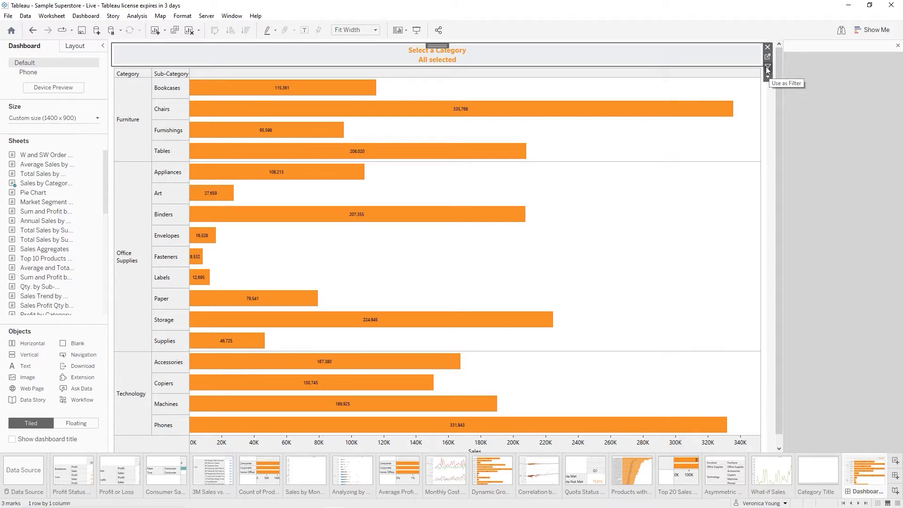
pyautogui.click(455, 73)
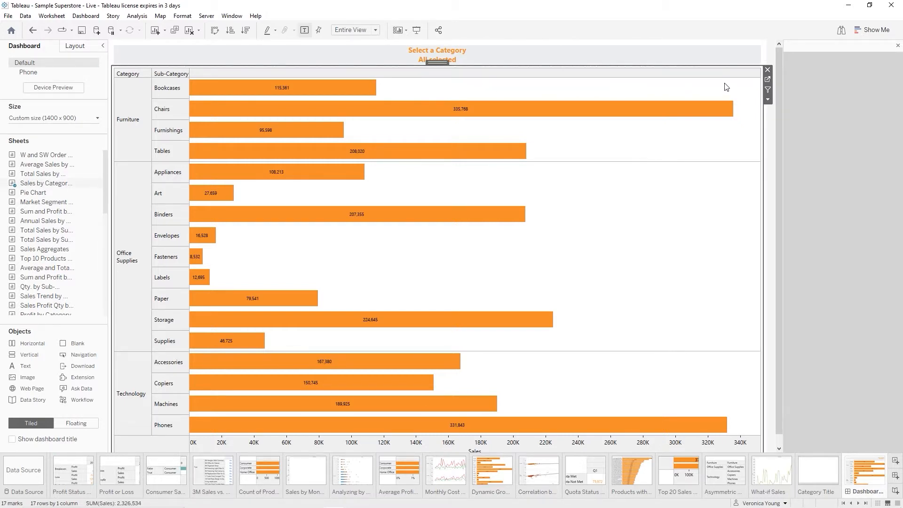
pyautogui.click(769, 89)
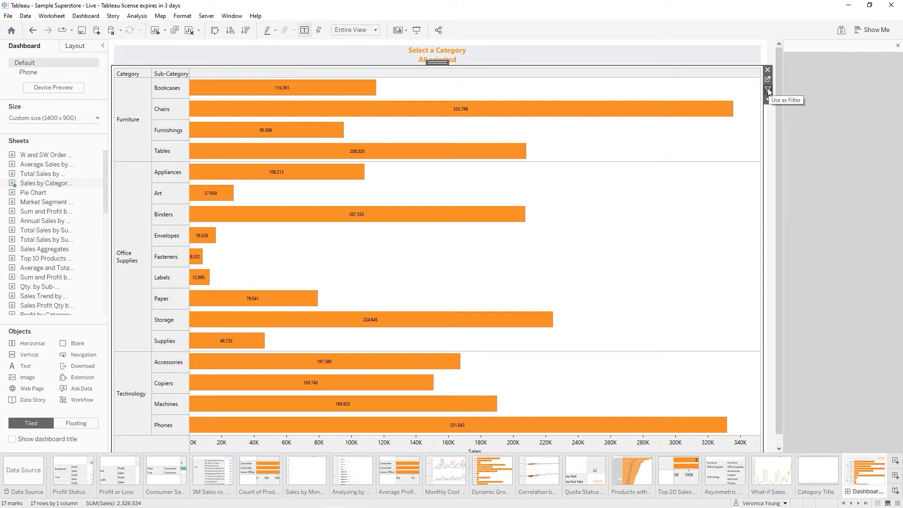
pyautogui.click(768, 89)
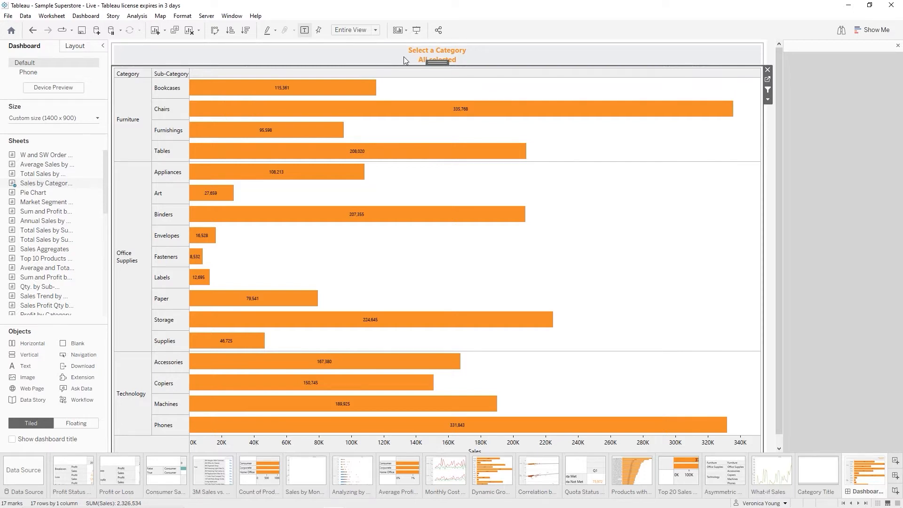
# Test the filter by selecting the Bookcases, Labels and Phones bars one after another, and clear the selection.
pyautogui.moveTo(238, 90)
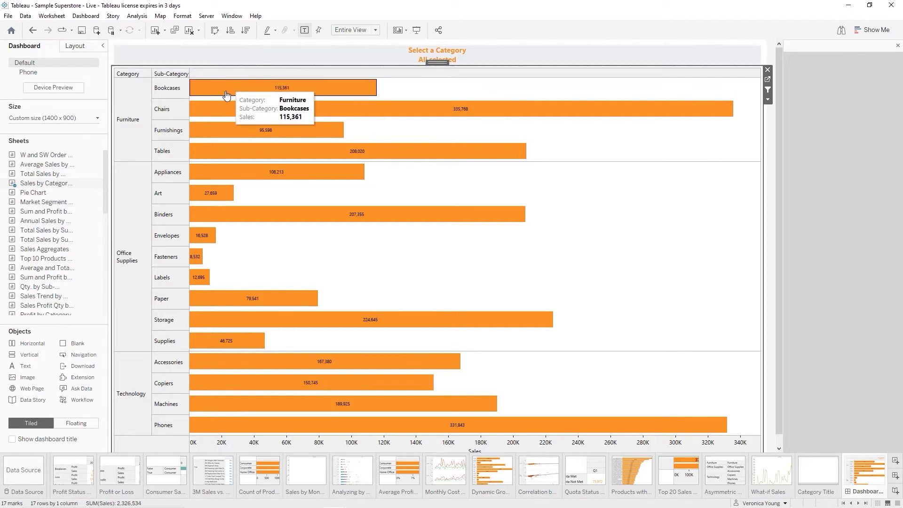
pyautogui.click(295, 92)
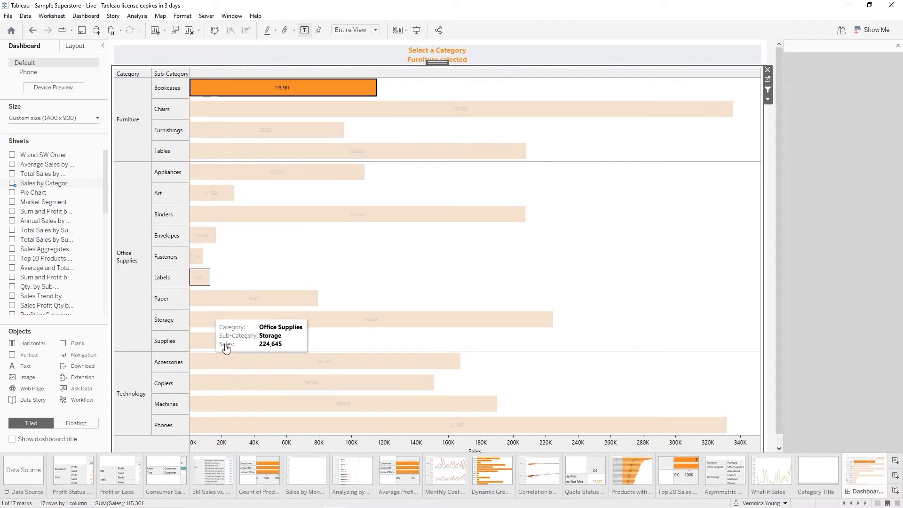
pyautogui.click(204, 277)
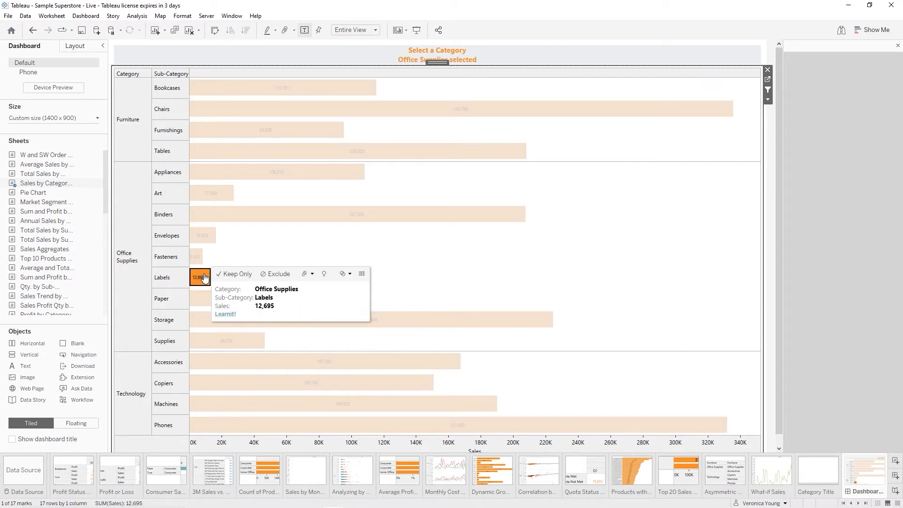
pyautogui.click(225, 425)
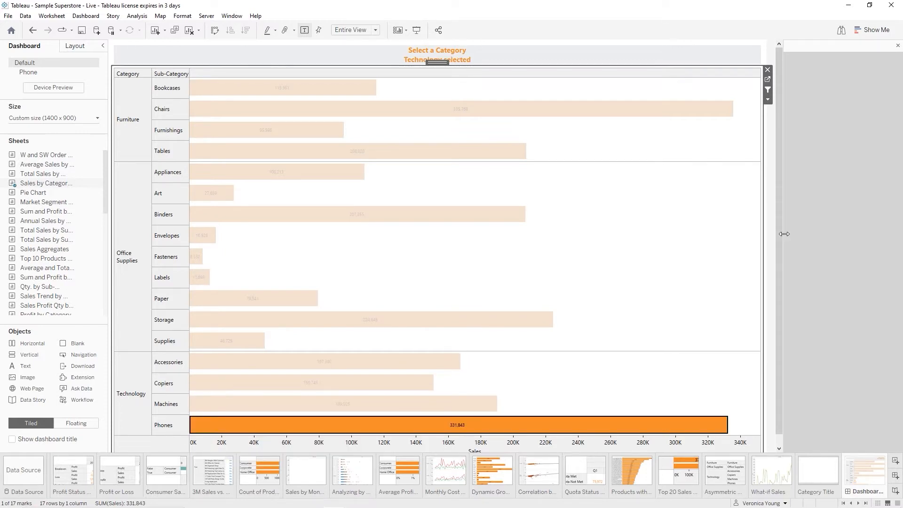
pyautogui.click(733, 251)
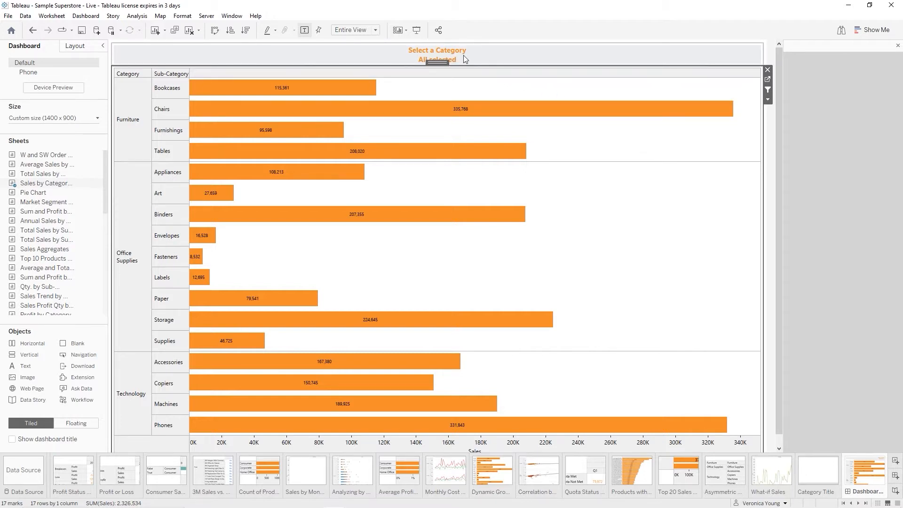
pyautogui.moveTo(348, 91)
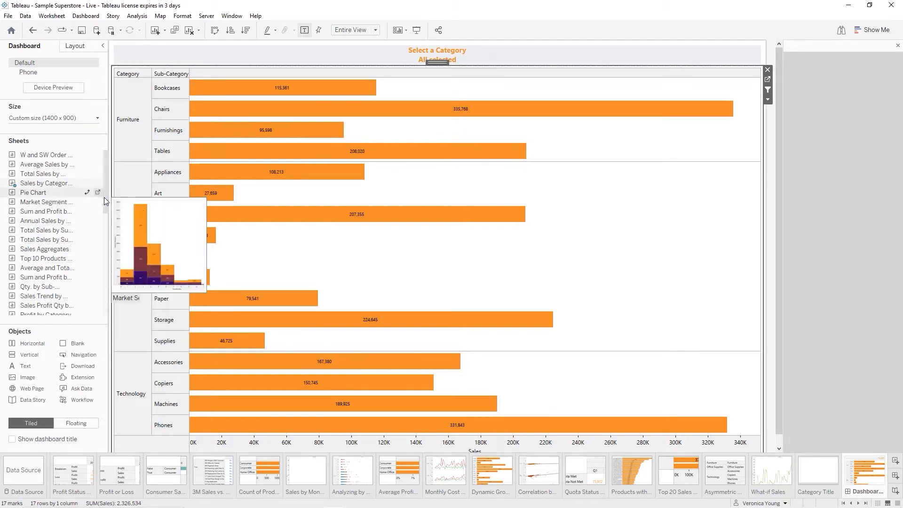
# Change the first line of the Category Title sheet's title to "Click any sub-category bar" and apply it.
pyautogui.moveTo(106, 197); pyautogui.dragTo(114, 321)
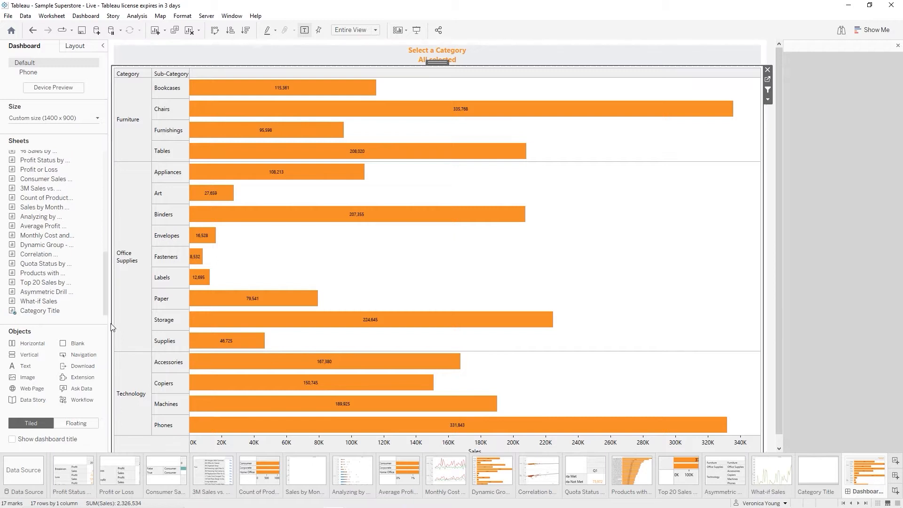
pyautogui.moveTo(75, 313)
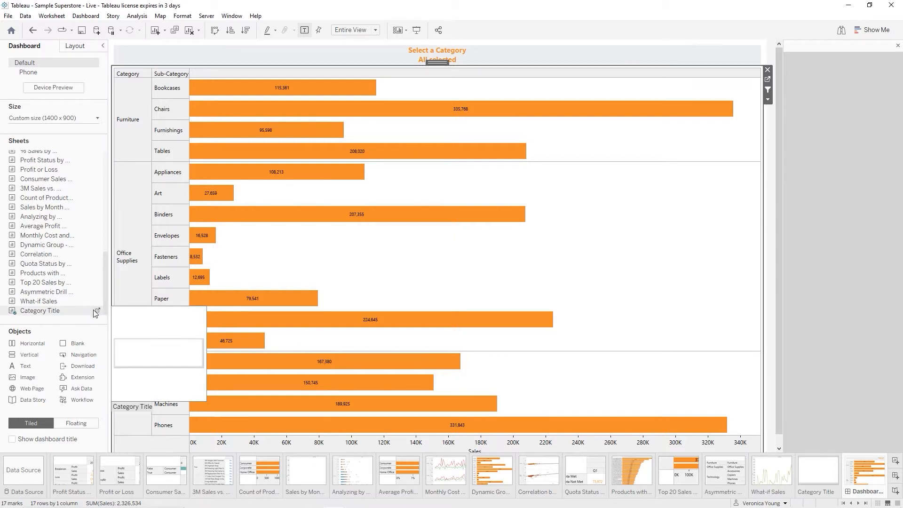
pyautogui.click(98, 311)
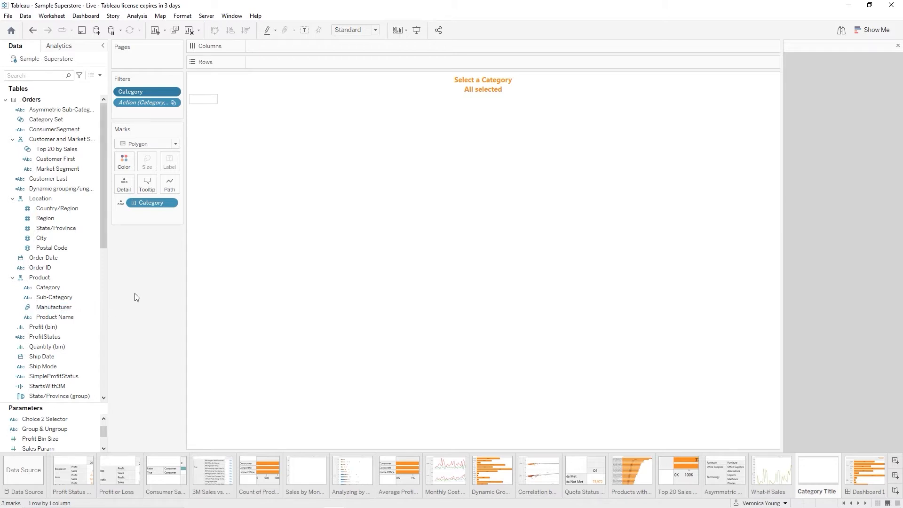
pyautogui.doubleClick(521, 90)
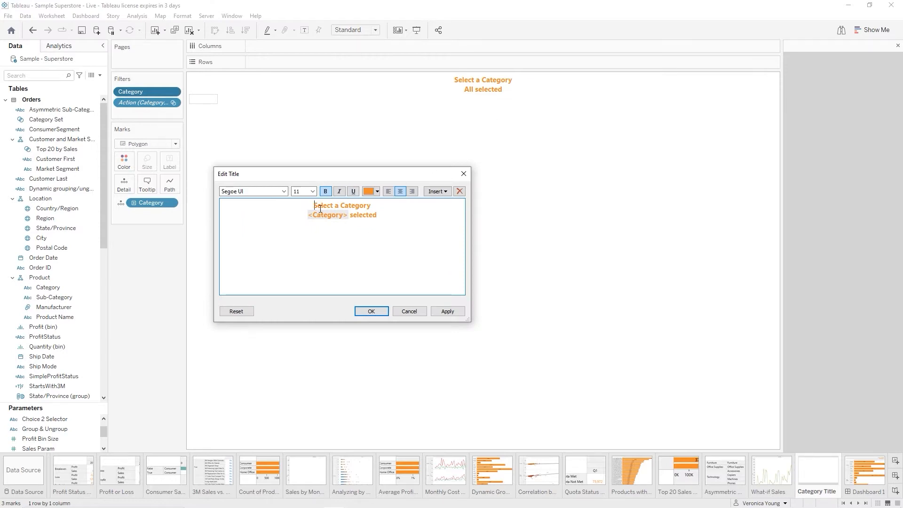
pyautogui.moveTo(314, 206); pyautogui.dragTo(372, 210)
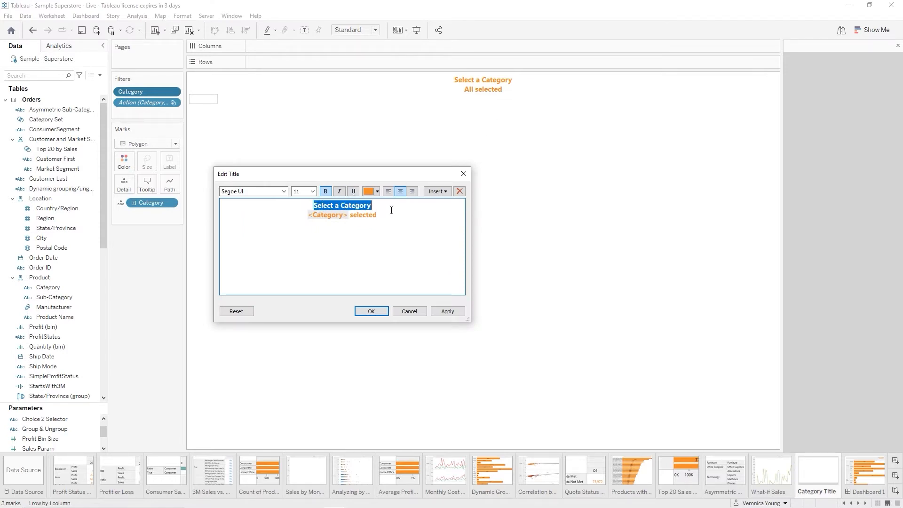
pyautogui.write('Clic')
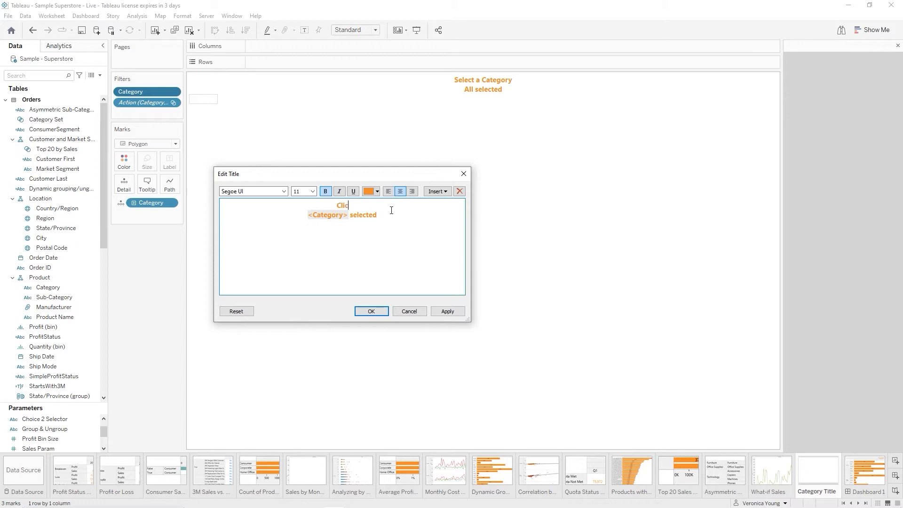
pyautogui.write('k any sub-category bar')
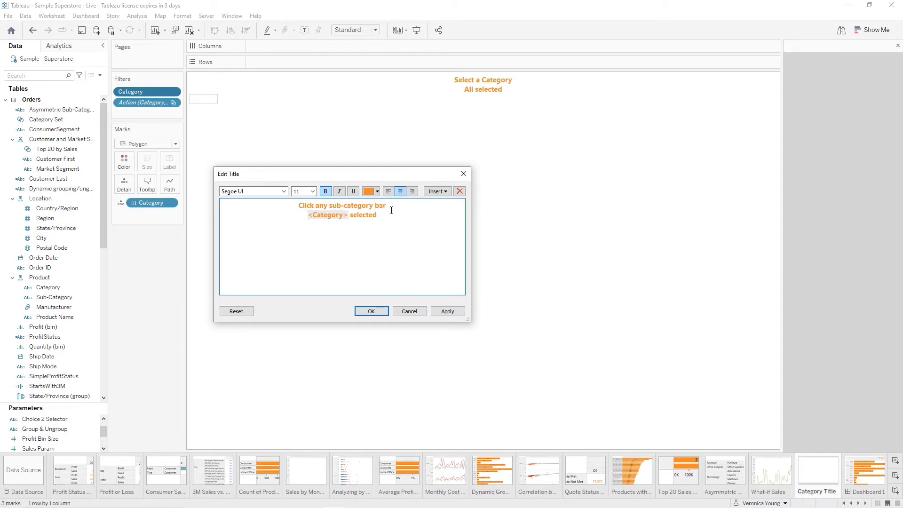
pyautogui.click(452, 311)
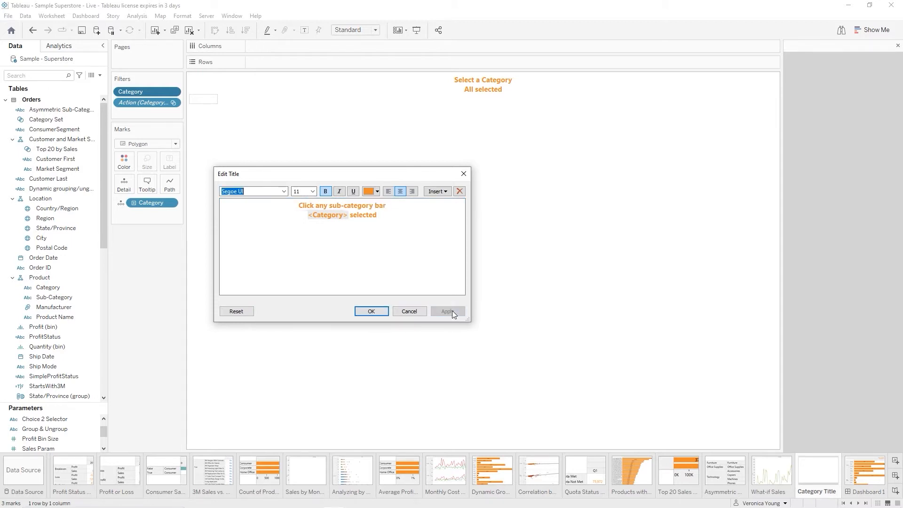
pyautogui.click(371, 311)
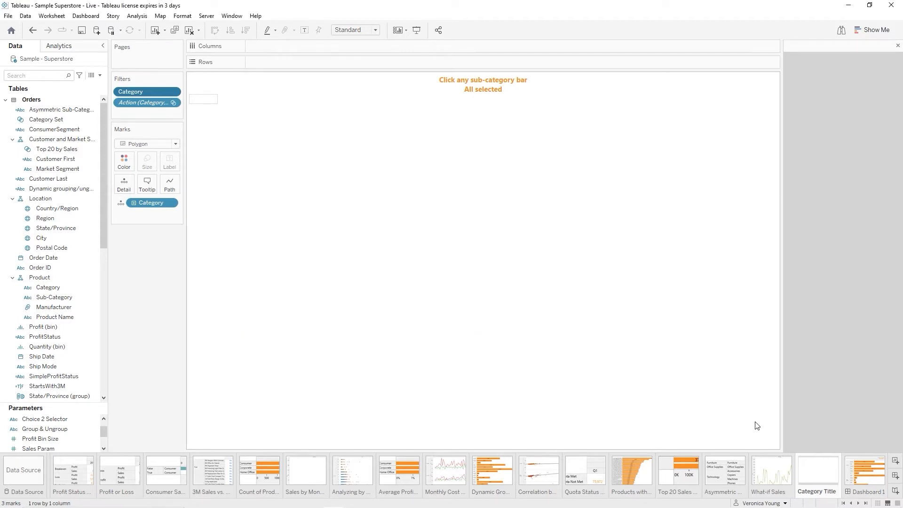
# Return to the dashboard and check the revised title by selecting and deselecting the Bookcases bar.
pyautogui.click(861, 472)
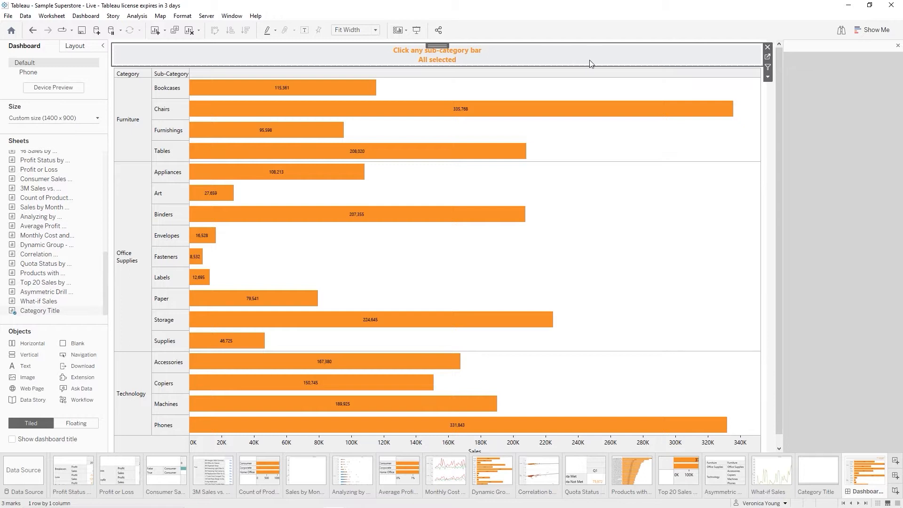
pyautogui.click(305, 89)
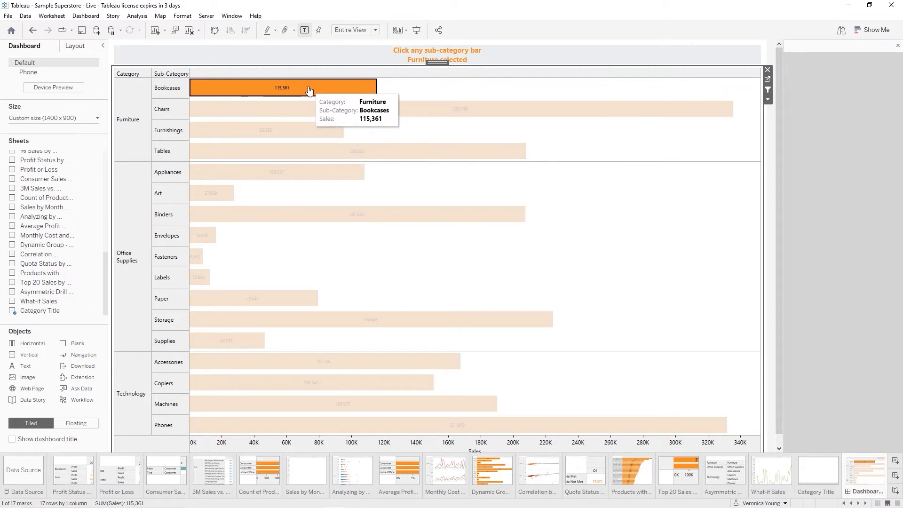
pyautogui.click(309, 90)
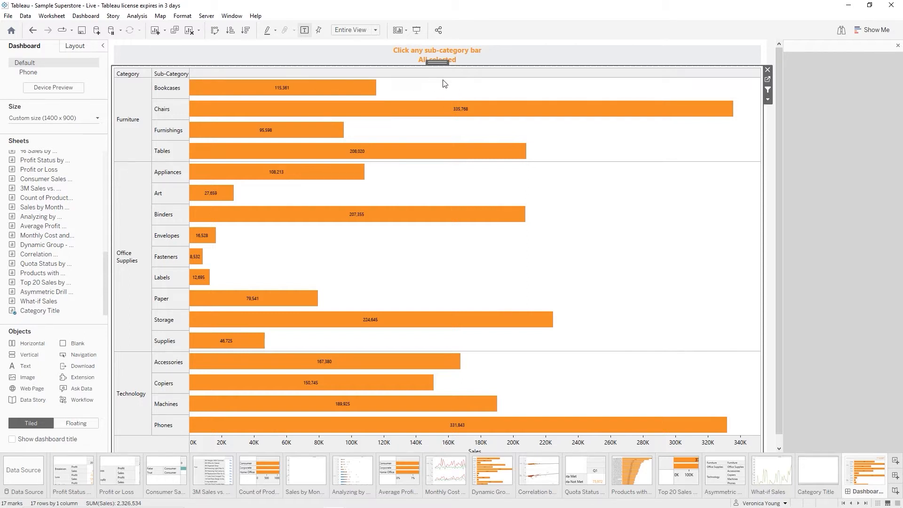
# Change the second line of the Category Title sheet's title to "The <Category> category is selected.".
pyautogui.click(478, 61)
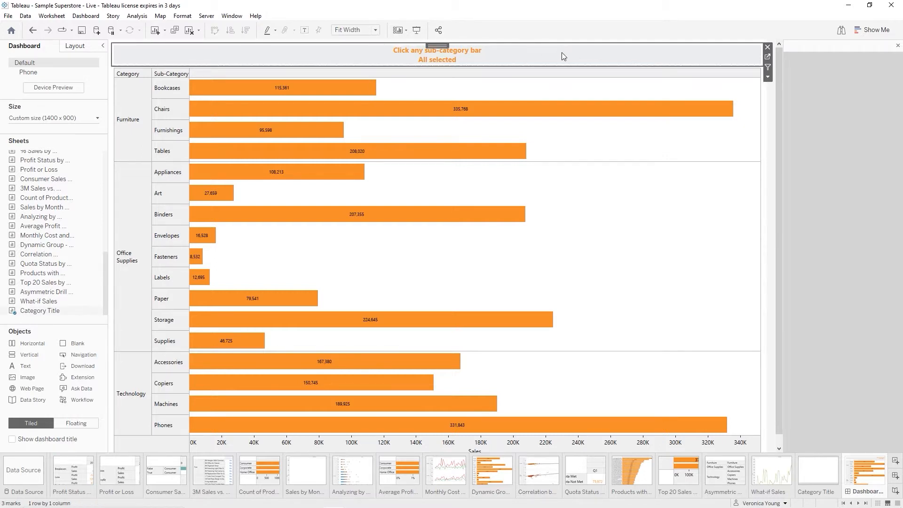
pyautogui.click(767, 58)
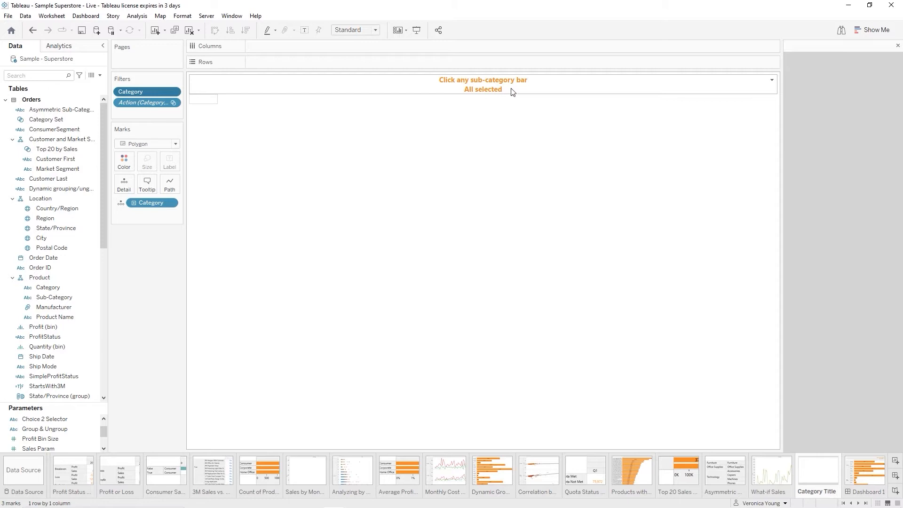
pyautogui.doubleClick(484, 91)
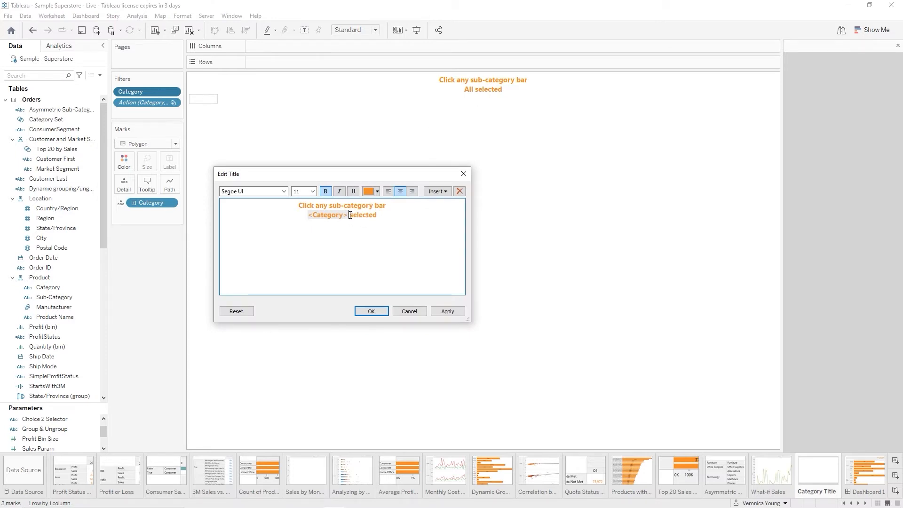
pyautogui.click(307, 216)
pyautogui.write('The')
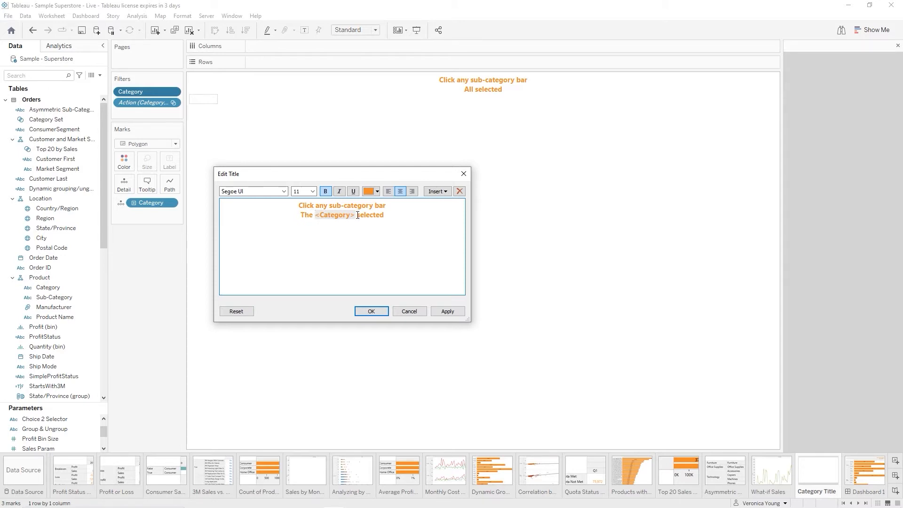
pyautogui.write('category is')
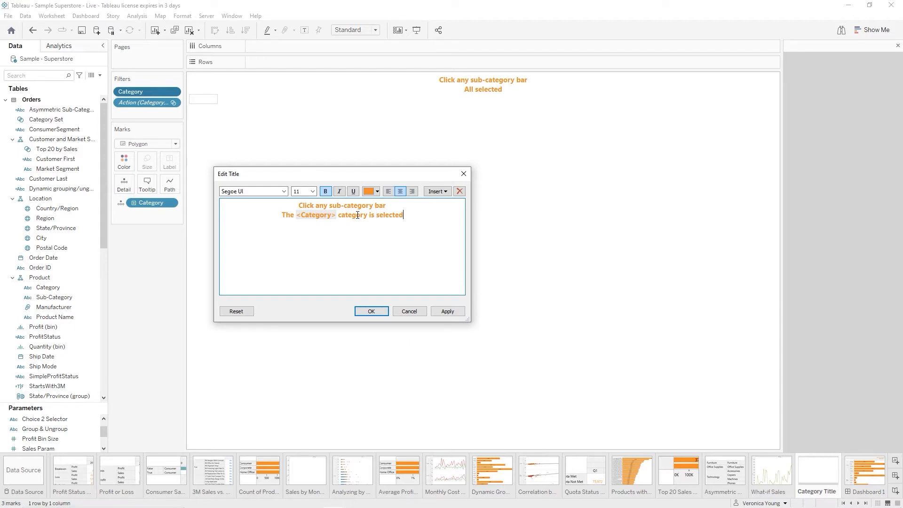
pyautogui.write('.')
pyautogui.click(376, 311)
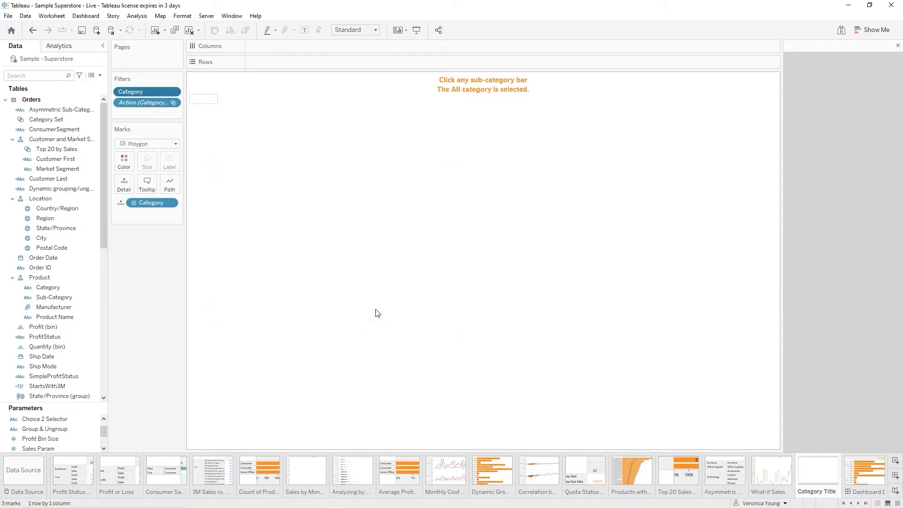
# Check the revised title on the dashboard with the Bookcases and Binders bars, clear the selection and save the workbook.
pyautogui.click(875, 473)
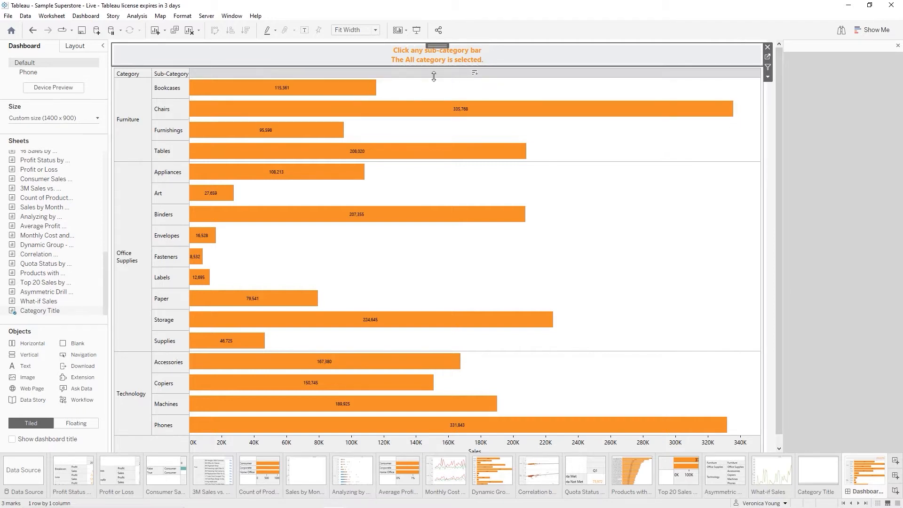
pyautogui.click(226, 87)
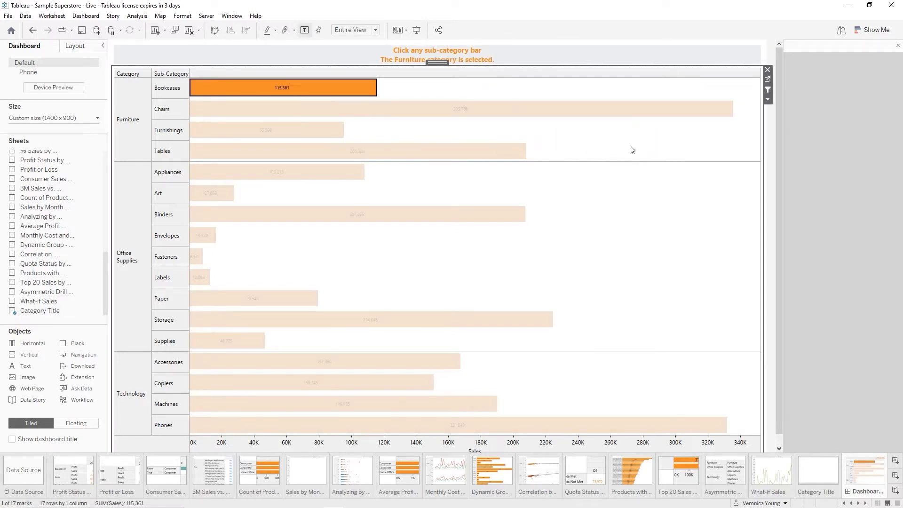
pyautogui.click(251, 217)
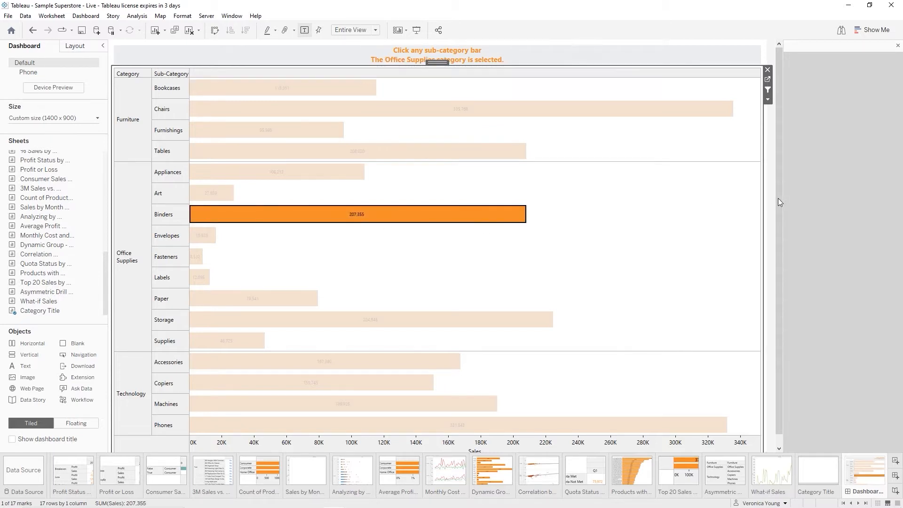
pyautogui.click(771, 211)
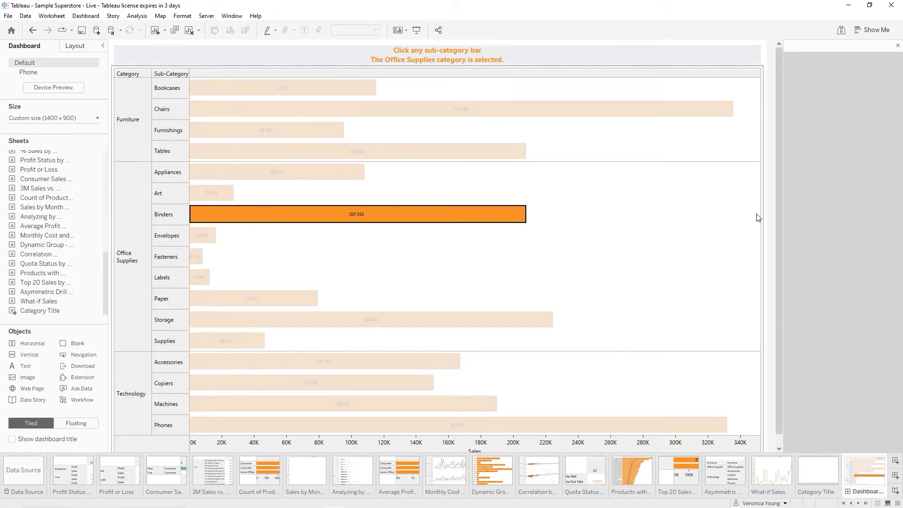
pyautogui.click(509, 189)
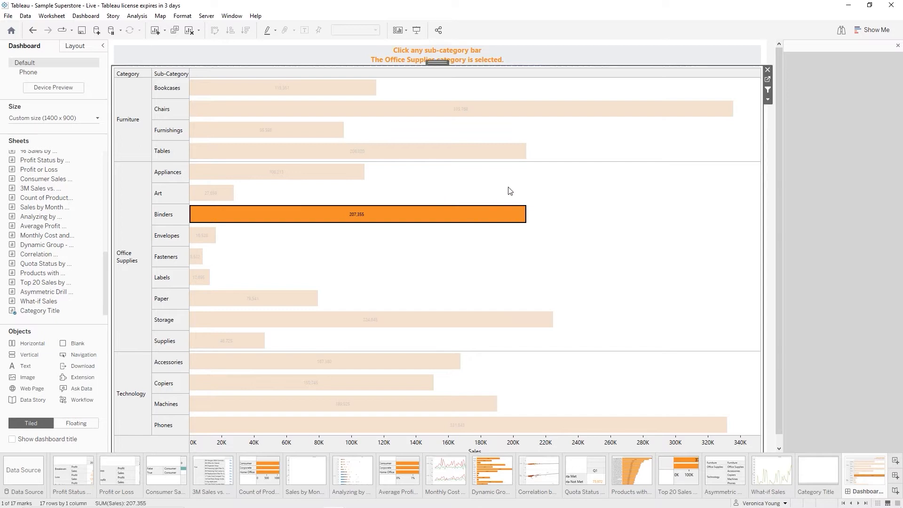
pyautogui.click(643, 224)
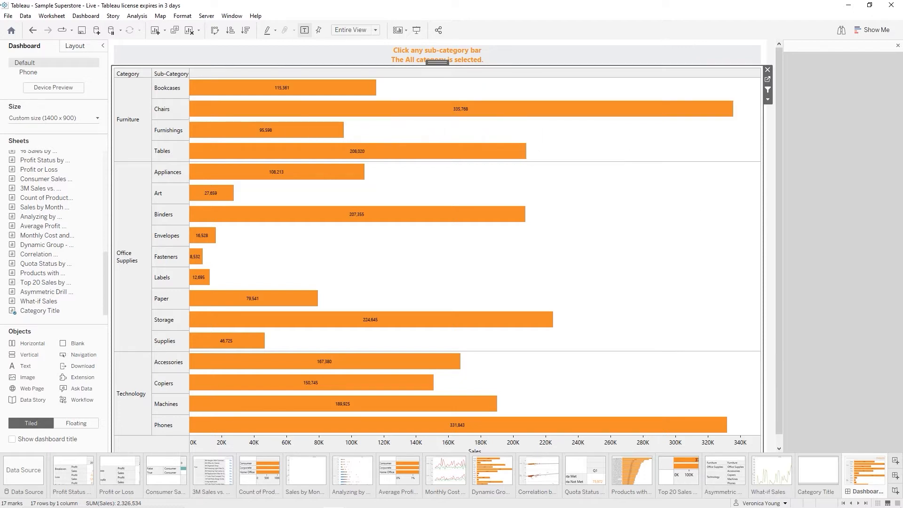
pyautogui.click(84, 30)
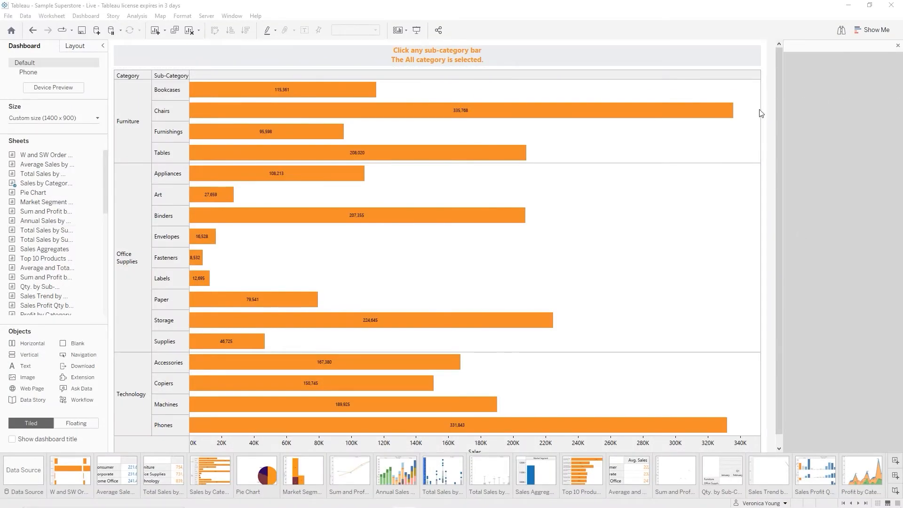
# Test the dynamic title with the Chairs, Binders and Copiers bars selected together, and clear the selection.
pyautogui.click(258, 113)
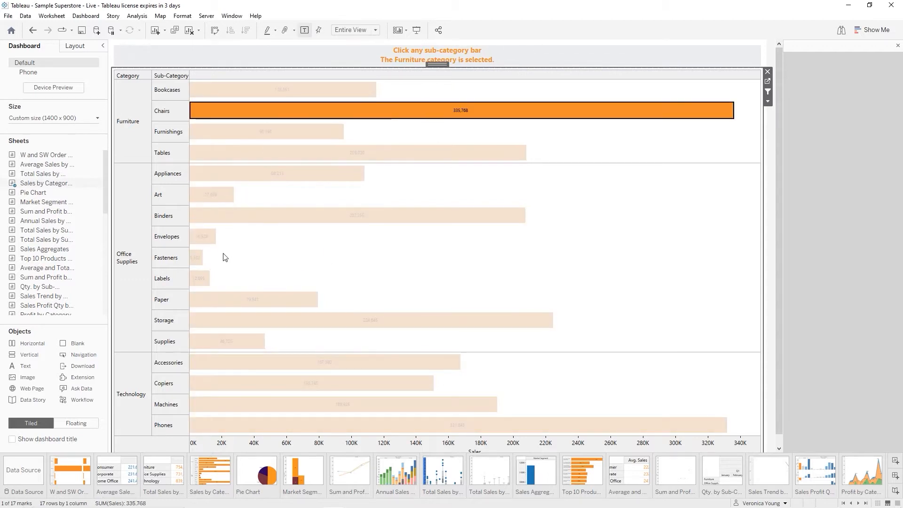
pyautogui.keyDown('ctrl'); pyautogui.click(250, 220); pyautogui.keyUp('ctrl')
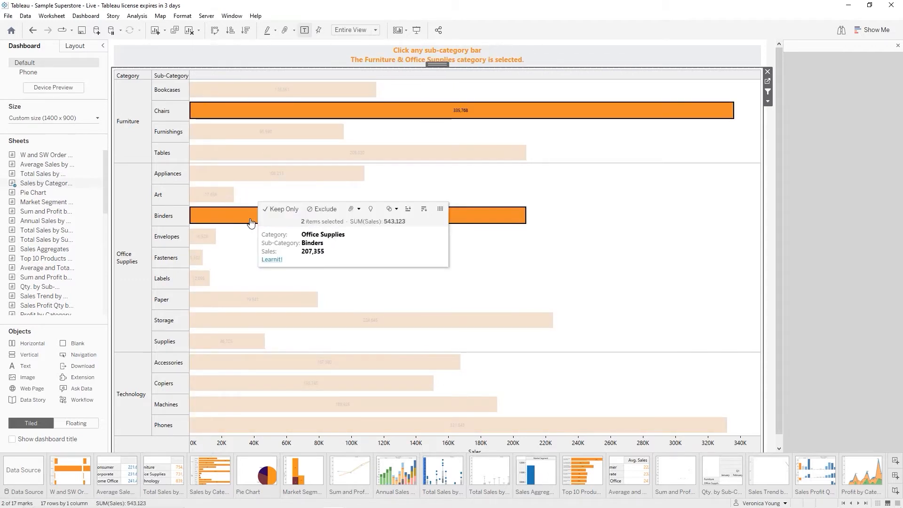
pyautogui.keyDown('ctrl'); pyautogui.click(258, 384); pyautogui.keyUp('ctrl')
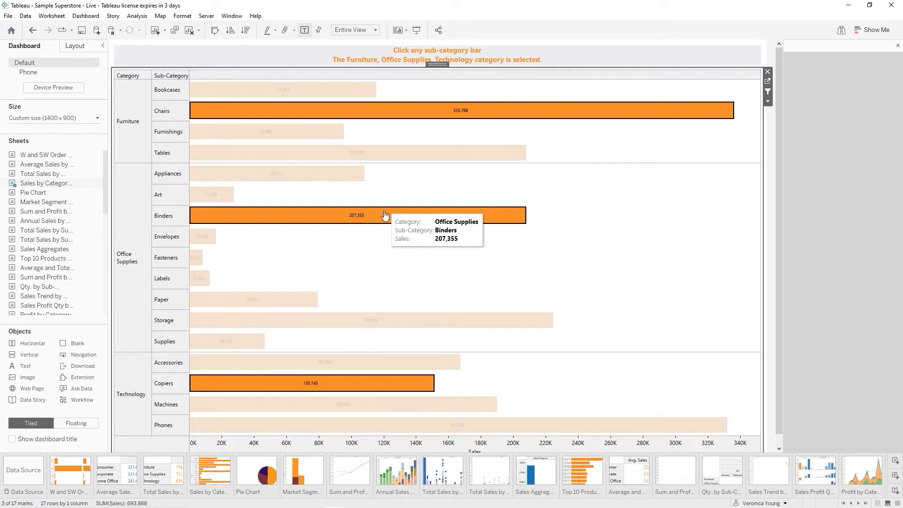
pyautogui.click(566, 194)
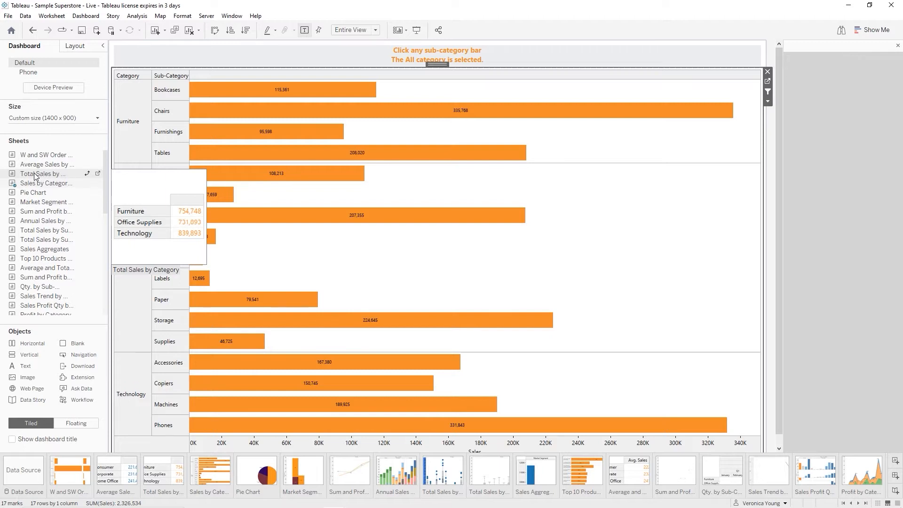
# Add the Total Sales by Category sheet to the right of the bar chart and set it to Fit Width.
pyautogui.moveTo(34, 176); pyautogui.dragTo(553, 222)
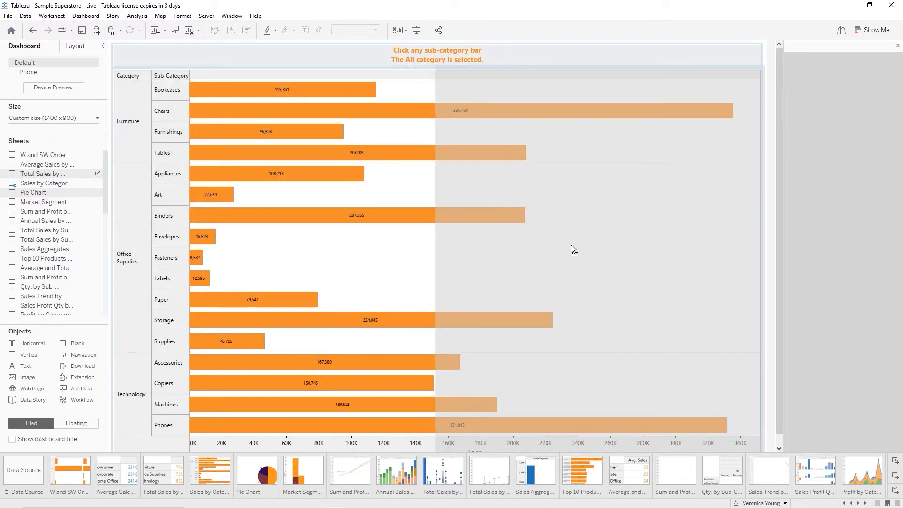
pyautogui.moveTo(571, 245); pyautogui.dragTo(570, 245)
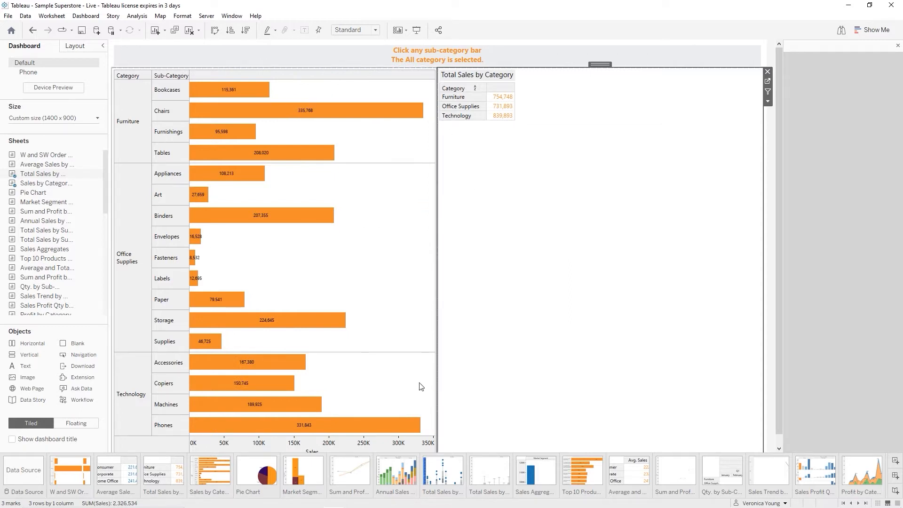
pyautogui.click(376, 30)
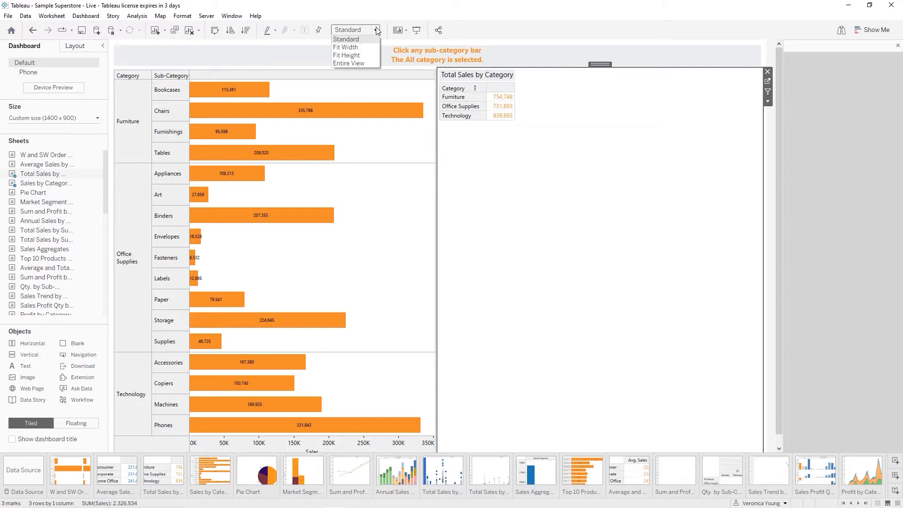
pyautogui.click(359, 48)
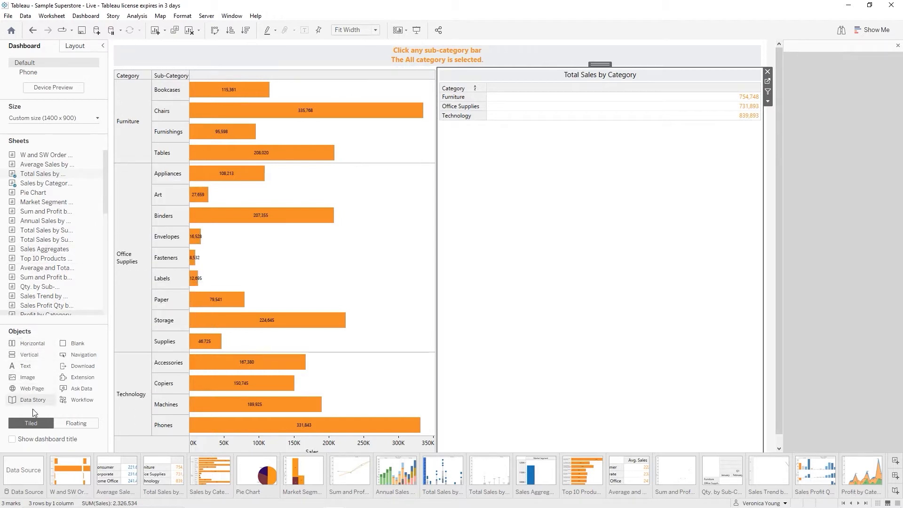
# Add a text object below the table reading "The table above shows the total sales by category. It will also filter based on your bar selection(s).".
pyautogui.moveTo(26, 319)
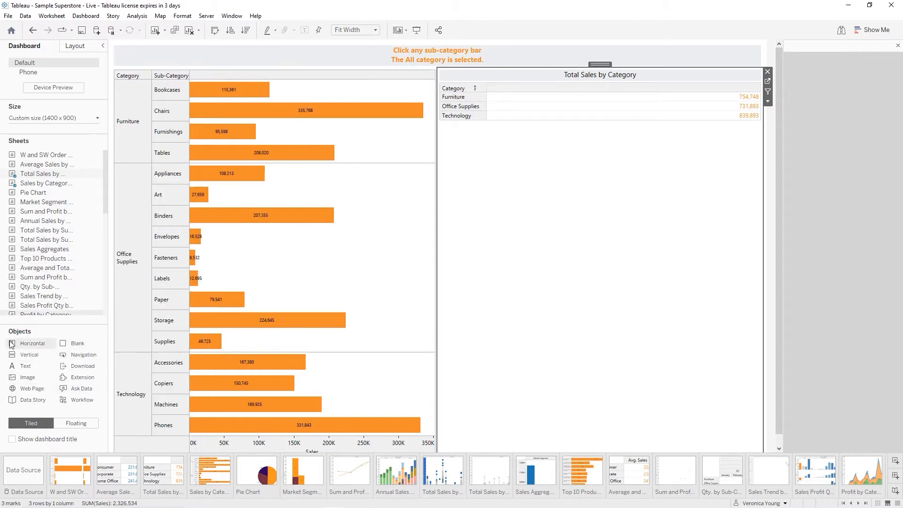
pyautogui.click(29, 368)
pyautogui.moveTo(29, 369); pyautogui.dragTo(593, 355)
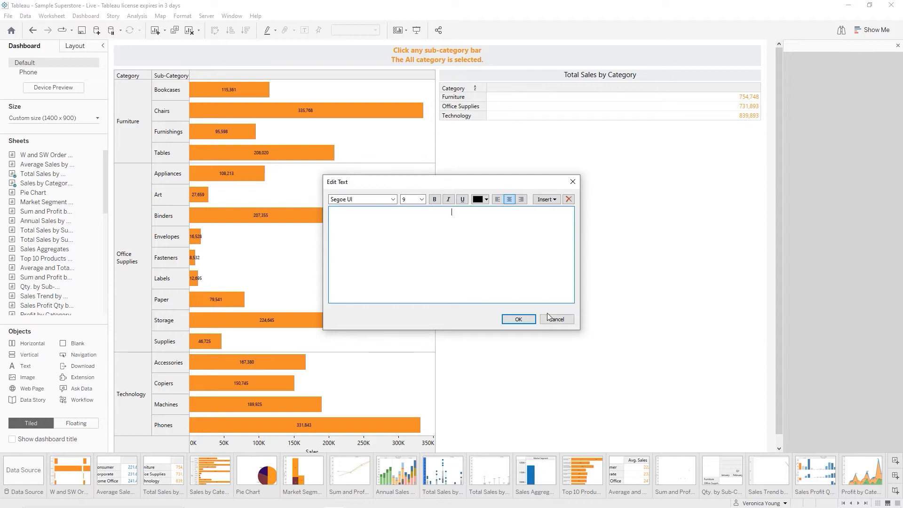
pyautogui.write('The table above shows the total sales by category. It will also filter based on your bar selection(s).')
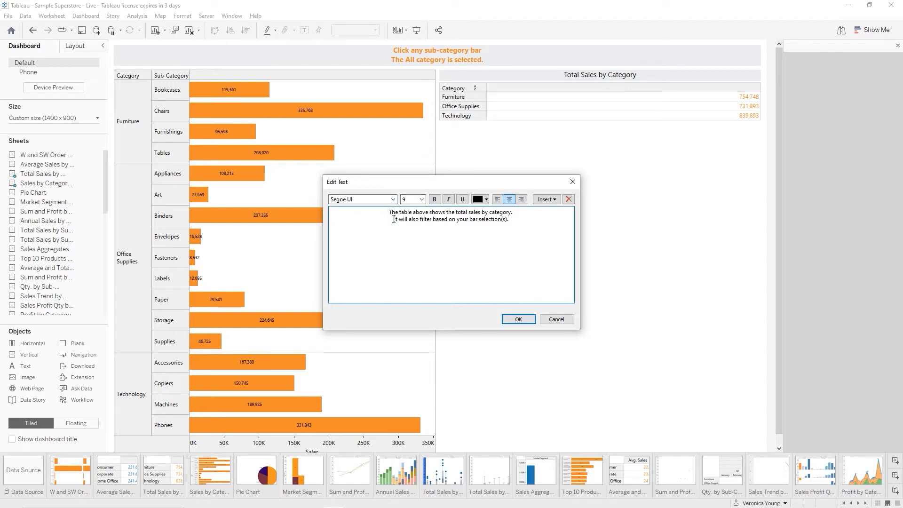
# Format the whole note text as bold, size 12 and orange, and apply it to the dashboard.
pyautogui.hotkey('ctrl', 'a')
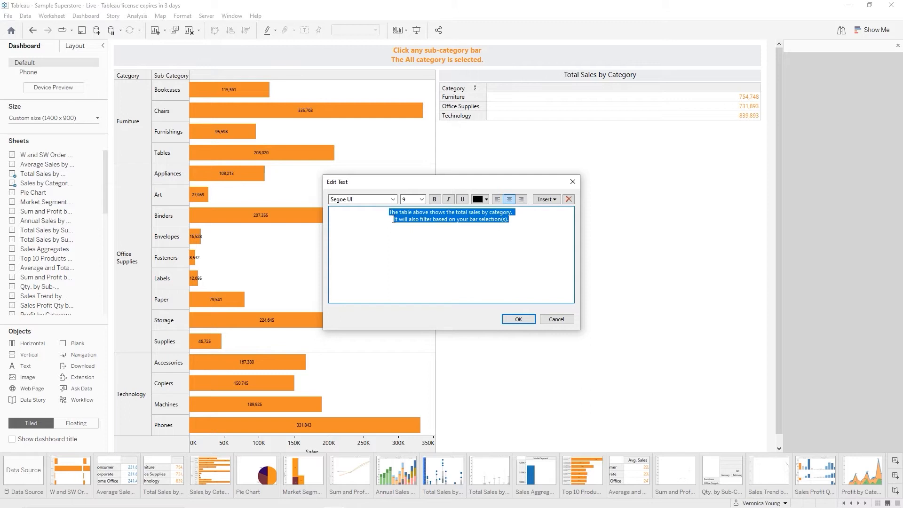
pyautogui.click(435, 199)
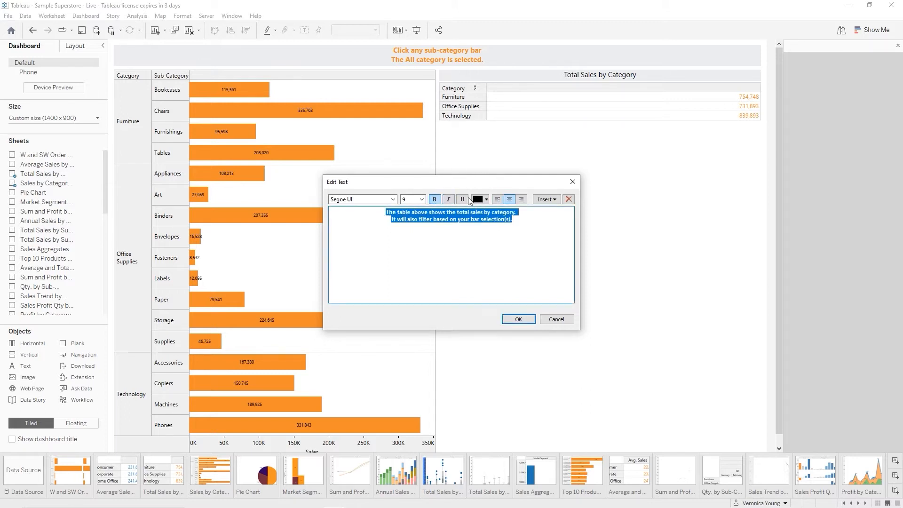
pyautogui.click(421, 199)
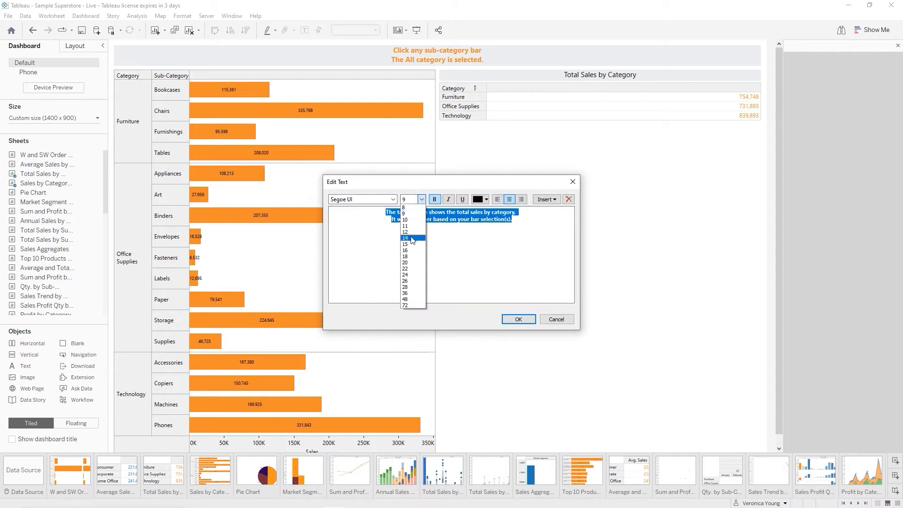
pyautogui.click(412, 233)
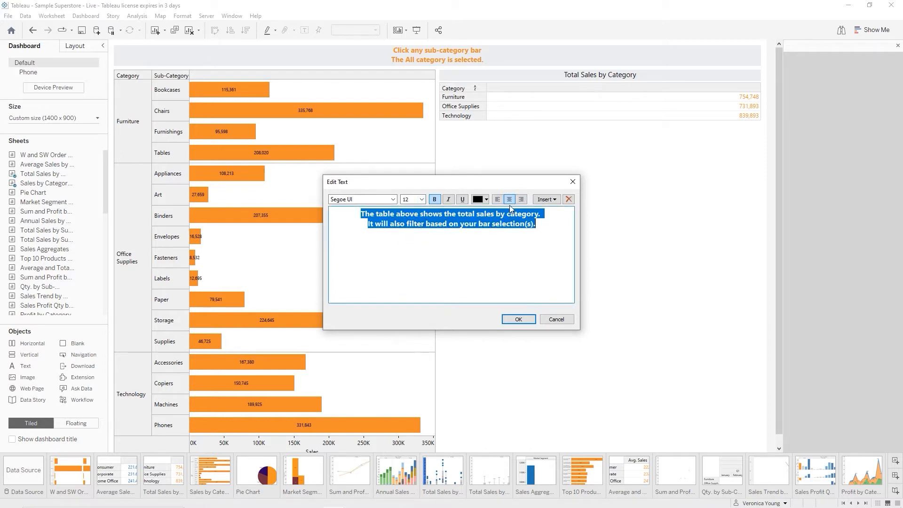
pyautogui.click(485, 200)
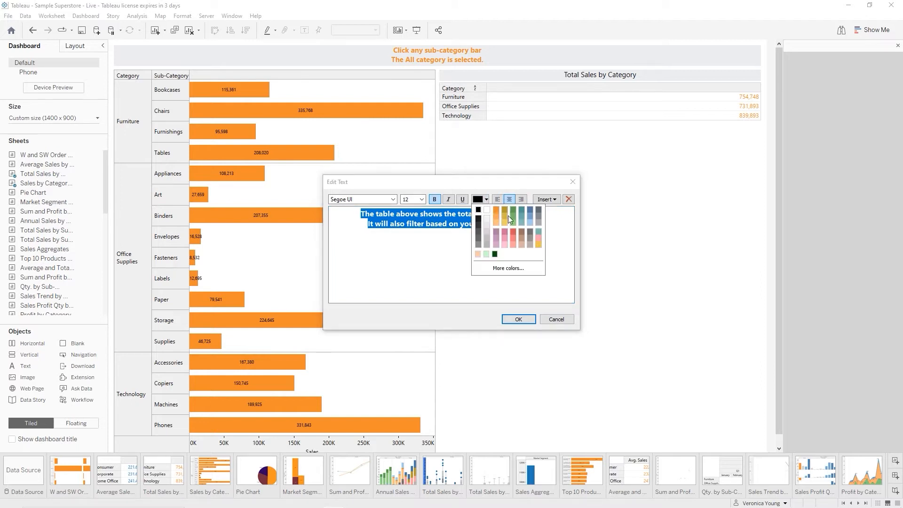
pyautogui.click(495, 210)
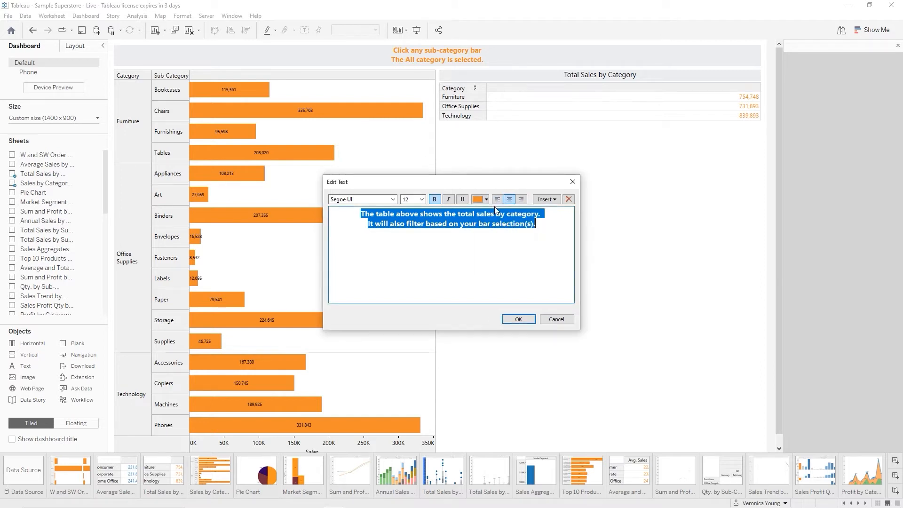
pyautogui.click(528, 320)
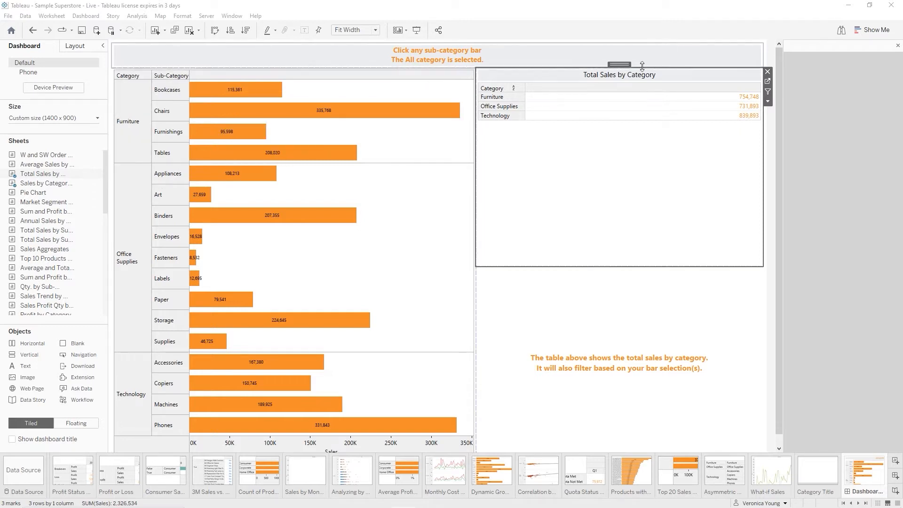
# Hide the title of the Total Sales by Category table on the dashboard.
pyautogui.rightClick(631, 78)
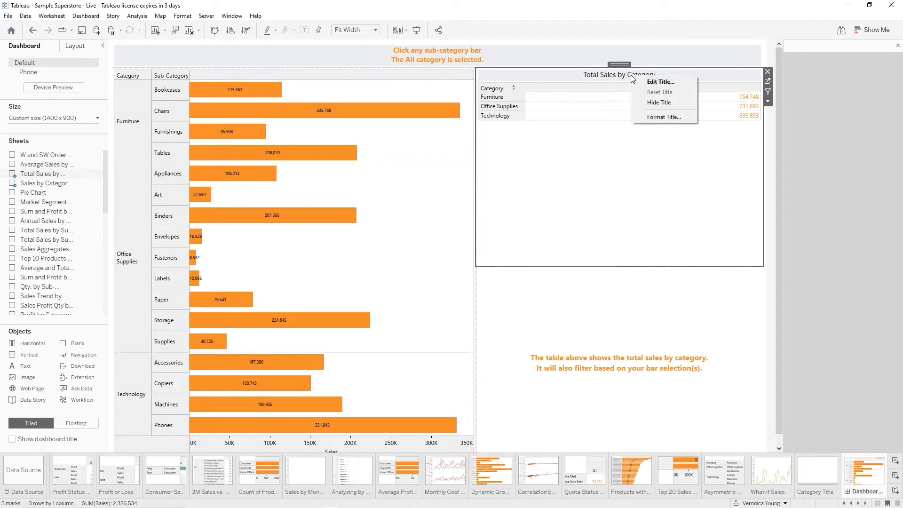
pyautogui.click(661, 102)
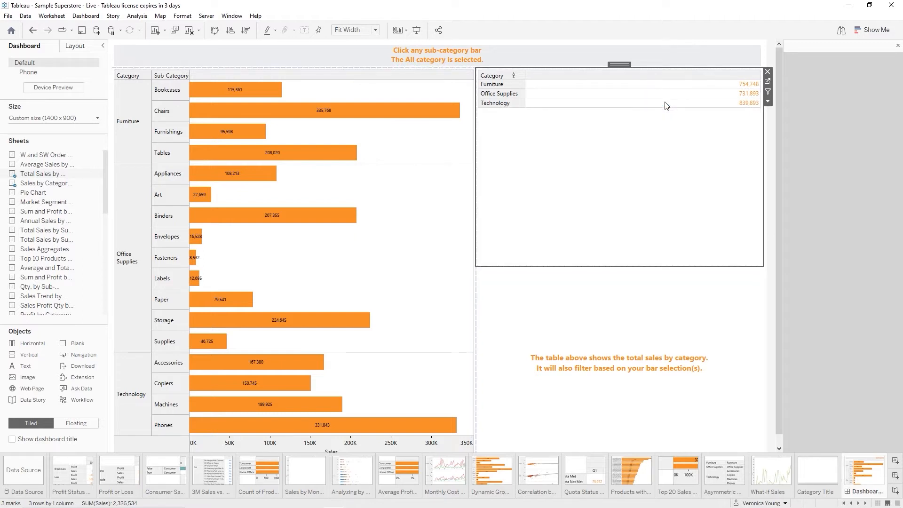
pyautogui.click(676, 116)
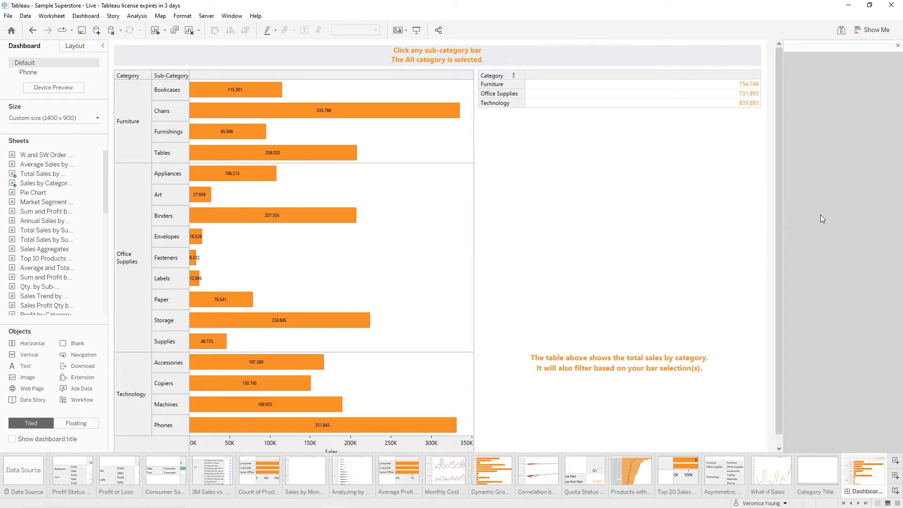
# Rename the dashboard as "Sales by Category and Sub-Category - Dashboard".
pyautogui.doubleClick(857, 495)
pyautogui.write('Sales by ')
pyautogui.write('Category')
pyautogui.write(' and Sub-')
pyautogui.write('Cator')
pyautogui.press('BackSpace')
pyautogui.write('gory')
pyautogui.press('Return')
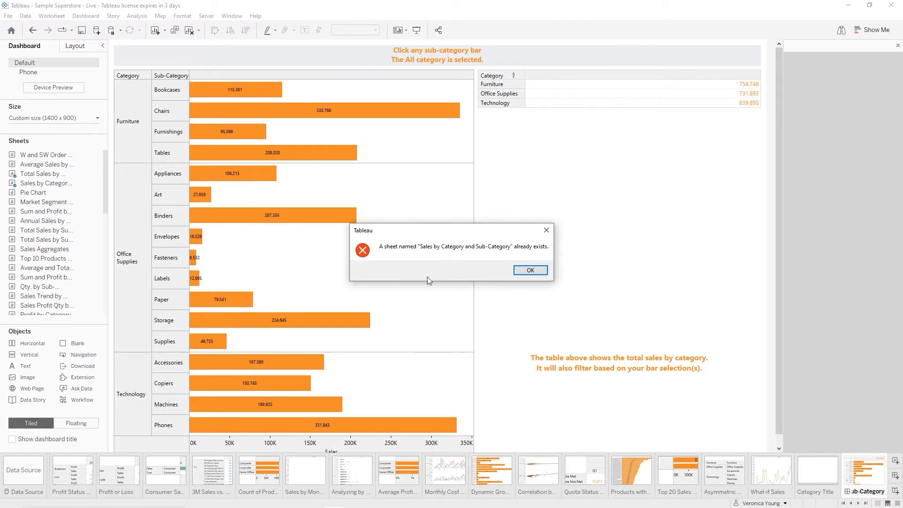
pyautogui.click(525, 275)
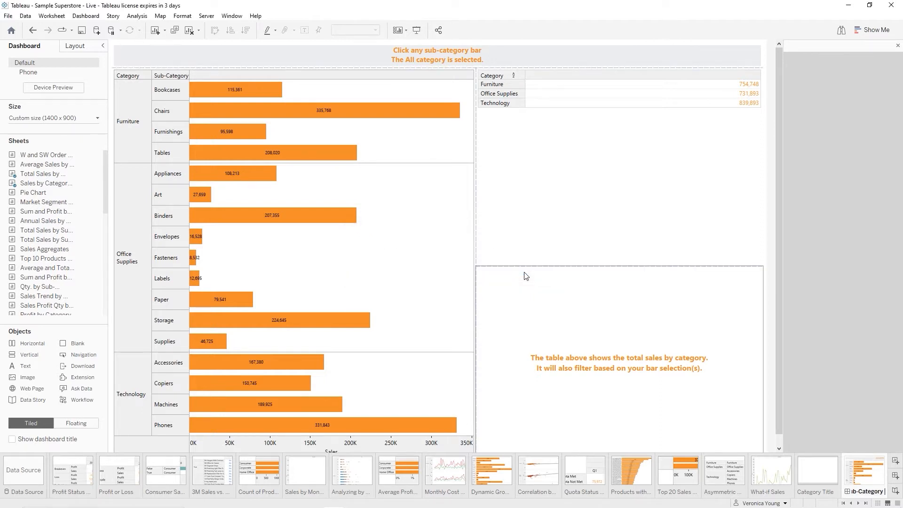
pyautogui.write('- Dashboard')
pyautogui.press('Return')
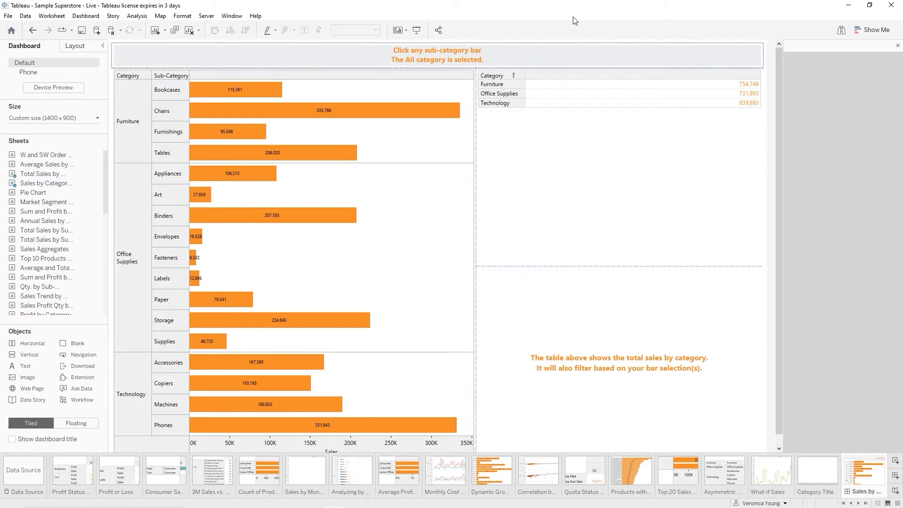
# Show the dashboard title and widen the bar chart to about five times the width of the total sales table.
pyautogui.click(94, 21)
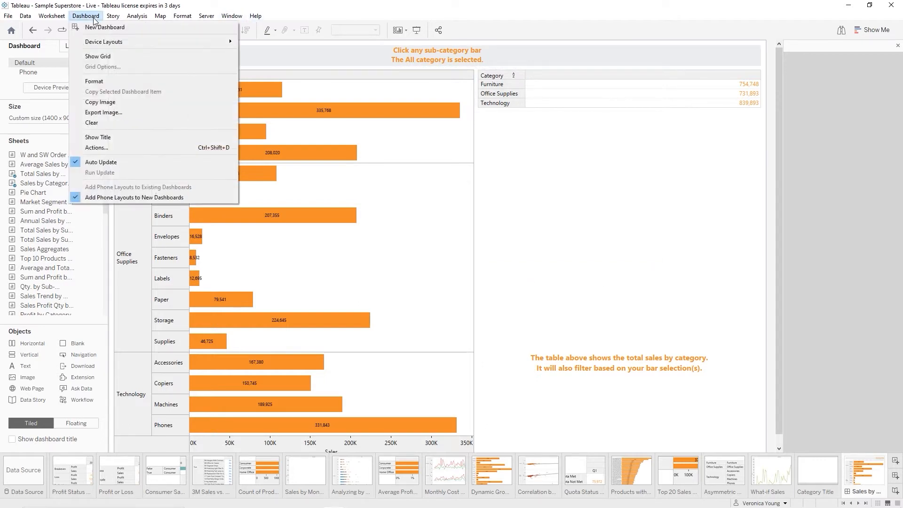
pyautogui.click(104, 137)
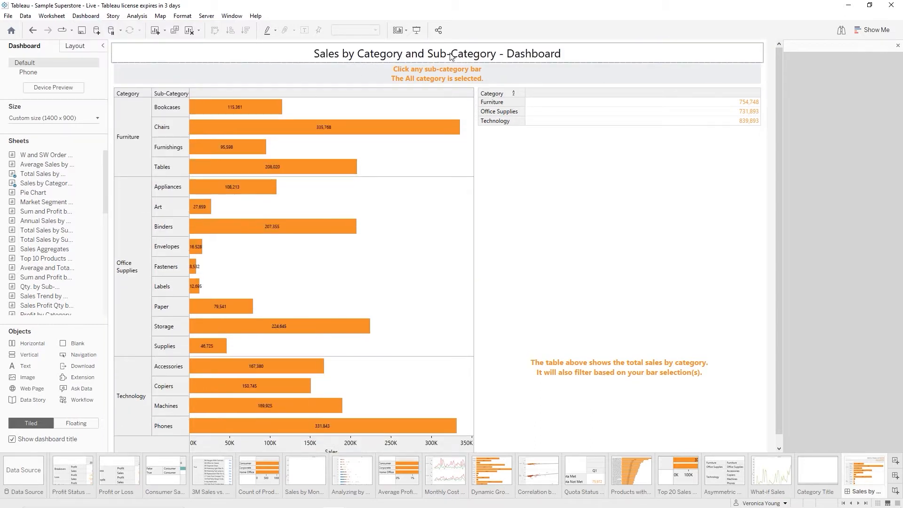
pyautogui.doubleClick(485, 55)
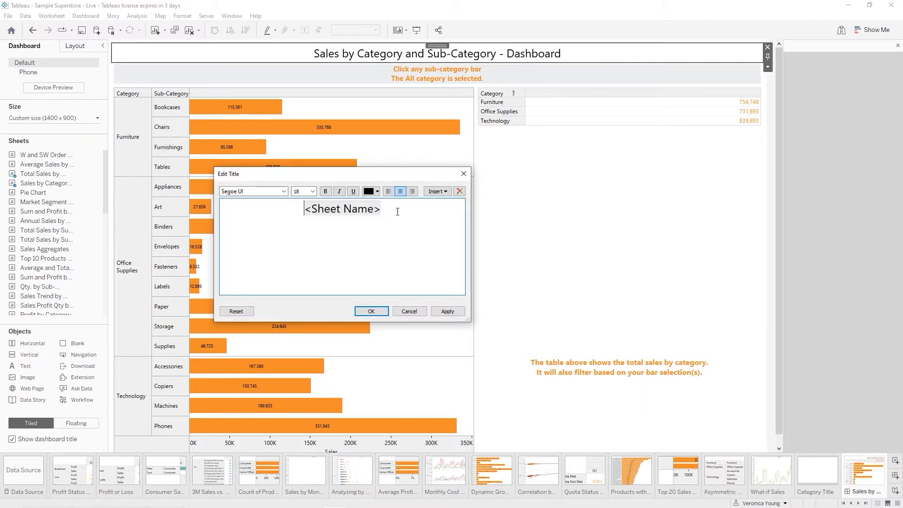
pyautogui.click(409, 311)
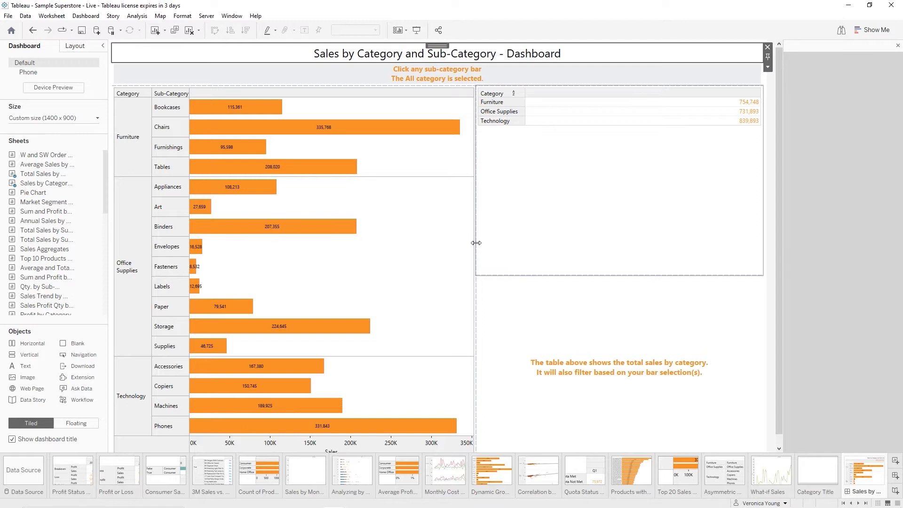
pyautogui.moveTo(476, 243); pyautogui.dragTo(655, 245)
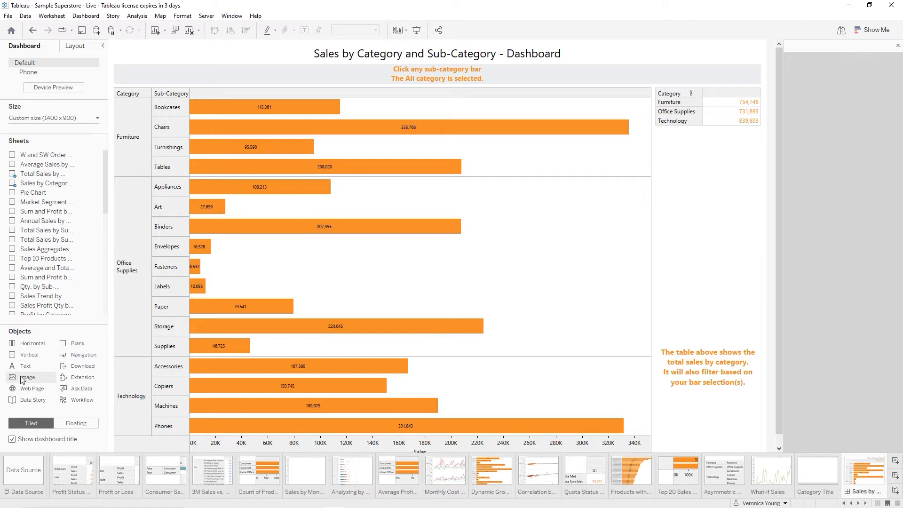
# Switch to File Explorer and look for the logo image in the My Shapes folder under Shapes in My Tableau Repository.
pyautogui.moveTo(21, 379); pyautogui.dragTo(617, 316)
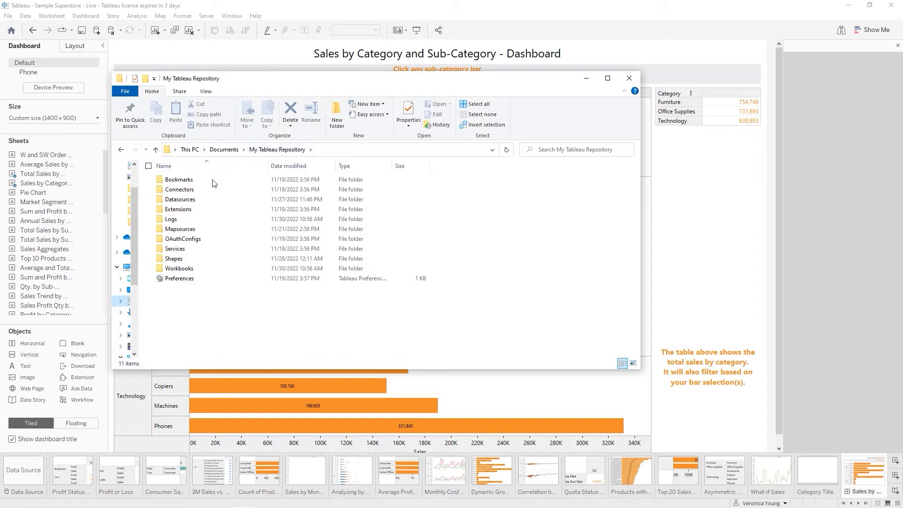
pyautogui.moveTo(173, 262)
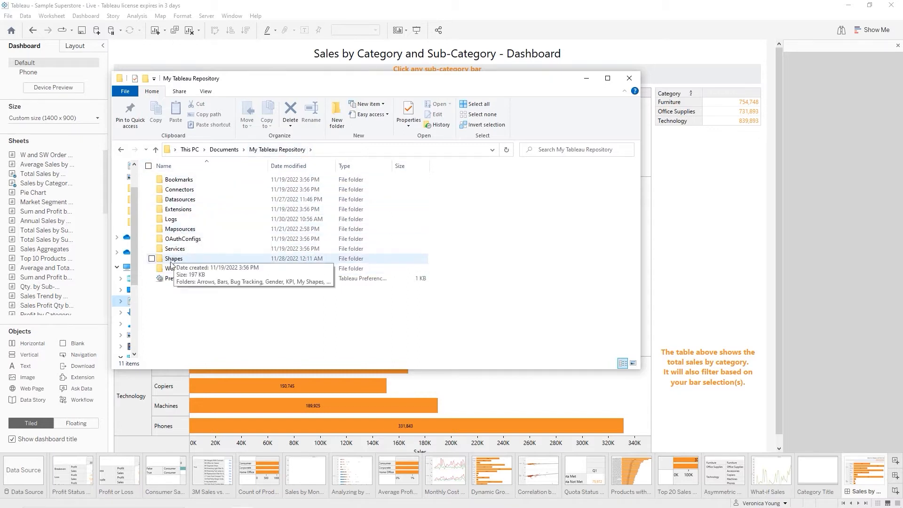
pyautogui.doubleClick(173, 258)
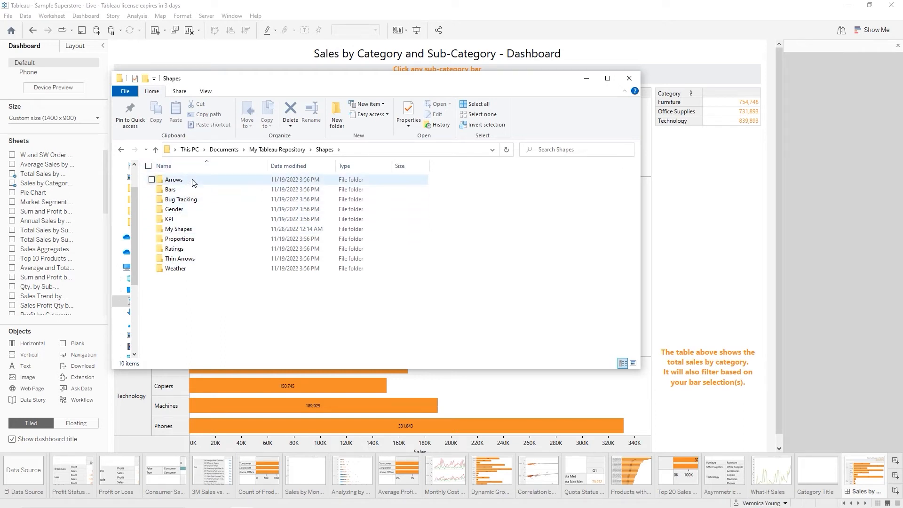
pyautogui.moveTo(198, 189)
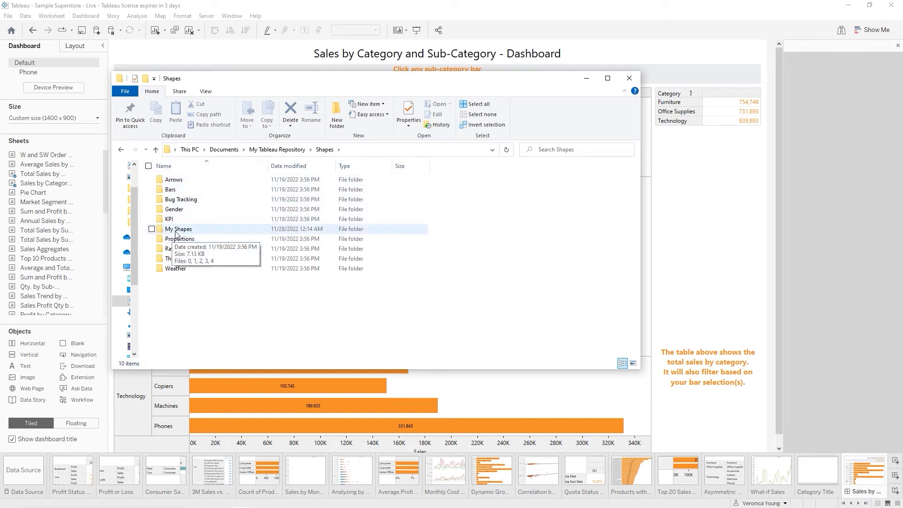
pyautogui.moveTo(182, 242)
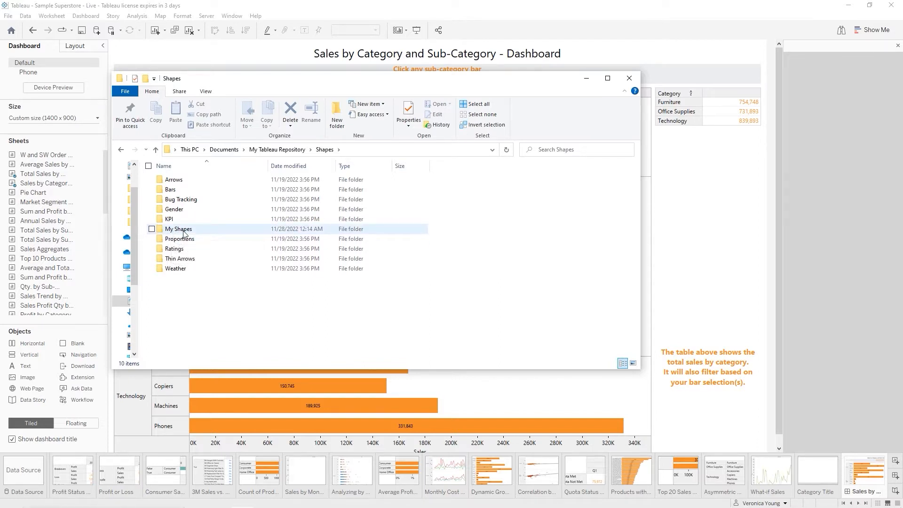
pyautogui.doubleClick(183, 230)
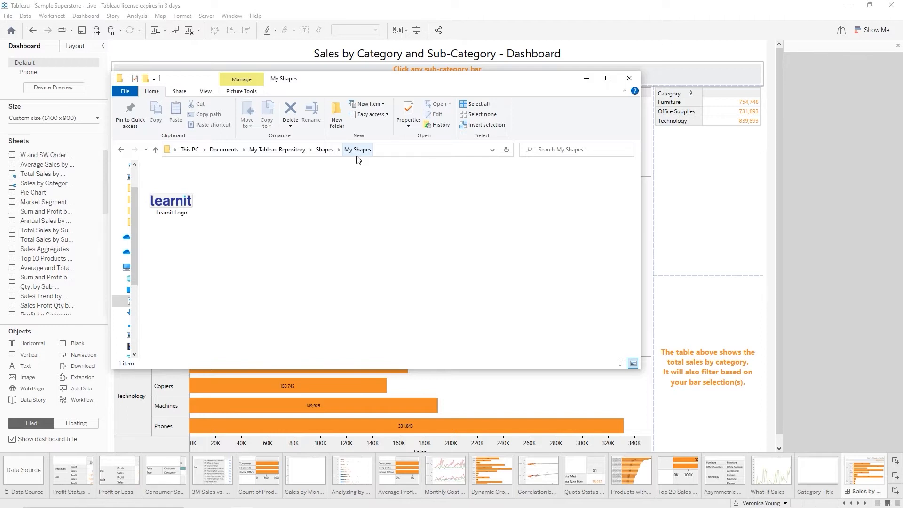
pyautogui.hotkey('alt', 'Tab')
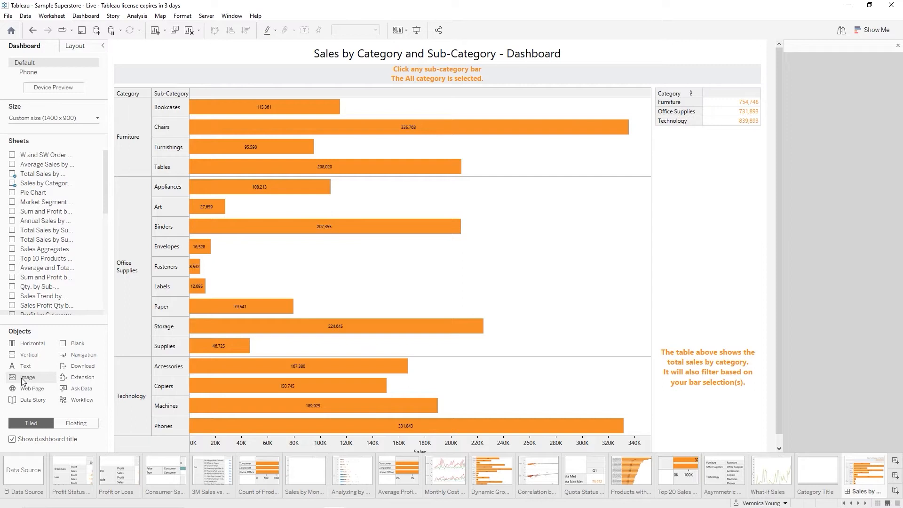
# Add an image object below the note text and choose Learnit Logo from the My Shapes folder as its file.
pyautogui.moveTo(22, 381); pyautogui.dragTo(406, 395)
pyautogui.moveTo(475, 389); pyautogui.dragTo(689, 431)
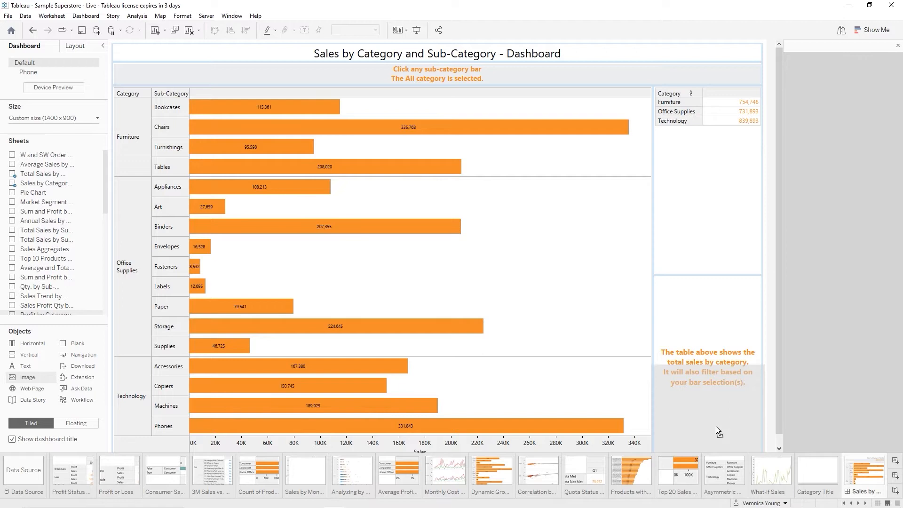
pyautogui.moveTo(716, 426); pyautogui.dragTo(715, 426)
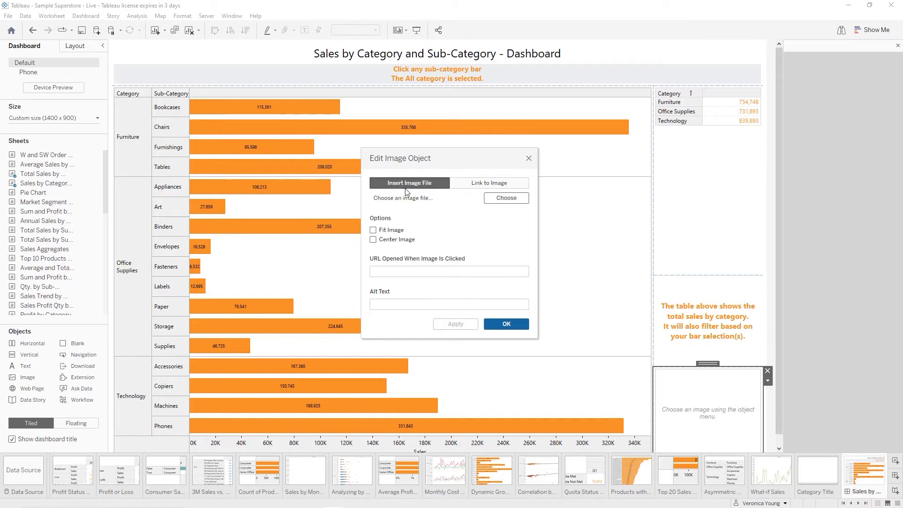
pyautogui.click(500, 200)
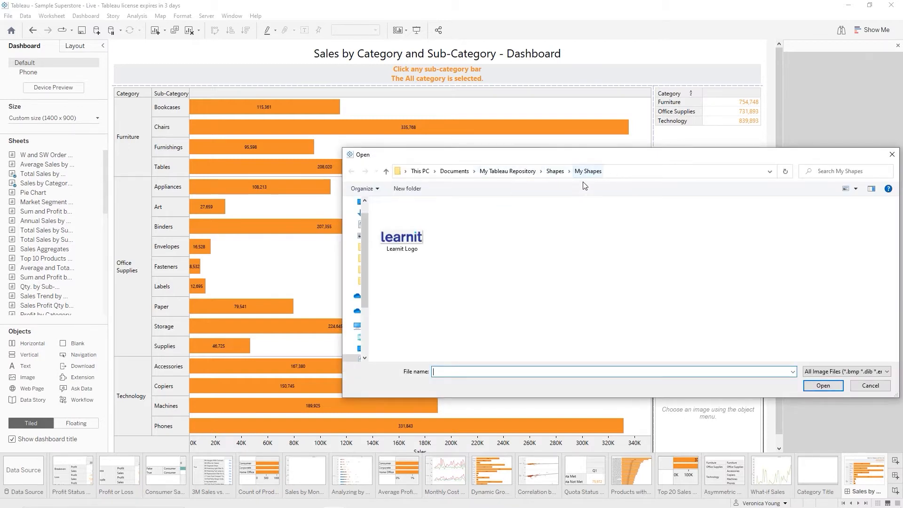
pyautogui.doubleClick(402, 239)
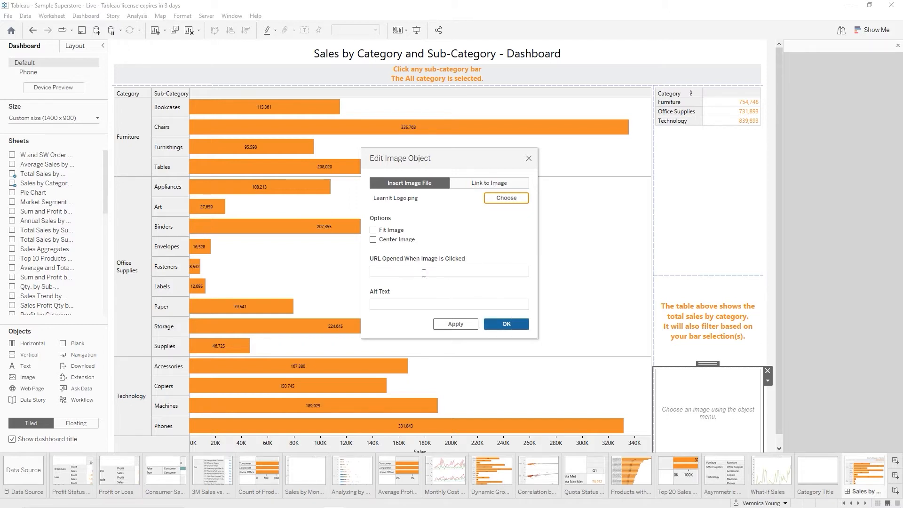
# Center the logo image, set its alt text to "Learnit Logo" and apply it to the dashboard.
pyautogui.click(374, 241)
pyautogui.click(395, 305)
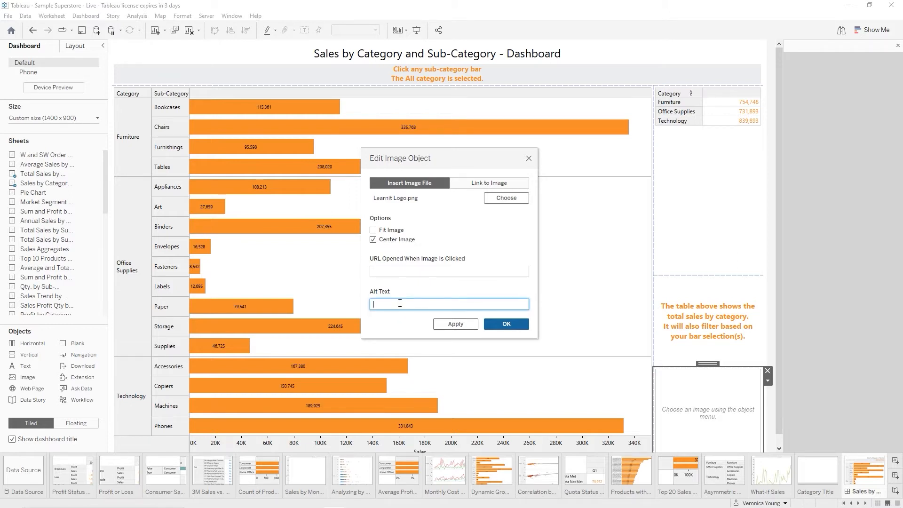
pyautogui.write('Learnit Logo')
pyautogui.click(504, 325)
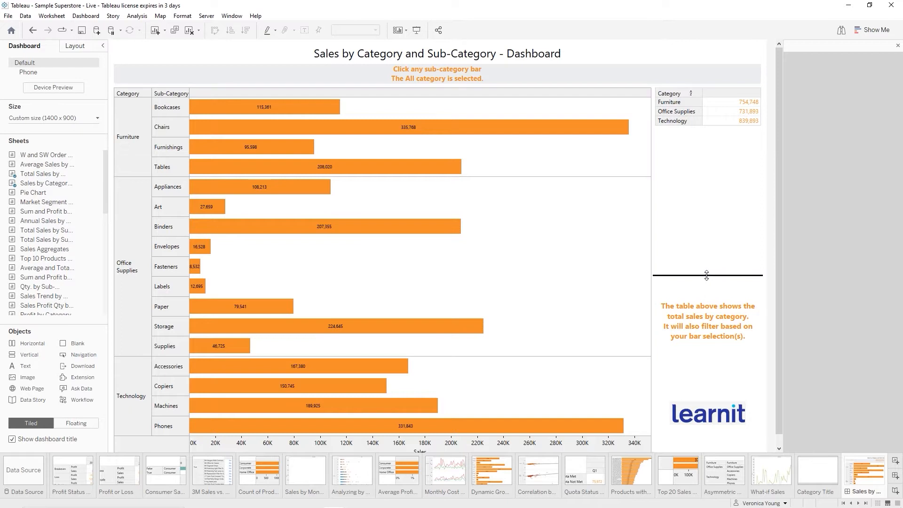
# Shrink the total sales table's area to its three category rows and enlarge the logo area below the note.
pyautogui.moveTo(706, 275); pyautogui.dragTo(700, 142)
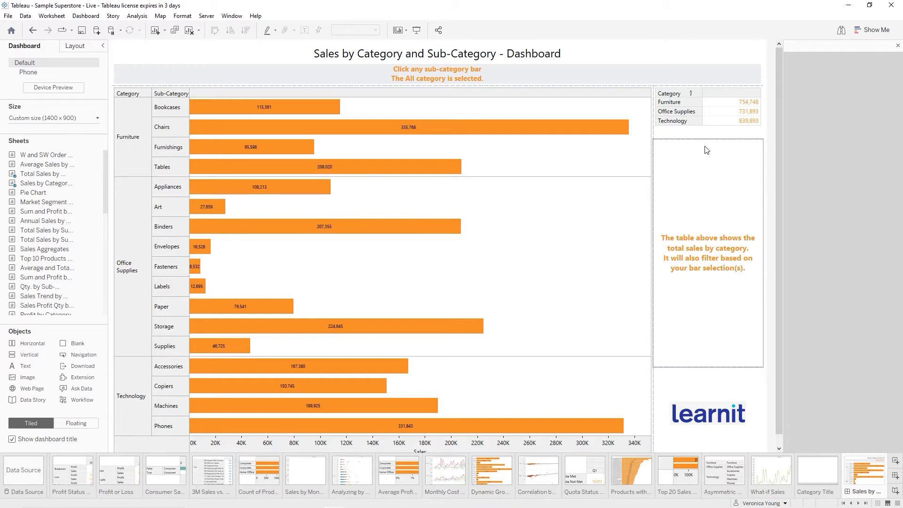
pyautogui.moveTo(702, 139); pyautogui.dragTo(698, 126)
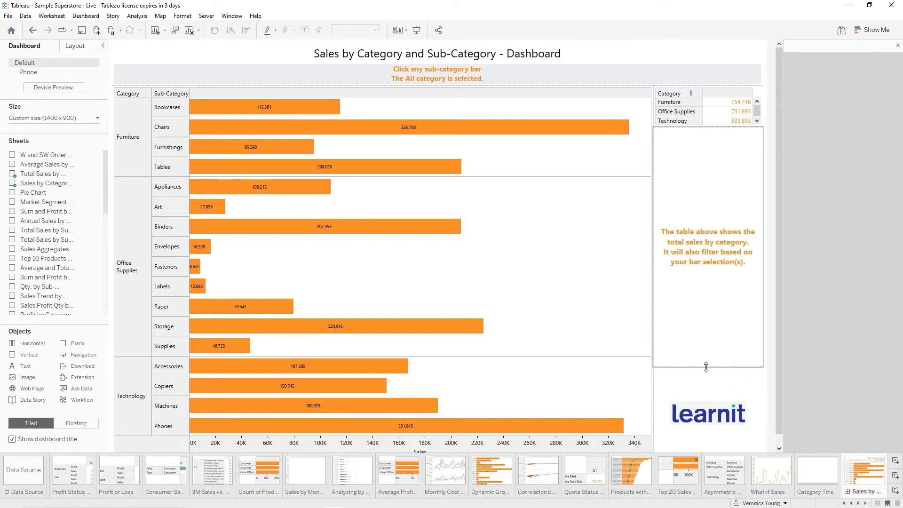
pyautogui.moveTo(706, 366); pyautogui.dragTo(710, 327)
pyautogui.click(710, 346)
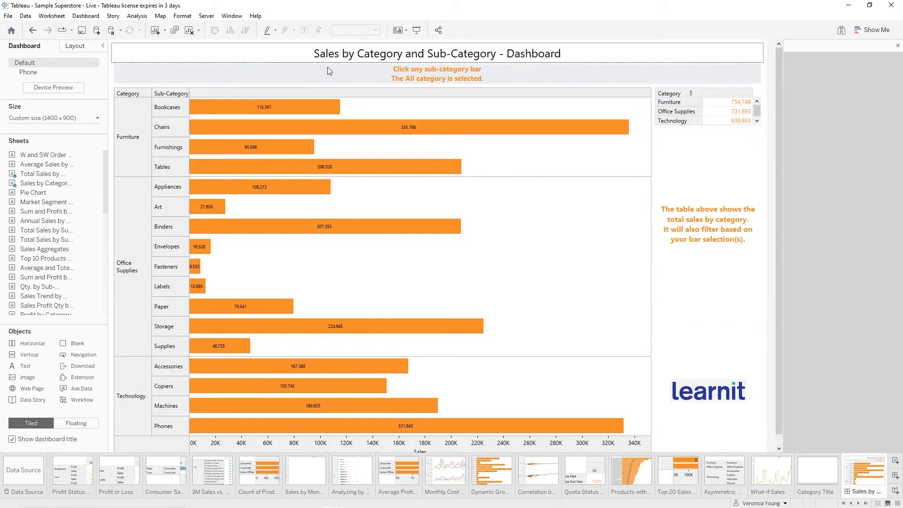
# Select Office Supplies in the total sales table and make the table a filter for the dashboard.
pyautogui.click(689, 93)
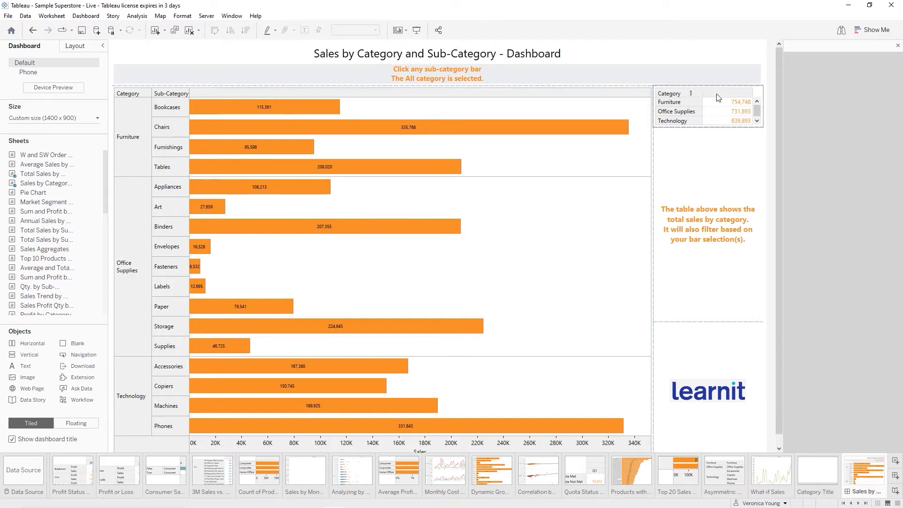
pyautogui.click(657, 110)
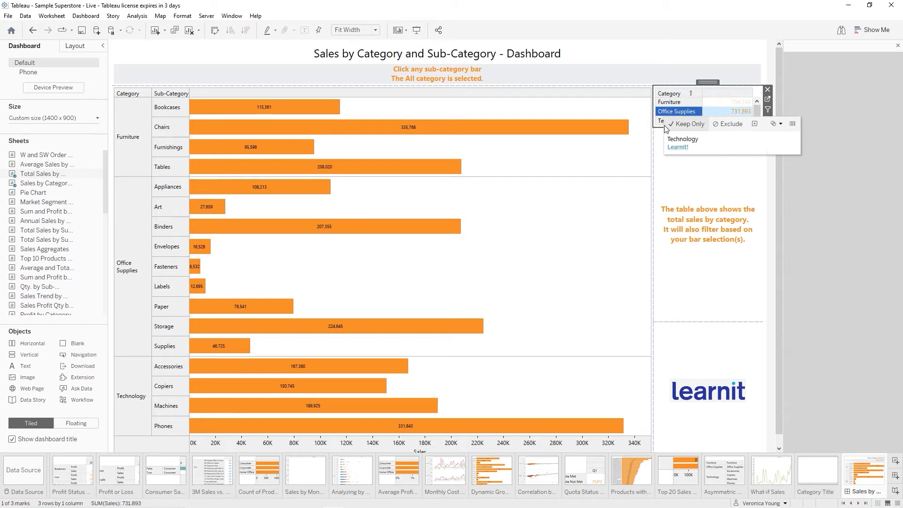
pyautogui.click(768, 110)
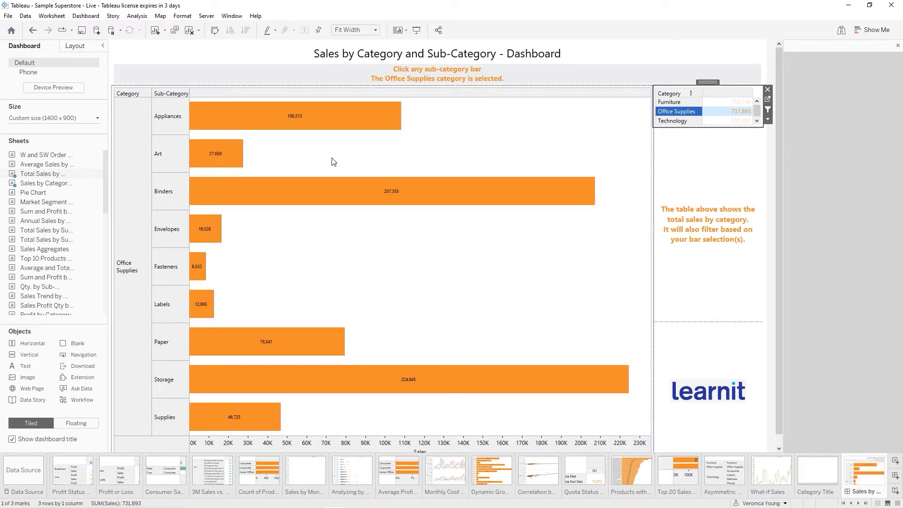
# Test the filters by selecting the Appliances bar, and clear the selections in both the table and the chart.
pyautogui.click(218, 120)
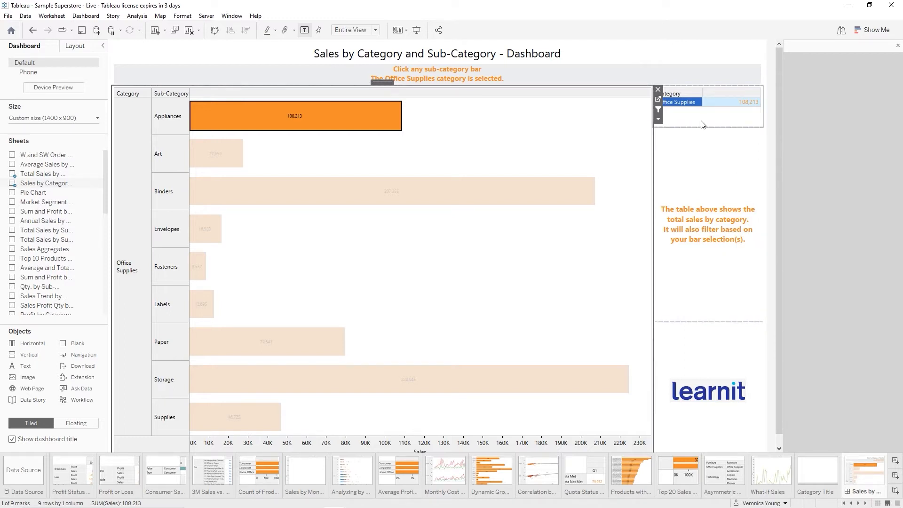
pyautogui.click(682, 124)
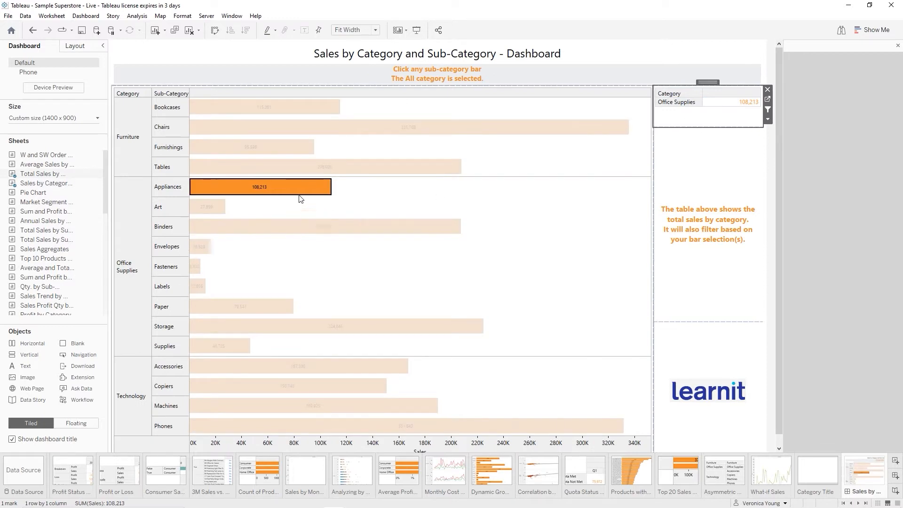
pyautogui.click(559, 205)
pyautogui.click(559, 205)
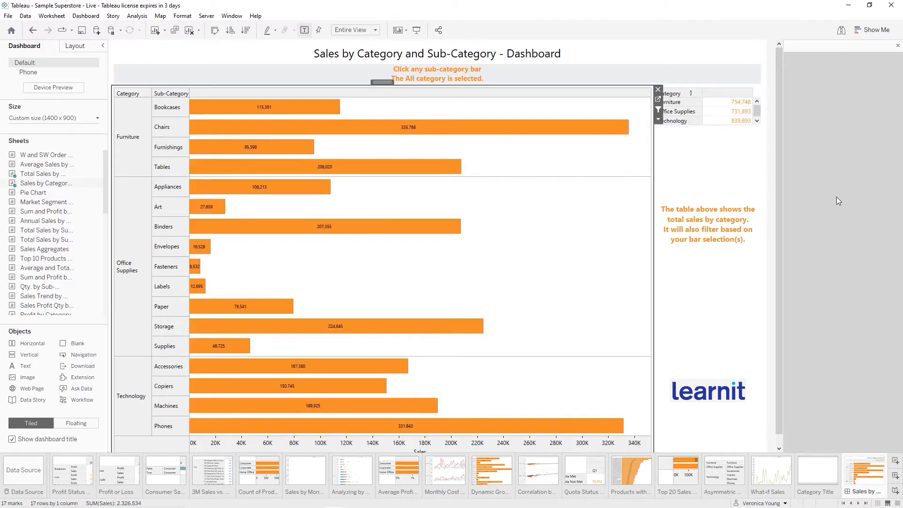
# Save the workbook and duplicate the Pie Chart sheet.
pyautogui.click(79, 33)
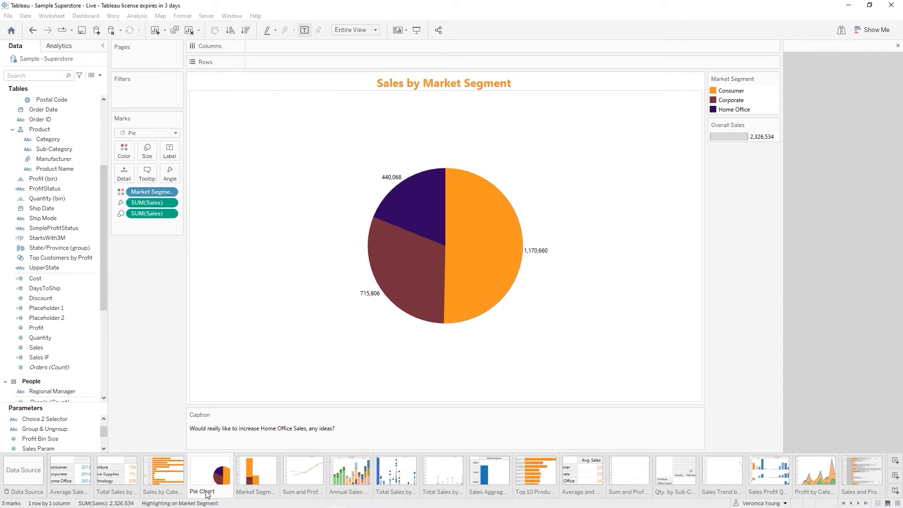
pyautogui.moveTo(205, 494); pyautogui.dragTo(235, 493)
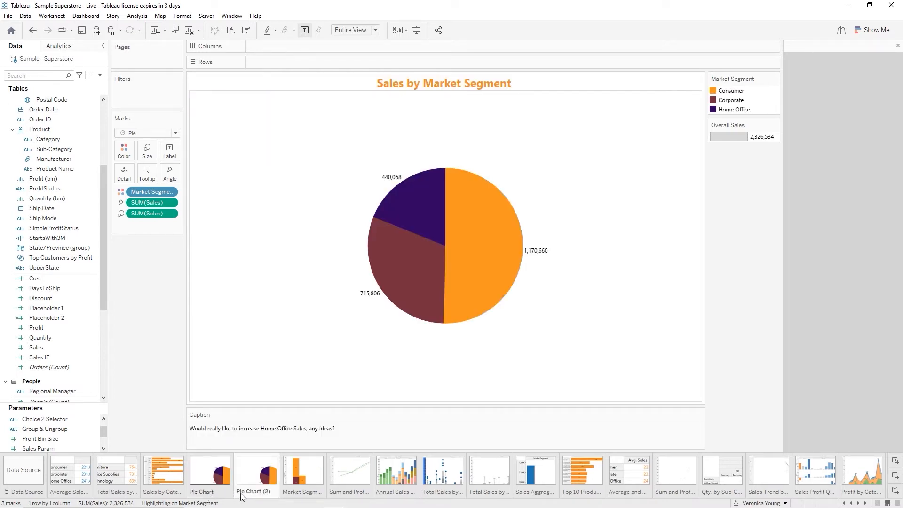
# Change the duplicated pie chart's title to "Average Sales by Market Segment".
pyautogui.doubleClick(439, 83)
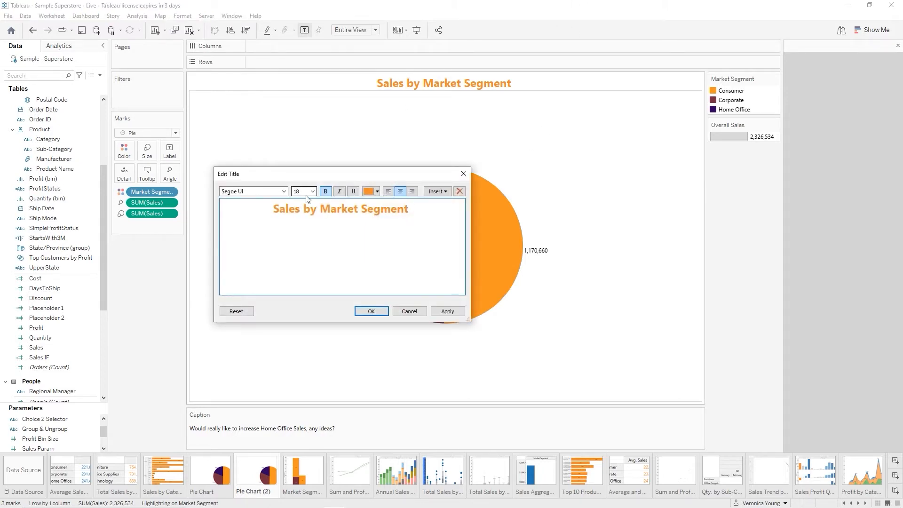
pyautogui.write('Averag')
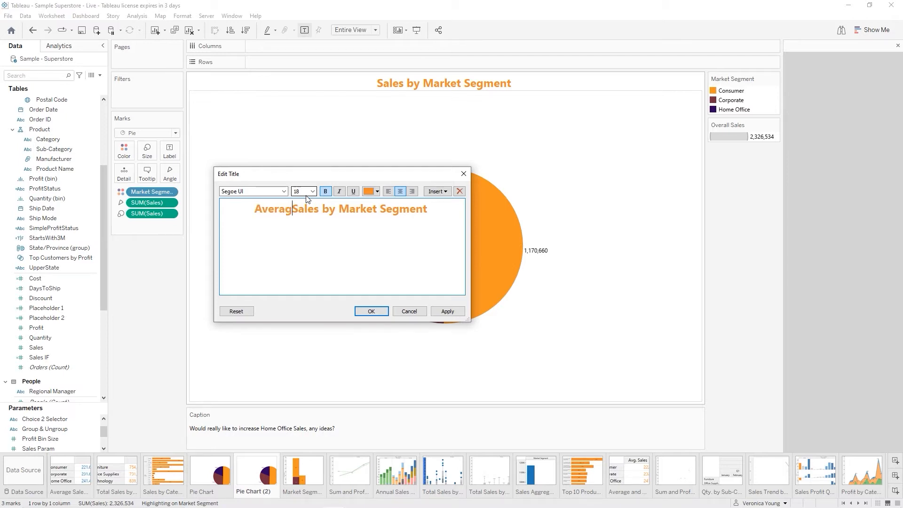
pyautogui.write('e')
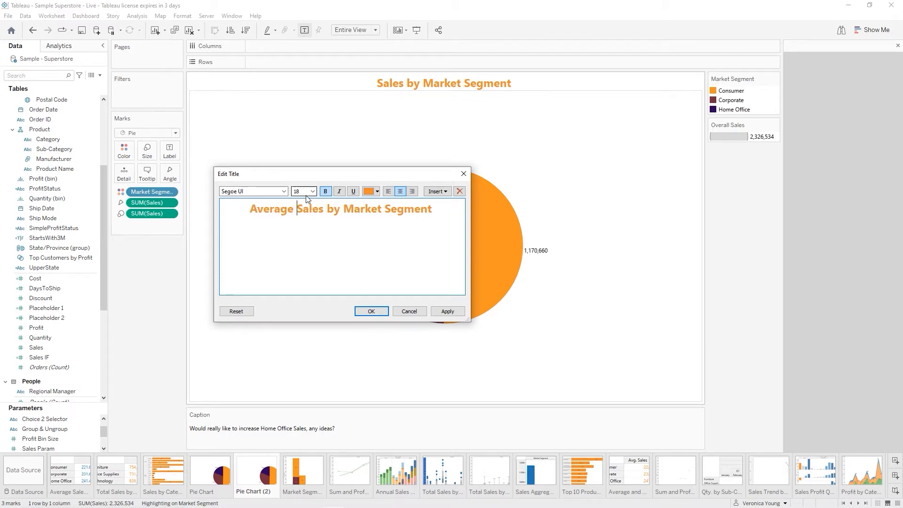
pyautogui.click(374, 313)
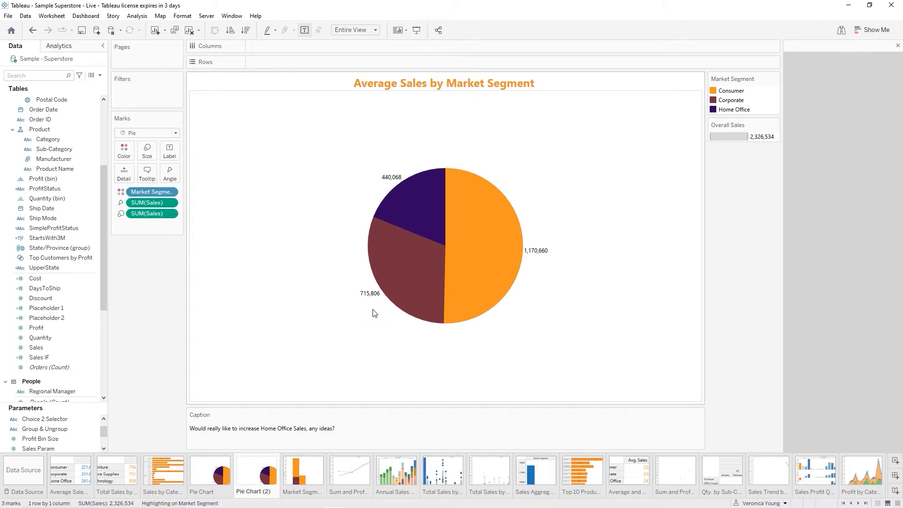
# Change the aggregation of both Sales measures on the duplicated pie chart, angle and size, from sum to Average.
pyautogui.rightClick(156, 202)
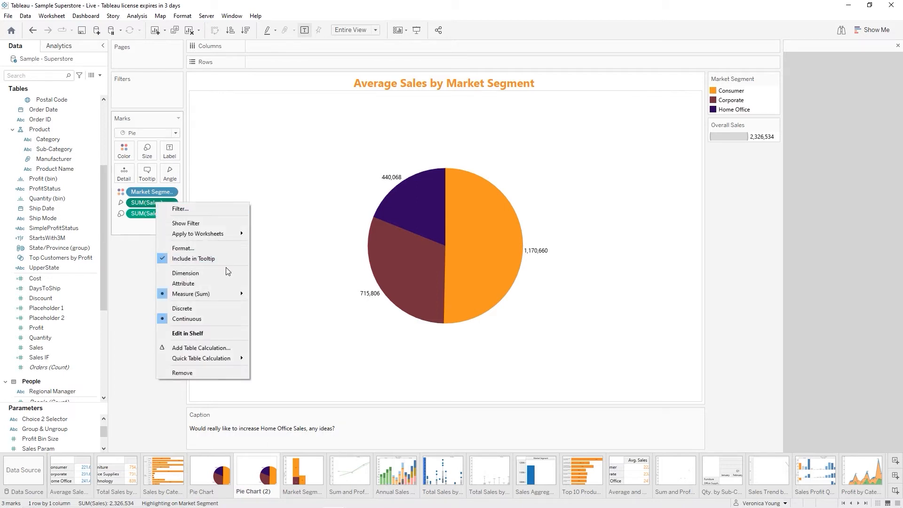
pyautogui.moveTo(237, 295)
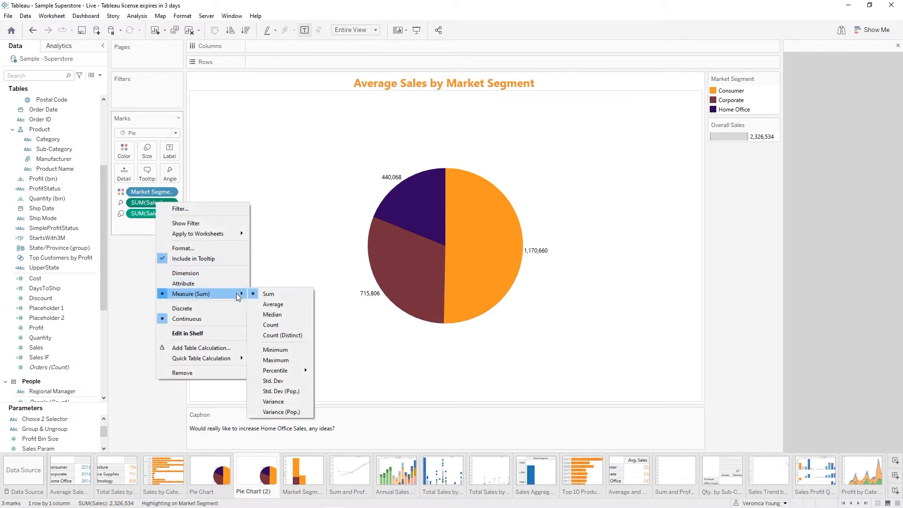
pyautogui.click(276, 305)
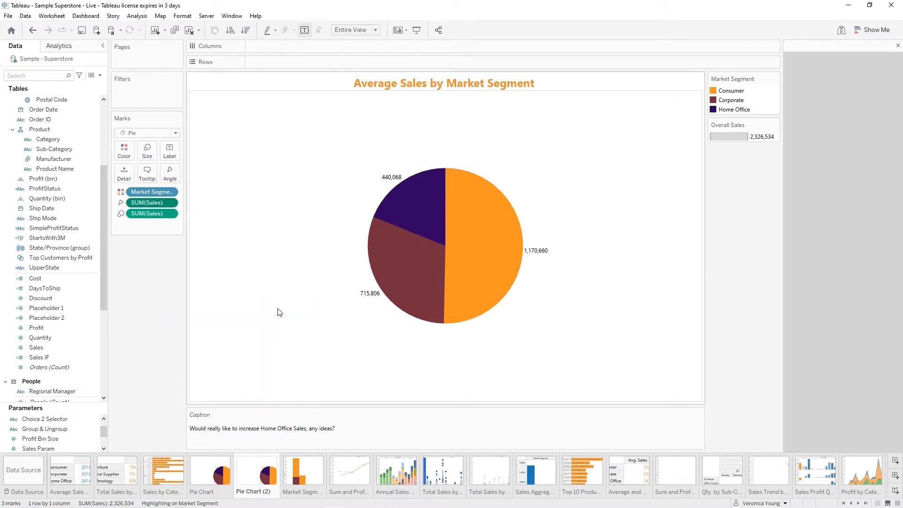
pyautogui.rightClick(155, 214)
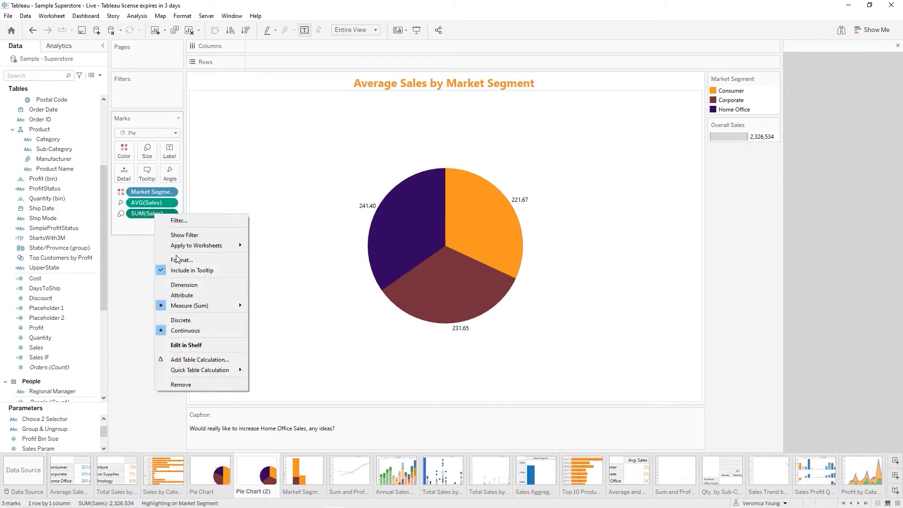
pyautogui.moveTo(205, 306)
pyautogui.click(264, 316)
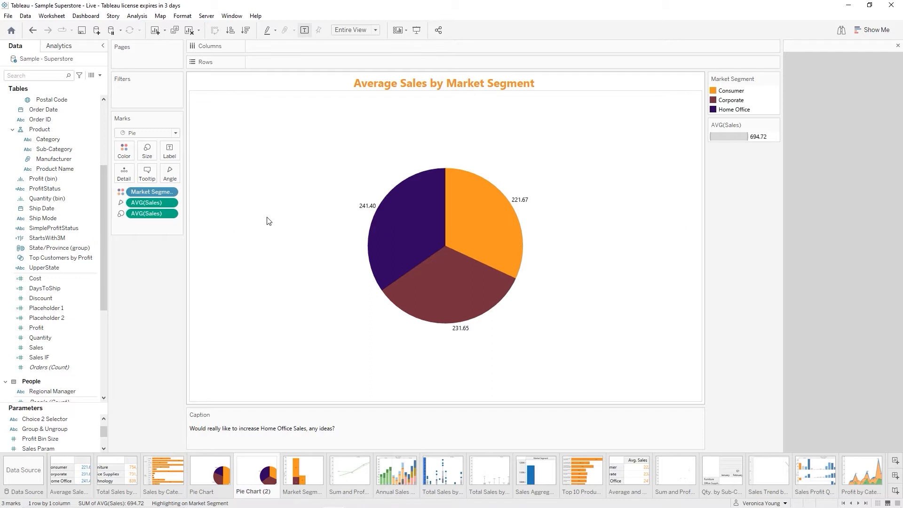
# Add Quantity as a third measure column to the table on the Average and Total Sales by Market Segment sheet.
pyautogui.click(630, 478)
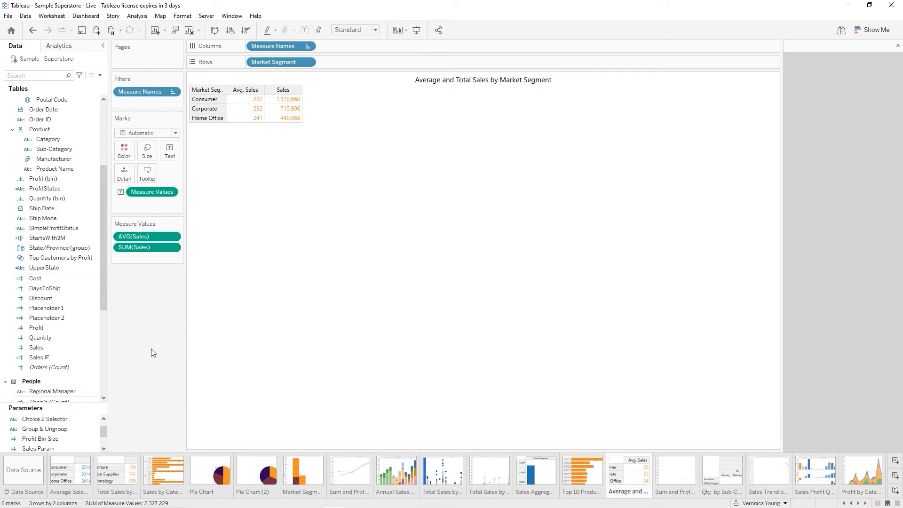
pyautogui.click(90, 337)
pyautogui.moveTo(51, 338); pyautogui.dragTo(168, 150)
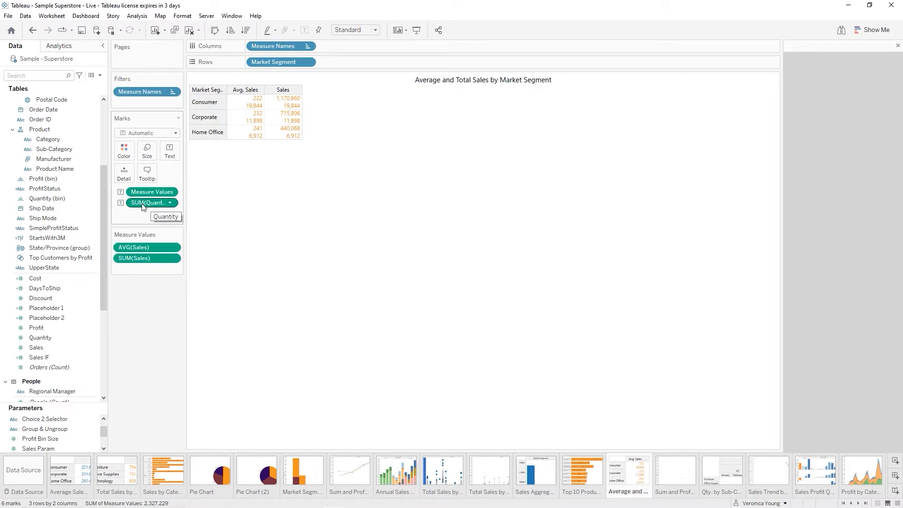
pyautogui.moveTo(143, 207); pyautogui.dragTo(295, 96)
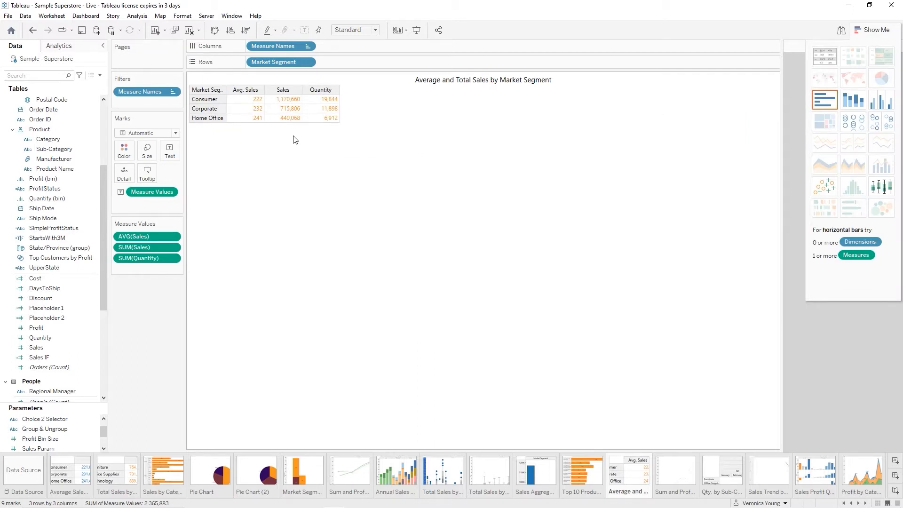
pyautogui.moveTo(314, 101)
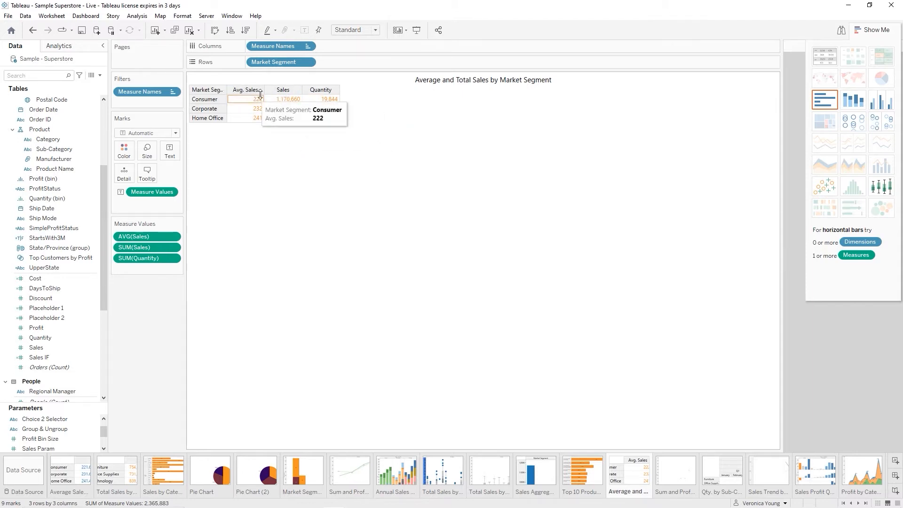
pyautogui.moveTo(284, 96)
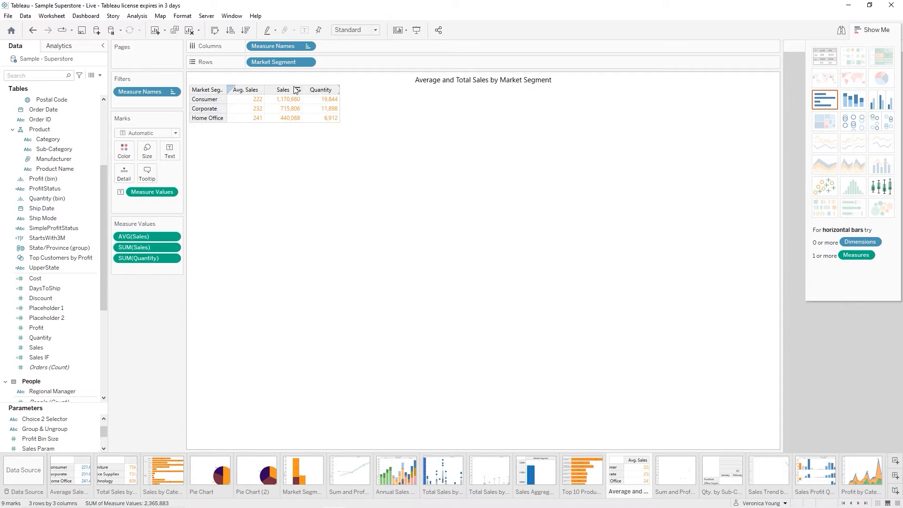
# Replace the table's title with "Average, Total and Quantity of Sales".
pyautogui.doubleClick(432, 80)
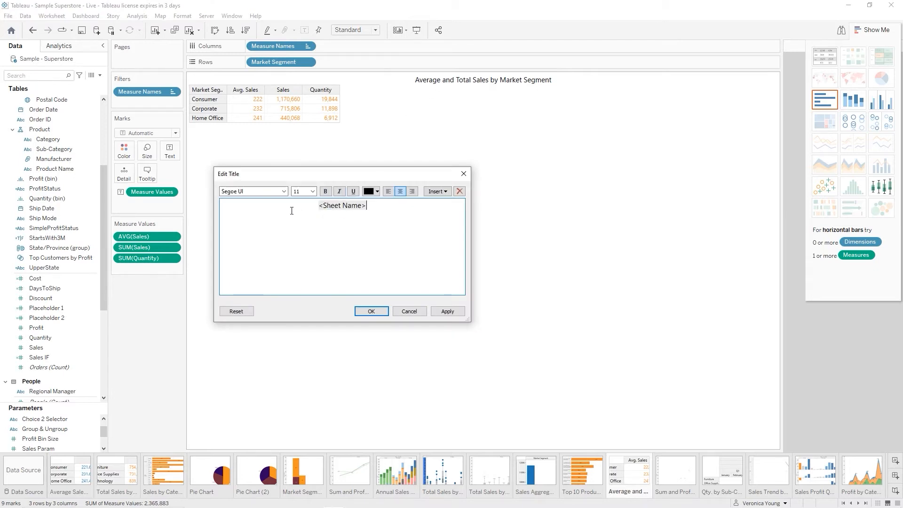
pyautogui.hotkey('ctrl', 'a')
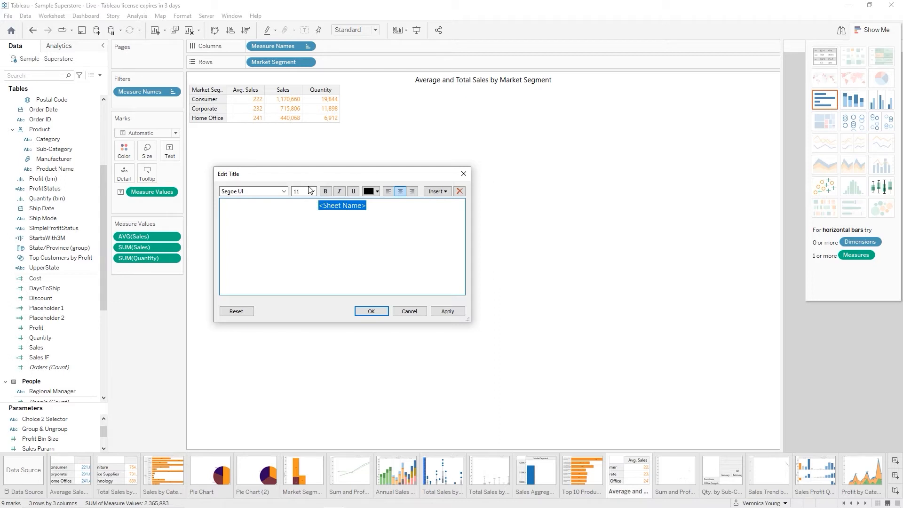
pyautogui.write('Avera')
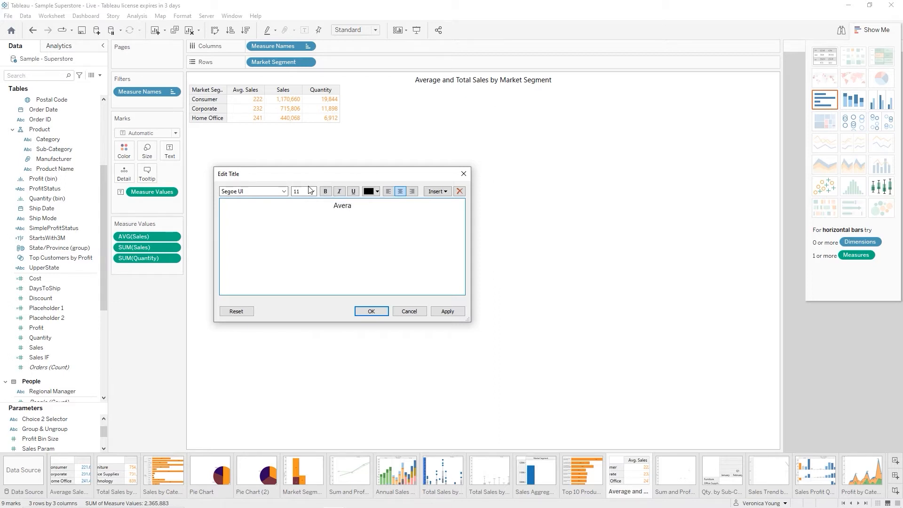
pyautogui.write('ge -Total-')
pyautogui.press('BackSpace')
pyautogui.write('and Quantity of Sales')
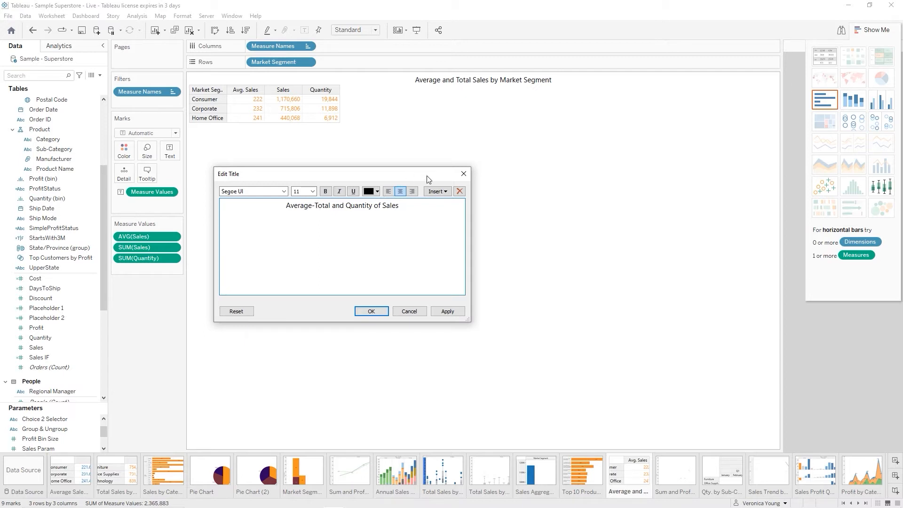
pyautogui.press('BackSpace')
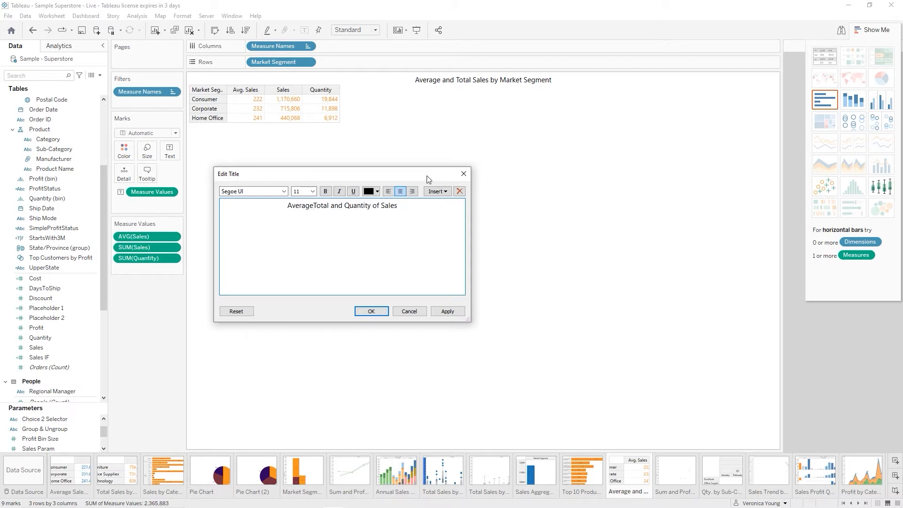
pyautogui.write(',')
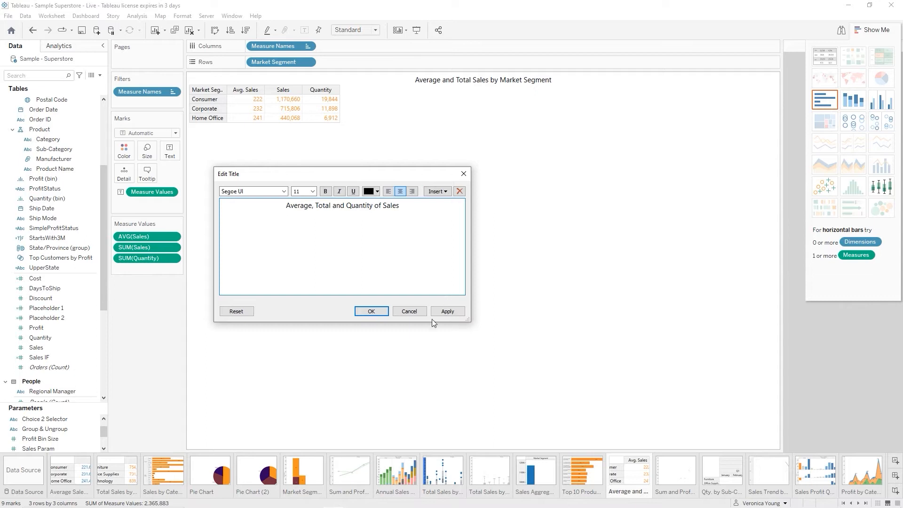
pyautogui.click(376, 314)
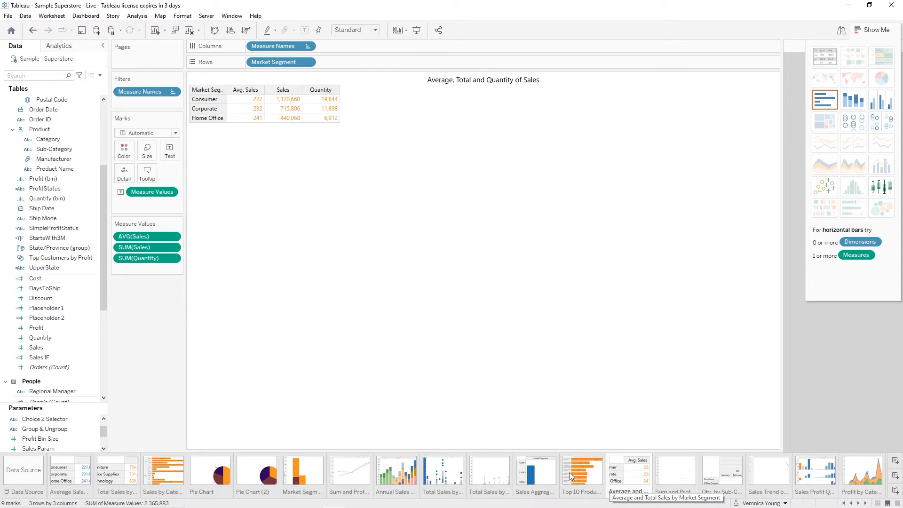
# Create a new dashboard and place the Market Segment Histogram sheet on it.
pyautogui.click(895, 476)
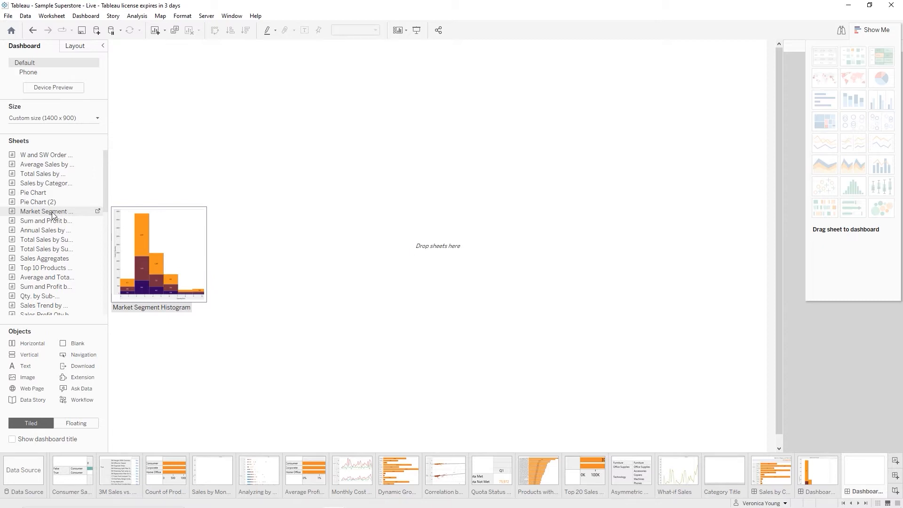
pyautogui.moveTo(52, 215)
pyautogui.mouseDown()
pyautogui.moveTo(139, 218)
pyautogui.moveTo(363, 154)
pyautogui.mouseUp()
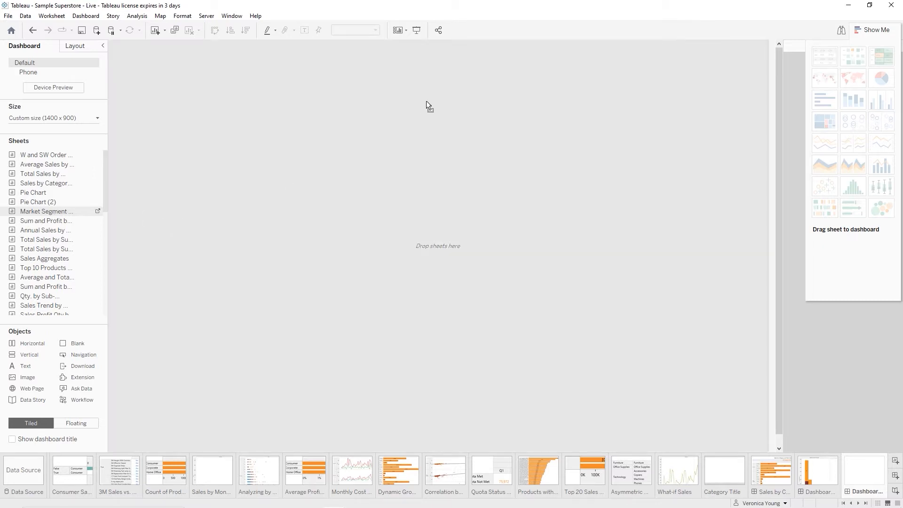
pyautogui.moveTo(427, 100); pyautogui.dragTo(427, 100)
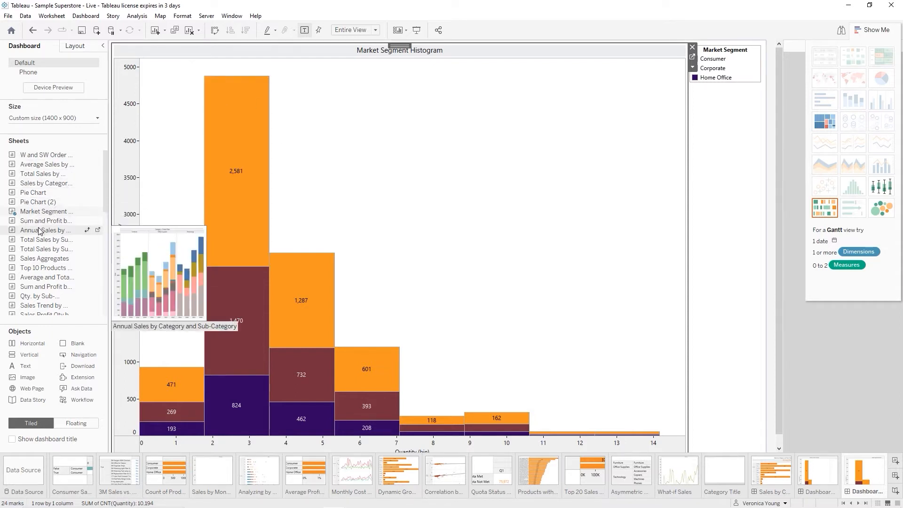
# Add Pie Chart to the dashboard below the histogram and place Pie Chart (2) to the right of it.
pyautogui.click(33, 196)
pyautogui.moveTo(33, 197); pyautogui.dragTo(242, 420)
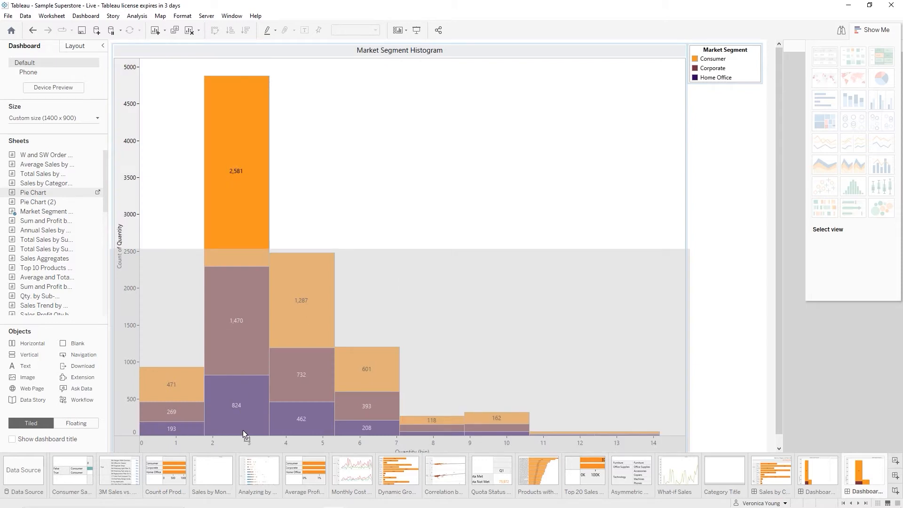
pyautogui.moveTo(241, 429); pyautogui.dragTo(239, 429)
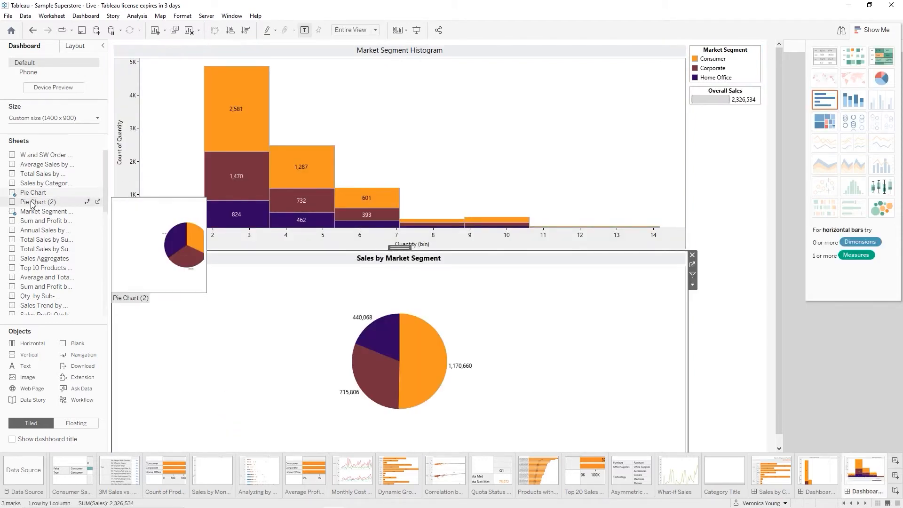
pyautogui.moveTo(74, 202); pyautogui.dragTo(332, 300)
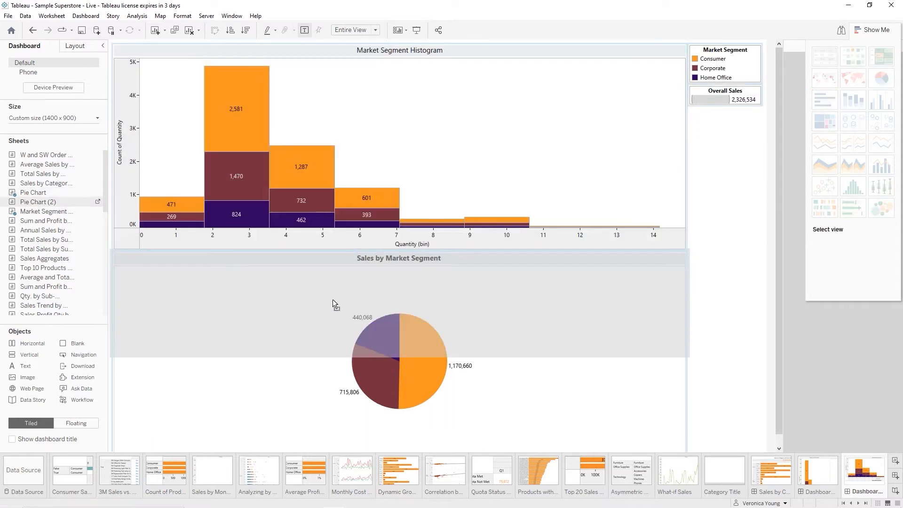
pyautogui.moveTo(416, 361); pyautogui.dragTo(540, 374)
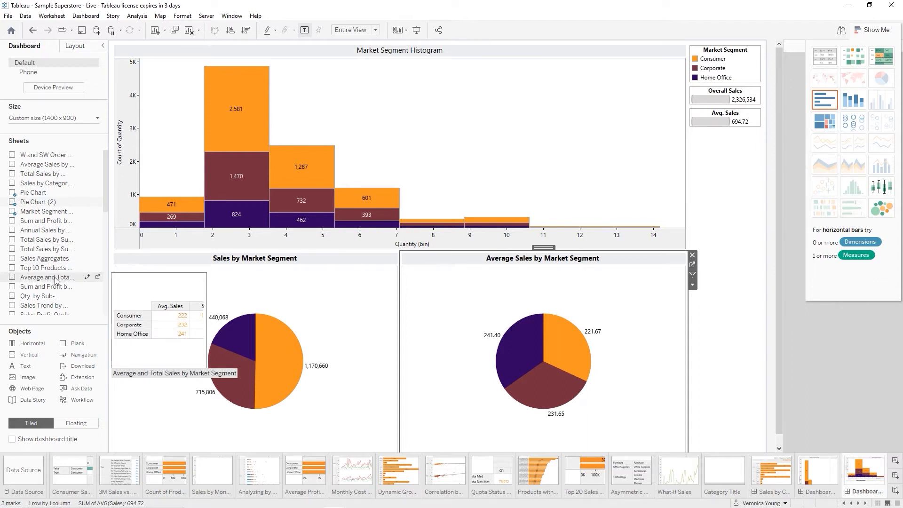
# Place the Average and Total Sales by Market Segment table between the two pie charts and enlarge the histogram's height.
pyautogui.moveTo(55, 277); pyautogui.dragTo(399, 373)
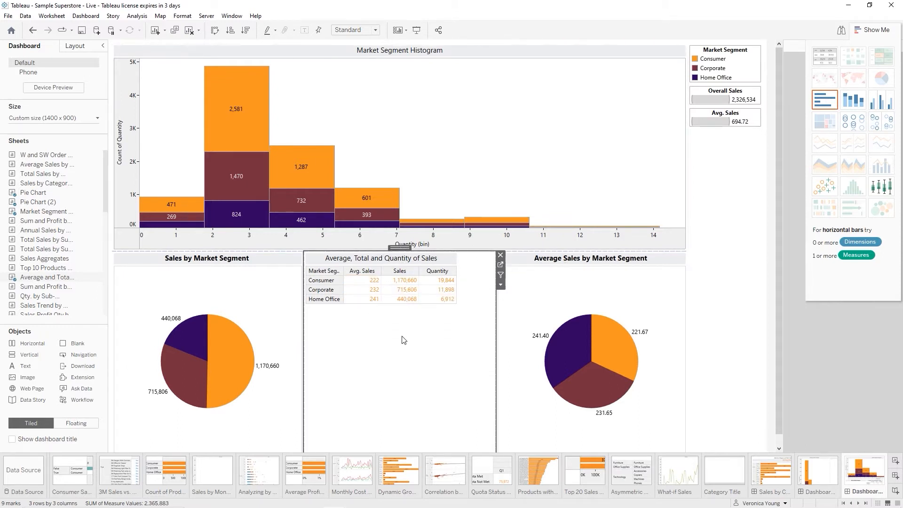
pyautogui.click(393, 81)
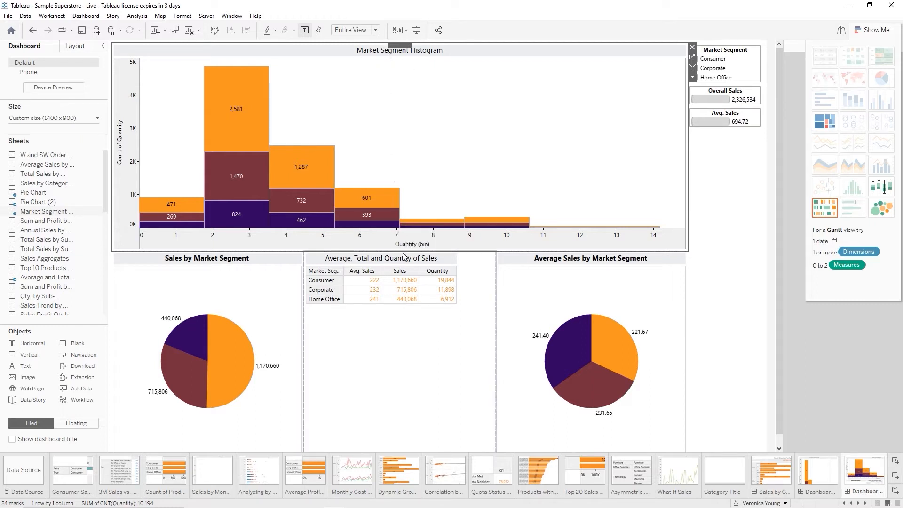
pyautogui.moveTo(399, 250); pyautogui.dragTo(409, 295)
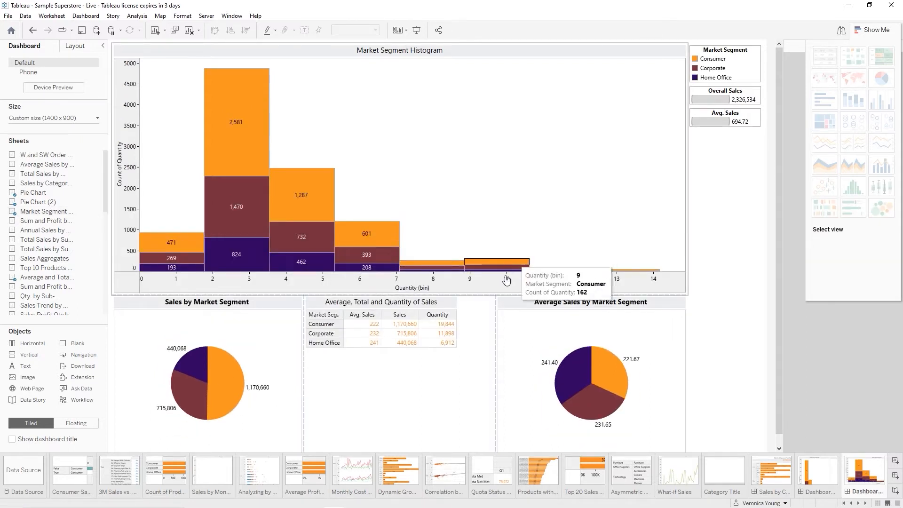
pyautogui.moveTo(349, 331)
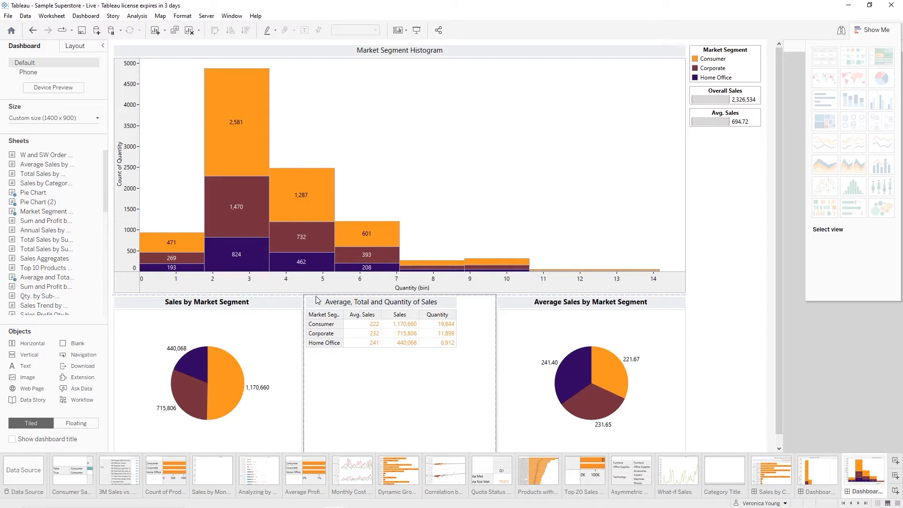
# Open the Pie Chart sheet from the dashboard and remove the bold from its "Sales by Market Segment" title.
pyautogui.click(231, 308)
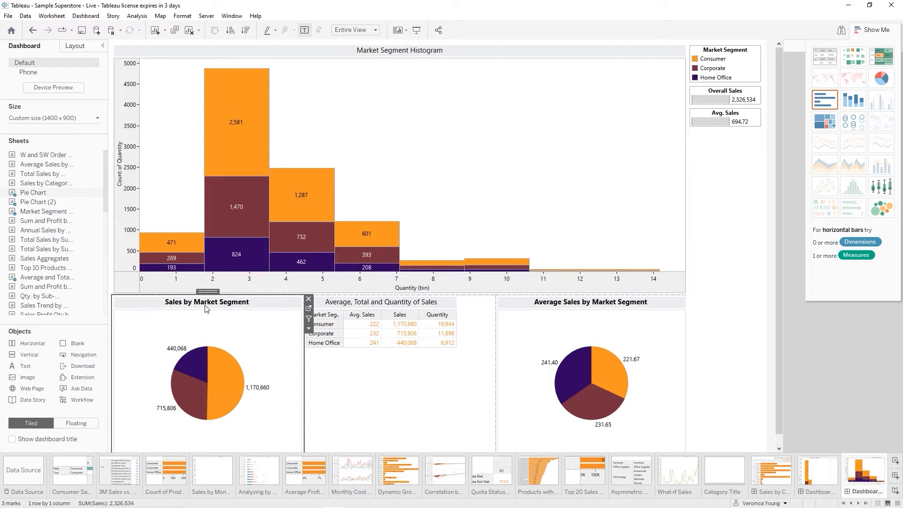
pyautogui.click(309, 311)
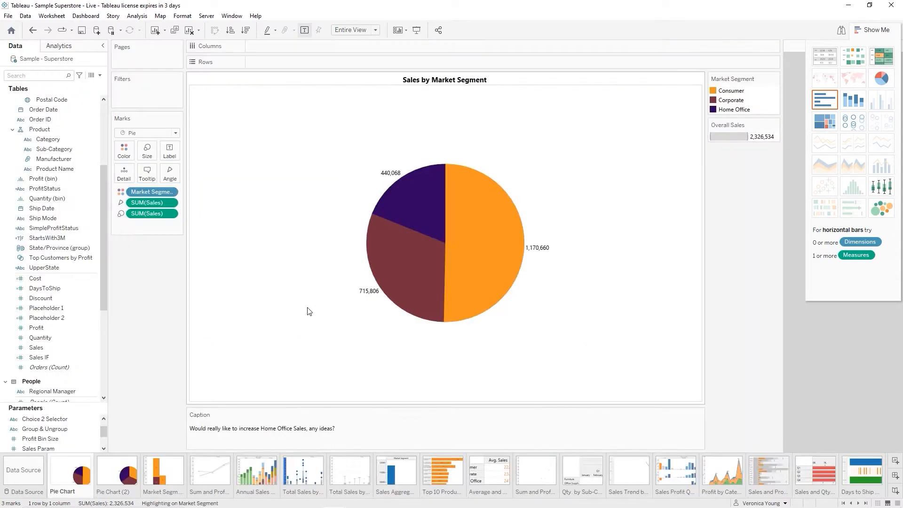
pyautogui.doubleClick(424, 81)
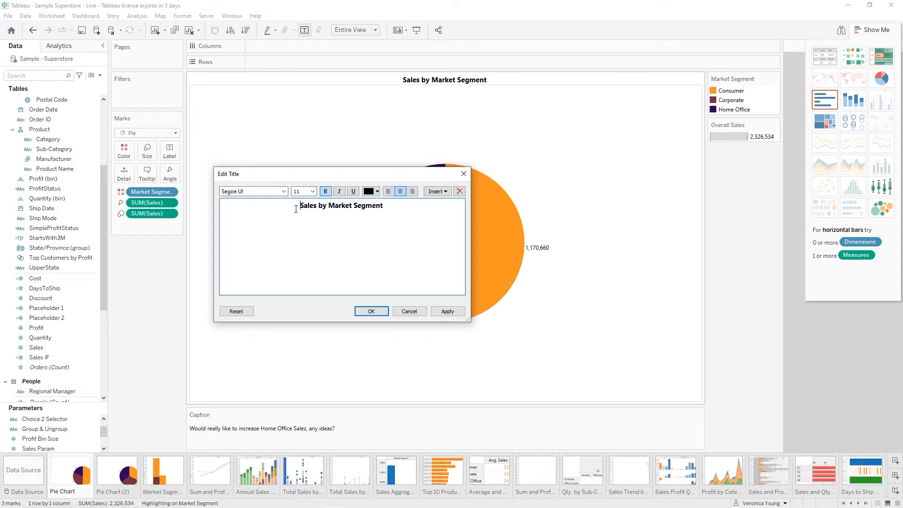
pyautogui.hotkey('ctrl', 'a')
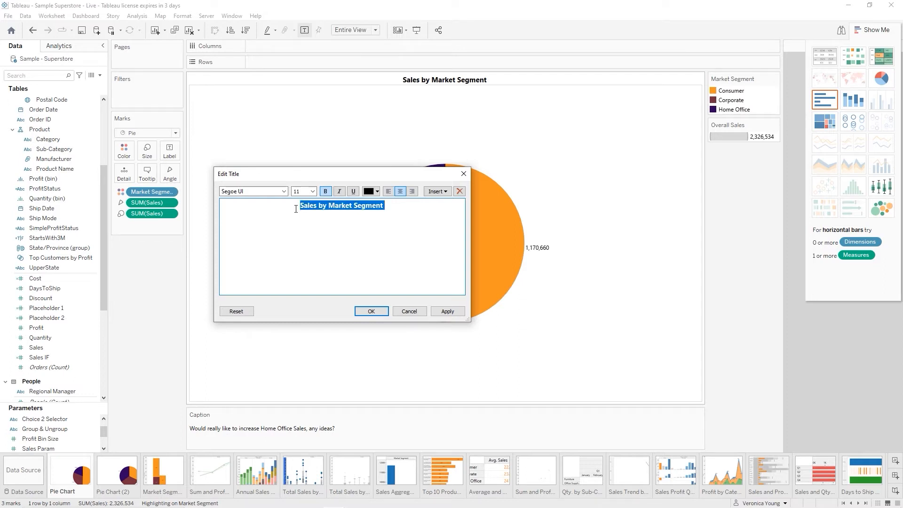
pyautogui.click(325, 191)
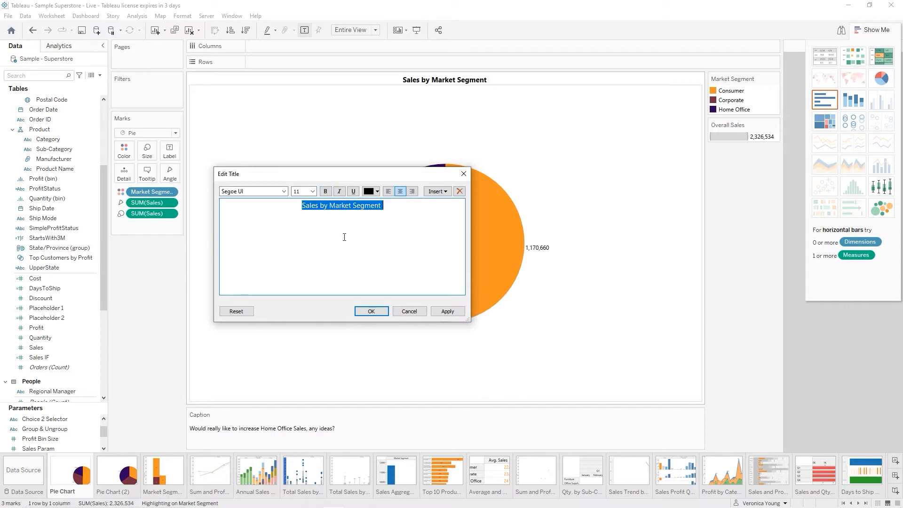
pyautogui.click(371, 313)
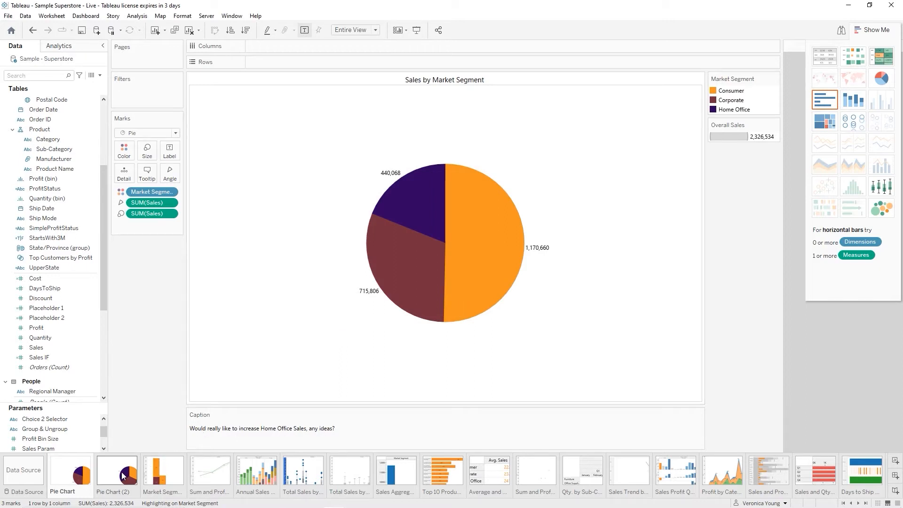
# Remove the bold formatting from the "Average Sales by Market Segment" title on the Pie Chart (2) sheet.
pyautogui.click(122, 476)
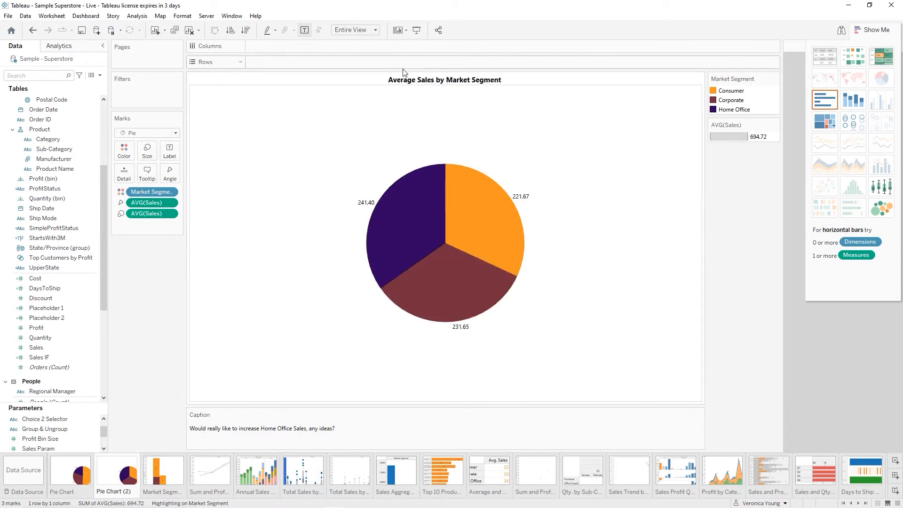
pyautogui.doubleClick(407, 83)
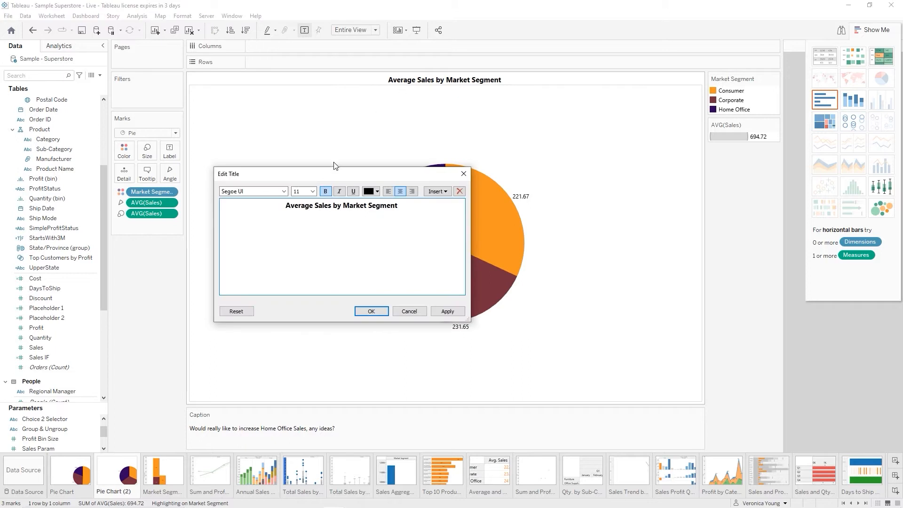
pyautogui.tripleClick(293, 199)
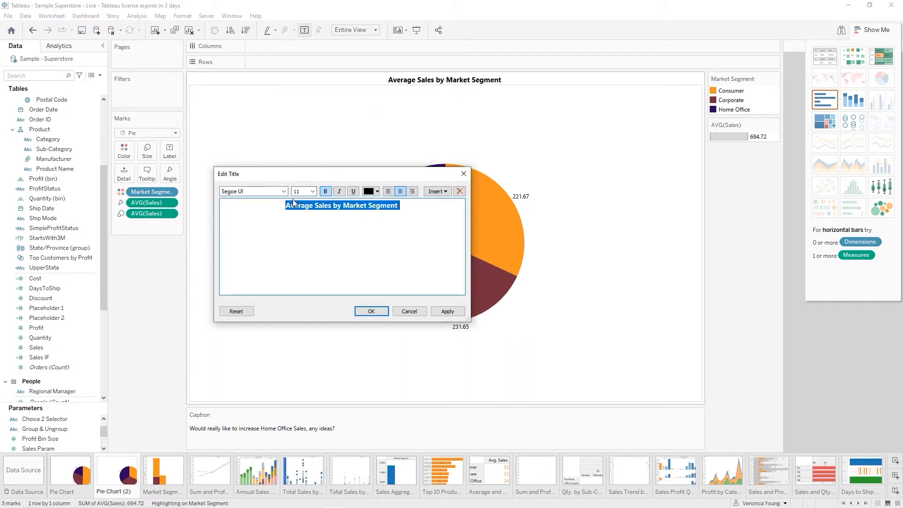
pyautogui.click(325, 194)
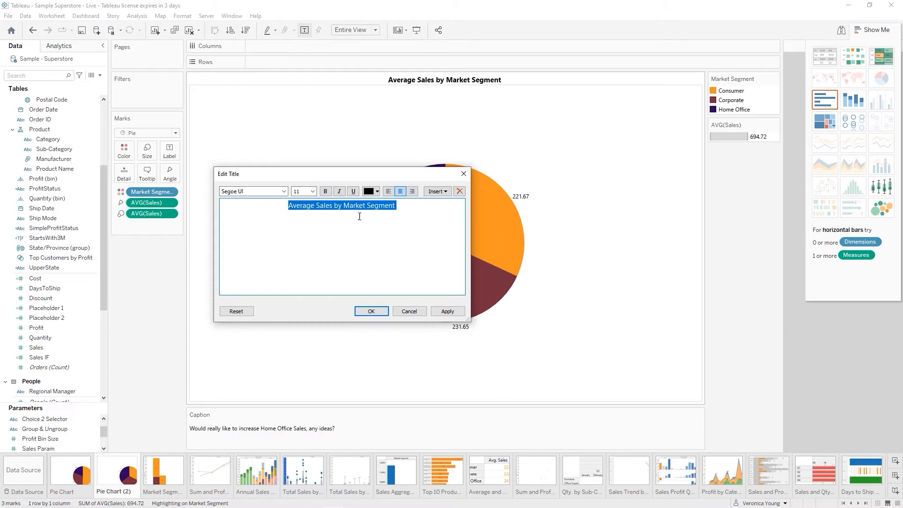
pyautogui.click(375, 312)
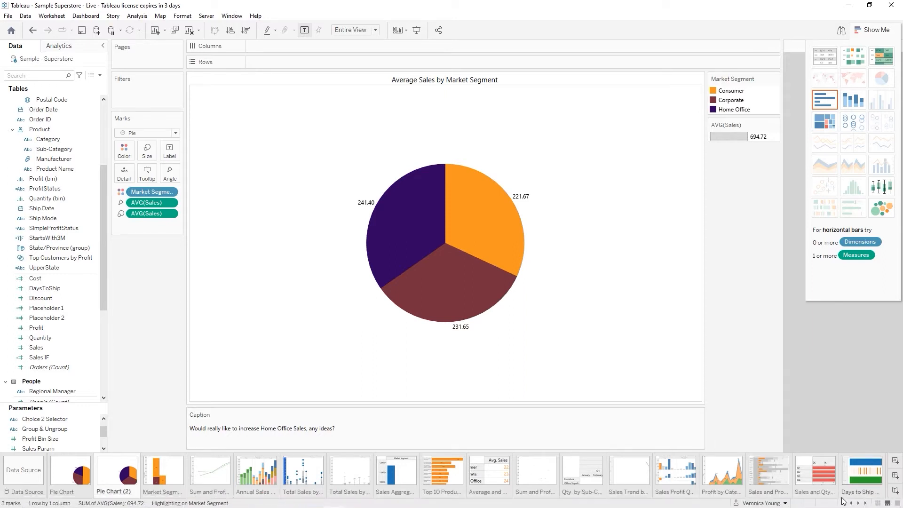
# Return to the market segment dashboard and set the Average, Total and Quantity of Sales table to Fit Width.
pyautogui.click(866, 503)
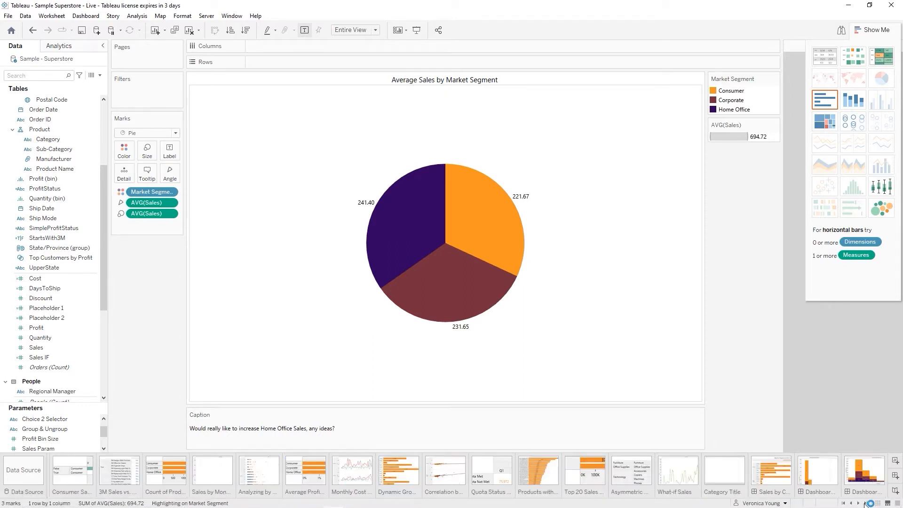
pyautogui.click(864, 475)
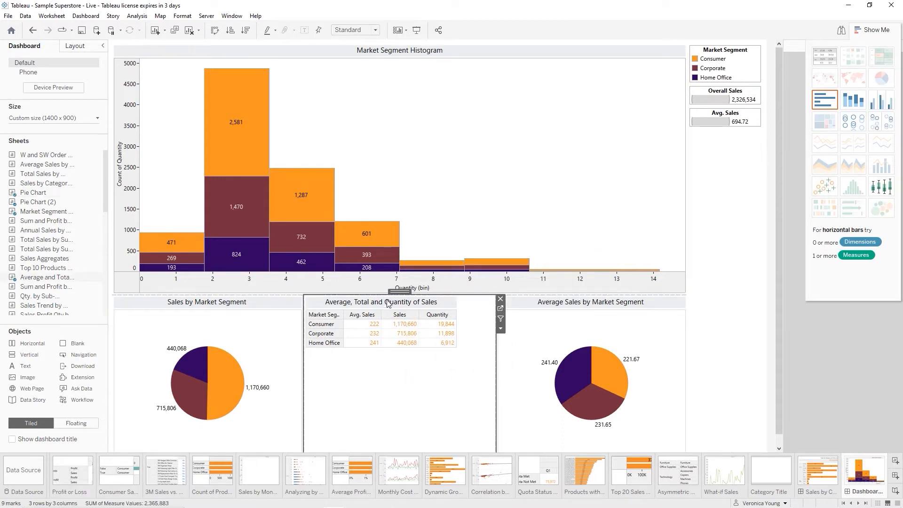
pyautogui.click(377, 30)
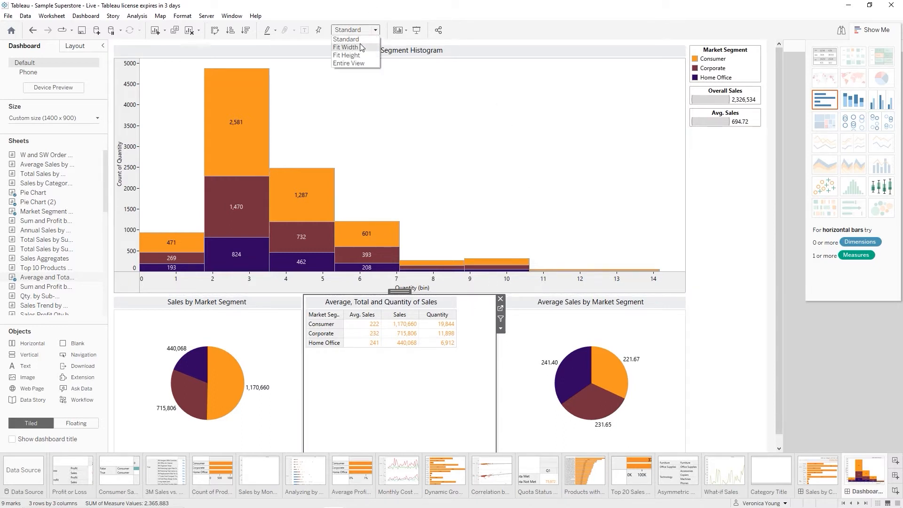
pyautogui.click(361, 48)
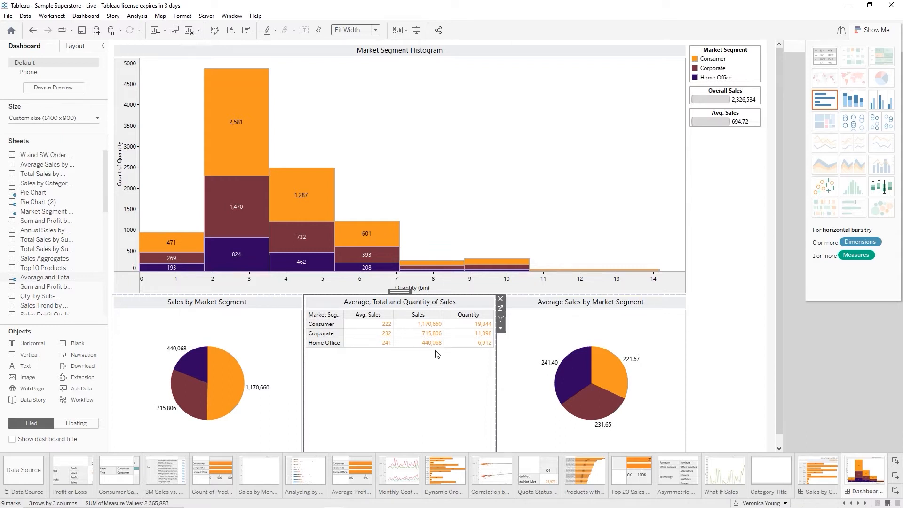
# Format the Overall Sales legend on the dashboard with light orange body shading.
pyautogui.click(736, 95)
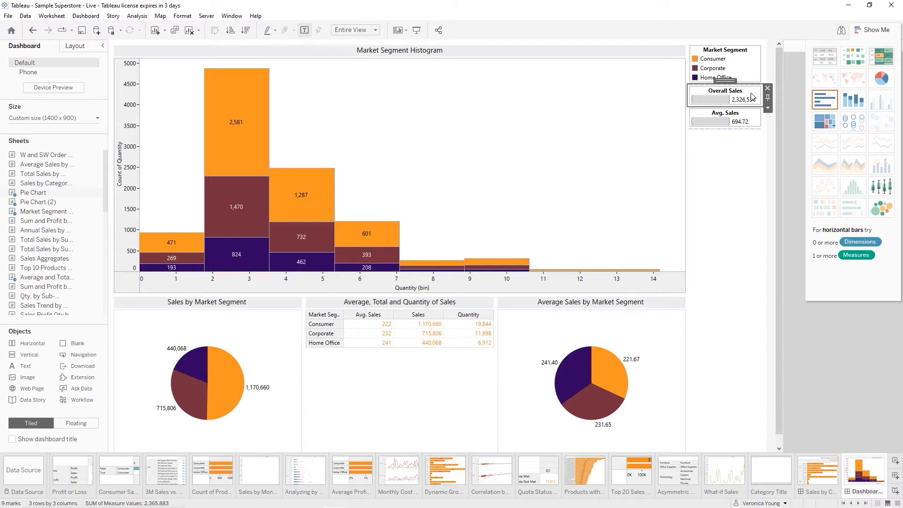
pyautogui.click(768, 110)
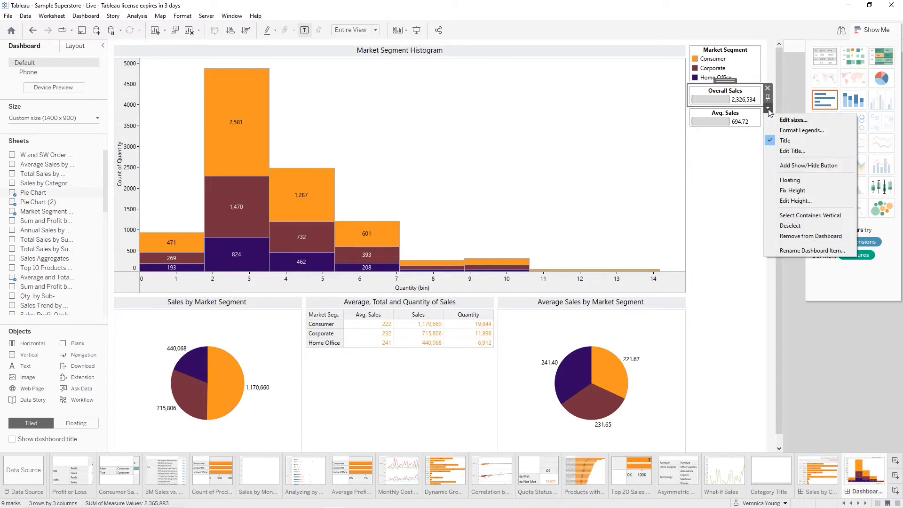
pyautogui.click(794, 130)
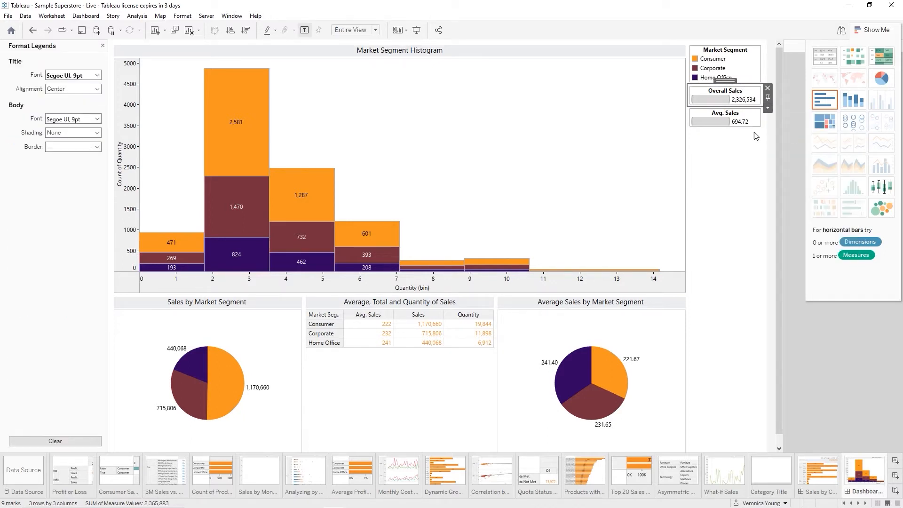
pyautogui.click(98, 133)
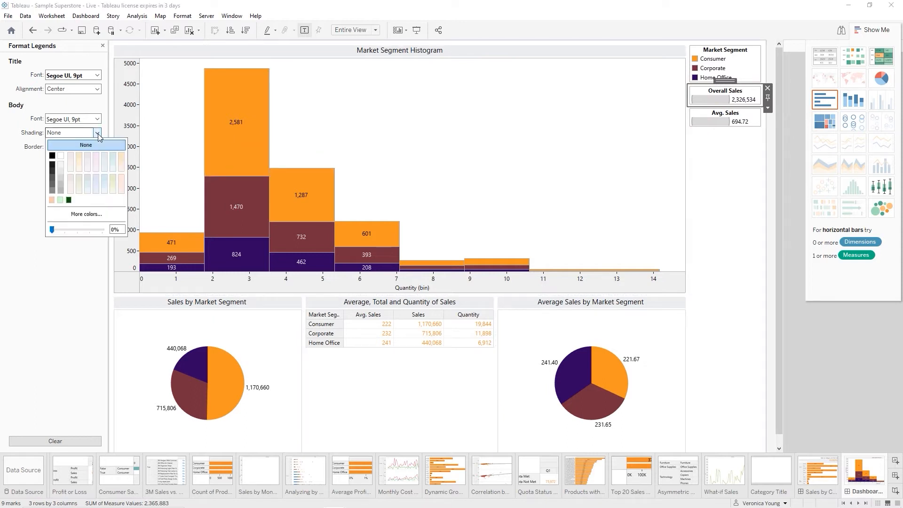
pyautogui.click(52, 201)
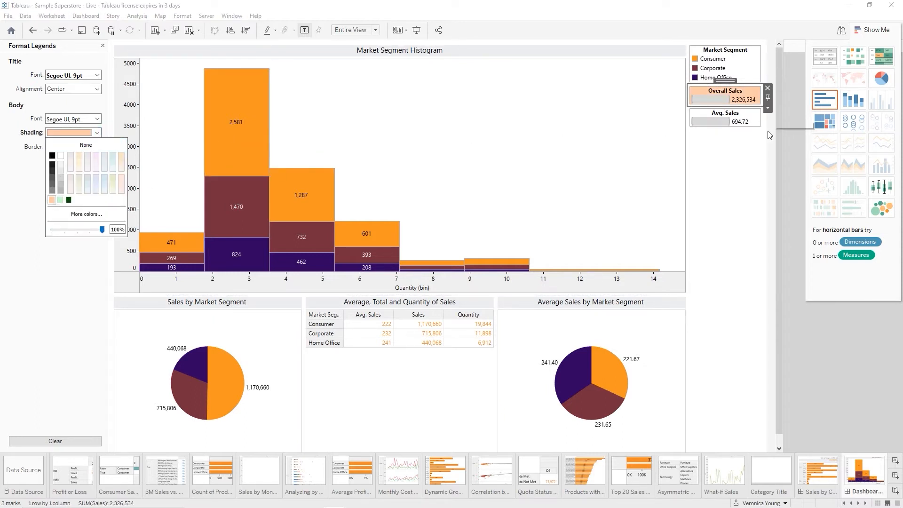
pyautogui.click(759, 152)
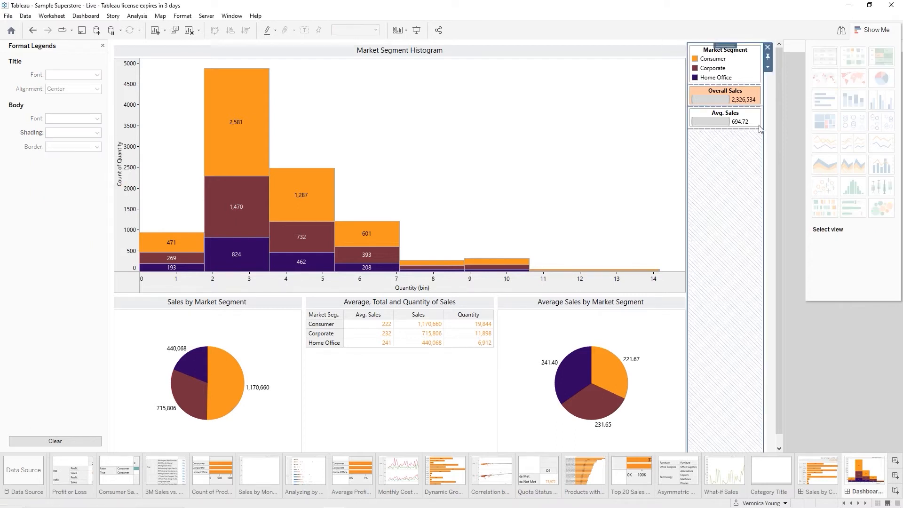
# Give the Avg. Sales legend the same light orange body shading as the Overall Sales legend.
pyautogui.click(754, 122)
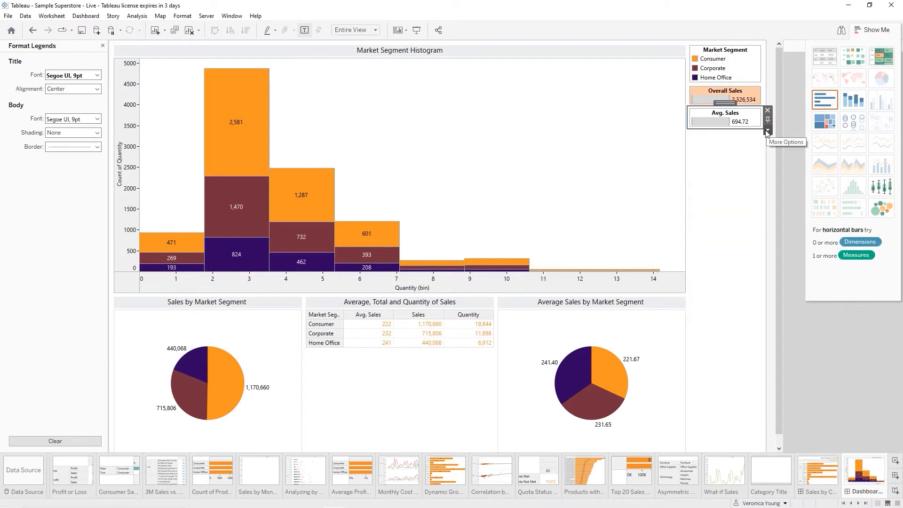
pyautogui.click(767, 131)
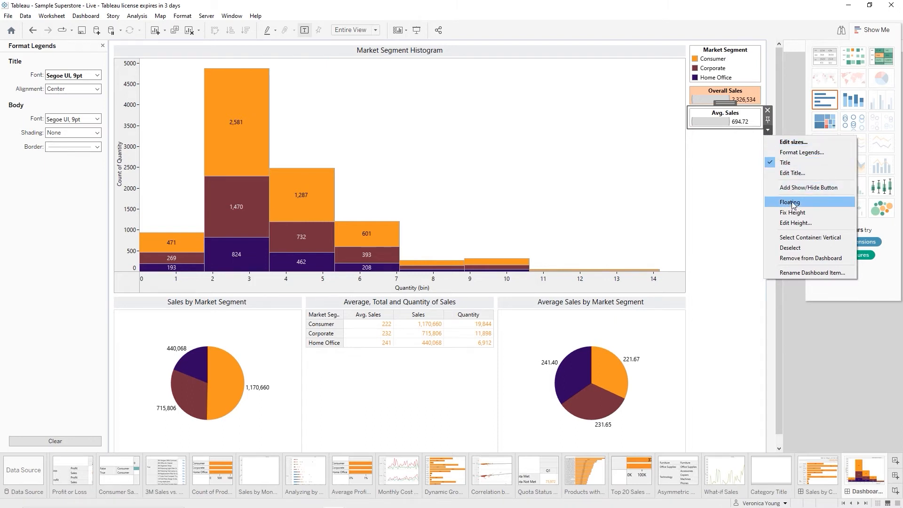
pyautogui.click(800, 154)
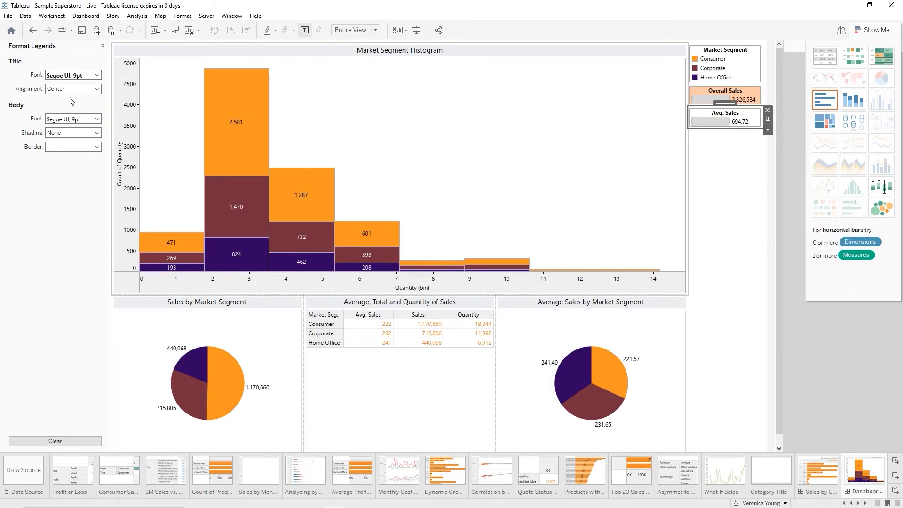
pyautogui.click(98, 135)
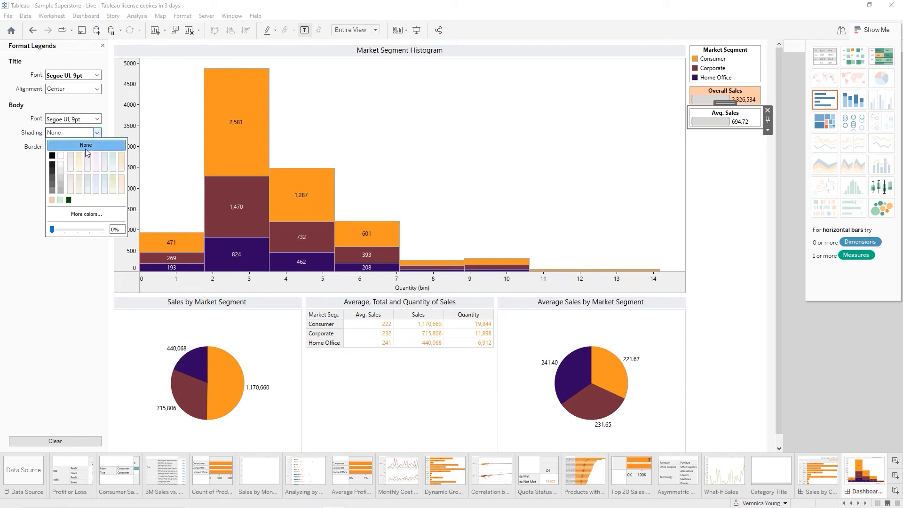
pyautogui.click(53, 201)
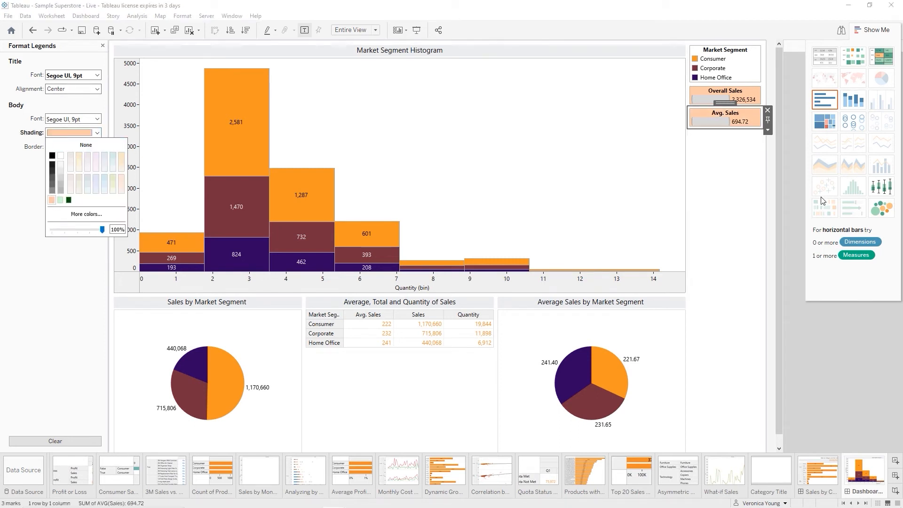
pyautogui.click(740, 208)
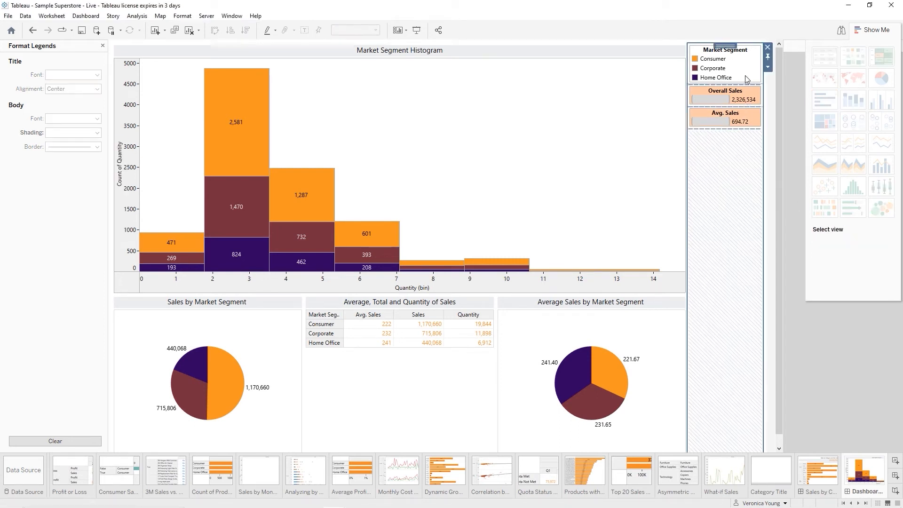
# Apply the light orange body shading to the Market Segment color legend as well.
pyautogui.click(769, 69)
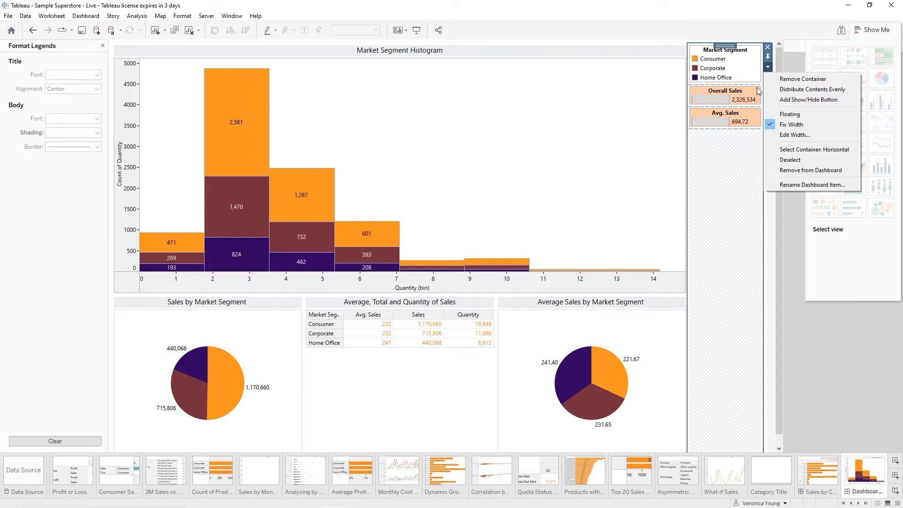
pyautogui.click(737, 181)
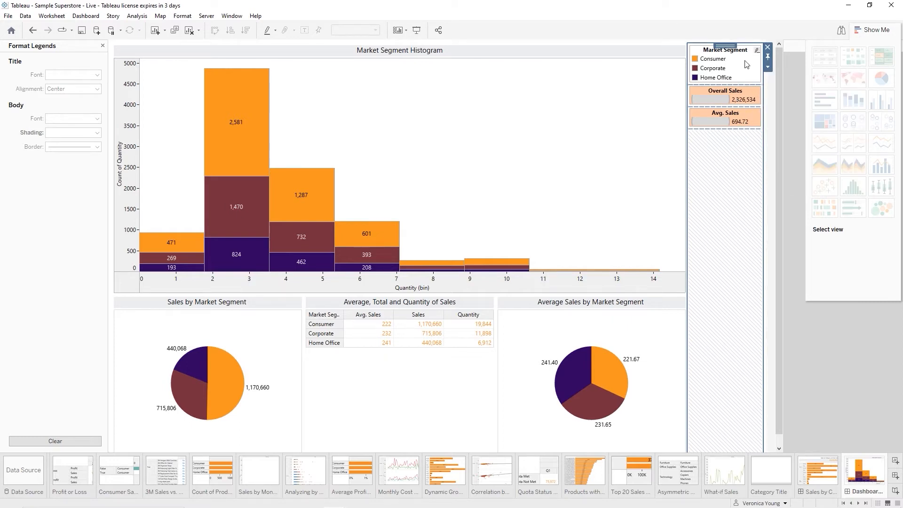
pyautogui.click(747, 65)
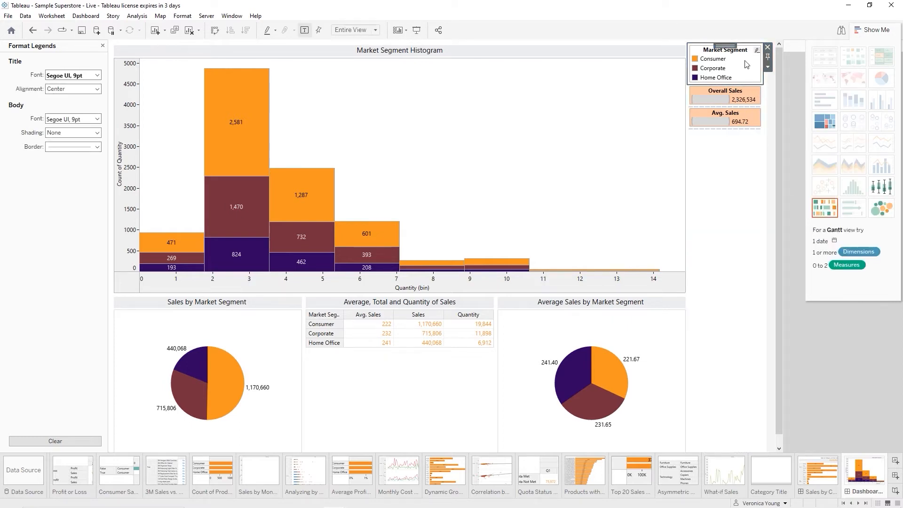
pyautogui.click(768, 69)
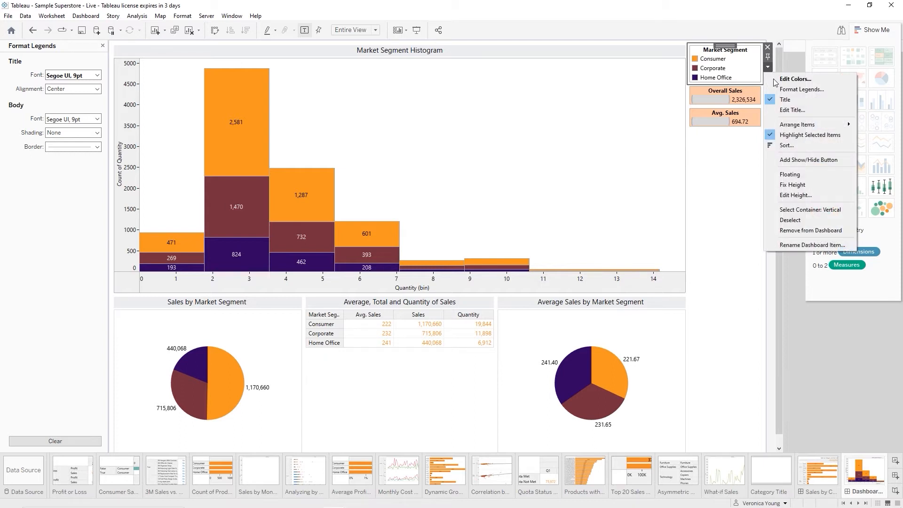
pyautogui.click(785, 89)
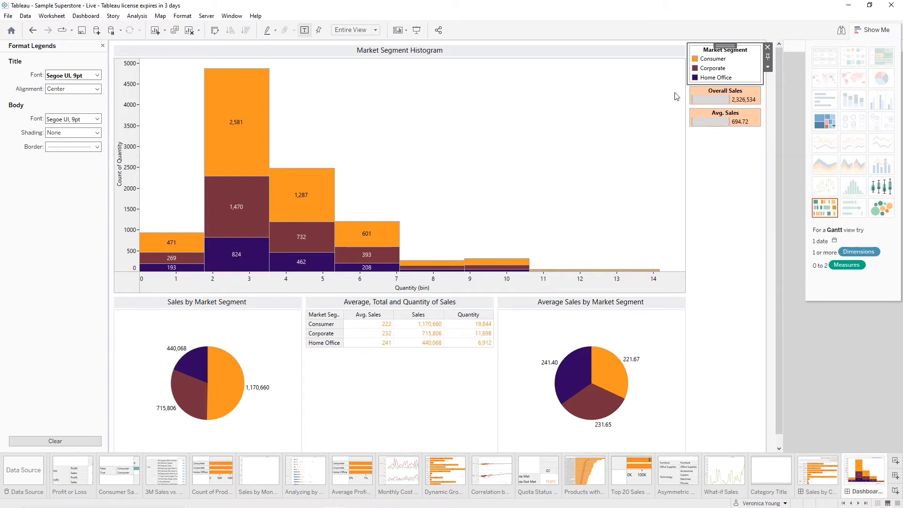
pyautogui.click(92, 134)
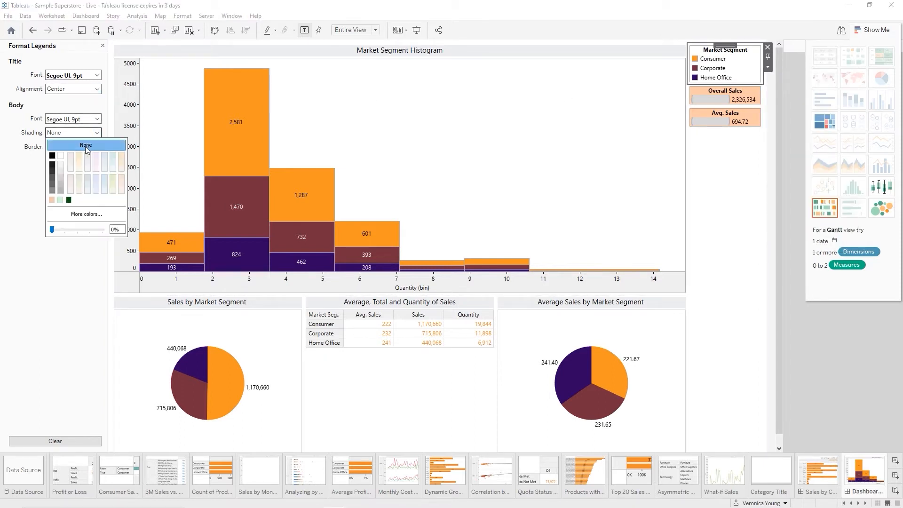
pyautogui.click(51, 201)
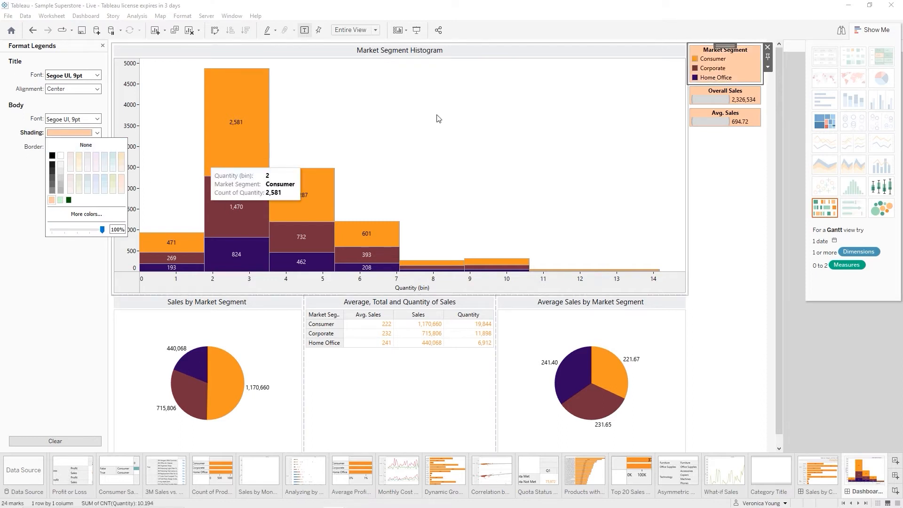
pyautogui.click(723, 172)
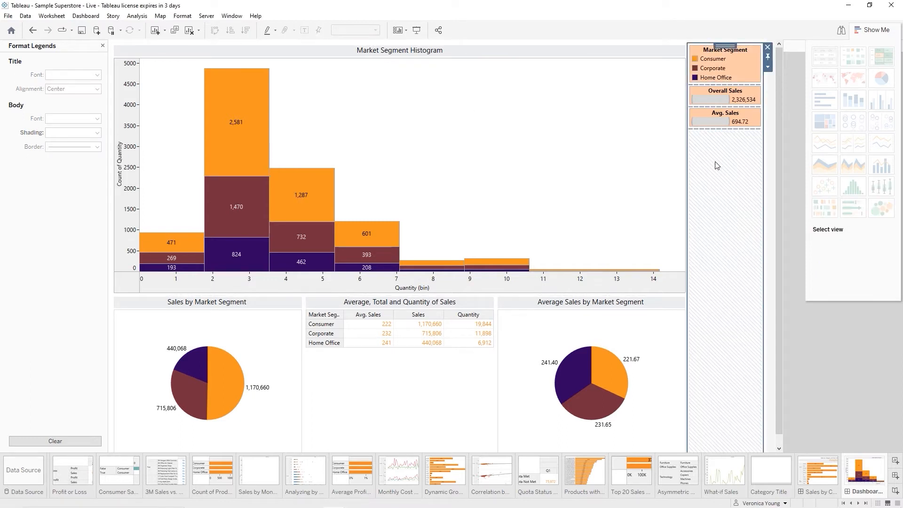
# Show the dashboard's title and change its text to "Market Segment Information".
pyautogui.click(773, 176)
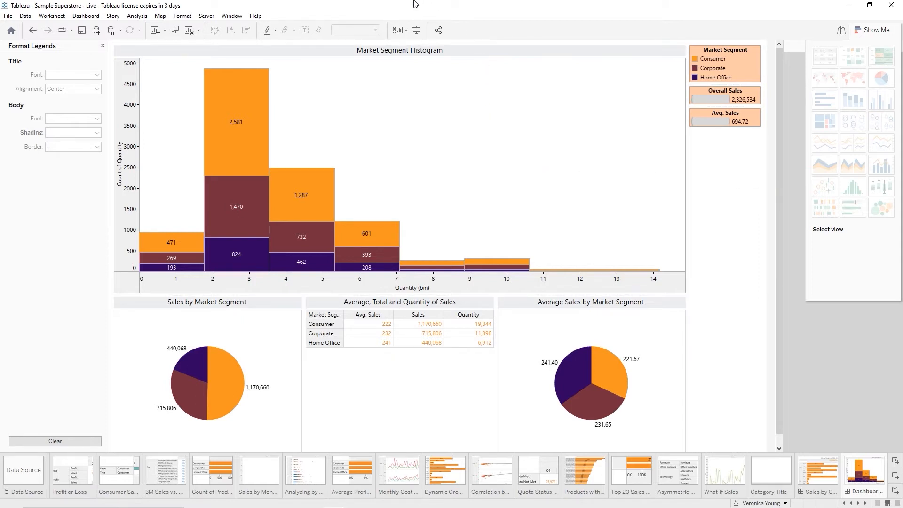
pyautogui.click(86, 16)
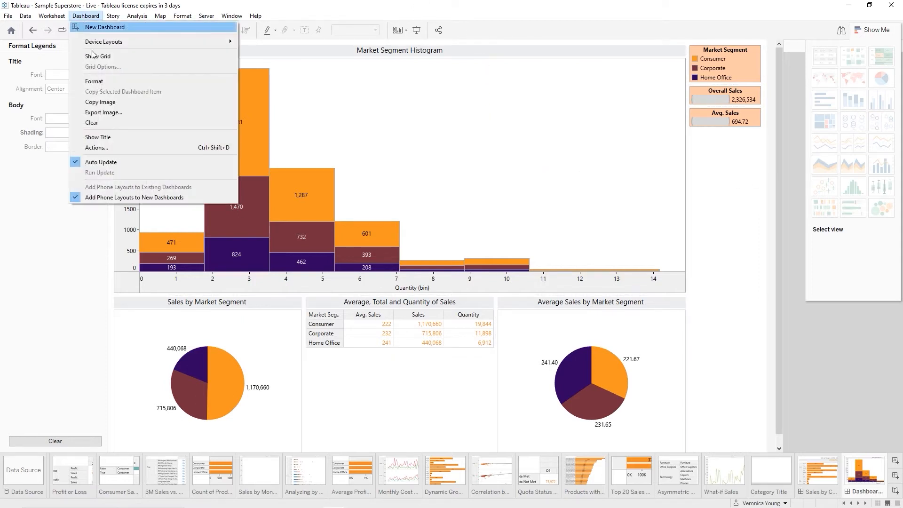
pyautogui.click(115, 138)
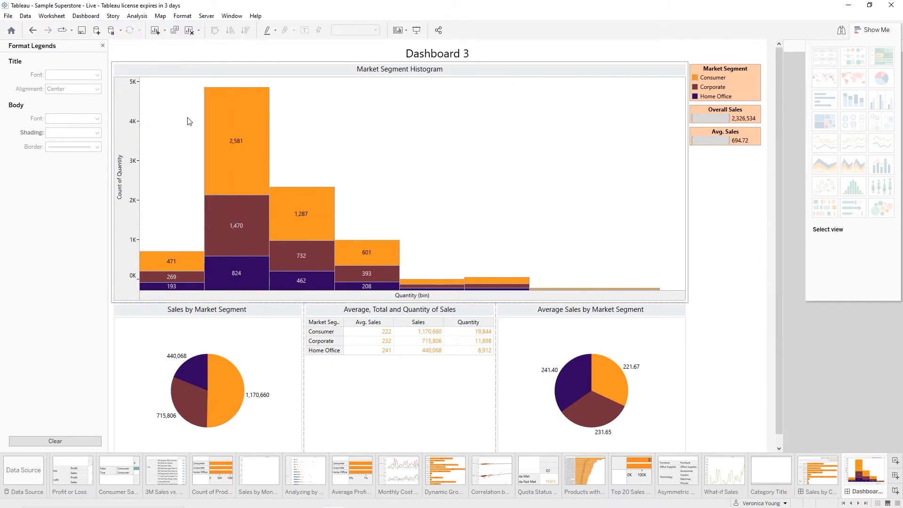
pyautogui.doubleClick(463, 53)
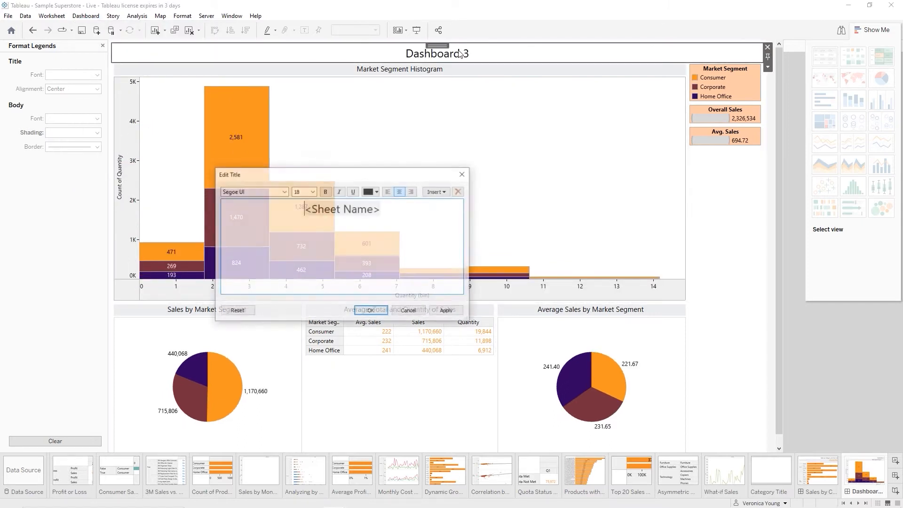
pyautogui.tripleClick(334, 215)
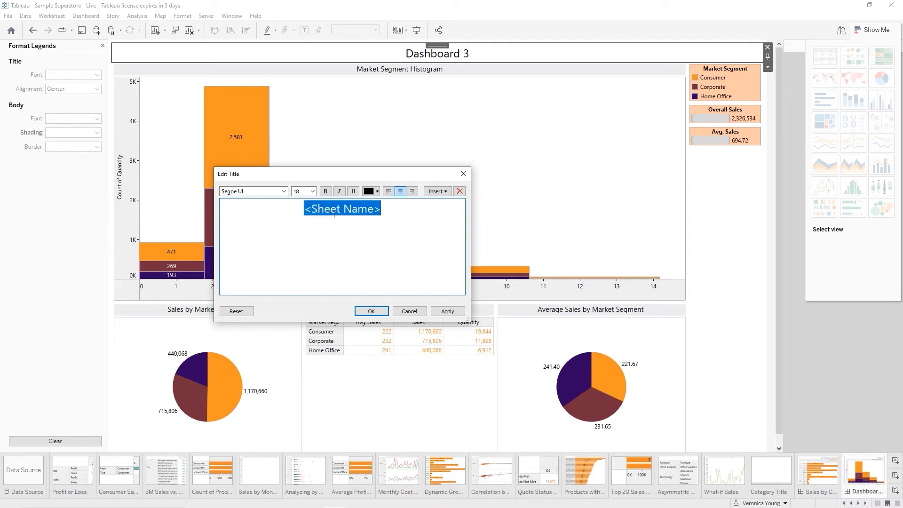
pyautogui.write('Market S')
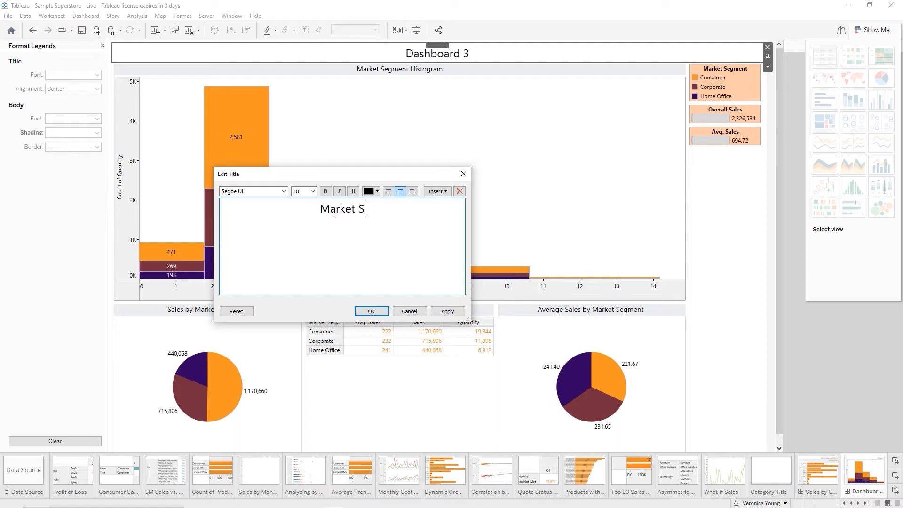
pyautogui.write('egment')
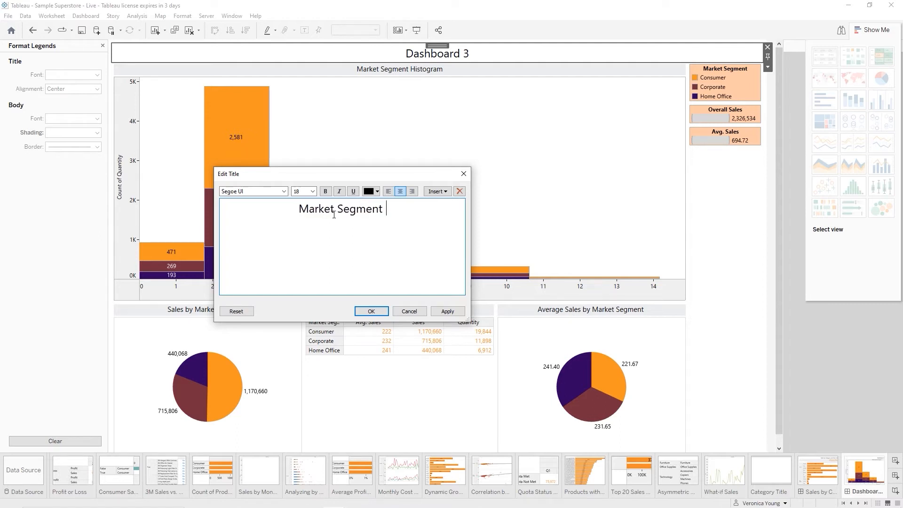
pyautogui.write(' Information')
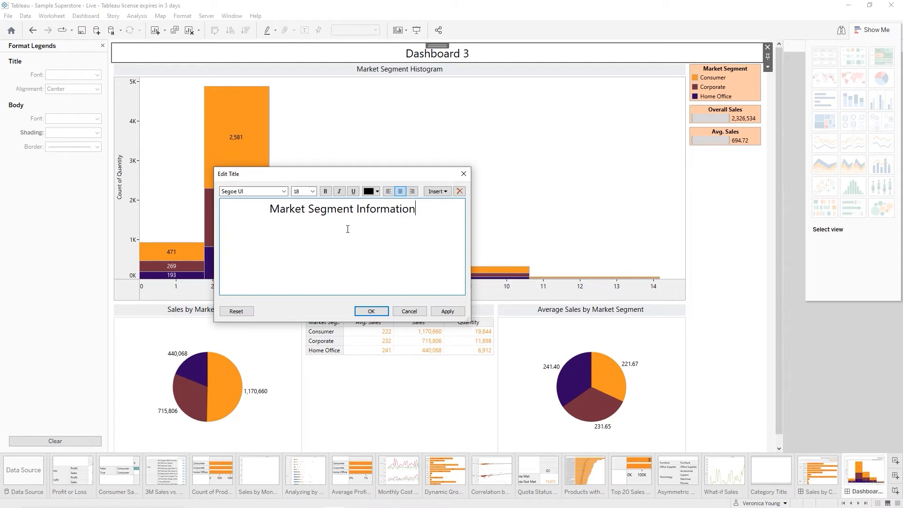
pyautogui.click(371, 311)
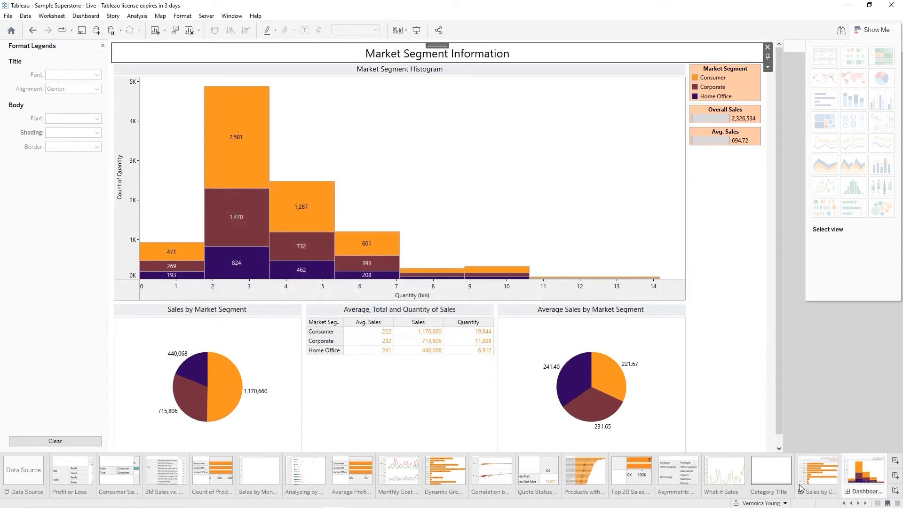
# Rename the dashboard sheet as "Market Segment" and close the legend formatting options.
pyautogui.doubleClick(856, 492)
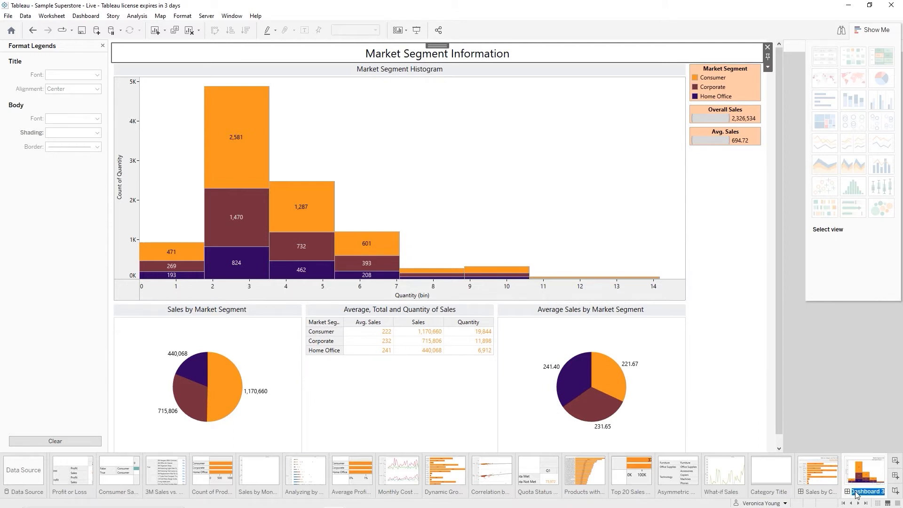
pyautogui.write('Market Se')
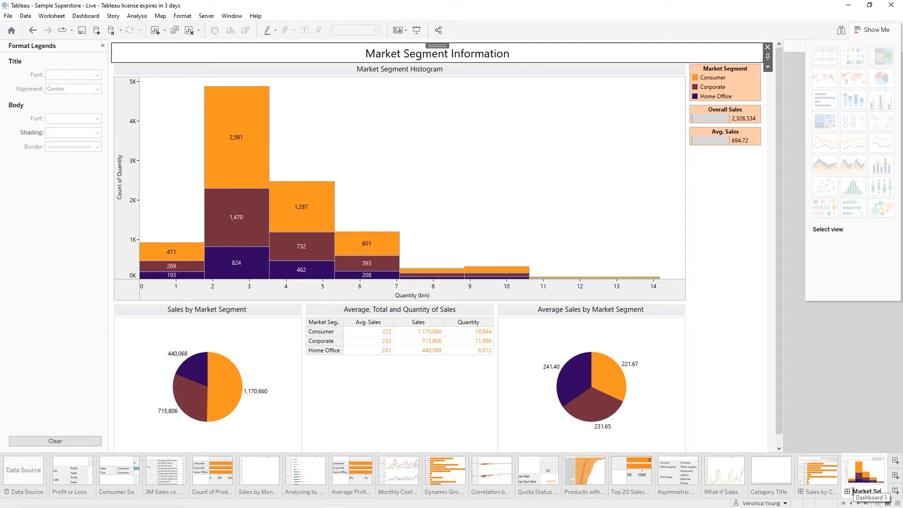
pyautogui.write('gment')
pyautogui.press('Return')
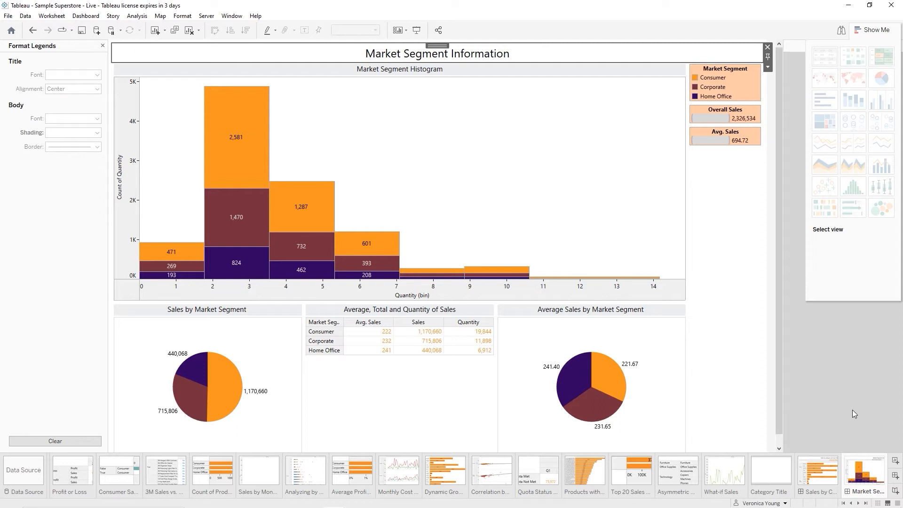
pyautogui.click(103, 46)
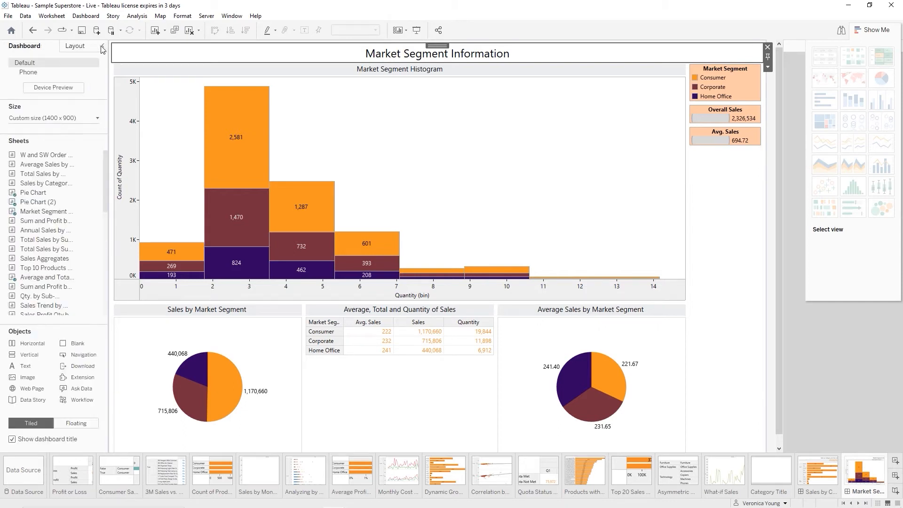
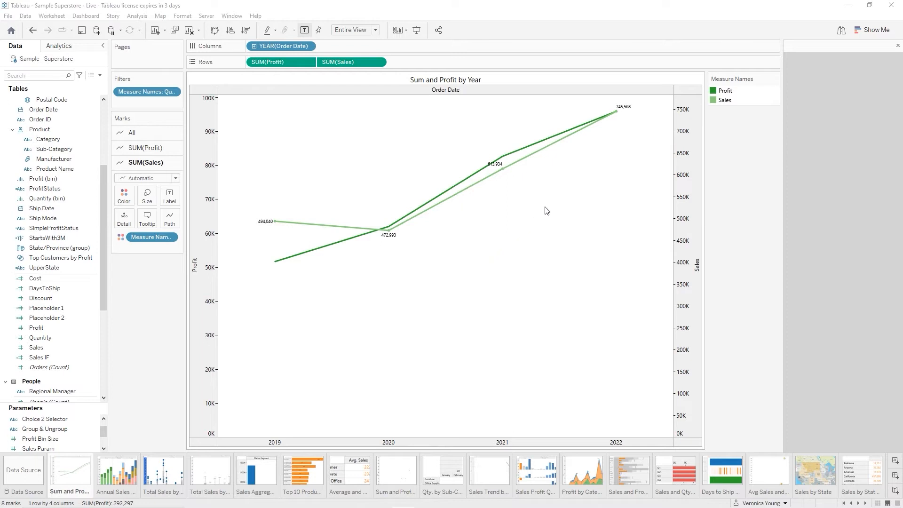
# On the Sum and Profit by Year sheet, set the Measure Names colors to orange for Profit and green for Sales.
pyautogui.click(767, 80)
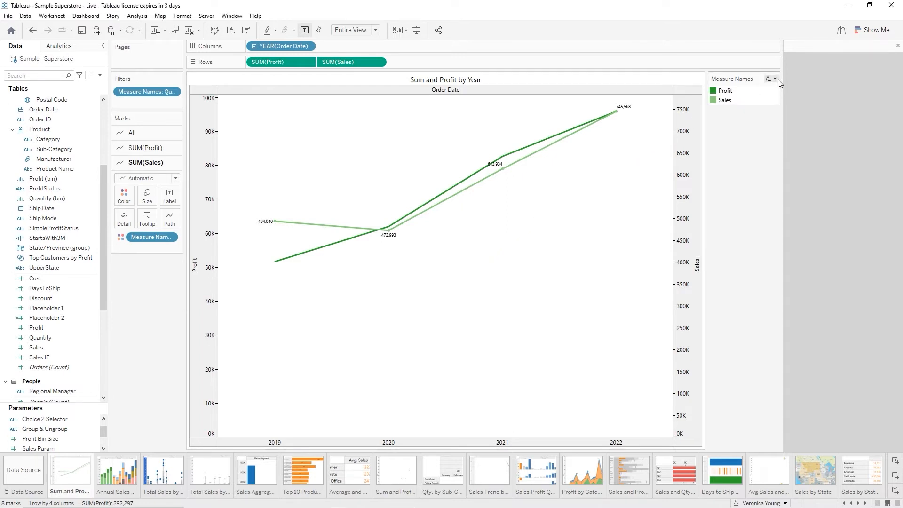
pyautogui.click(777, 80)
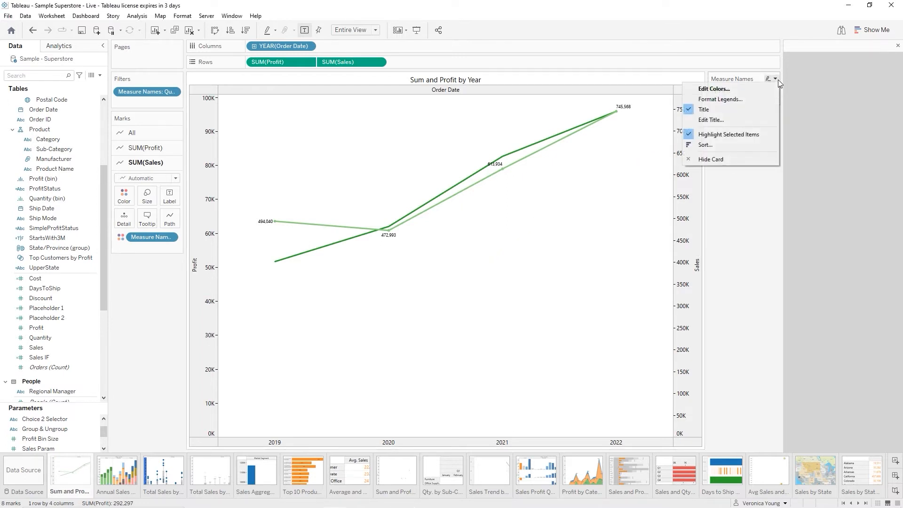
pyautogui.click(746, 92)
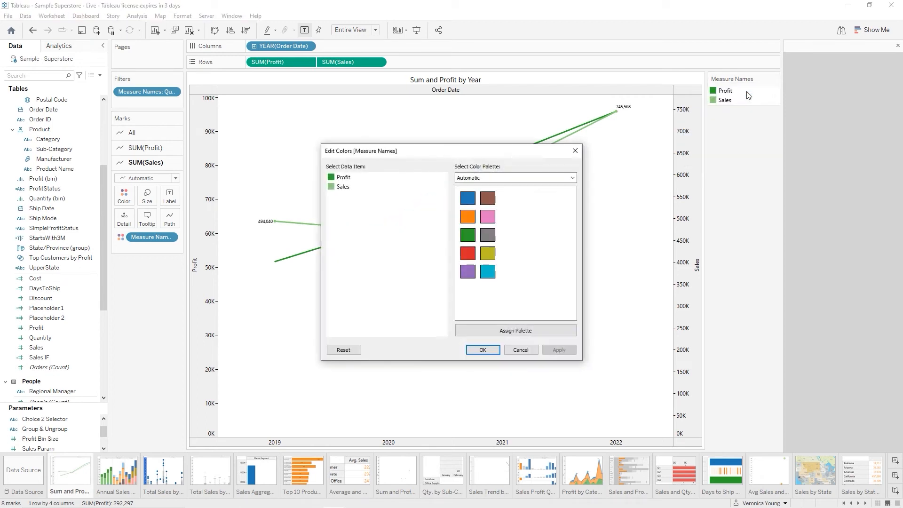
pyautogui.click(341, 178)
pyautogui.click(468, 216)
pyautogui.click(341, 187)
pyautogui.click(471, 239)
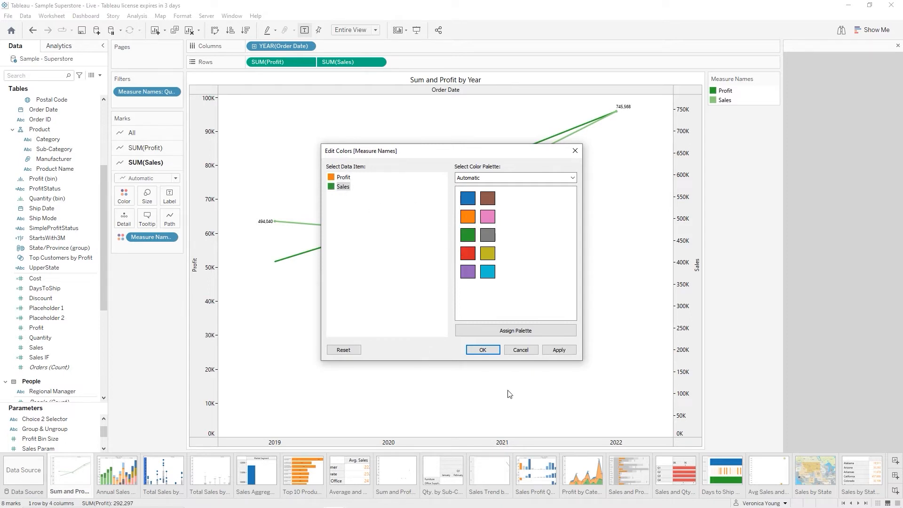
pyautogui.click(485, 351)
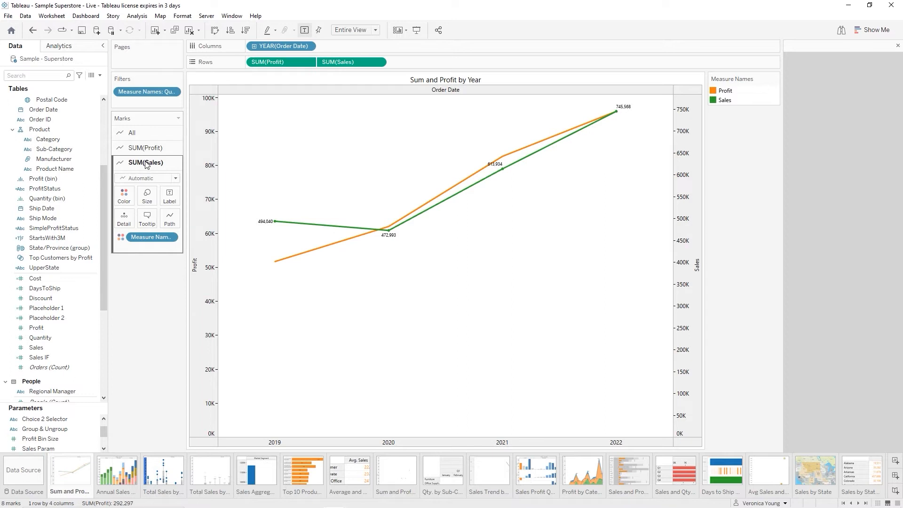
# Hide the mark labels on the Sales line and make the line slightly thicker.
pyautogui.click(168, 201)
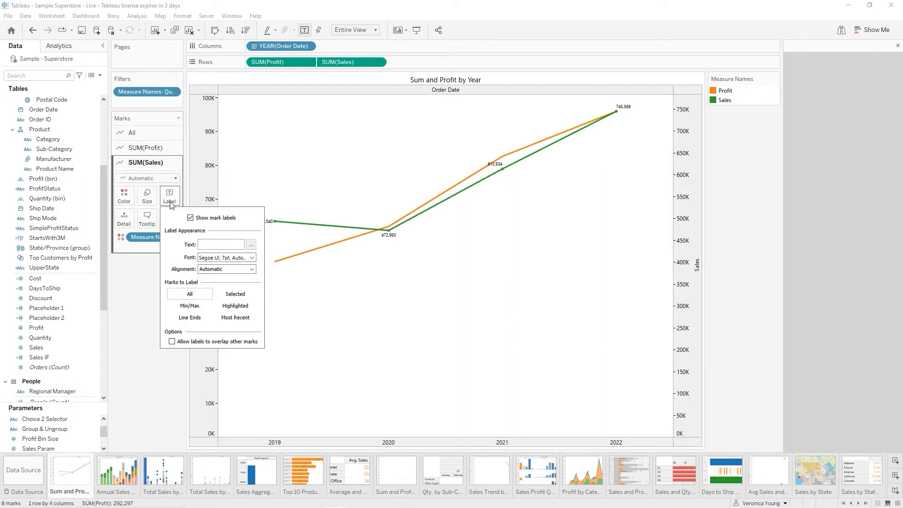
pyautogui.click(191, 218)
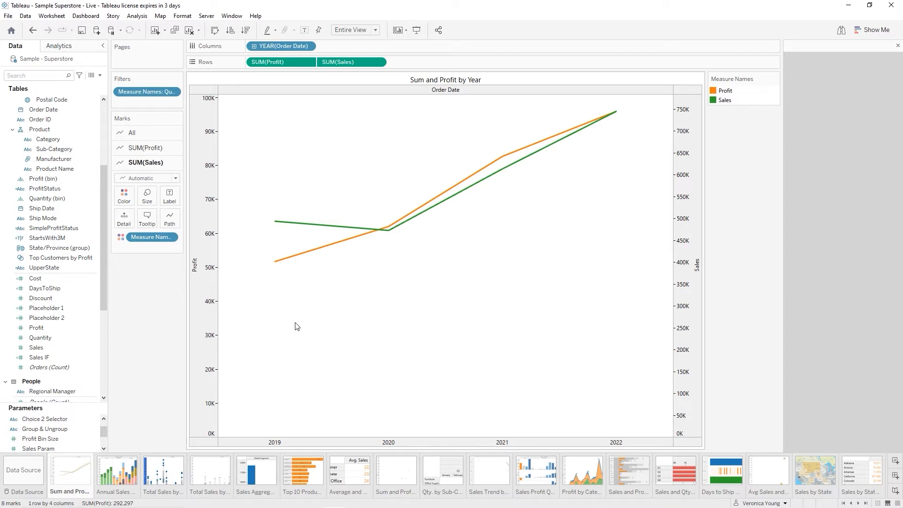
pyautogui.click(148, 200)
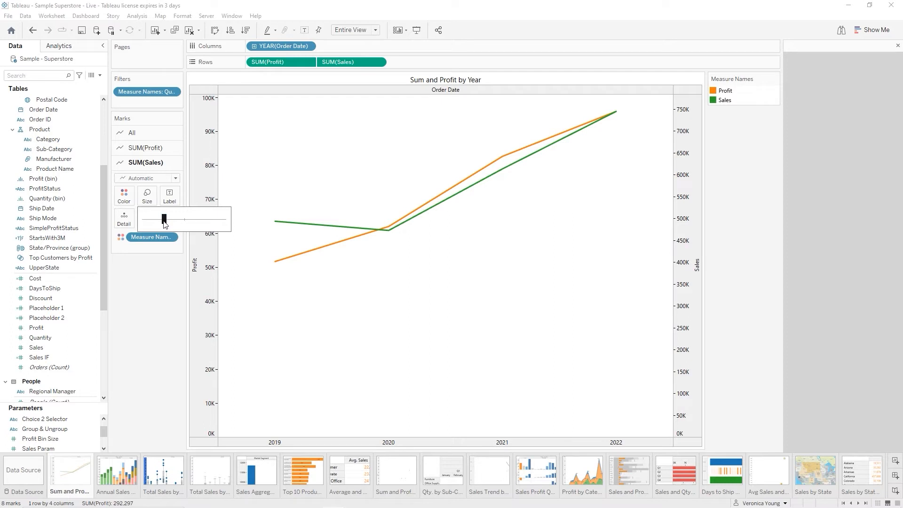
pyautogui.moveTo(163, 221); pyautogui.dragTo(174, 224)
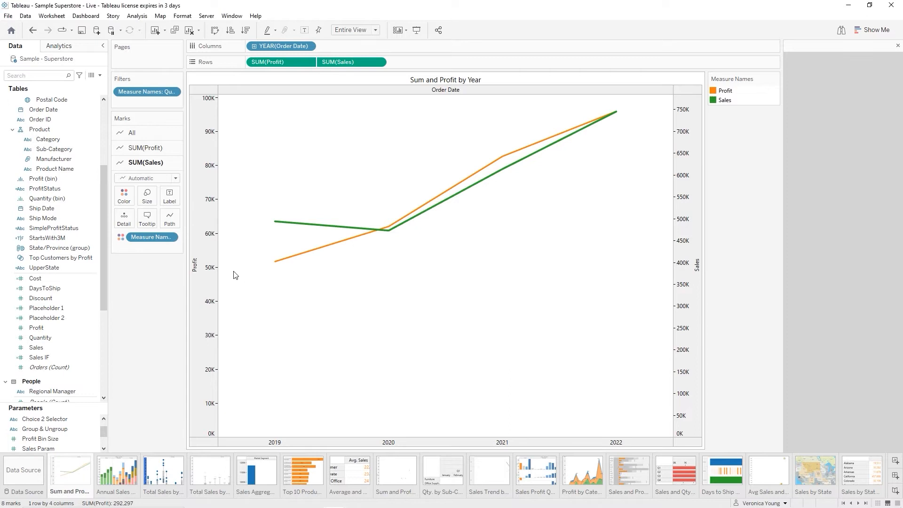
# Make the Profit line slightly thicker to match the Sales line.
pyautogui.click(147, 150)
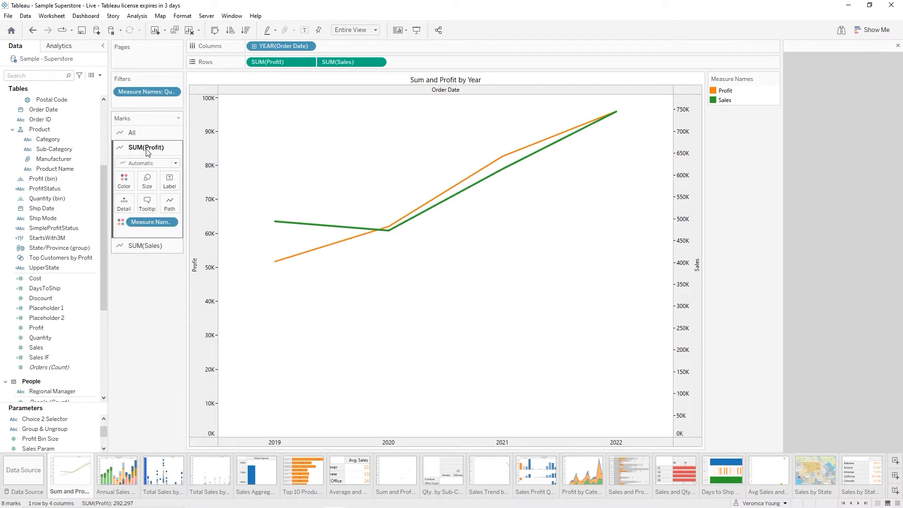
pyautogui.click(151, 188)
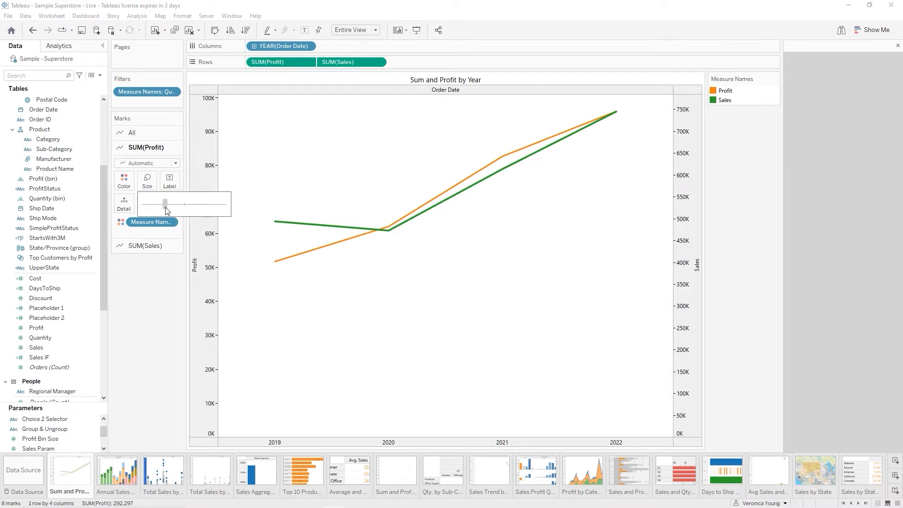
pyautogui.moveTo(165, 205); pyautogui.dragTo(180, 212)
pyautogui.click(318, 275)
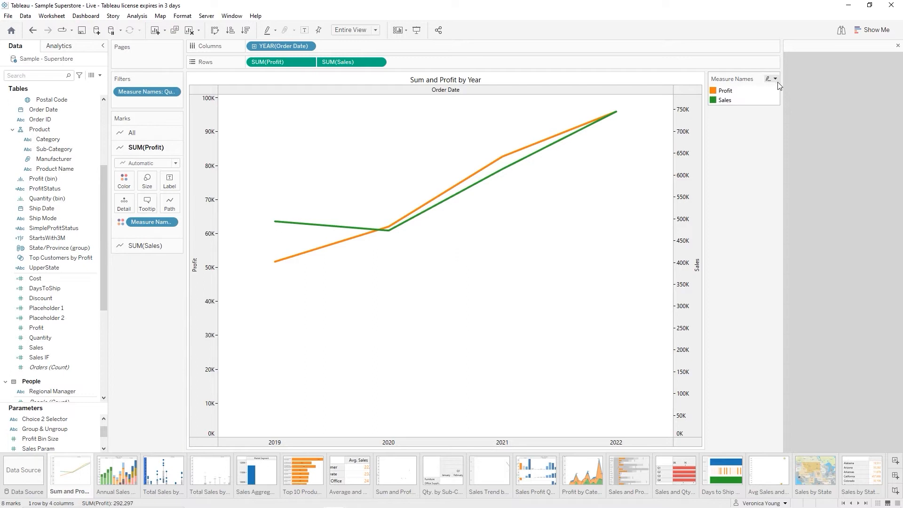
# Format the Measure Names legend with the light orange body shading.
pyautogui.click(775, 79)
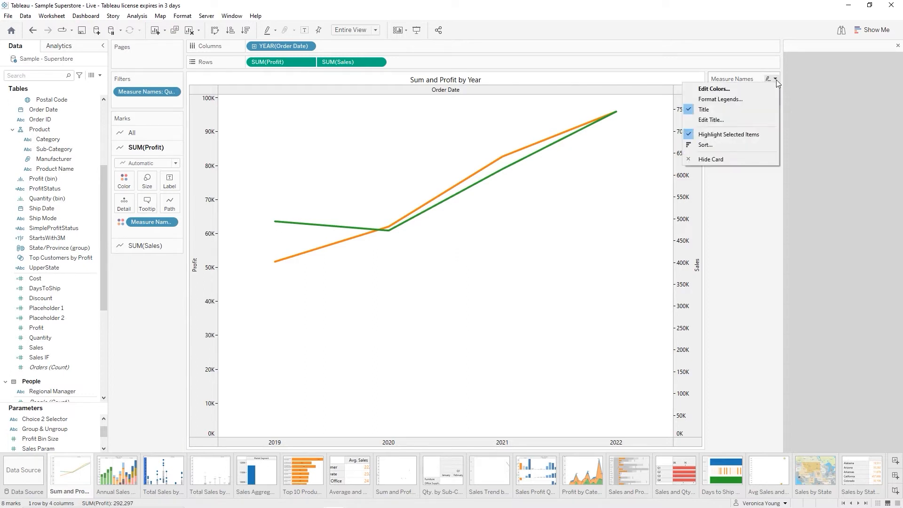
pyautogui.click(733, 100)
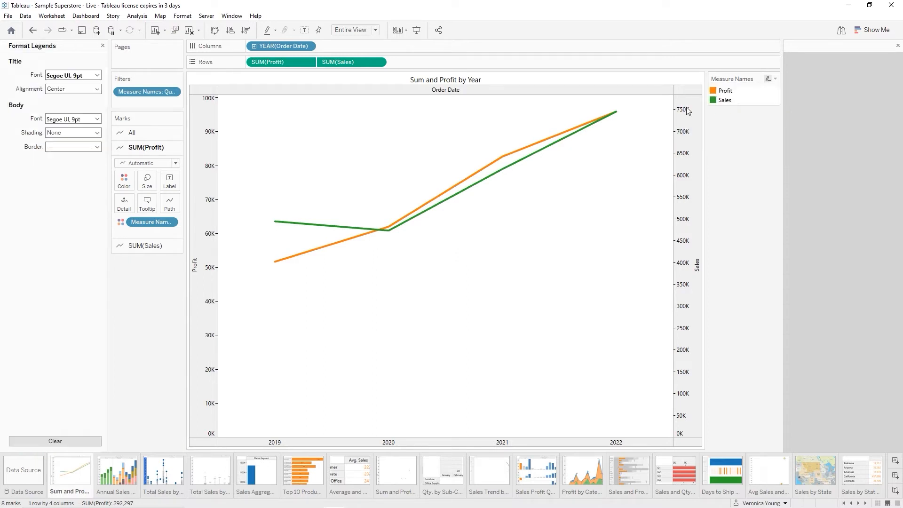
pyautogui.click(97, 133)
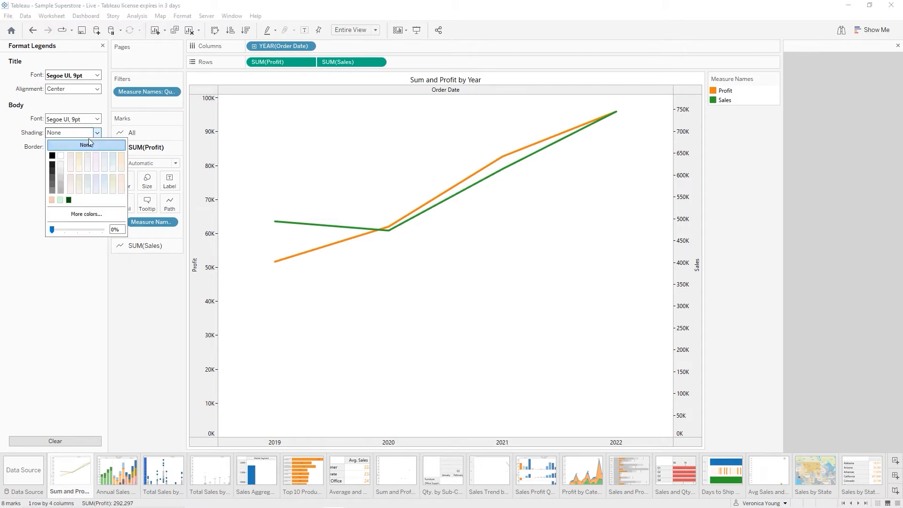
pyautogui.click(52, 200)
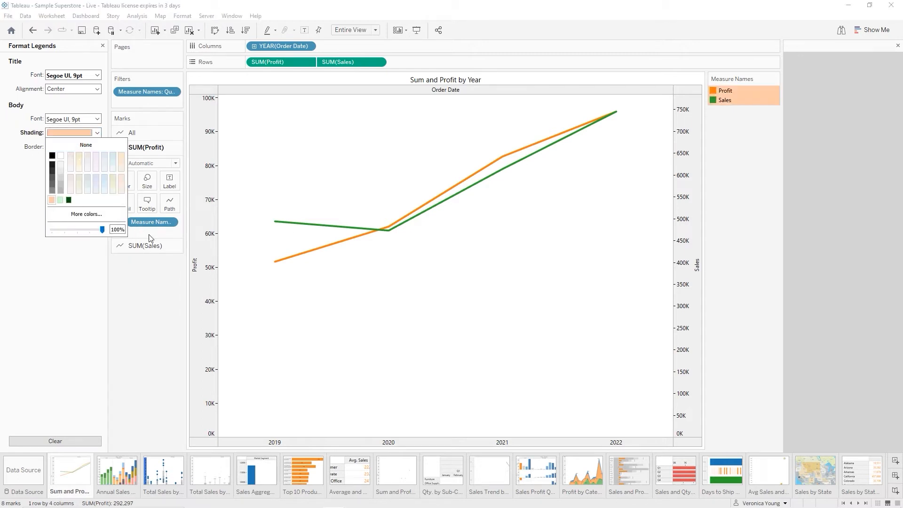
pyautogui.click(348, 336)
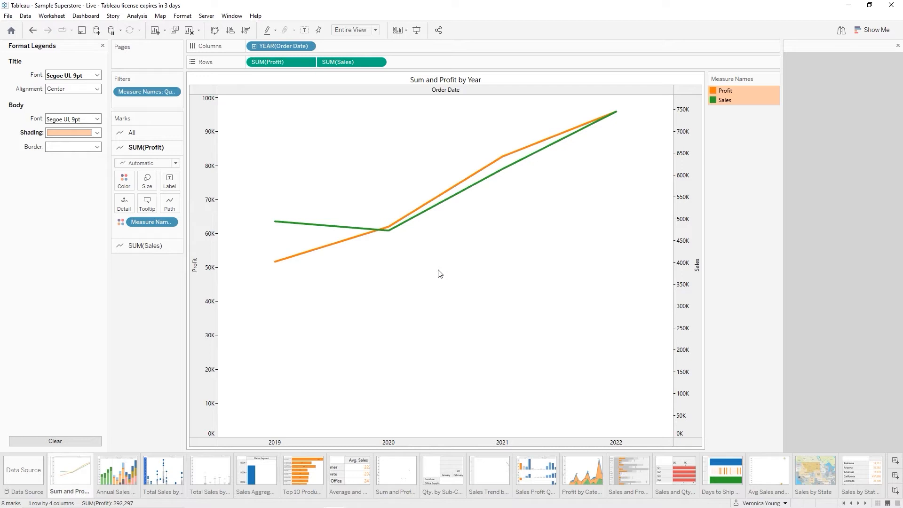
# Add the non-bold sentence "Since 2020 Profit is correlating with sales most of the time." to the Profit line's tooltip.
pyautogui.moveTo(388, 236)
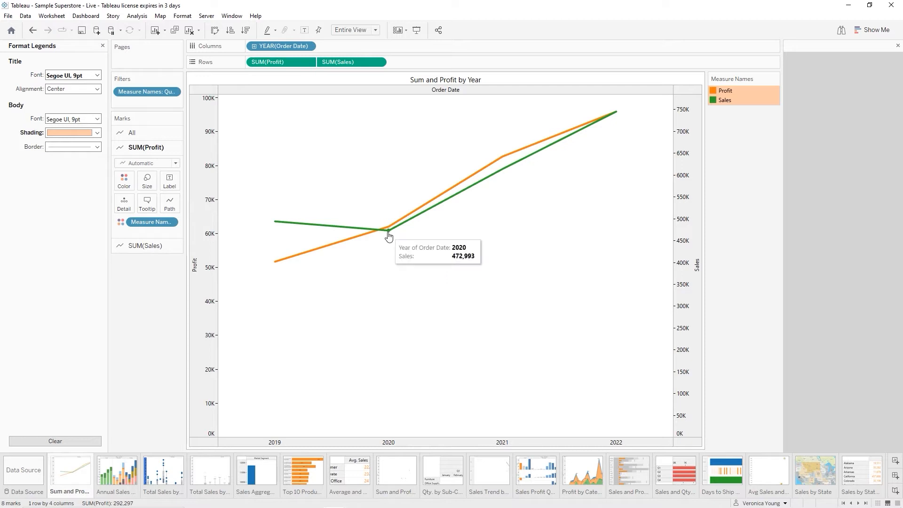
pyautogui.moveTo(275, 223)
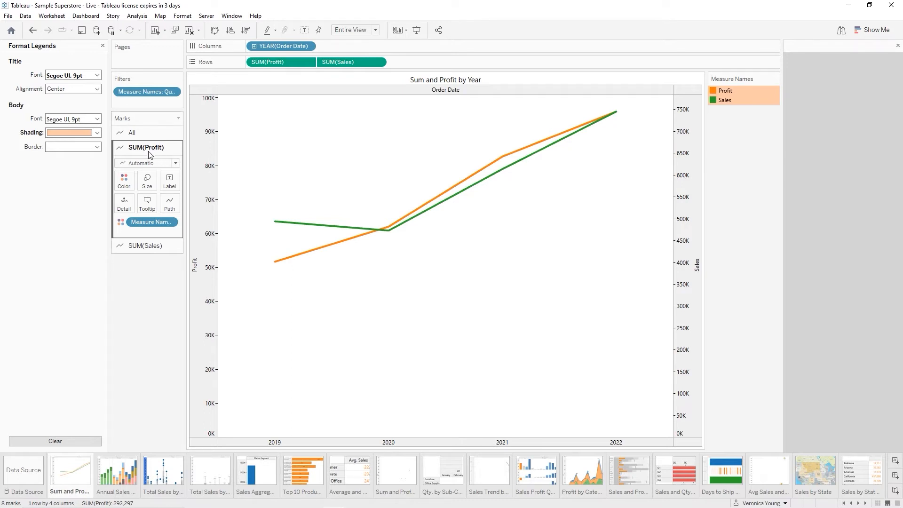
pyautogui.click(148, 203)
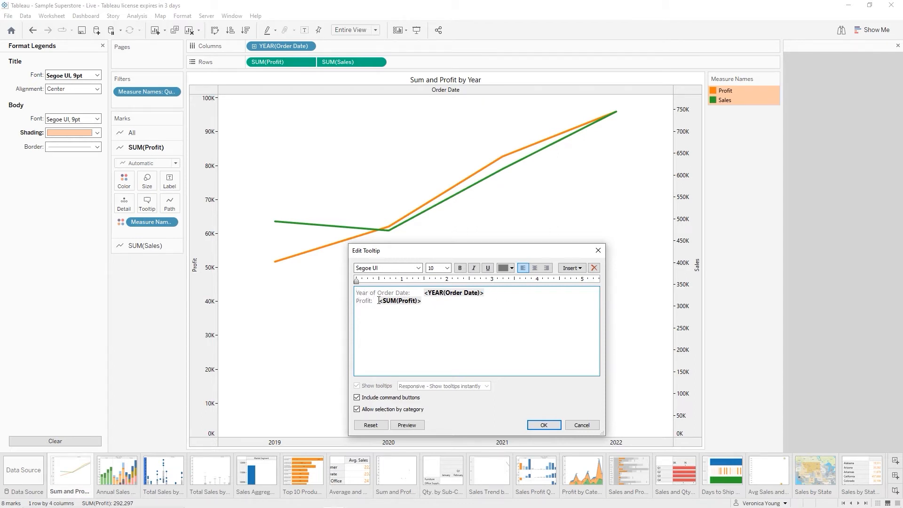
pyautogui.click(438, 305)
pyautogui.write('The')
pyautogui.press('BackSpace')
pyautogui.press('BackSpace')
pyautogui.press('BackSpace')
pyautogui.hotkey('ctrl', 'b')
pyautogui.write('Since 2020 Profit is correlating with sales most')
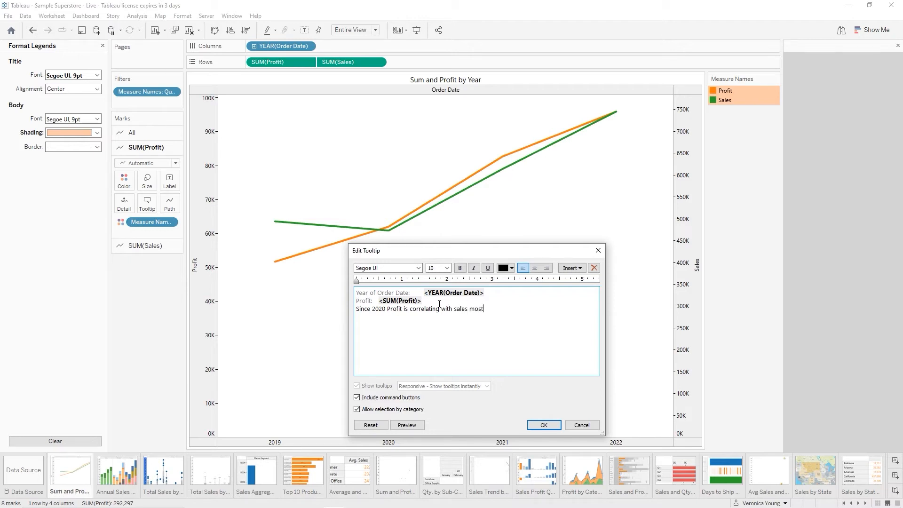
pyautogui.write(' of the time.')
pyautogui.click(540, 424)
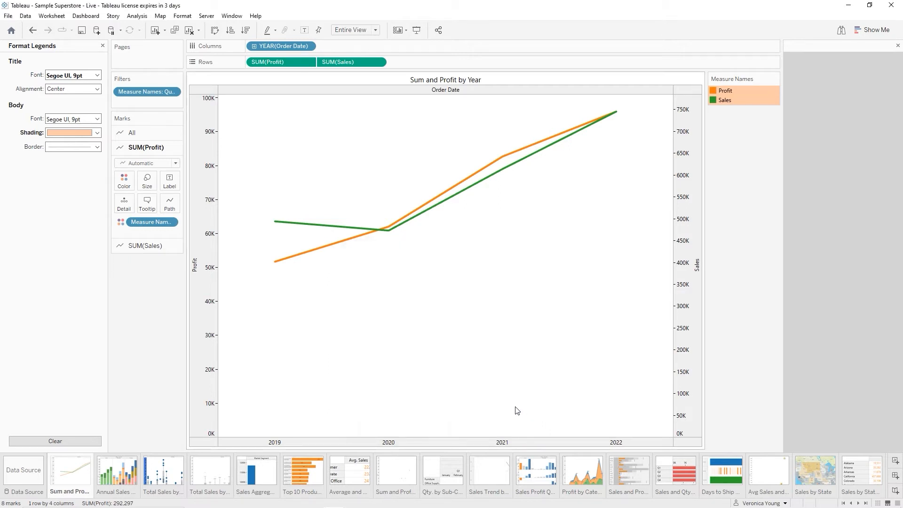
pyautogui.moveTo(276, 262)
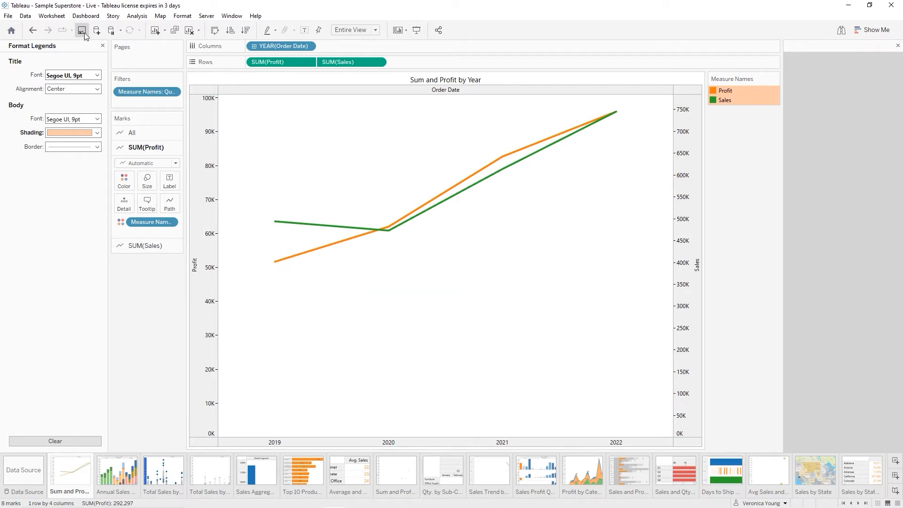
pyautogui.click(102, 46)
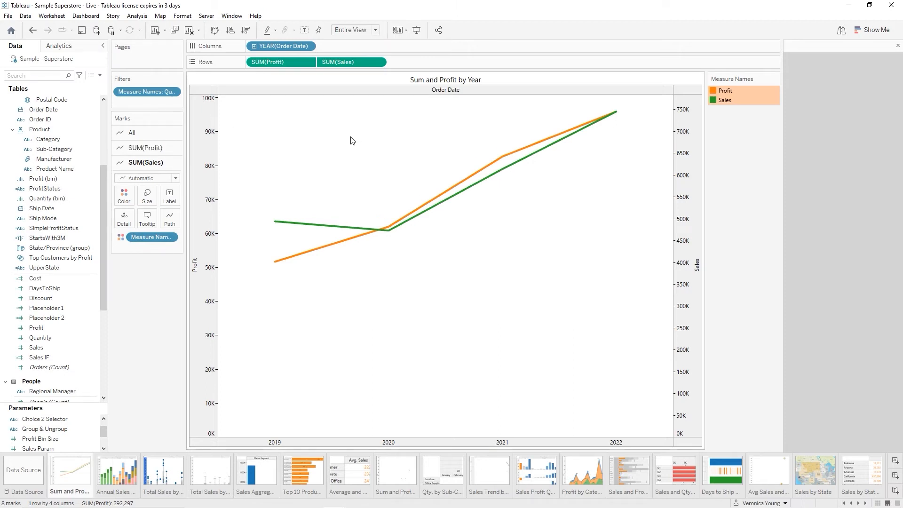
# Add the non-bold text "For more detail see:" and an inserted Sales and Profit by Sub-Category sheet to the Sales line's tooltip.
pyautogui.click(136, 245)
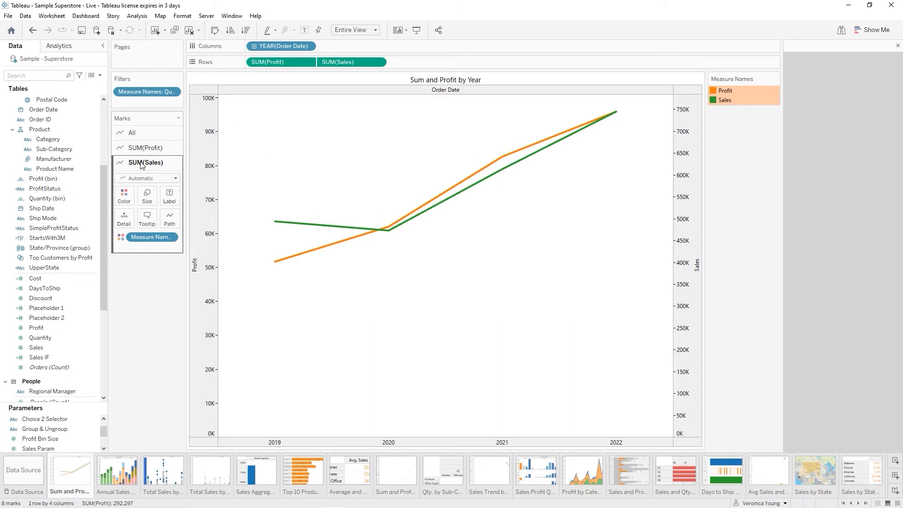
pyautogui.click(147, 219)
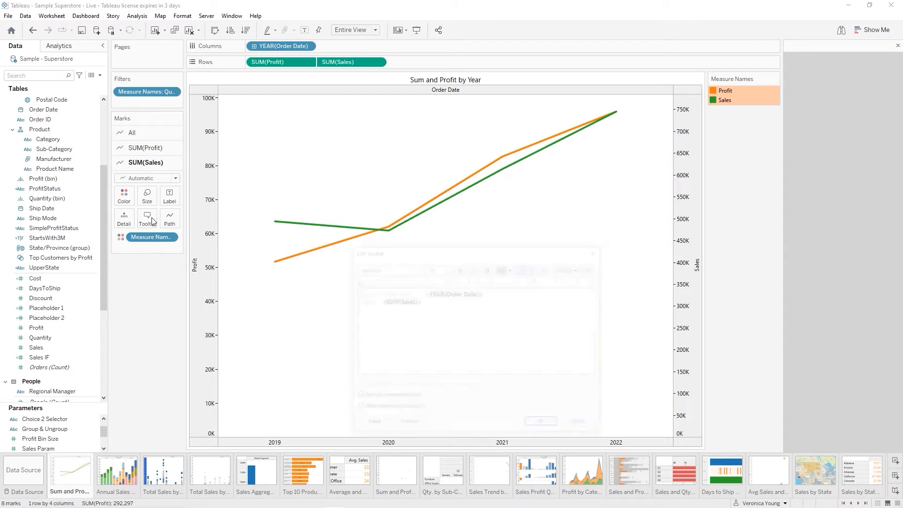
pyautogui.click(431, 304)
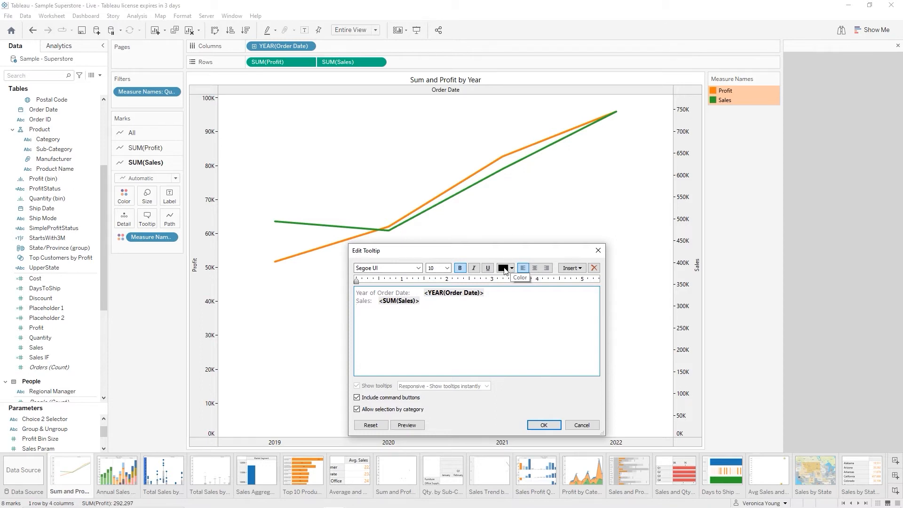
pyautogui.hotkey('ctrl', 'b')
pyautogui.write('For more detail see:')
pyautogui.click(580, 268)
pyautogui.moveTo(601, 266)
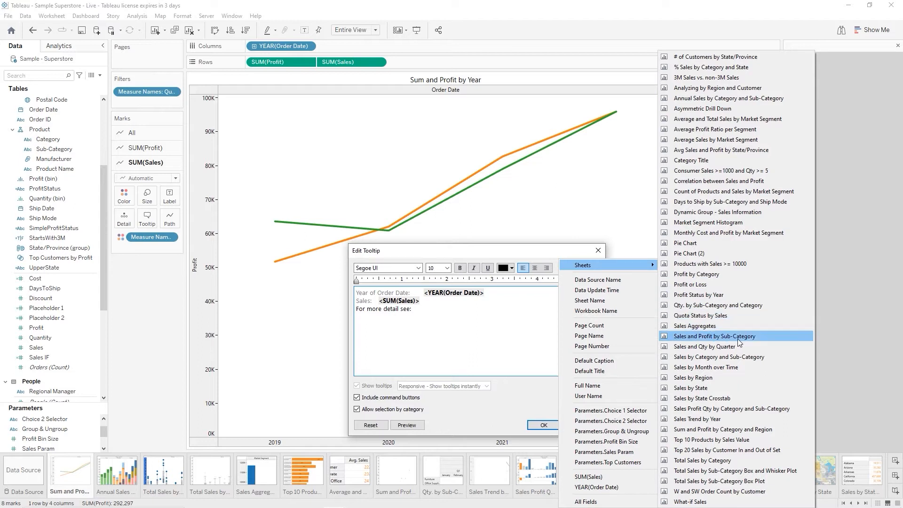
pyautogui.click(700, 337)
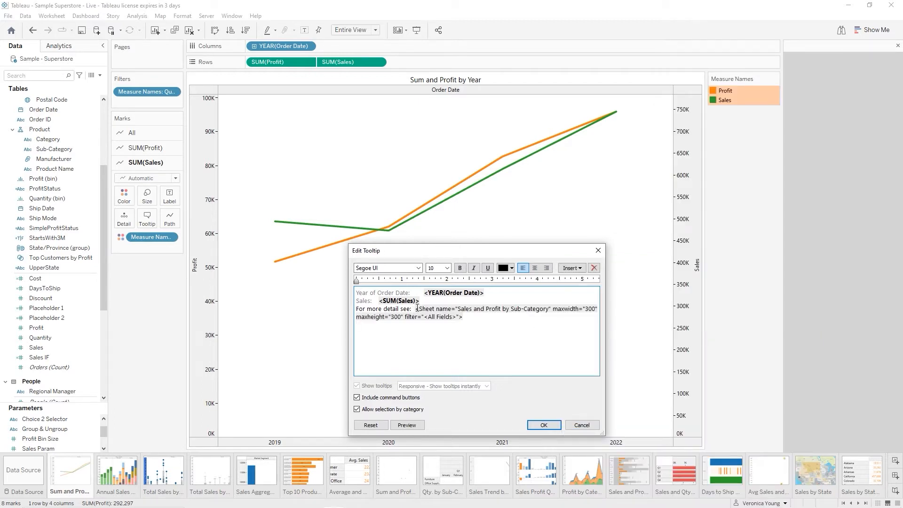
# Make the inserted sheet reference in the Sales tooltip bold and apply the tooltip.
pyautogui.moveTo(415, 310); pyautogui.dragTo(463, 318)
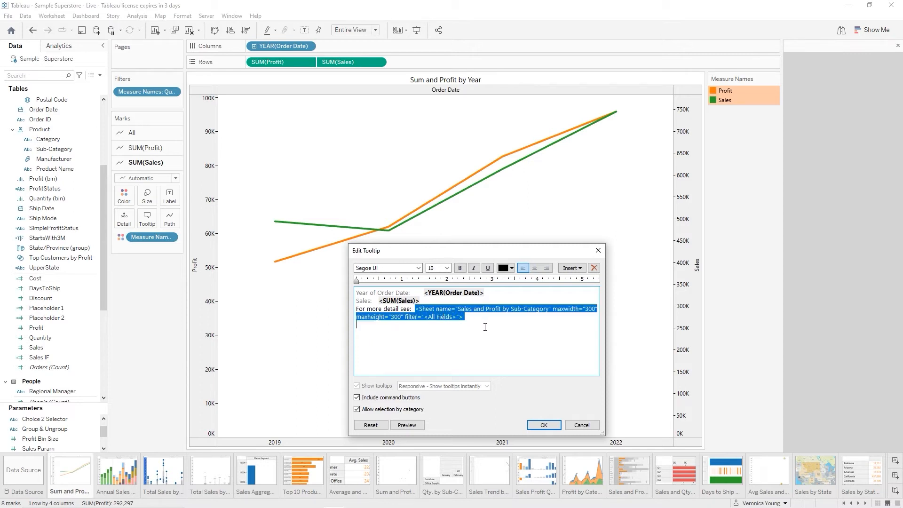
pyautogui.click(460, 268)
pyautogui.click(502, 352)
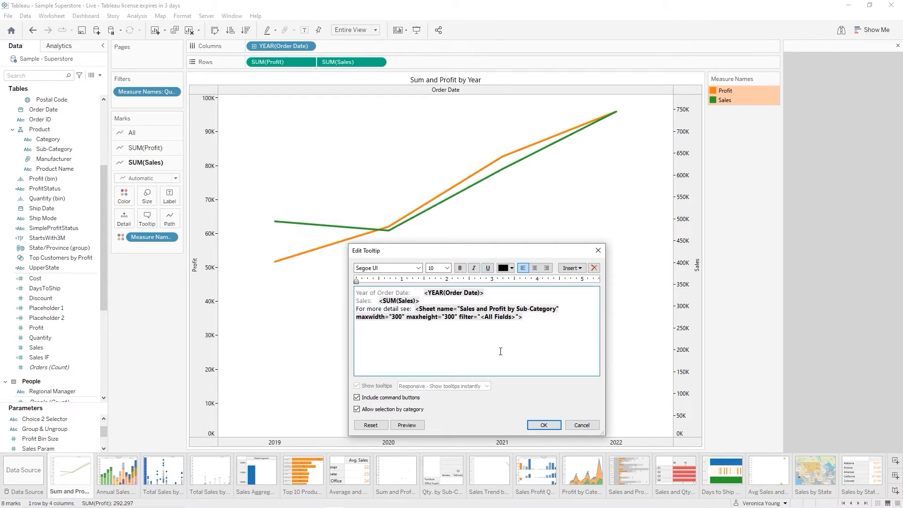
pyautogui.click(548, 424)
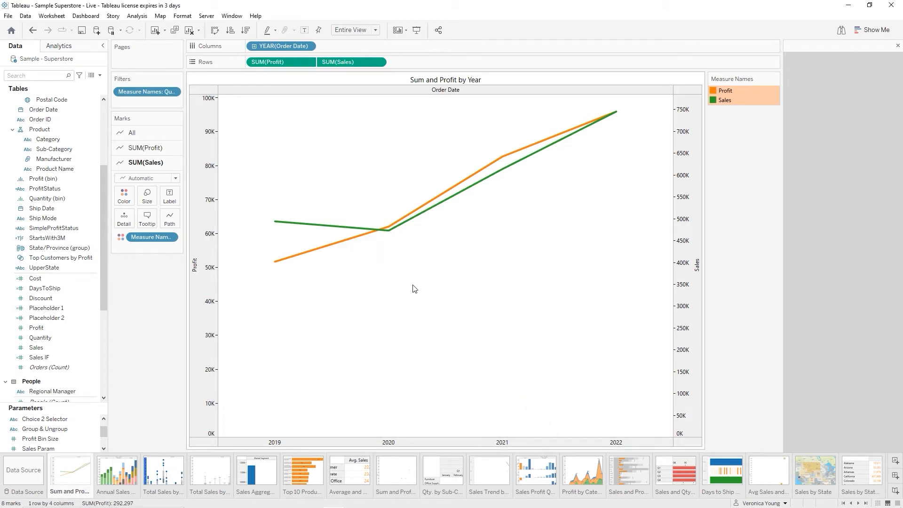
pyautogui.moveTo(277, 221)
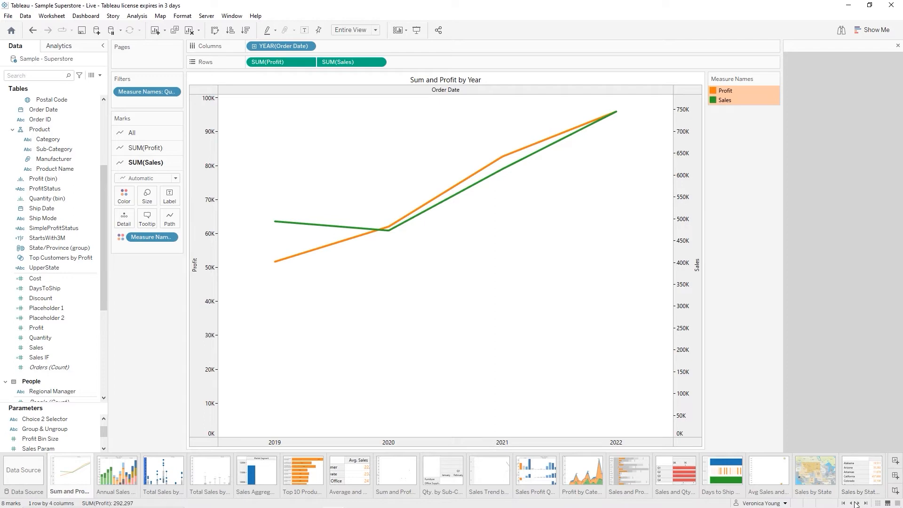
# Open the What-if Sales sheet and raise the percentage adjustment parameter to 6.
pyautogui.click(878, 504)
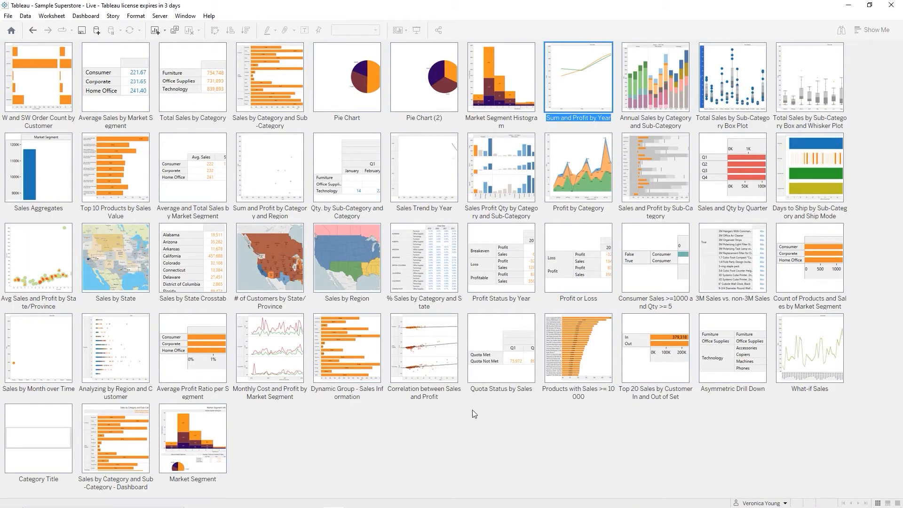
pyautogui.click(818, 349)
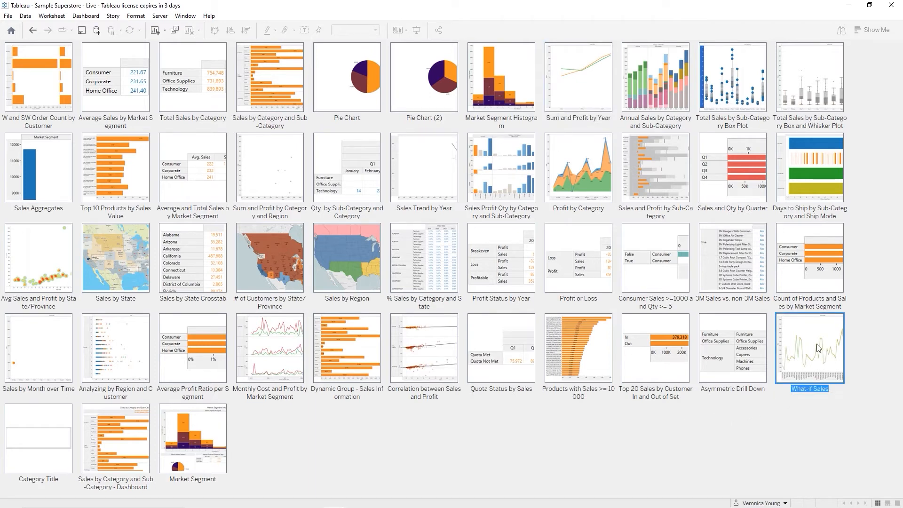
pyautogui.doubleClick(818, 349)
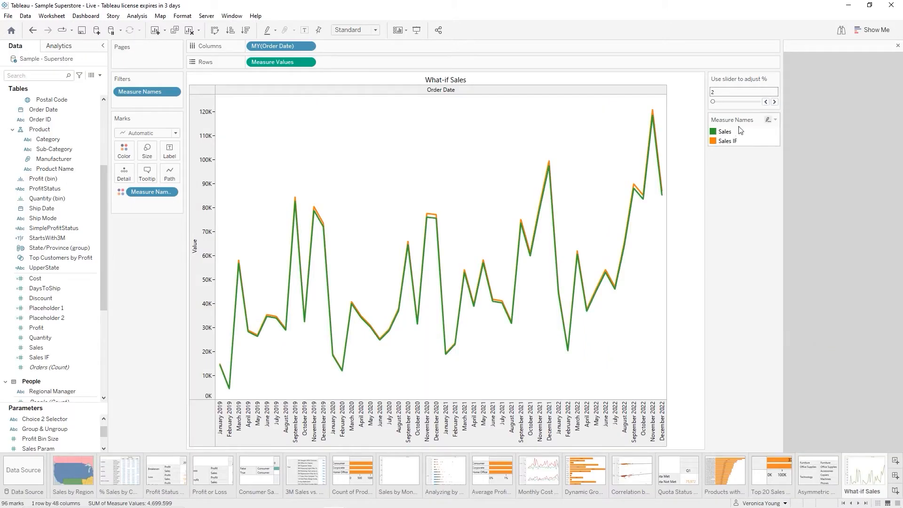
pyautogui.click(774, 102)
pyautogui.click(774, 102)
pyautogui.click(773, 102)
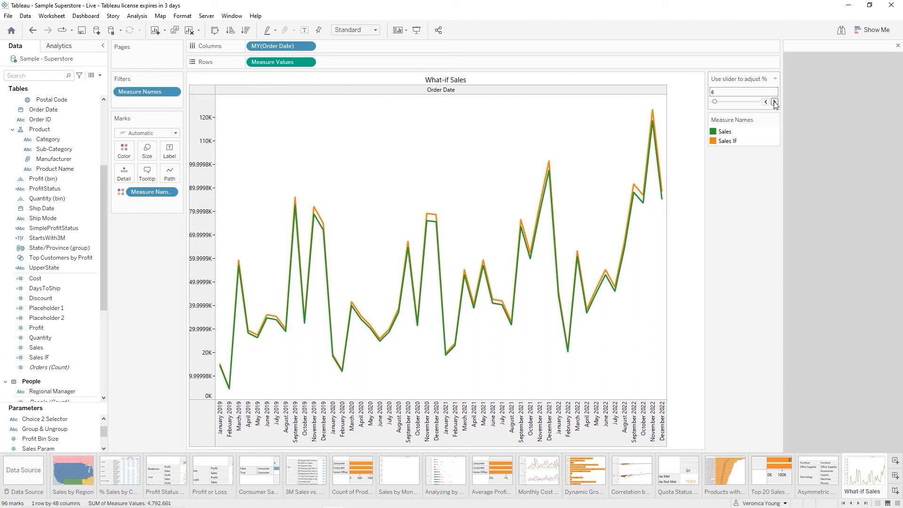
pyautogui.click(773, 102)
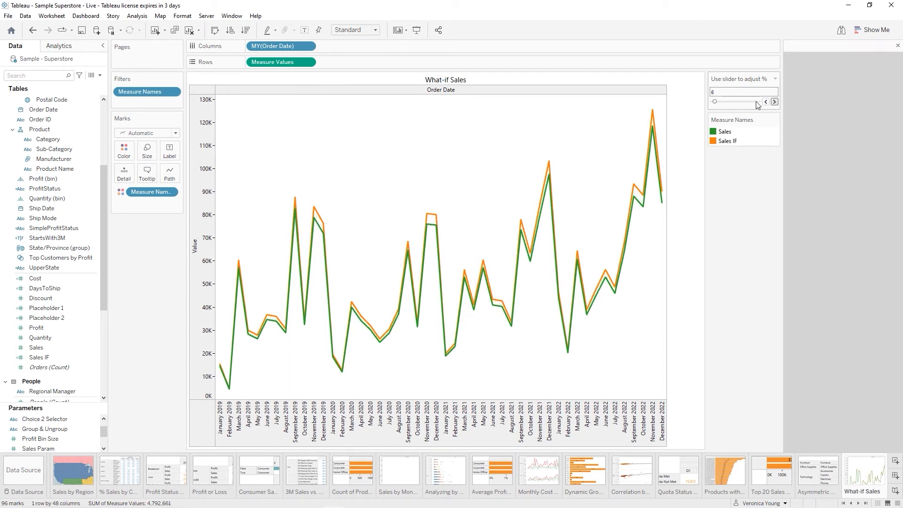
# Format the percentage slider parameter with the light orange body shading.
pyautogui.click(774, 79)
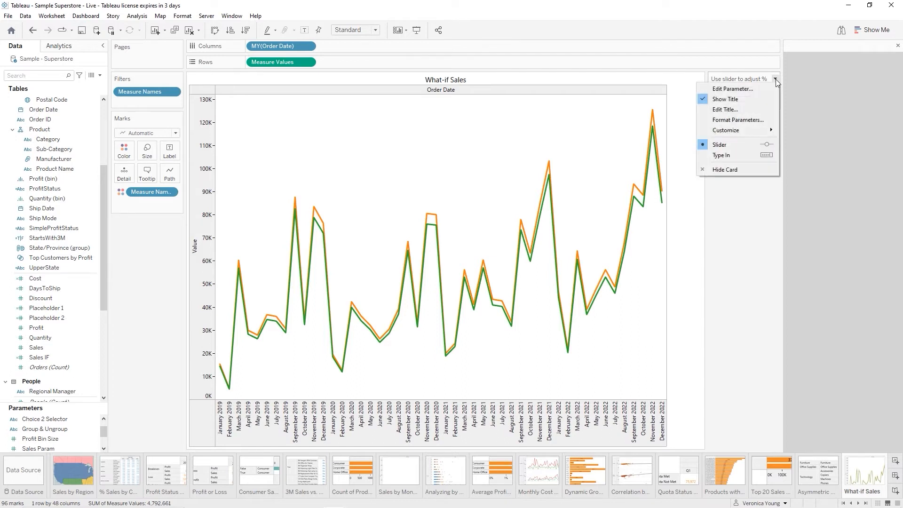
pyautogui.click(740, 120)
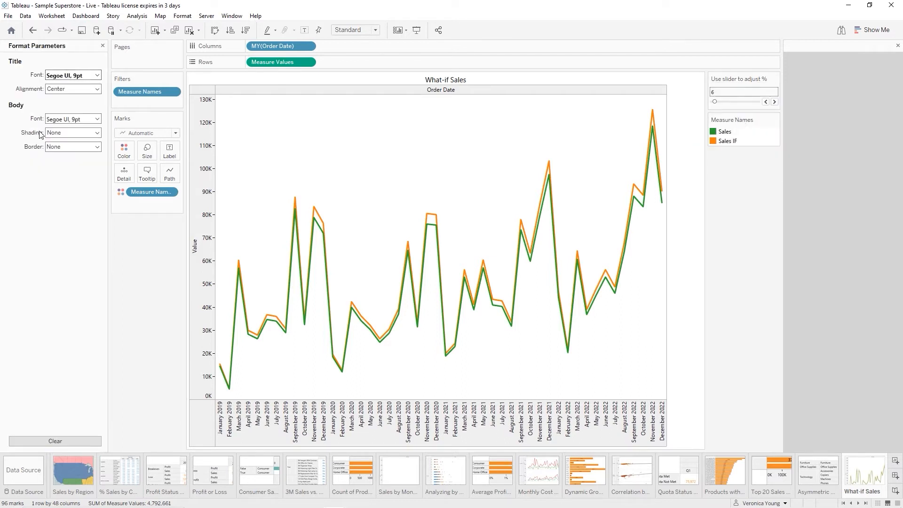
pyautogui.click(98, 133)
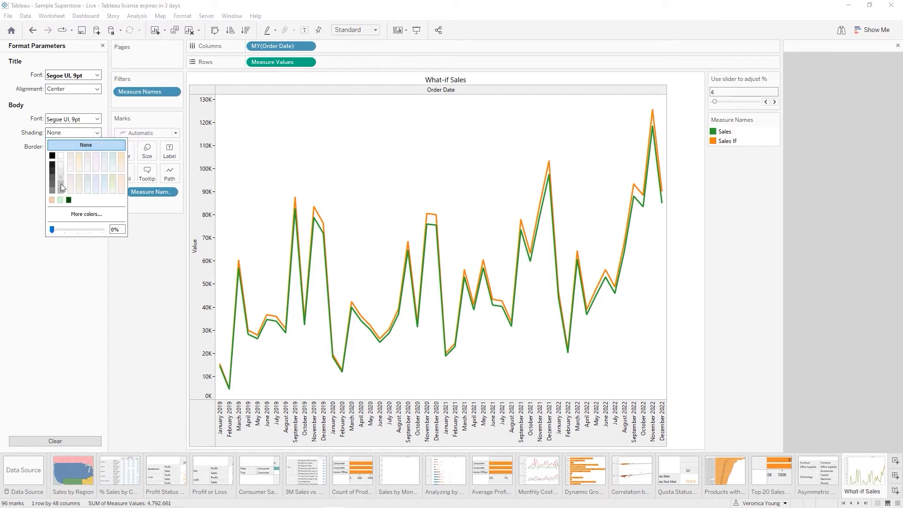
pyautogui.click(52, 200)
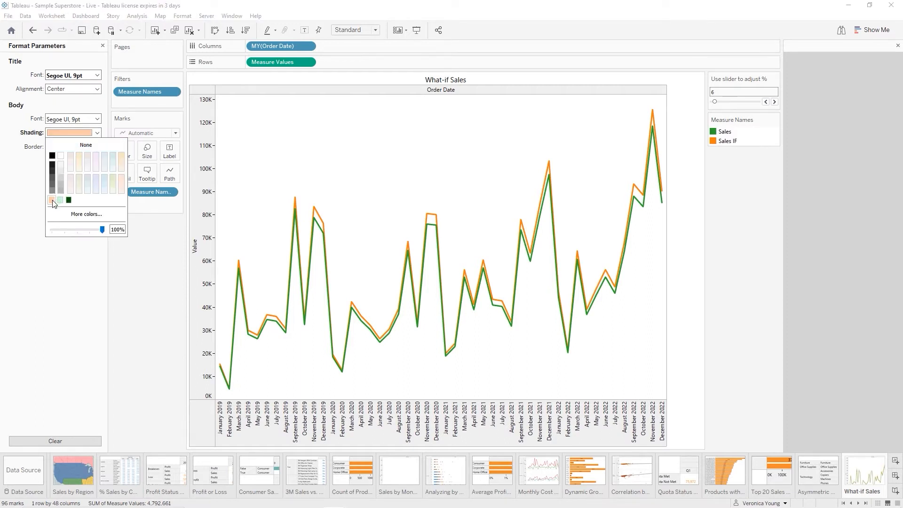
pyautogui.click(47, 265)
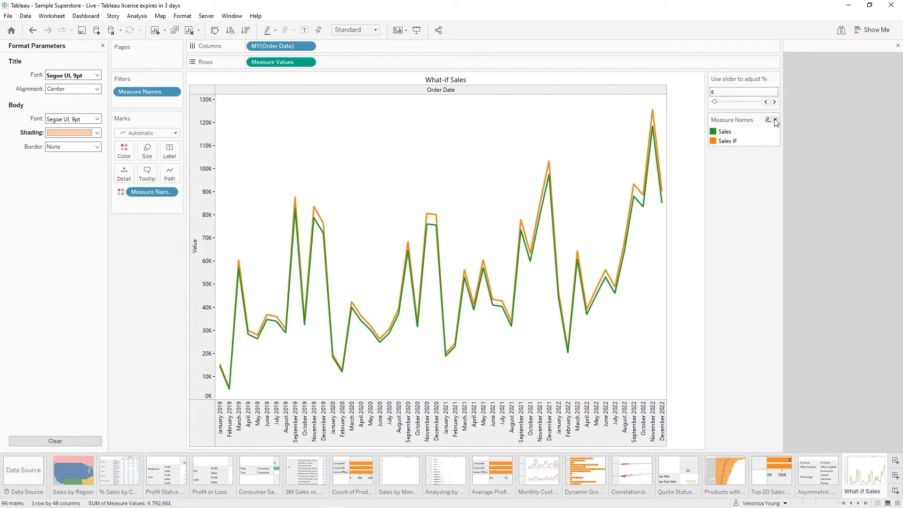
# Format the Measure Names legend on the What-if Sales sheet with the light orange body shading.
pyautogui.click(776, 121)
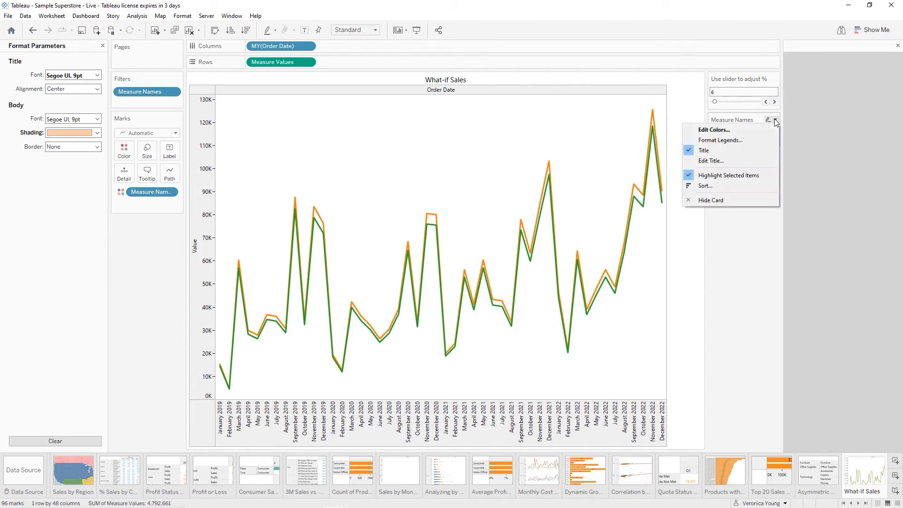
pyautogui.click(719, 140)
pyautogui.click(78, 133)
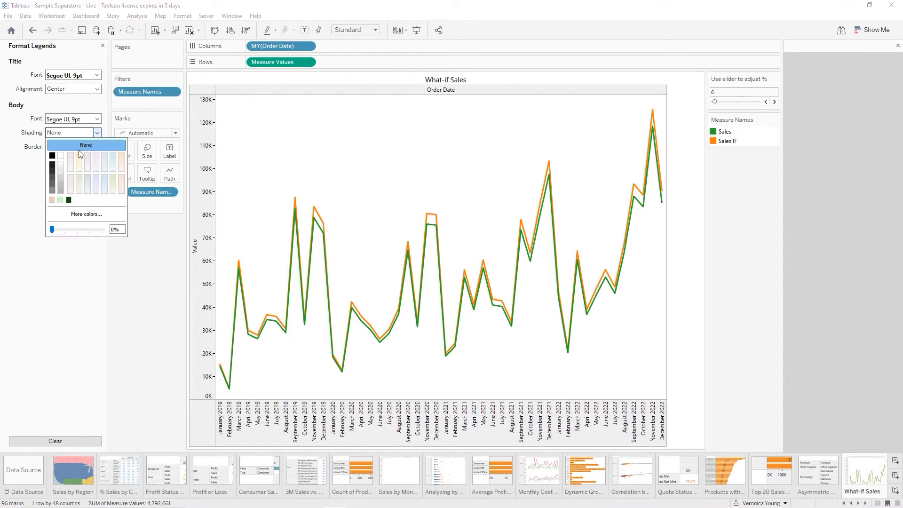
pyautogui.click(51, 200)
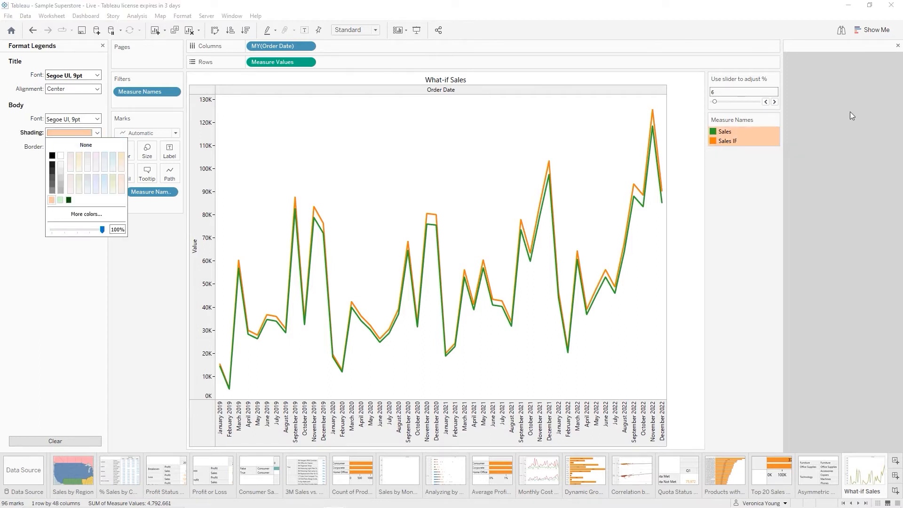
# Check the body shading setting in the percentage parameter's formatting options, then close them.
pyautogui.click(775, 77)
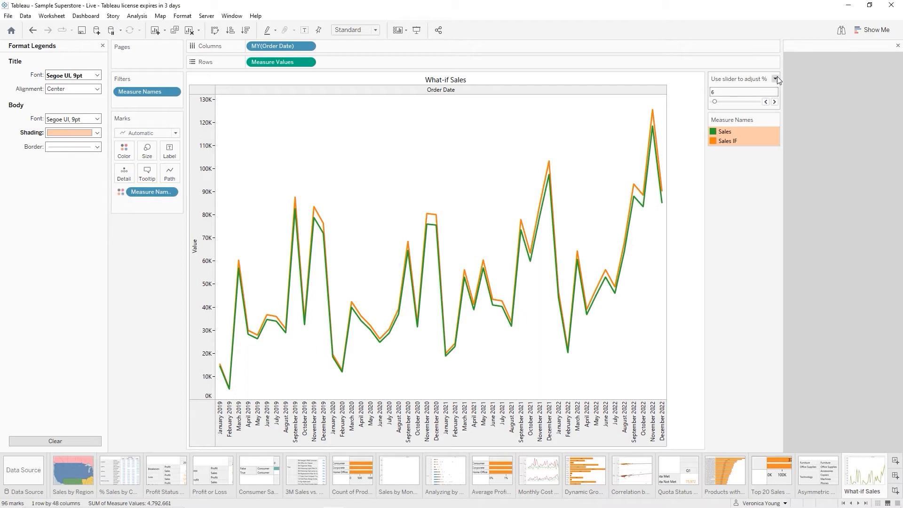
pyautogui.click(774, 78)
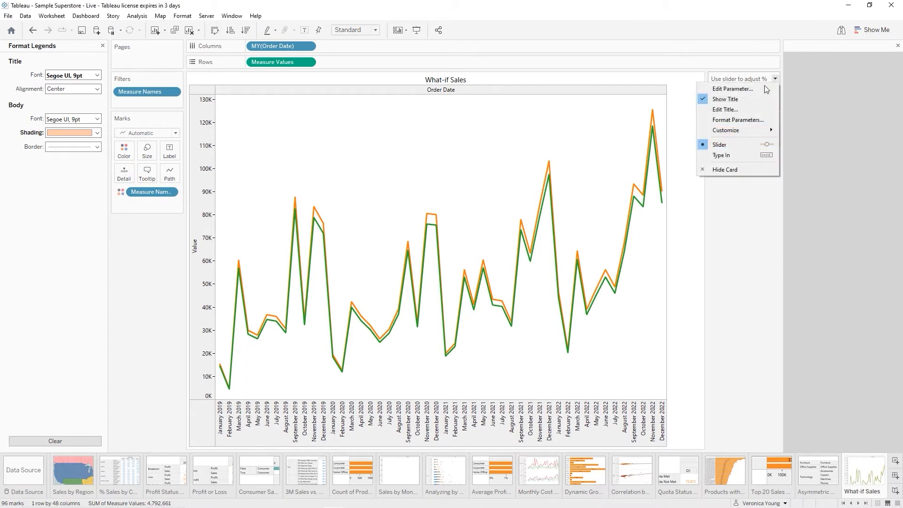
pyautogui.click(736, 119)
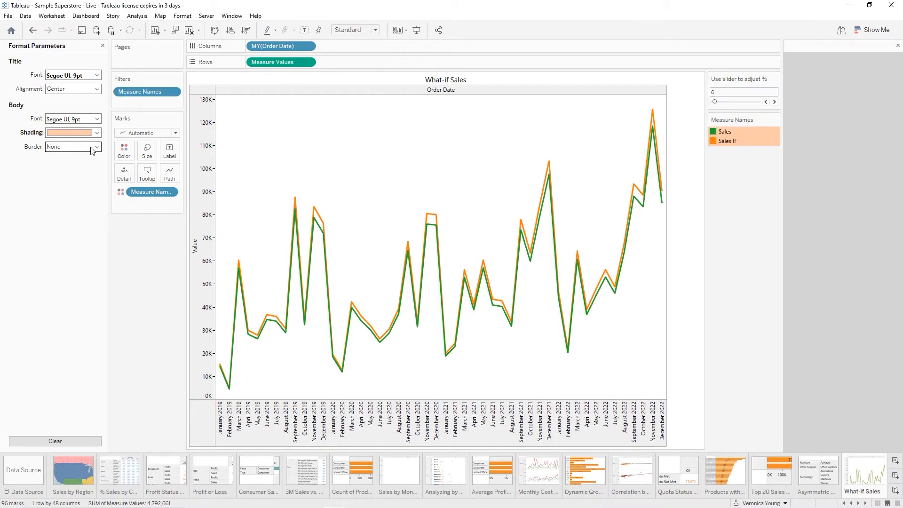
pyautogui.click(98, 133)
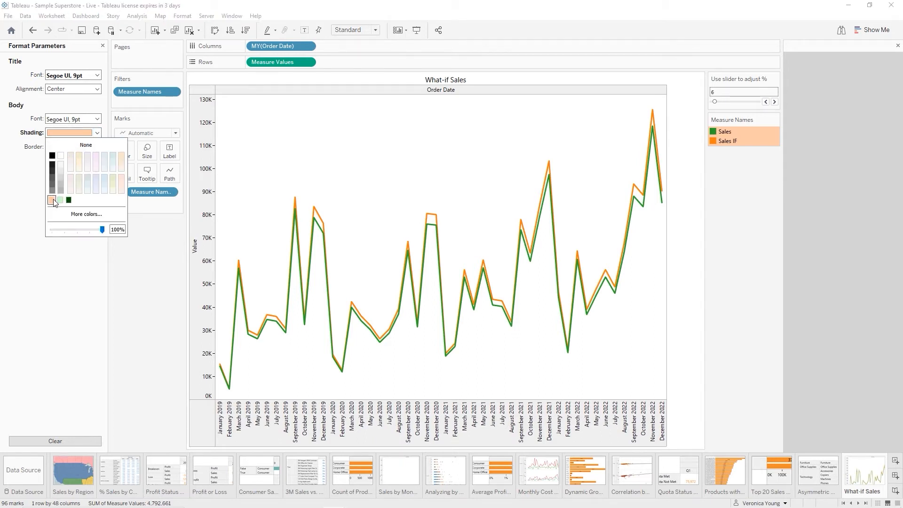
pyautogui.click(66, 257)
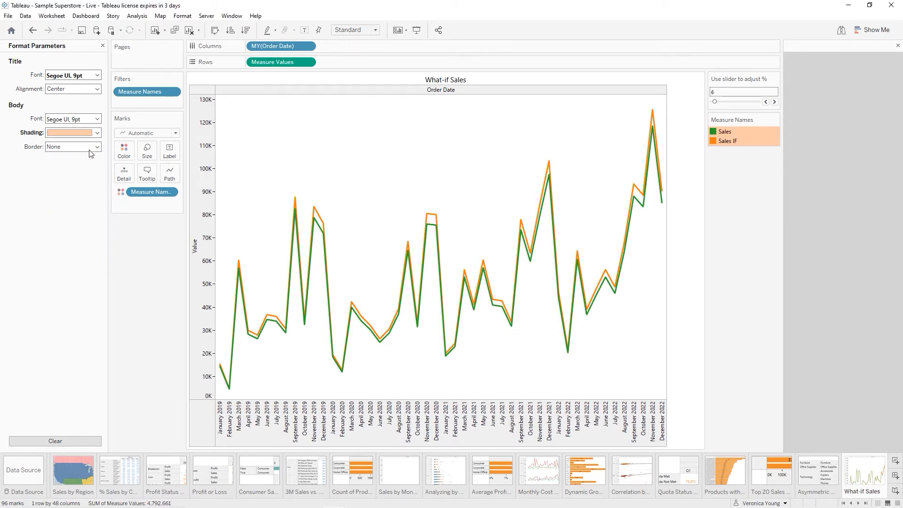
pyautogui.click(102, 46)
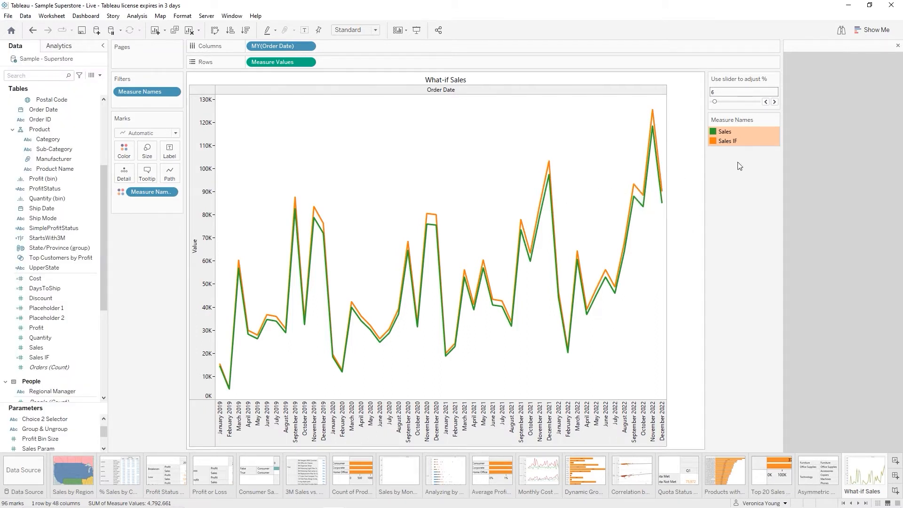
# Raise the percentage adjustment parameter on the What-if Sales sheet to 10 and inspect the line marks.
pyautogui.click(774, 102)
pyautogui.click(773, 102)
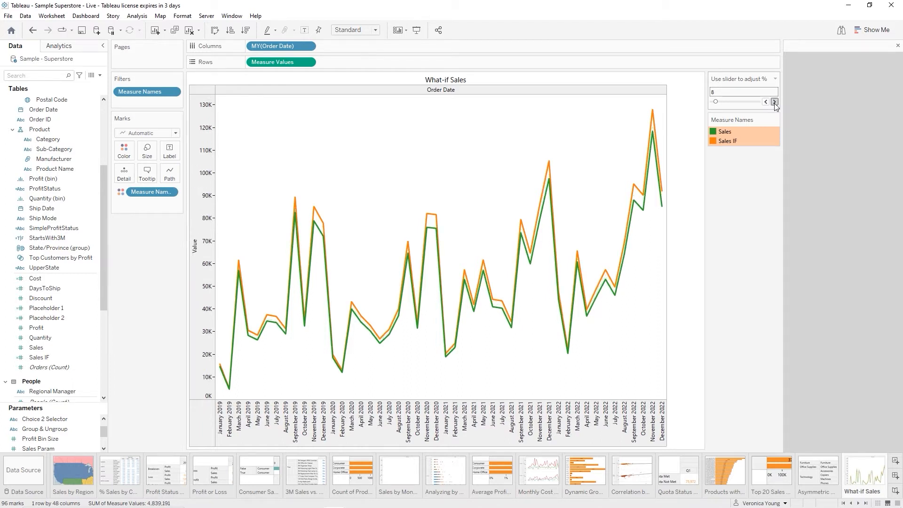
pyautogui.click(774, 102)
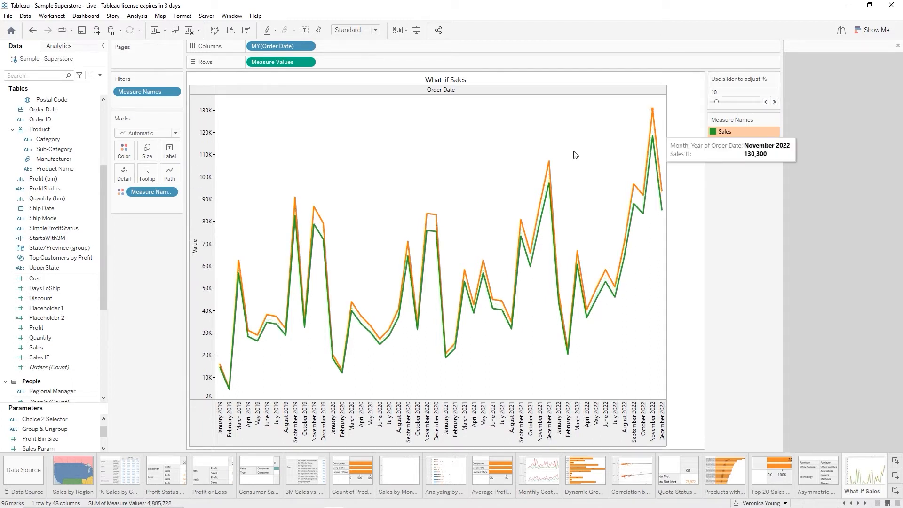
pyautogui.moveTo(425, 217)
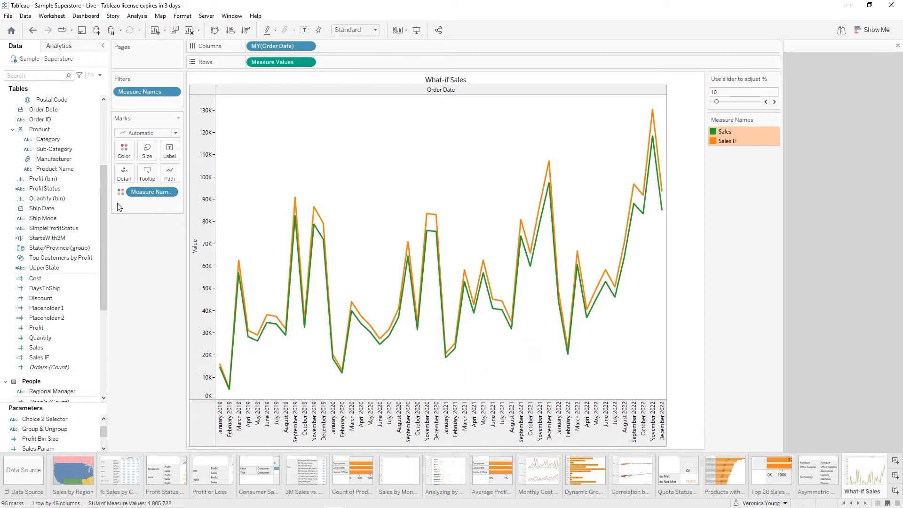
# Add a "See:" line with the Sum and Profit by Year sheet to the What-if Sales tooltip, check it on a mark, and save the workbook.
pyautogui.click(147, 174)
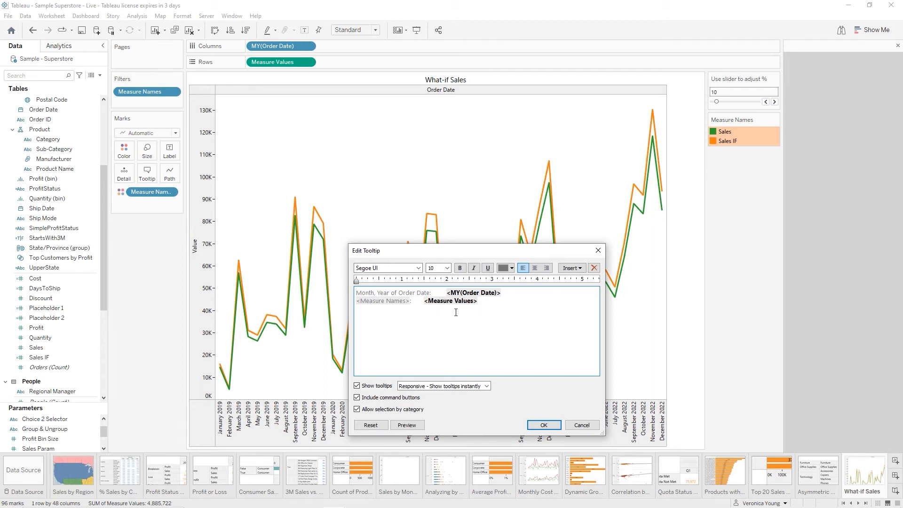
pyautogui.click(492, 302)
pyautogui.press('Return')
pyautogui.click(570, 268)
pyautogui.moveTo(585, 259)
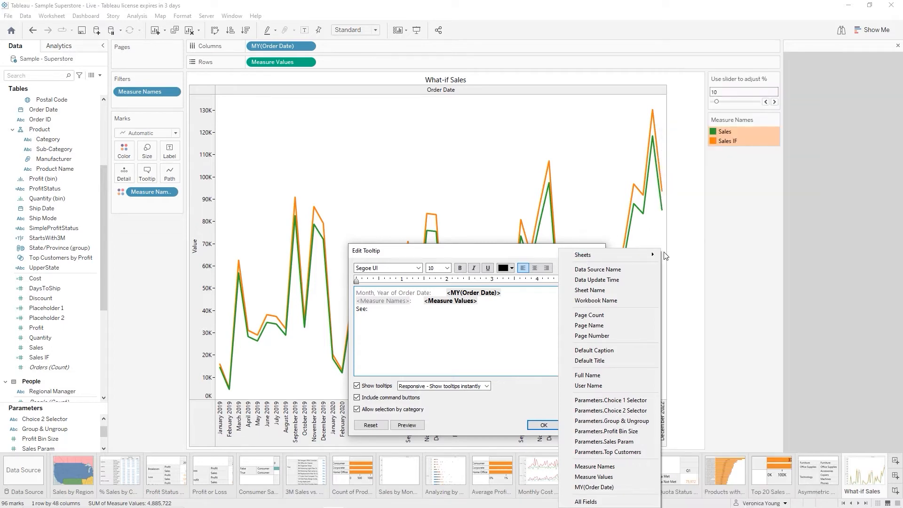
pyautogui.moveTo(635, 255)
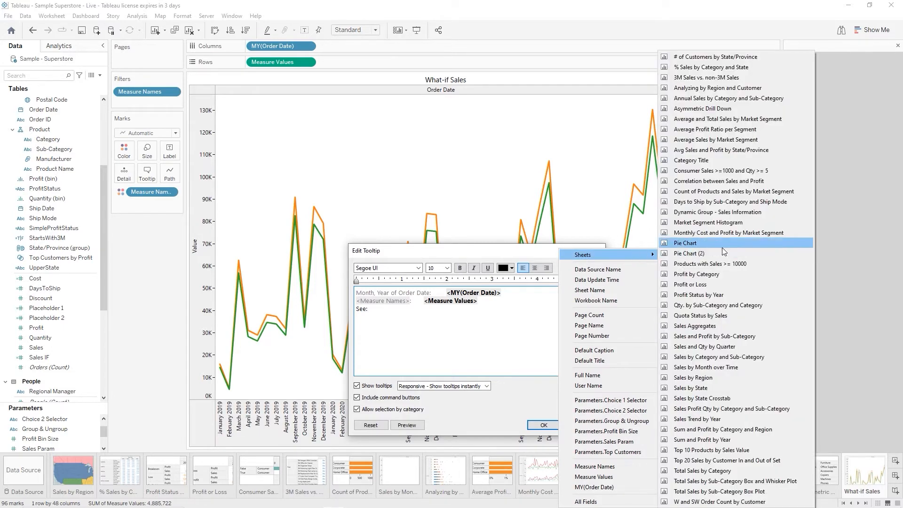
pyautogui.click(715, 440)
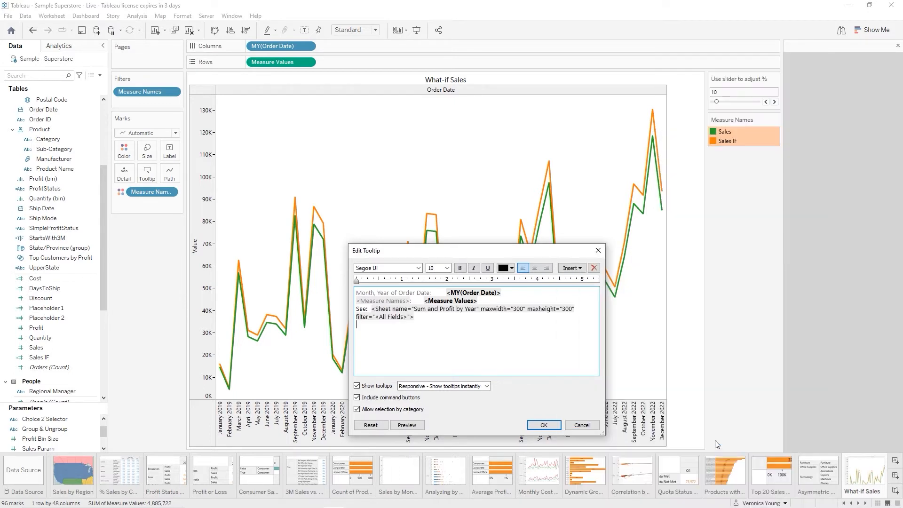
pyautogui.click(543, 424)
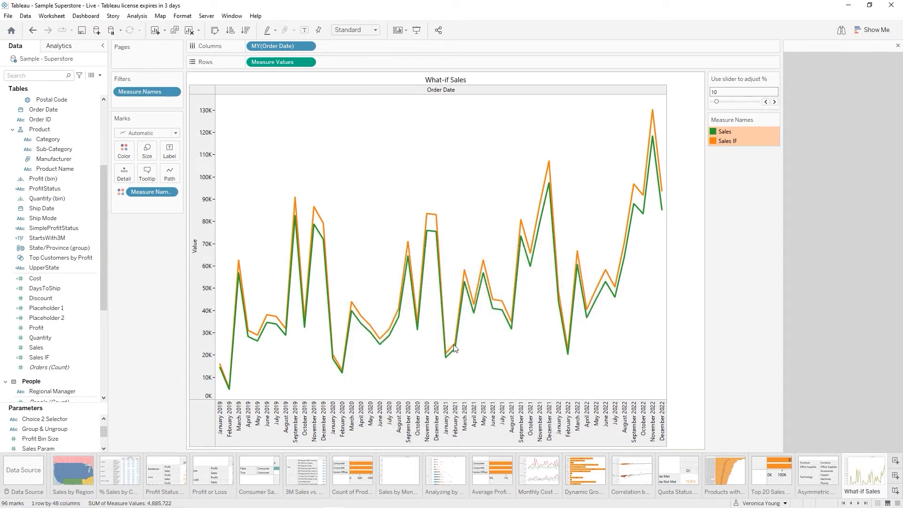
pyautogui.moveTo(446, 362)
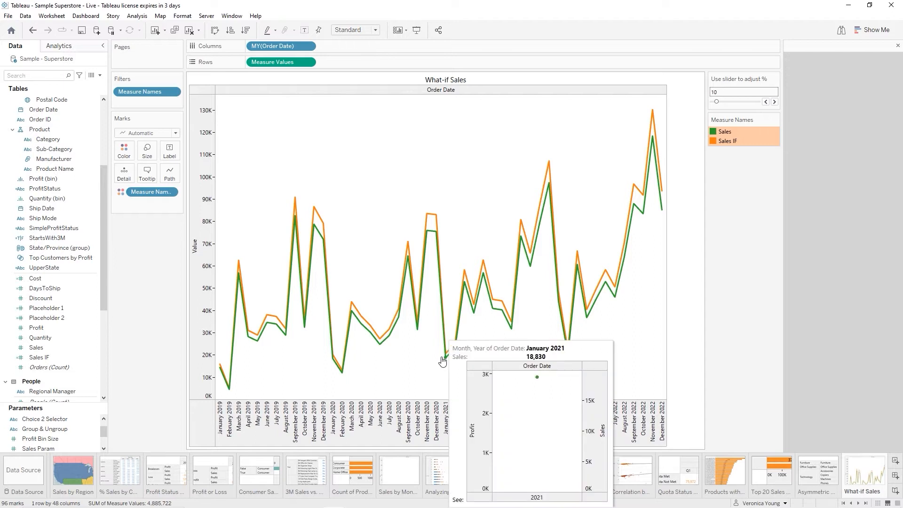
pyautogui.click(82, 33)
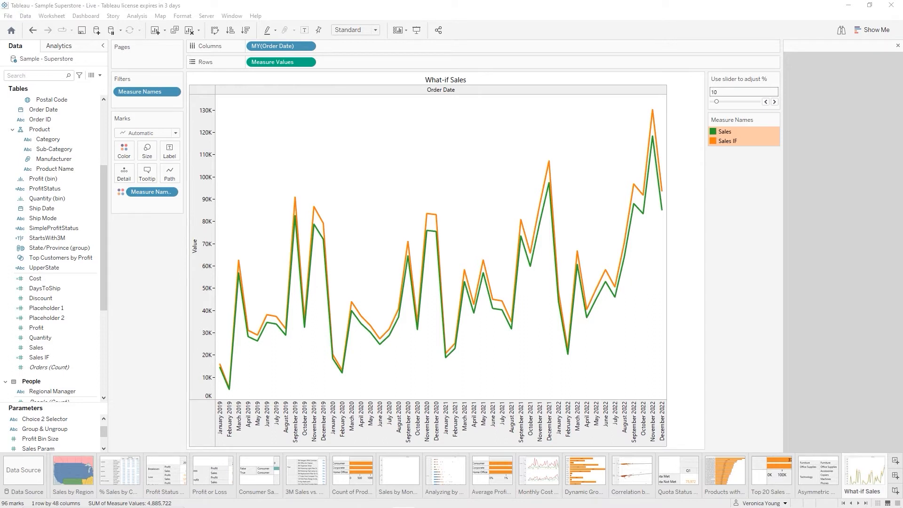
# Open the Count of Products and Sales by Market Segment sheet and examine how selecting Consumer and Corporate bars affects both charts and the tooltip.
pyautogui.click(361, 469)
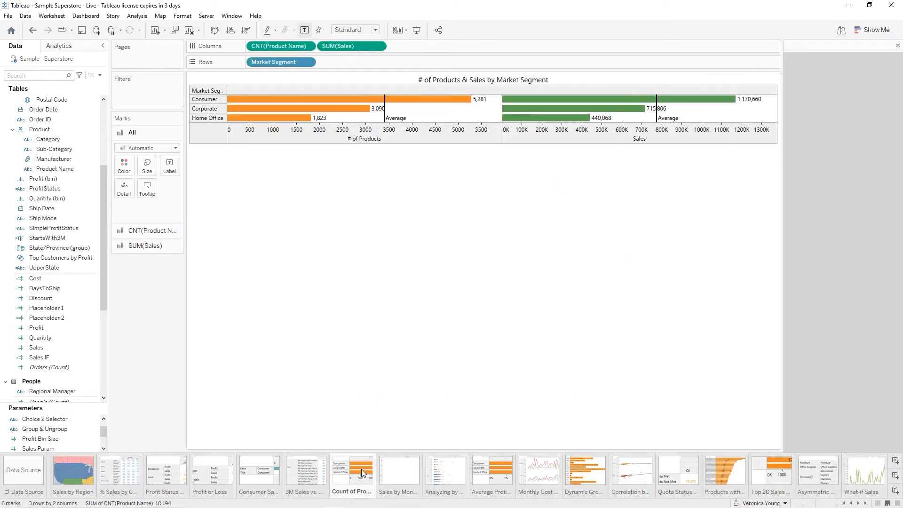
pyautogui.moveTo(329, 103)
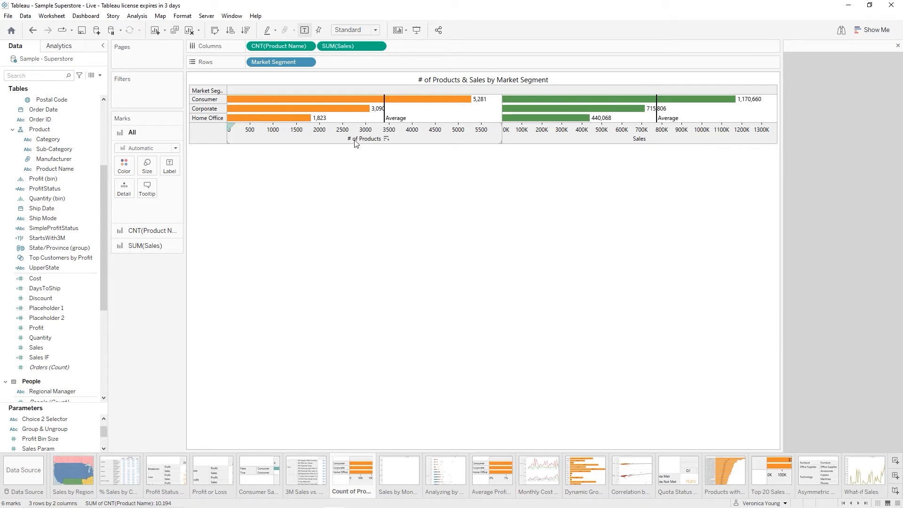
pyautogui.click(251, 101)
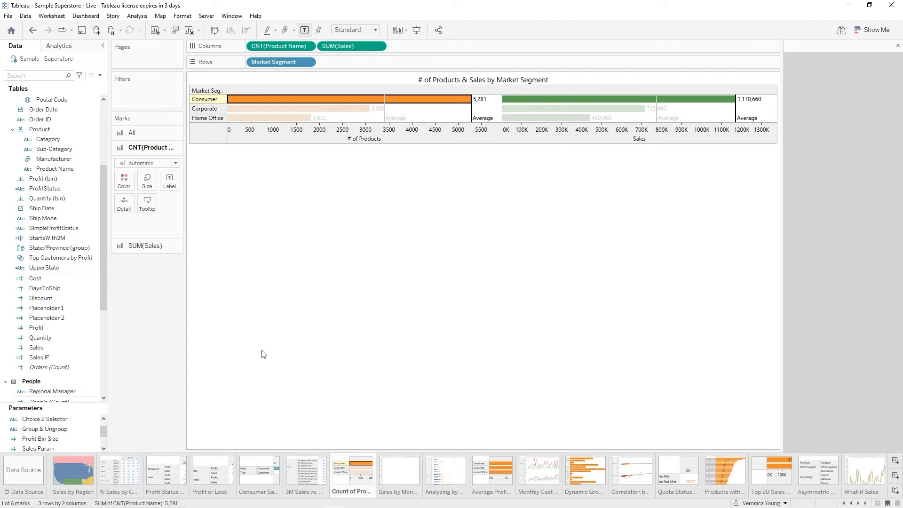
pyautogui.click(263, 113)
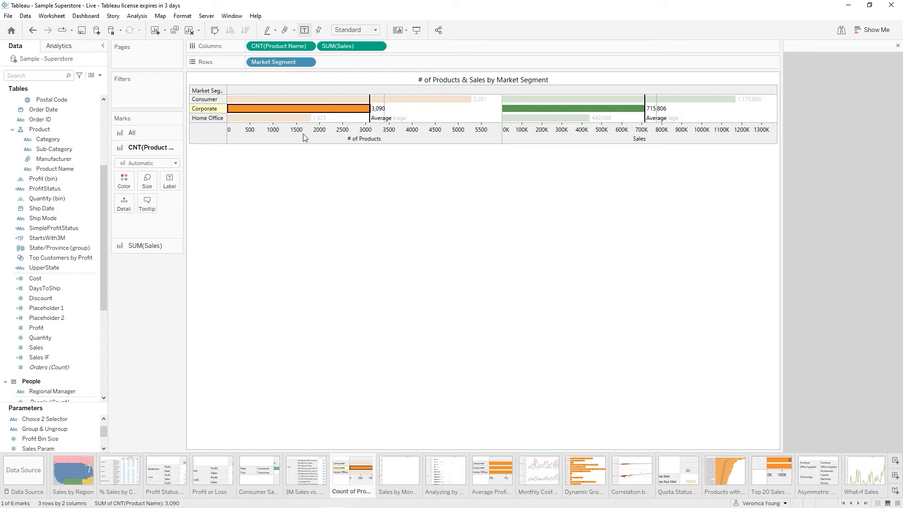
pyautogui.click(513, 100)
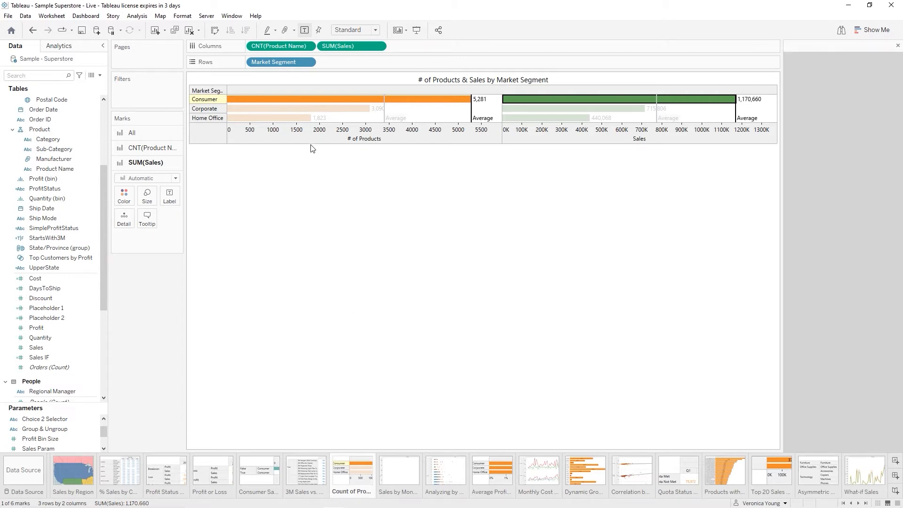
pyautogui.moveTo(298, 101)
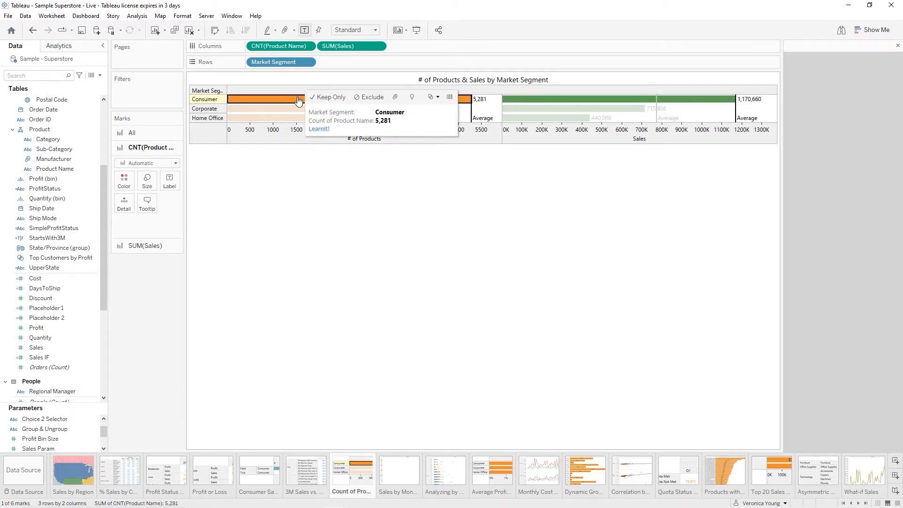
pyautogui.click(284, 160)
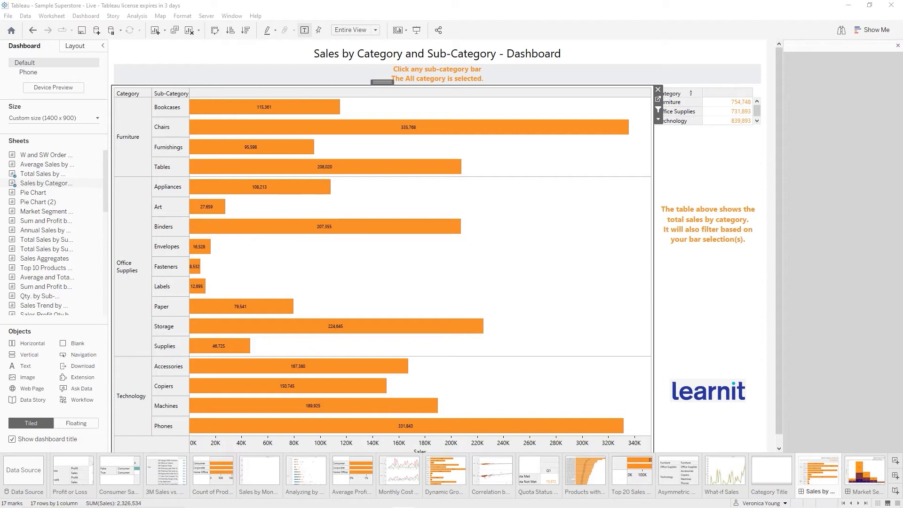
# Set the default dashboard shading to light orange on the Sales by Category and Sub-Category and Market Segment Information dashboards.
pyautogui.click(81, 17)
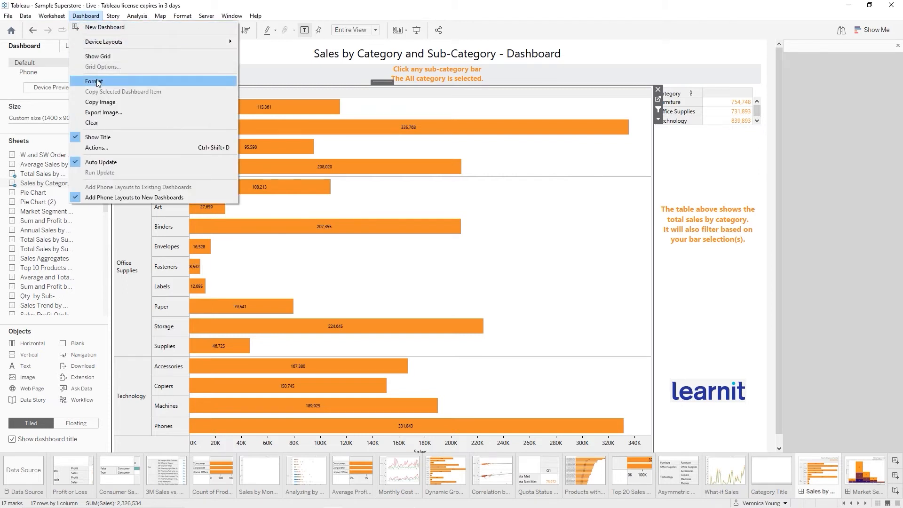
pyautogui.click(98, 83)
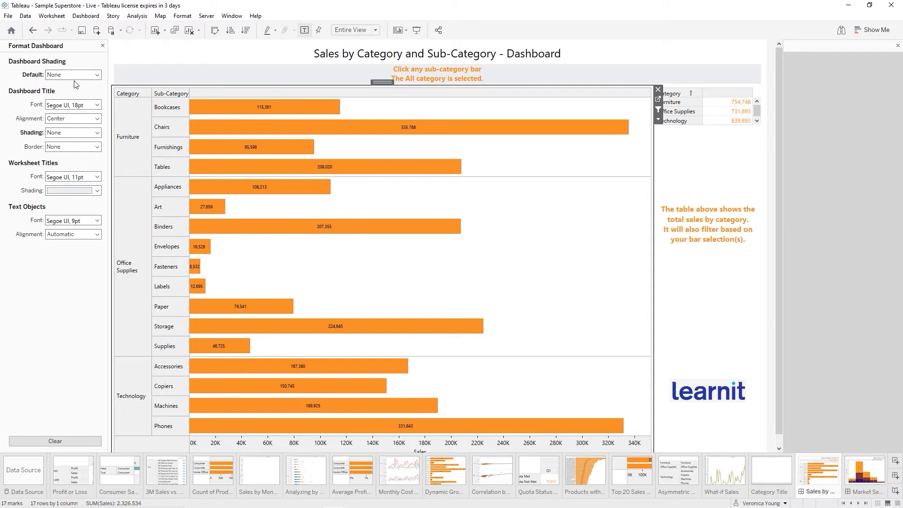
pyautogui.click(97, 75)
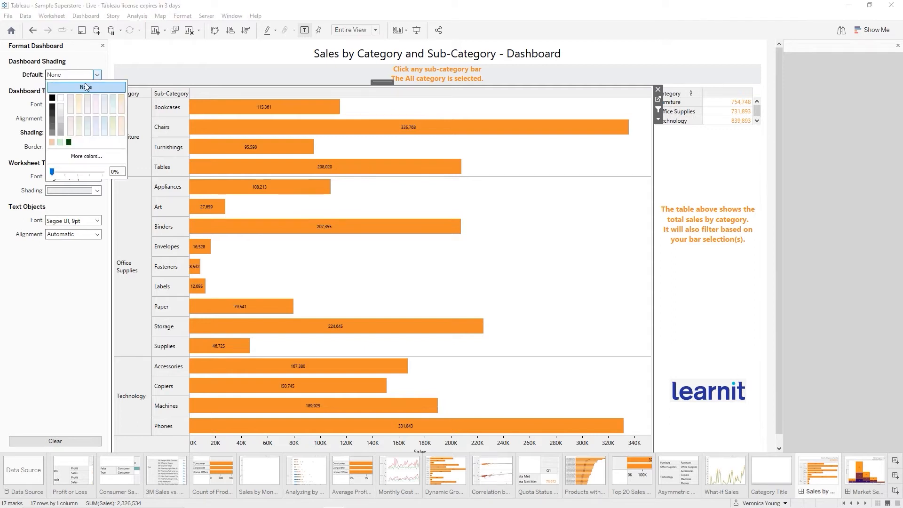
pyautogui.click(52, 144)
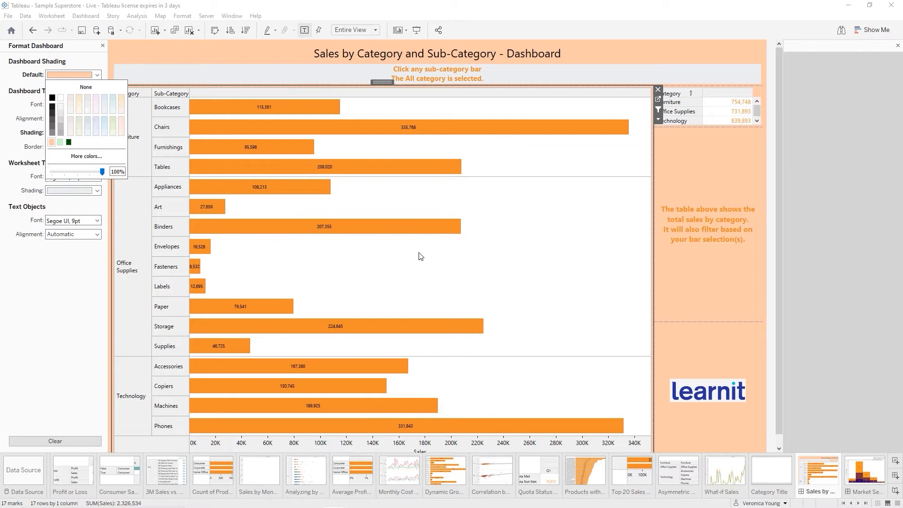
pyautogui.click(64, 363)
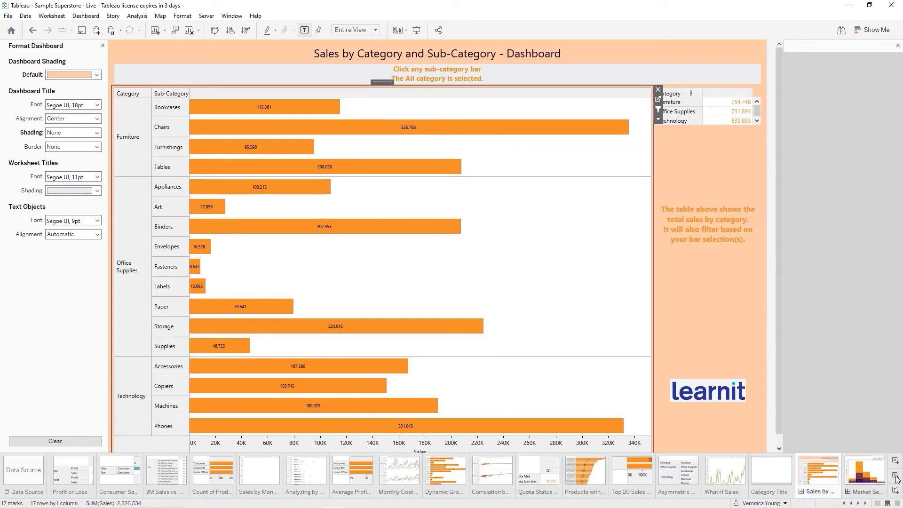
pyautogui.click(863, 480)
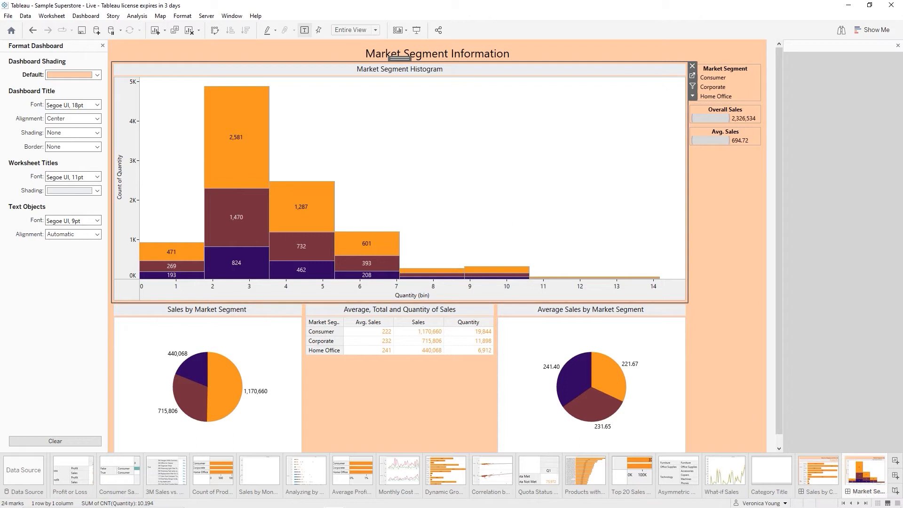
pyautogui.click(102, 46)
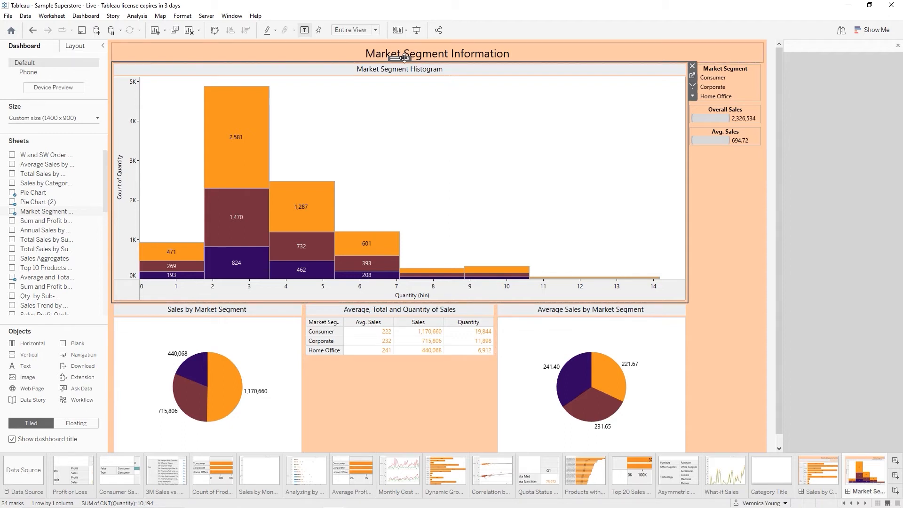
# Try light green as the Market Segment Histogram's default worksheet shading, and set that shading to None.
pyautogui.rightClick(364, 132)
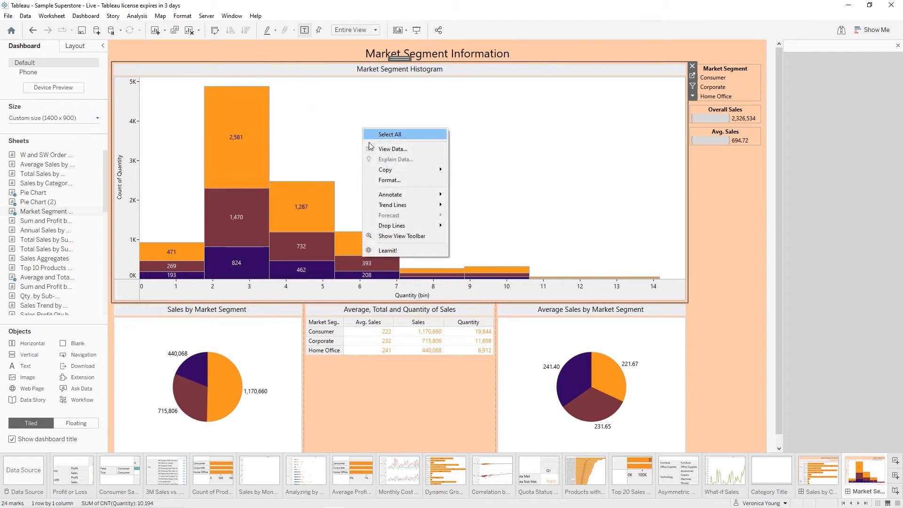
pyautogui.click(393, 181)
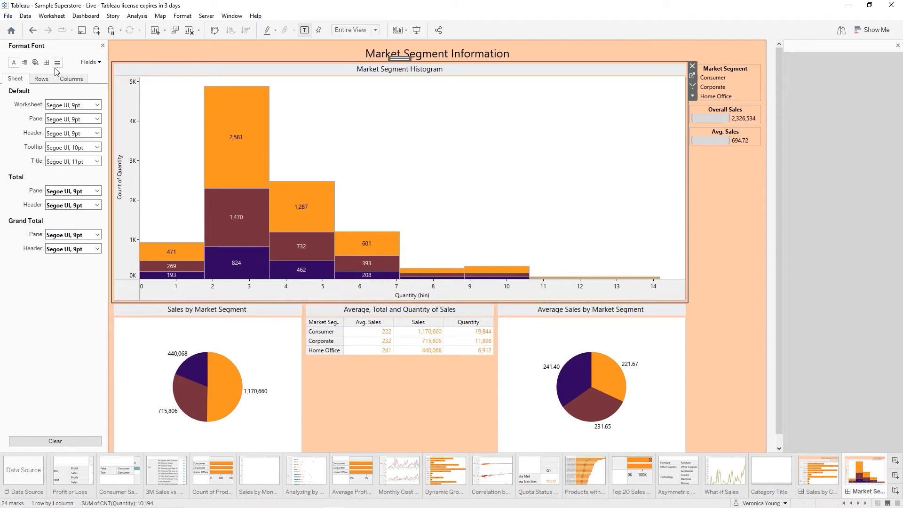
pyautogui.click(35, 62)
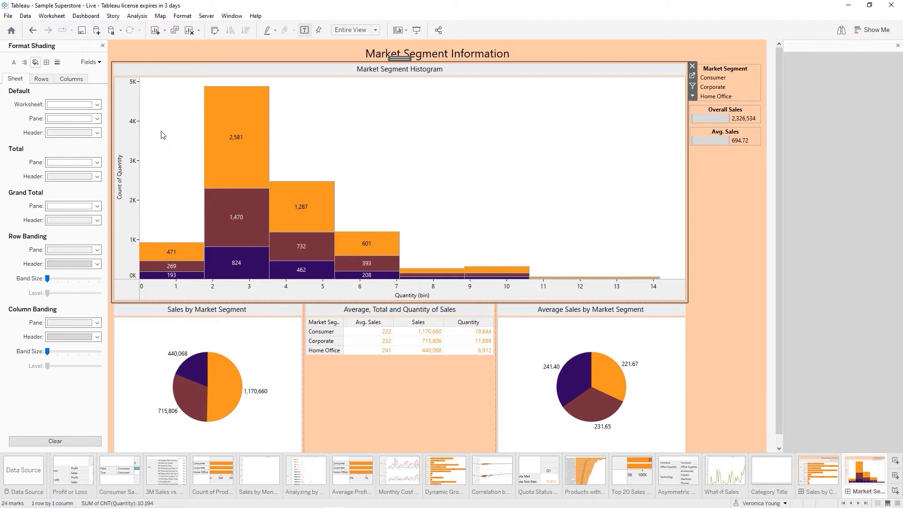
pyautogui.click(98, 105)
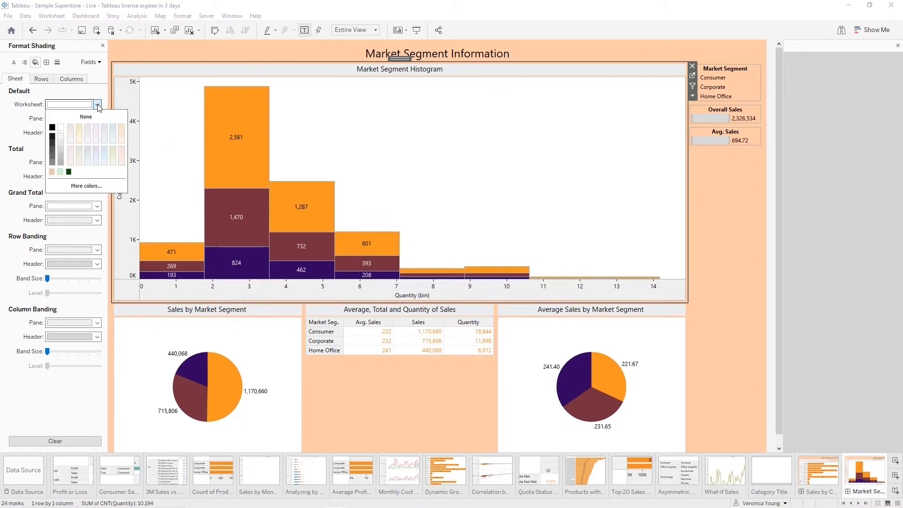
pyautogui.click(60, 171)
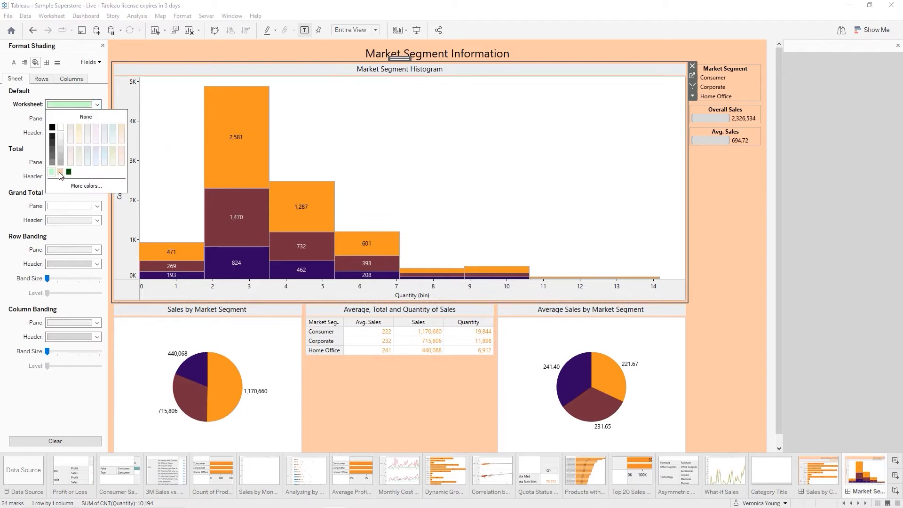
pyautogui.click(409, 185)
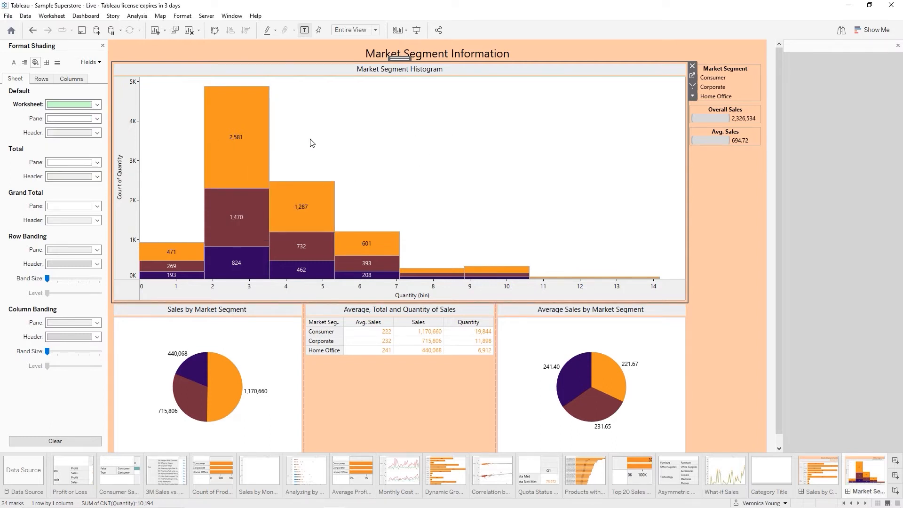
pyautogui.click(96, 105)
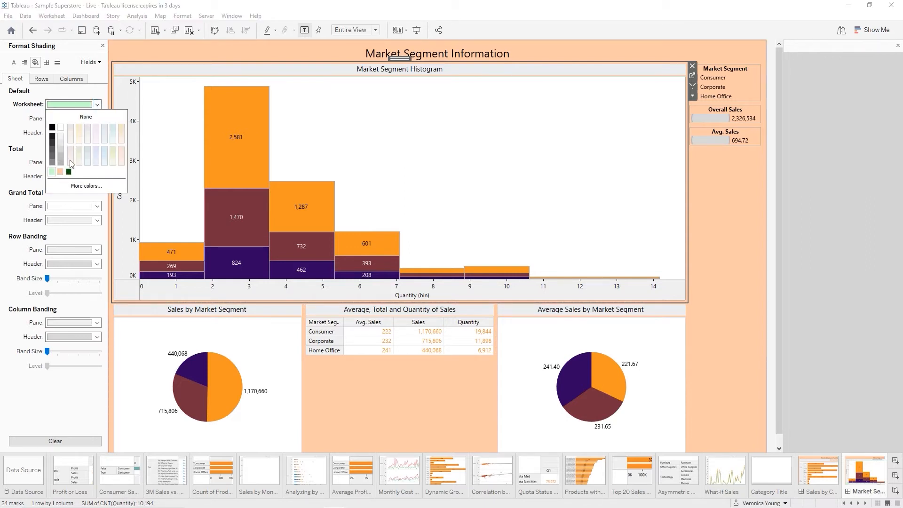
pyautogui.click(78, 120)
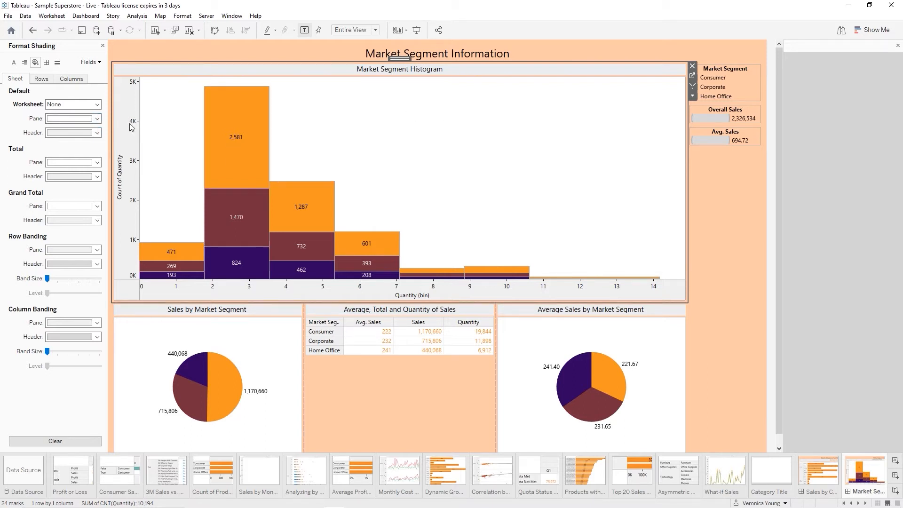
# Set the default pane shading of the Market Segment Histogram, both pie charts and the sales table to the custom orange #ffb68b.
pyautogui.click(98, 120)
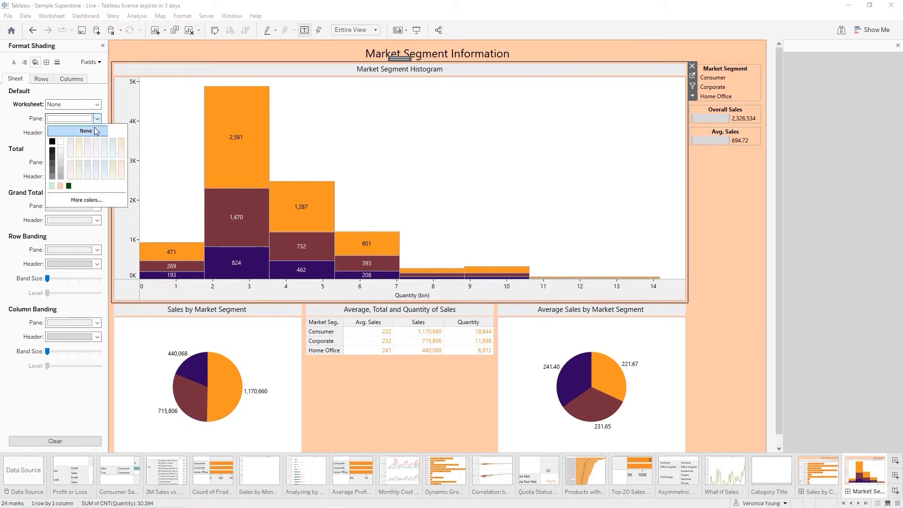
pyautogui.click(52, 185)
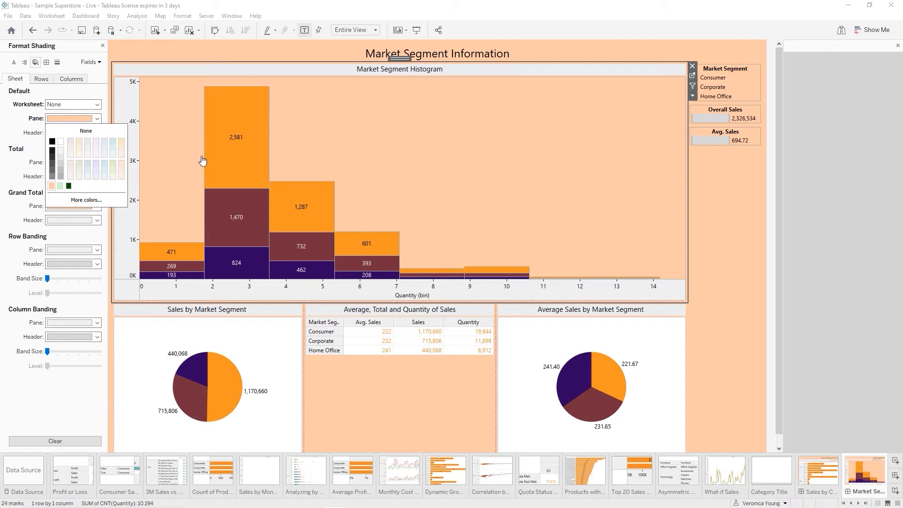
pyautogui.click(97, 203)
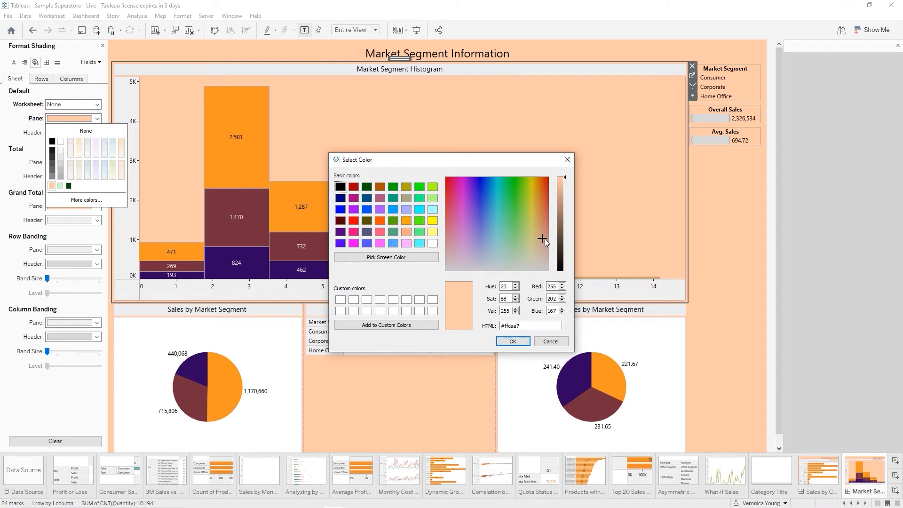
pyautogui.moveTo(540, 236); pyautogui.dragTo(543, 228)
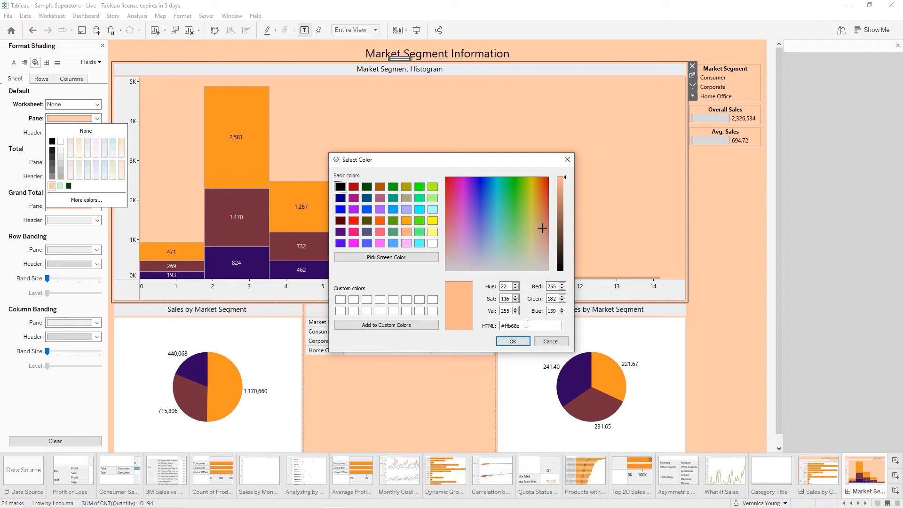
pyautogui.click(513, 342)
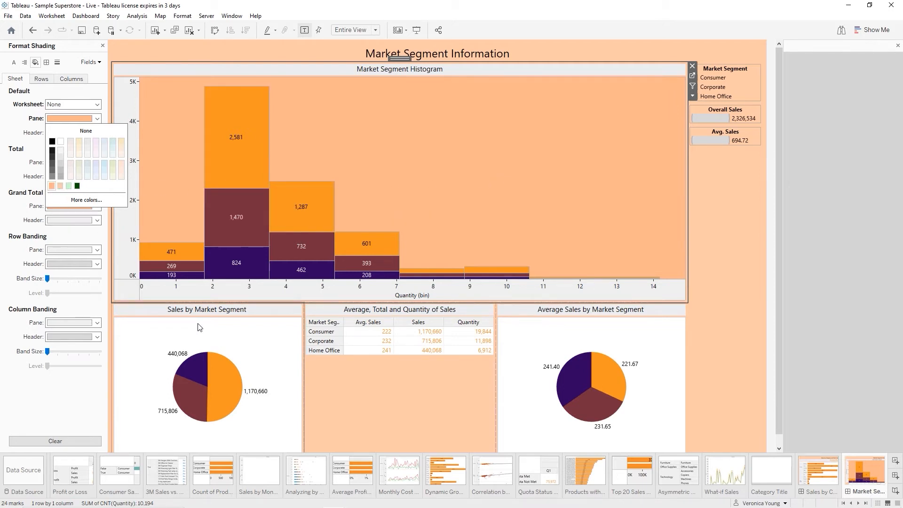
pyautogui.click(199, 327)
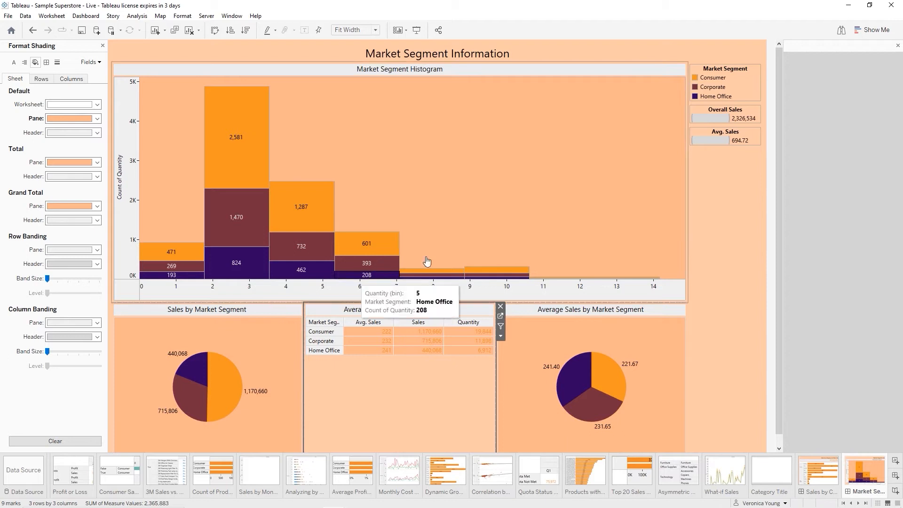
# Set the default pane font of the Average, Total and Quantity of Sales table to 10 pt black, without bold.
pyautogui.click(14, 65)
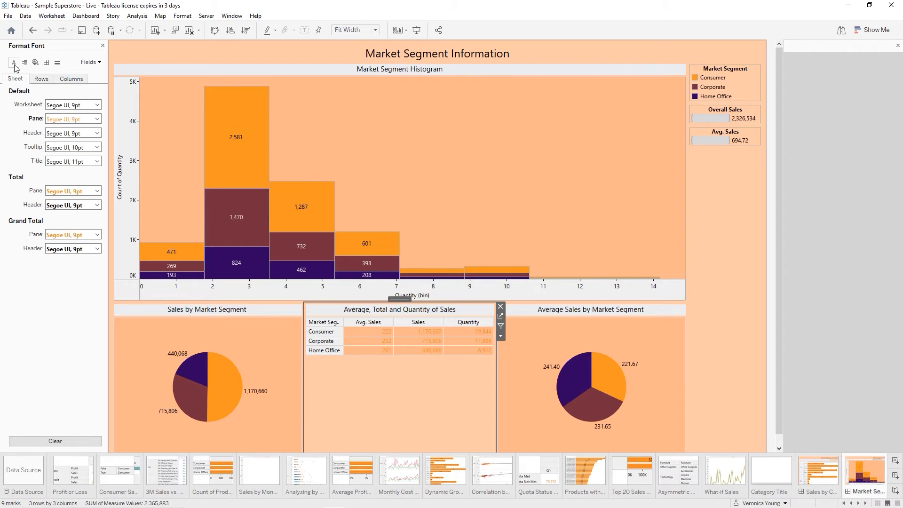
pyautogui.click(97, 119)
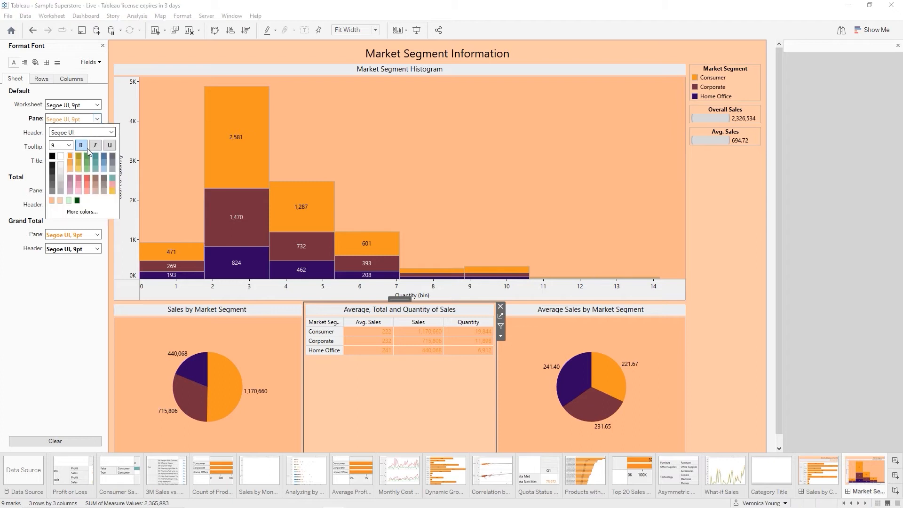
pyautogui.click(81, 145)
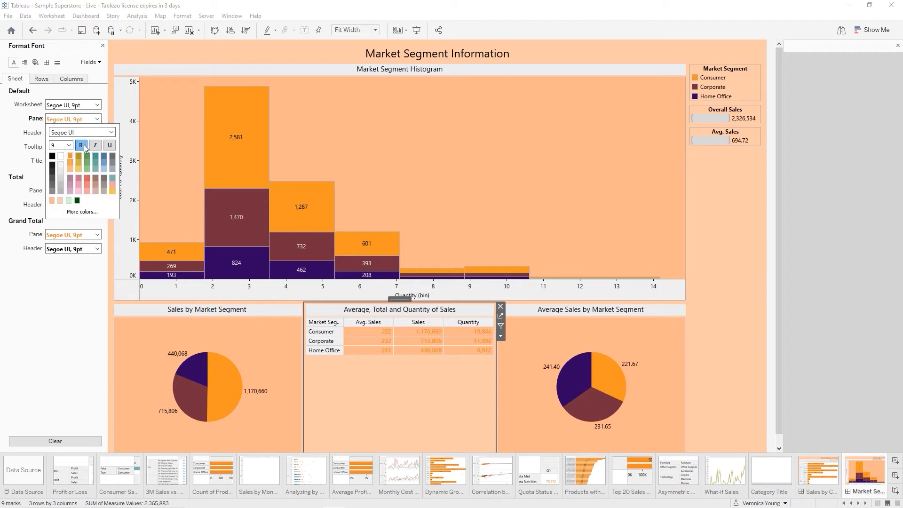
pyautogui.click(69, 146)
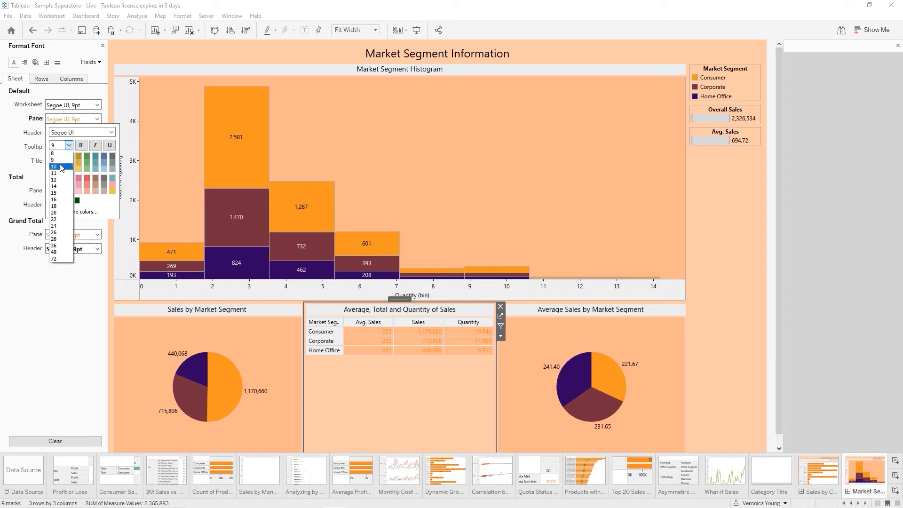
pyautogui.click(61, 167)
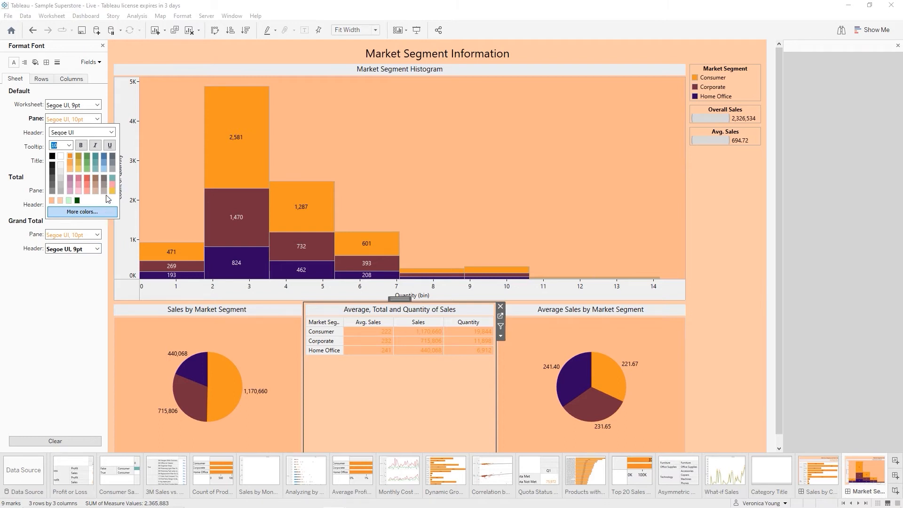
pyautogui.click(53, 156)
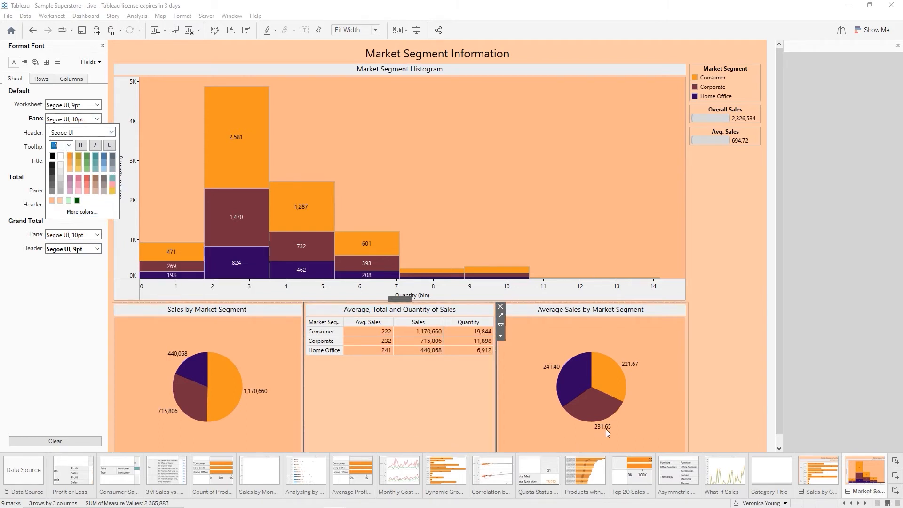
pyautogui.click(747, 244)
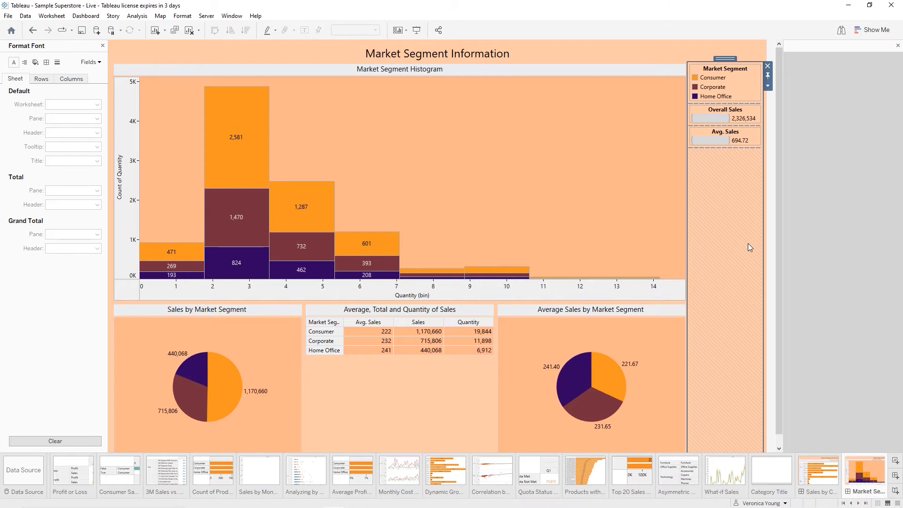
# View the Sales by Category and Sub-Category dashboard and the Market Segment dashboard in presentation mode, with the formatting pane closed.
pyautogui.click(821, 472)
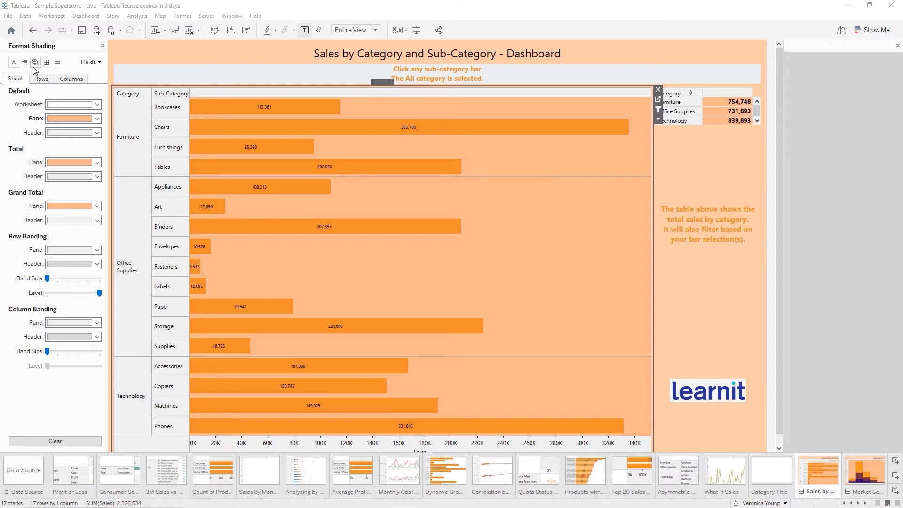
pyautogui.click(104, 46)
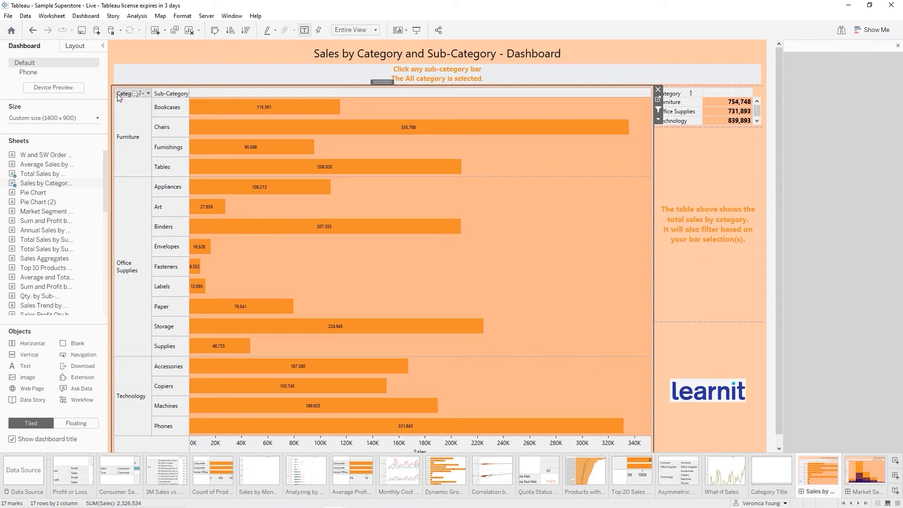
pyautogui.click(416, 31)
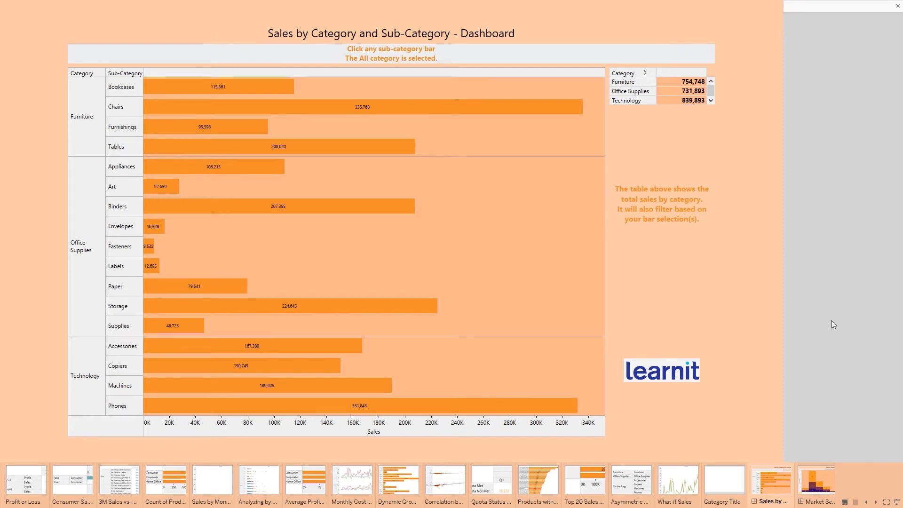
pyautogui.click(814, 480)
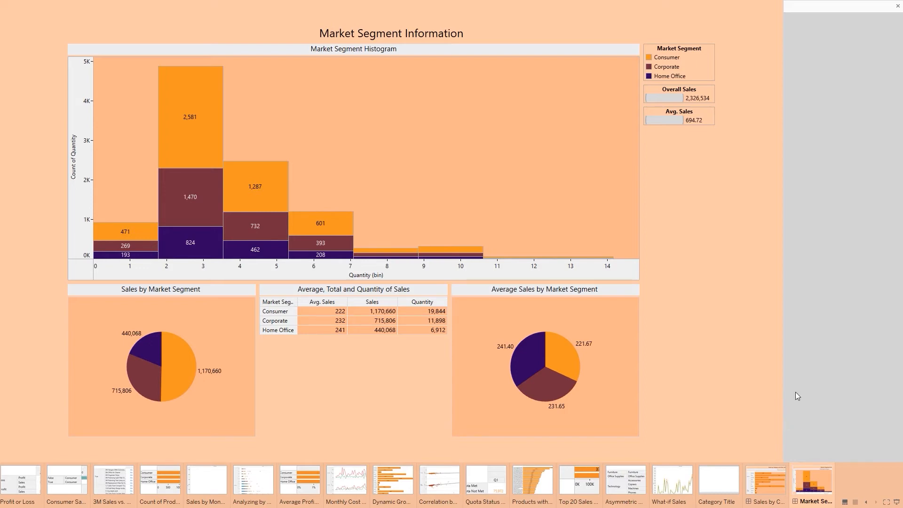
pyautogui.press('Escape')
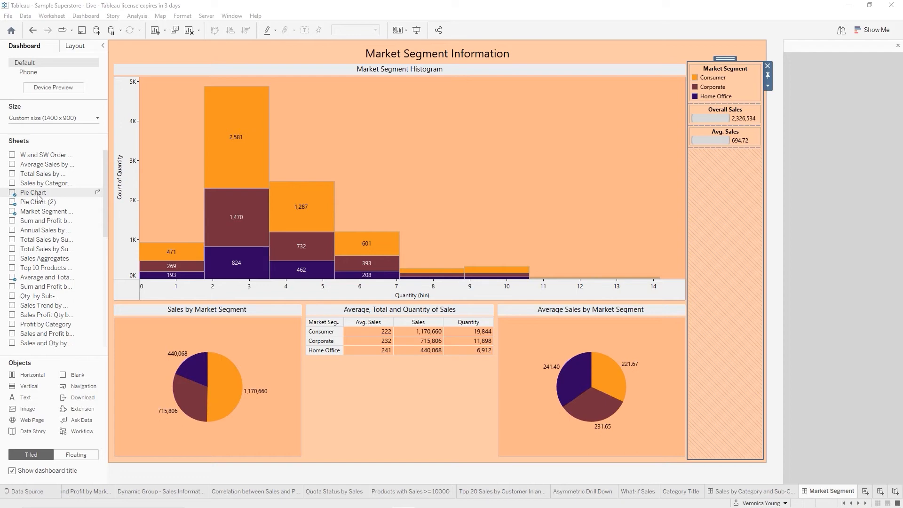
# Check the caption on the Pie Chart worksheet and return to the Market Segment dashboard.
pyautogui.click(98, 193)
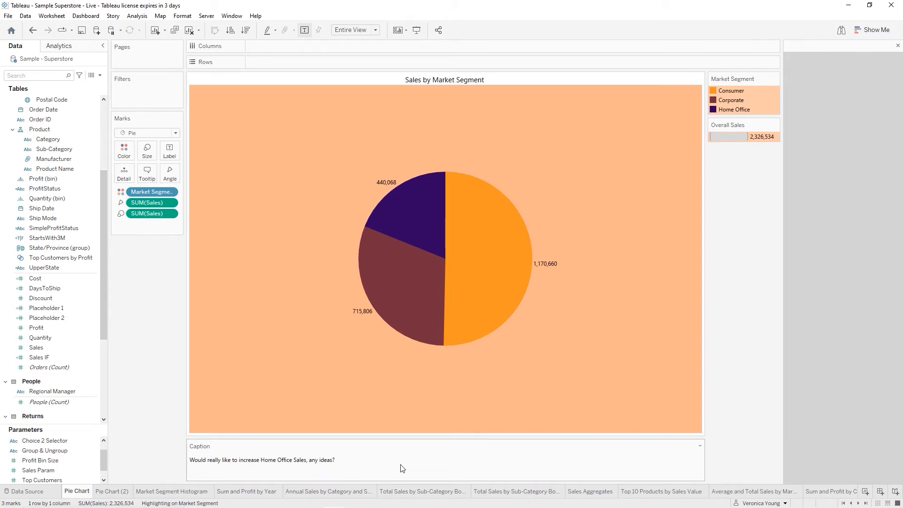
pyautogui.click(864, 504)
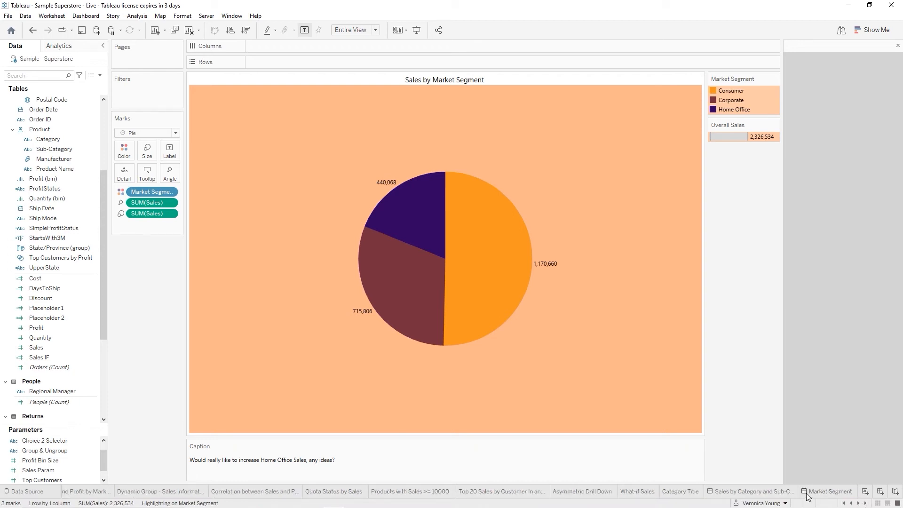
pyautogui.click(820, 494)
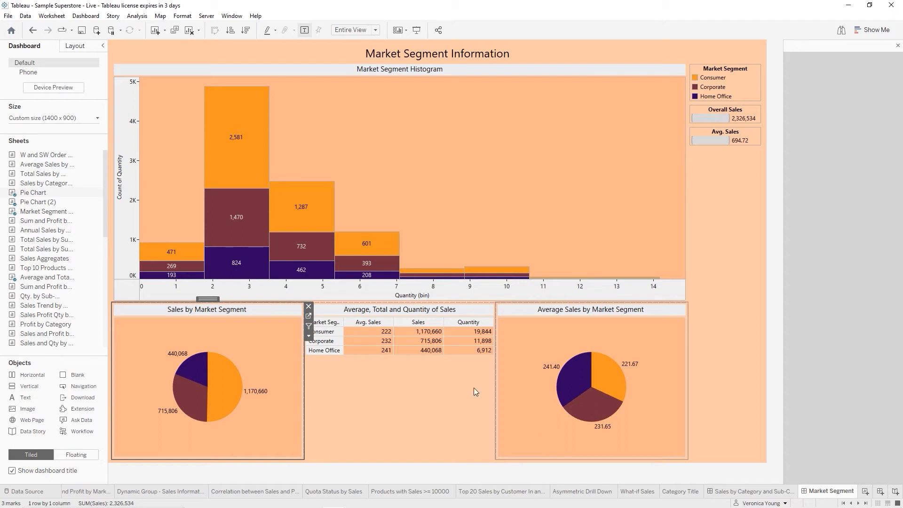
# Show the worksheet caption beneath the Sales by Market Segment pie chart on the dashboard.
pyautogui.click(51, 16)
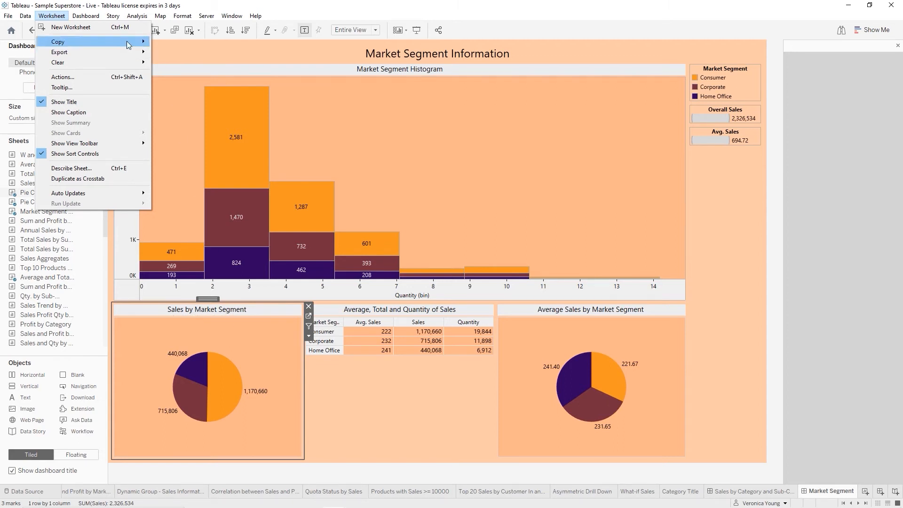
pyautogui.click(59, 16)
pyautogui.click(64, 17)
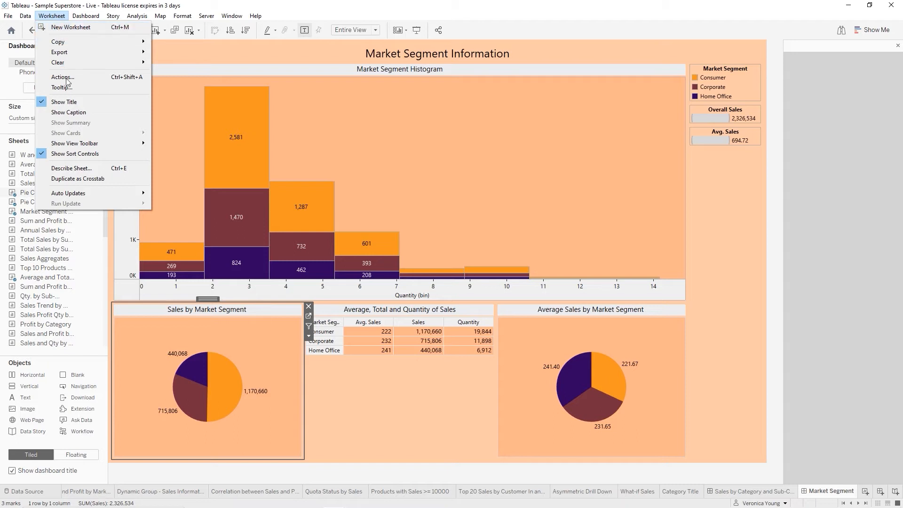
pyautogui.click(77, 113)
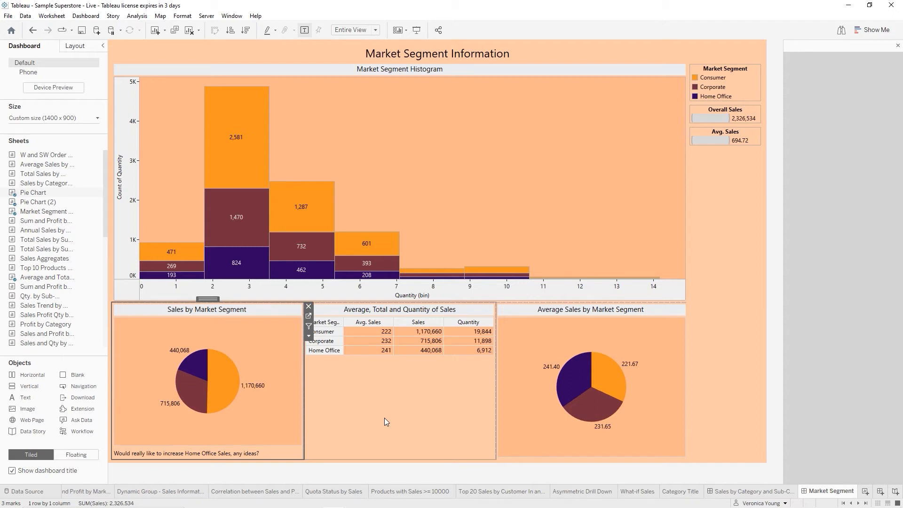
pyautogui.click(749, 221)
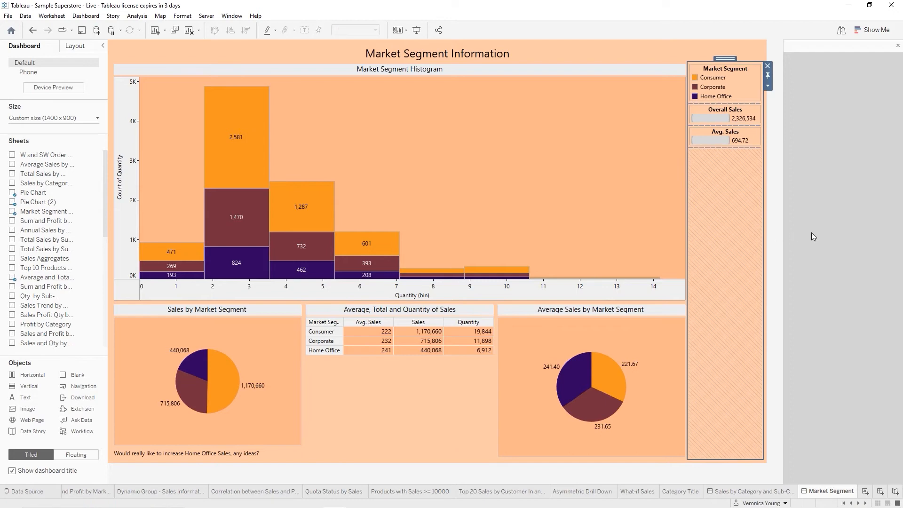
pyautogui.click(770, 252)
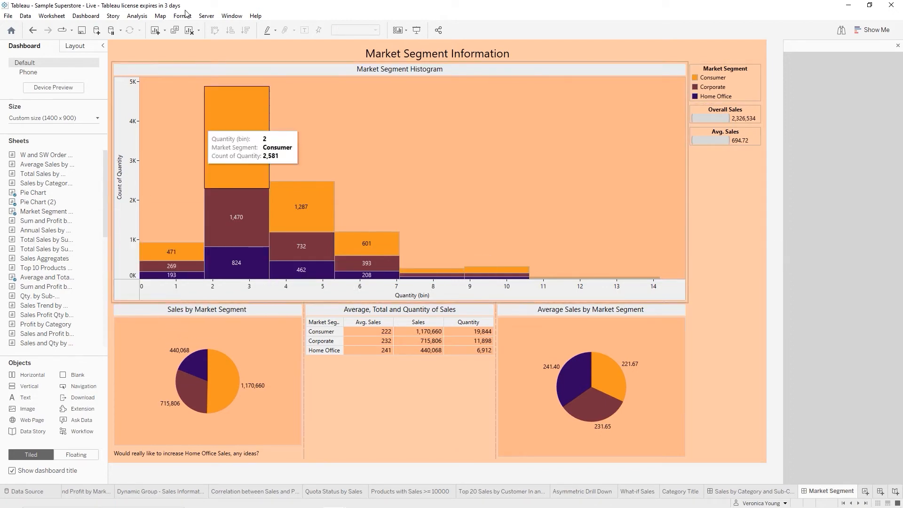
pyautogui.click(49, 16)
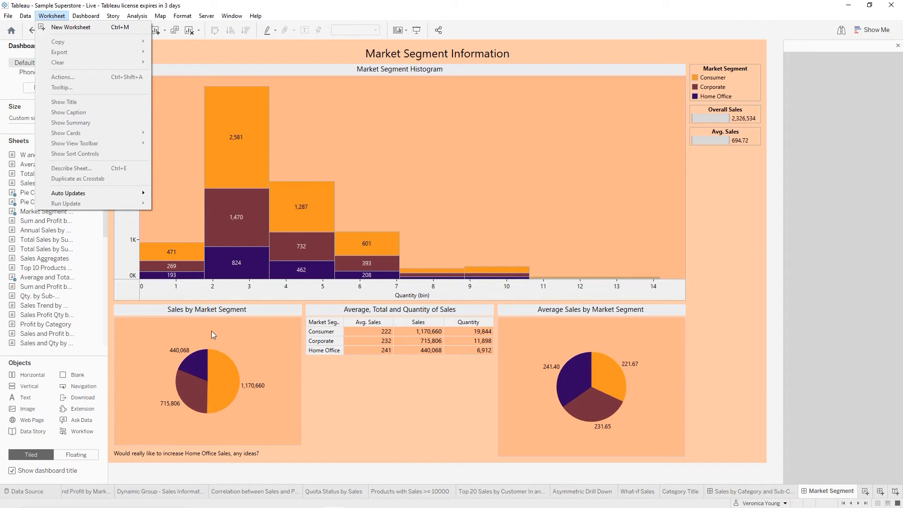
pyautogui.click(557, 329)
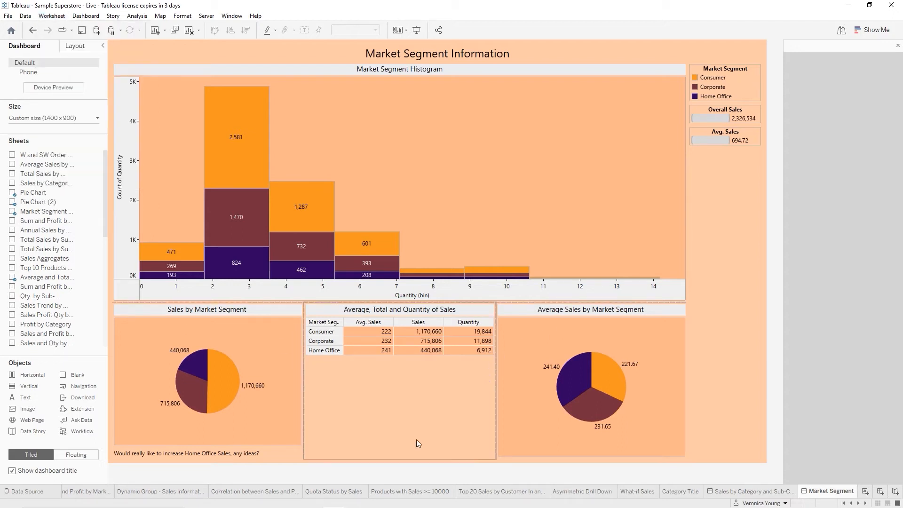
# Annotate the Home Office slice of the Sales by Market Segment pie, adding the line "Let's get these values up by the end of 2023.".
pyautogui.click(150, 455)
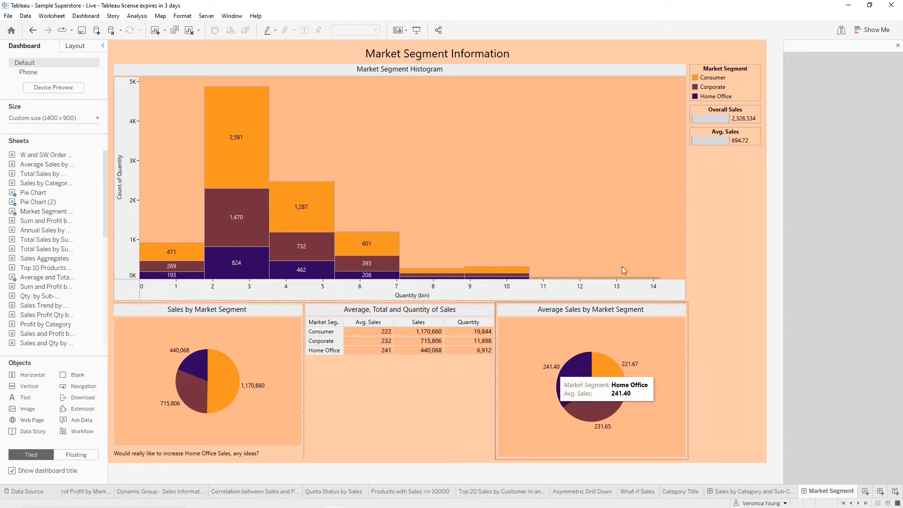
pyautogui.press('Tab')
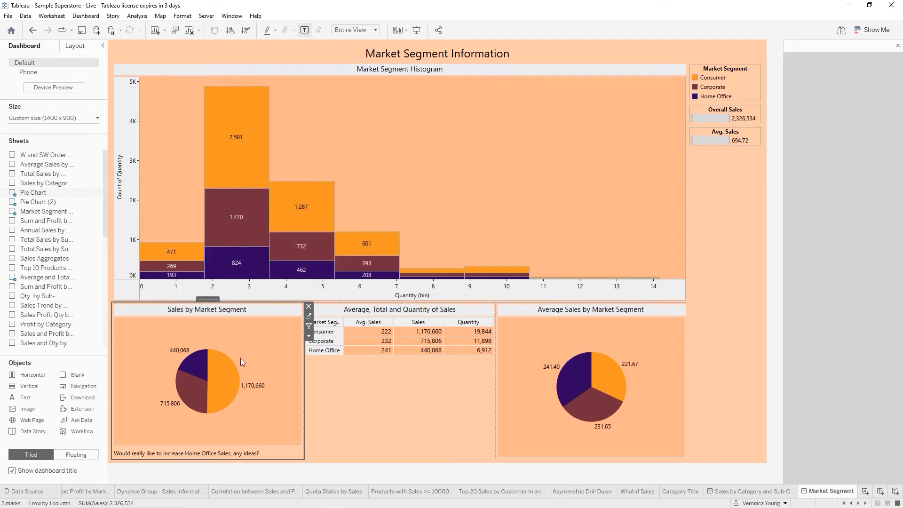
pyautogui.moveTo(200, 366)
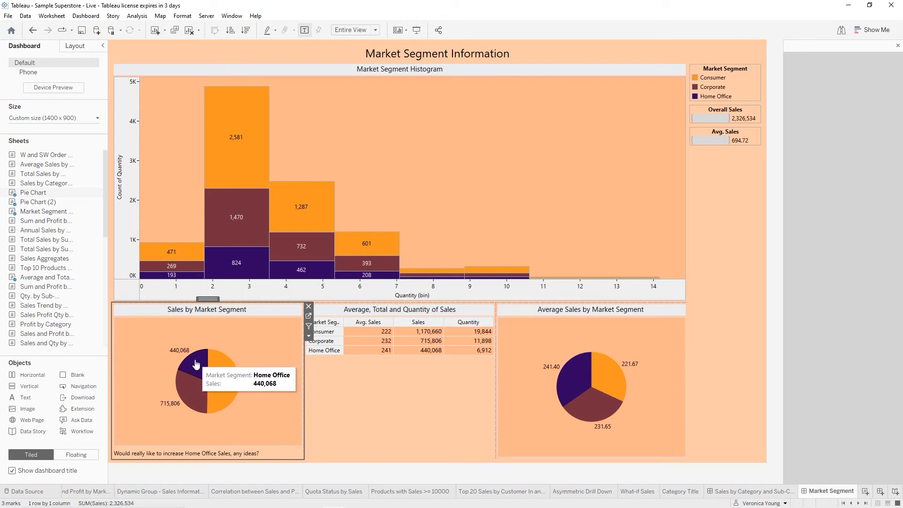
pyautogui.click(197, 367)
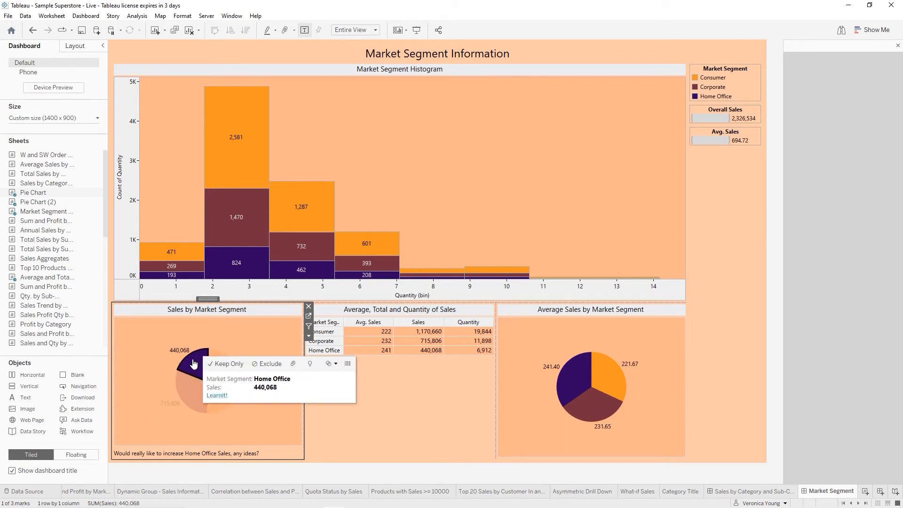
pyautogui.rightClick(193, 363)
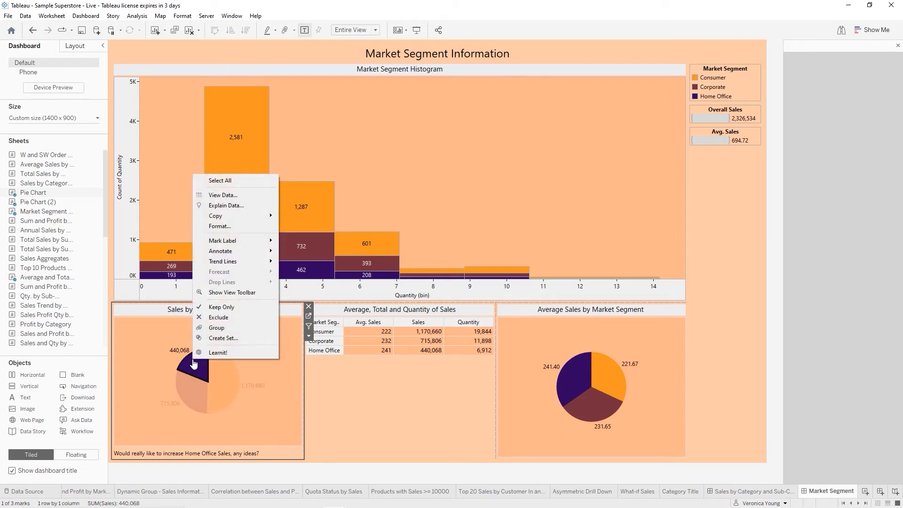
pyautogui.moveTo(240, 257)
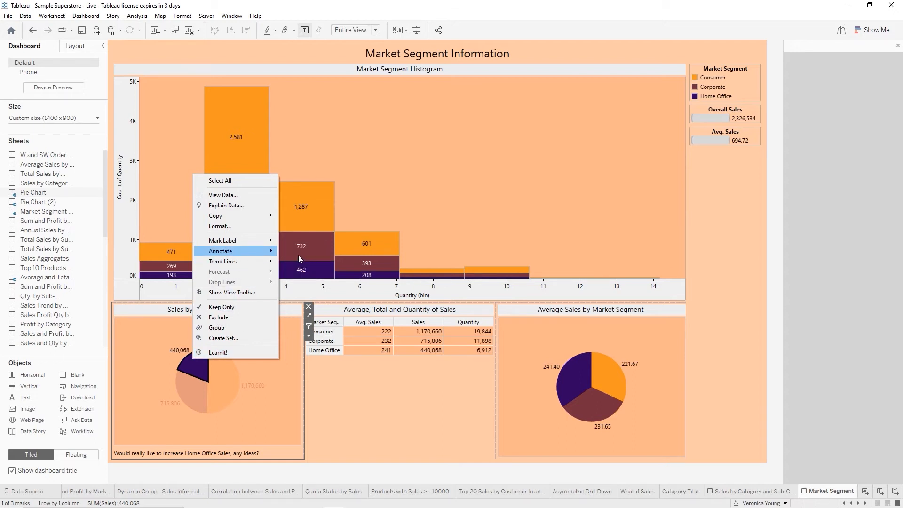
pyautogui.click(298, 255)
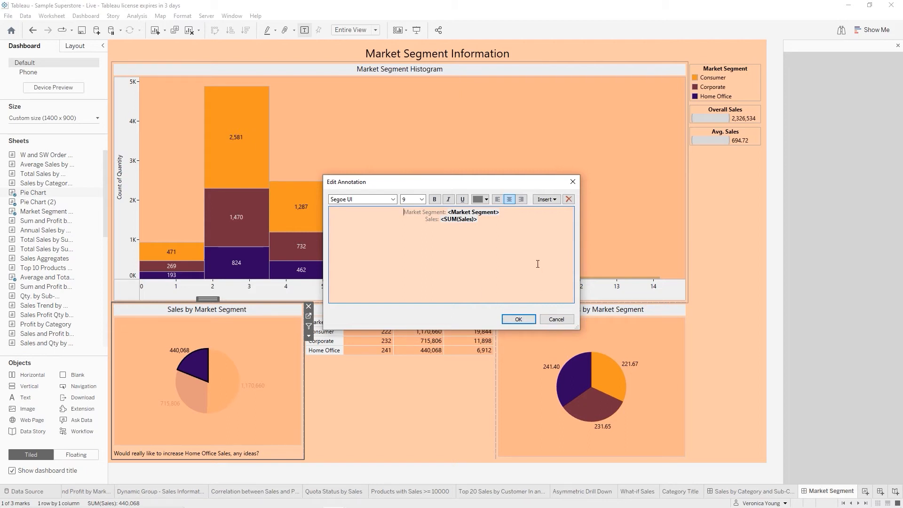
pyautogui.click(494, 220)
pyautogui.press('Return')
pyautogui.write("Let's get these values up by")
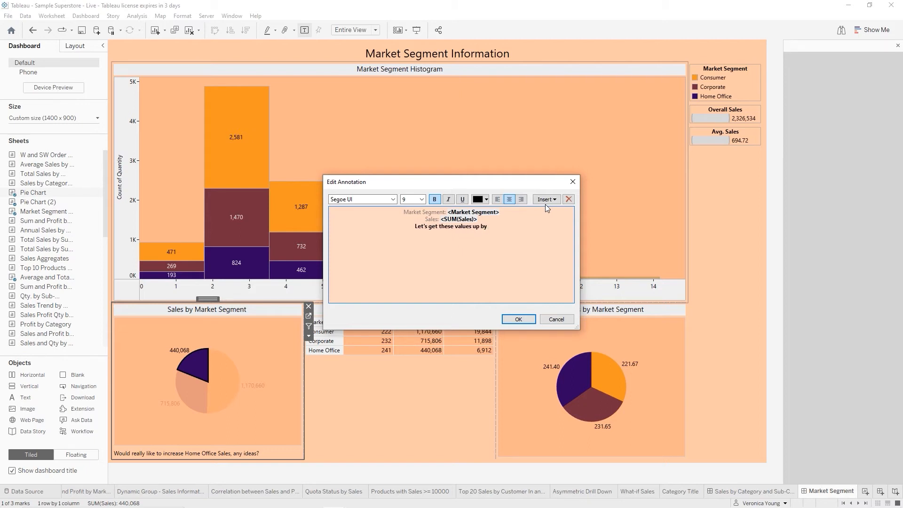
pyautogui.write(' the end of 2023.')
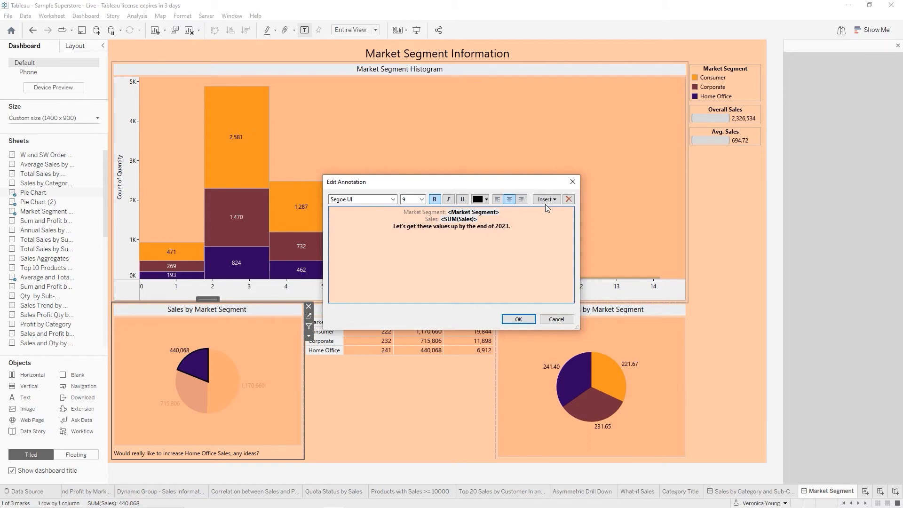
pyautogui.click(519, 319)
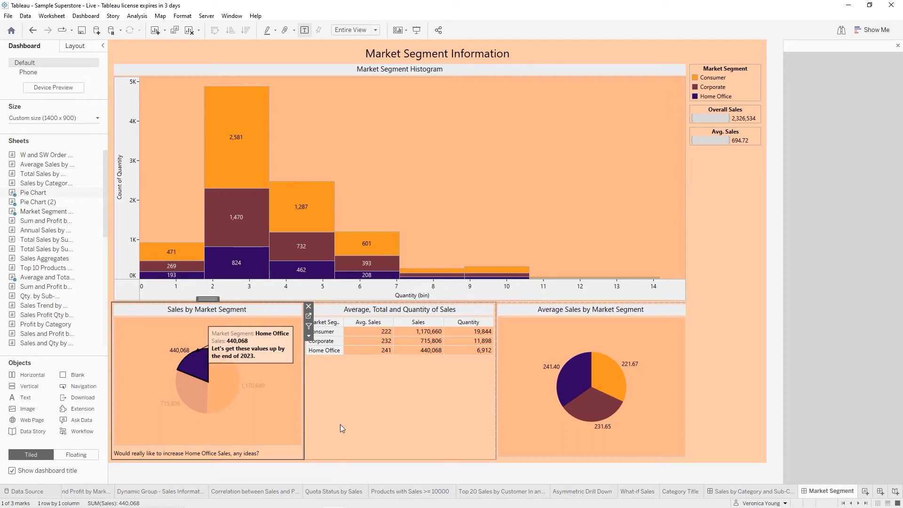
# Move the Home Office annotation to the upper-left corner of its pie chart pane and narrow its box.
pyautogui.moveTo(217, 392)
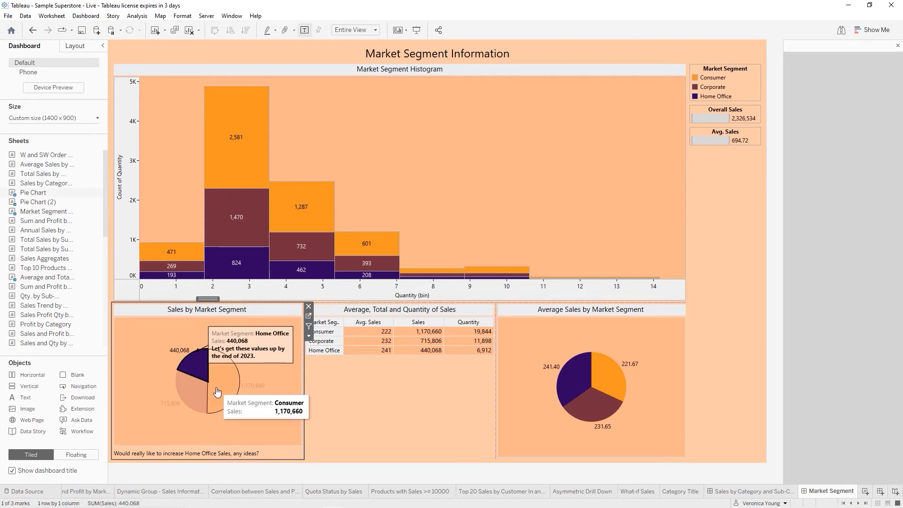
pyautogui.click(172, 417)
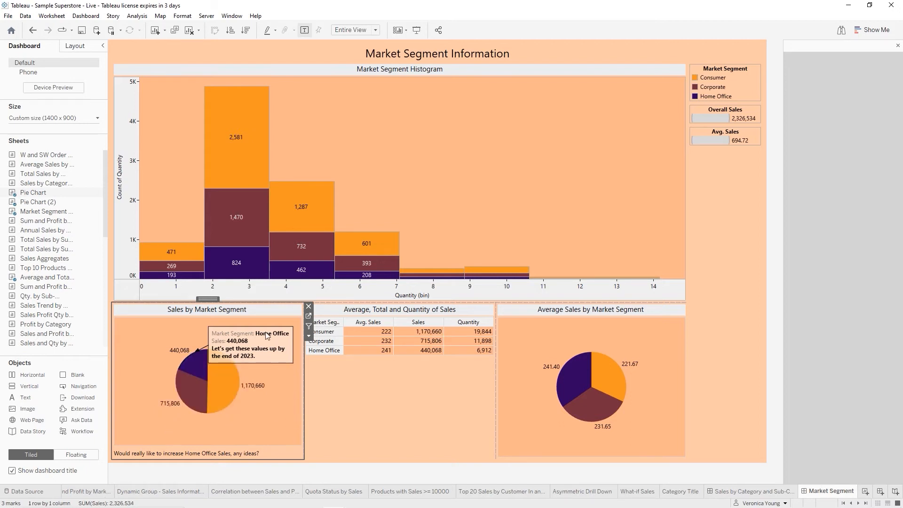
pyautogui.click(252, 334)
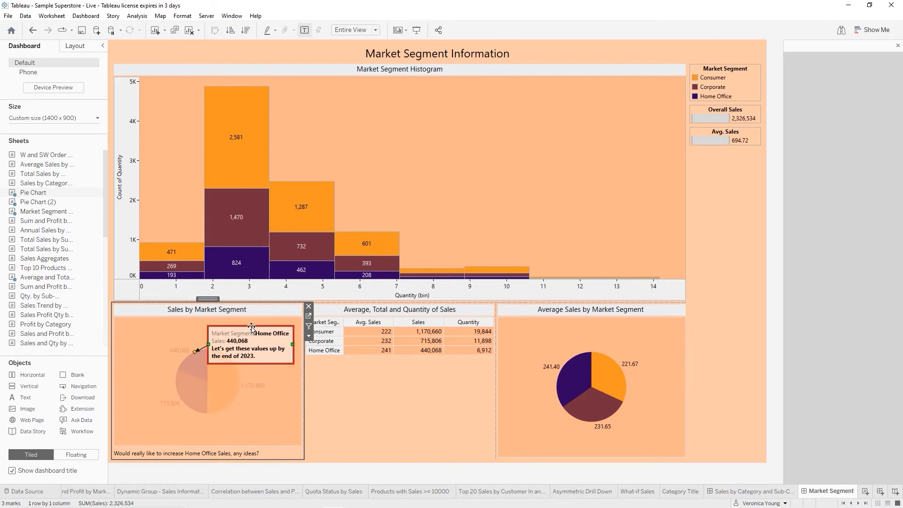
pyautogui.moveTo(255, 326); pyautogui.dragTo(159, 322)
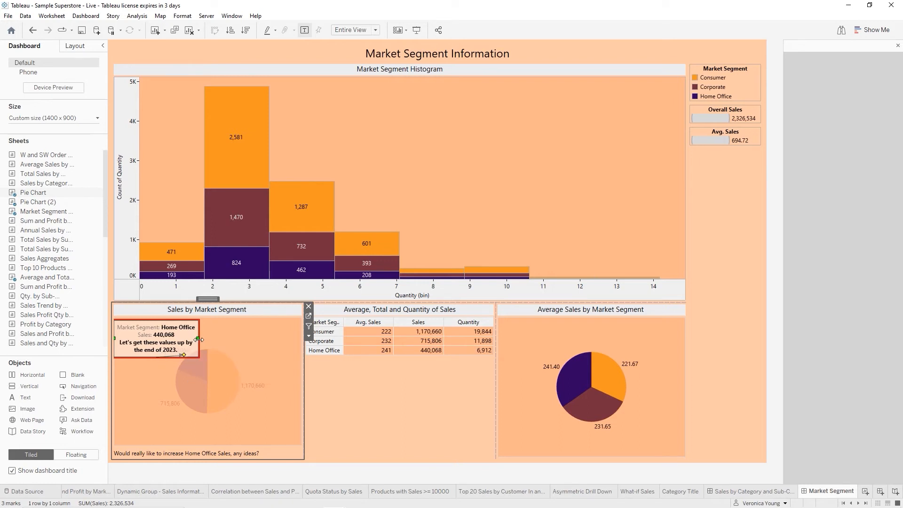
pyautogui.moveTo(199, 339); pyautogui.dragTo(176, 339)
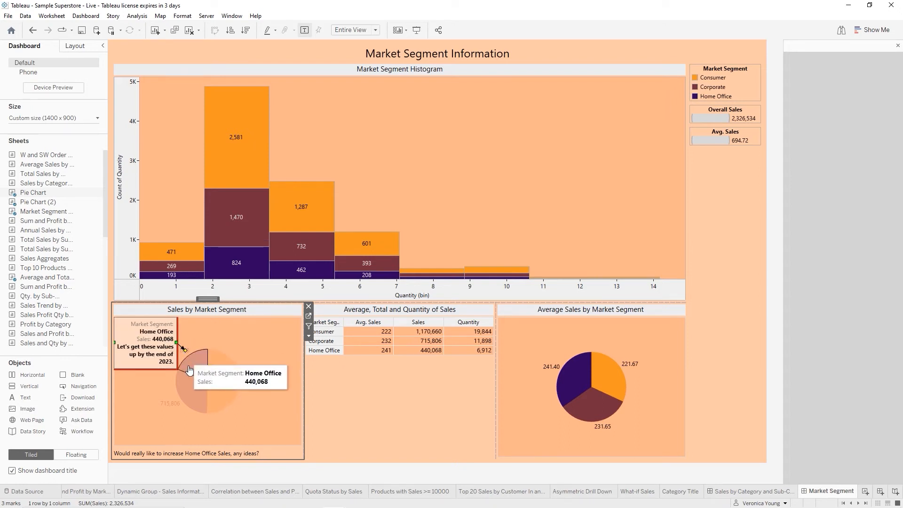
# Edit the Home Office annotation to remove its Market Segment and Sales lines, and center the remaining sentence.
pyautogui.rightClick(158, 342)
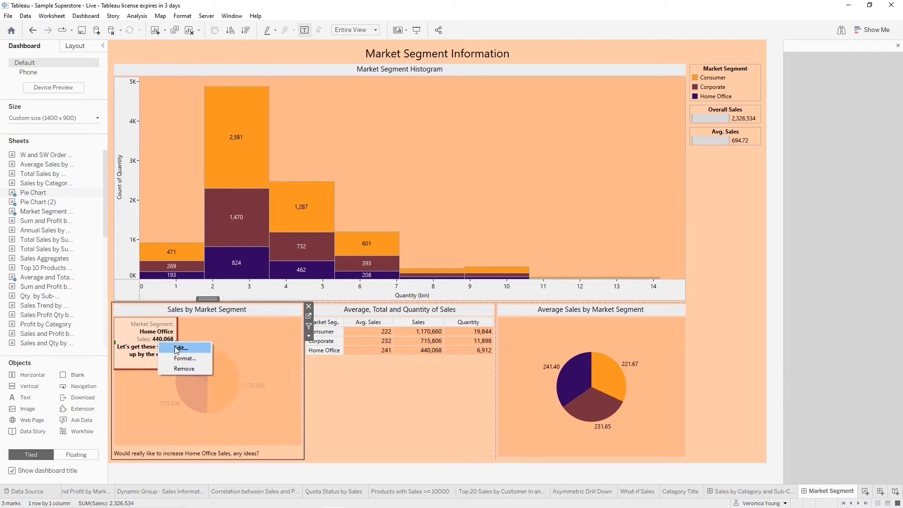
pyautogui.click(174, 347)
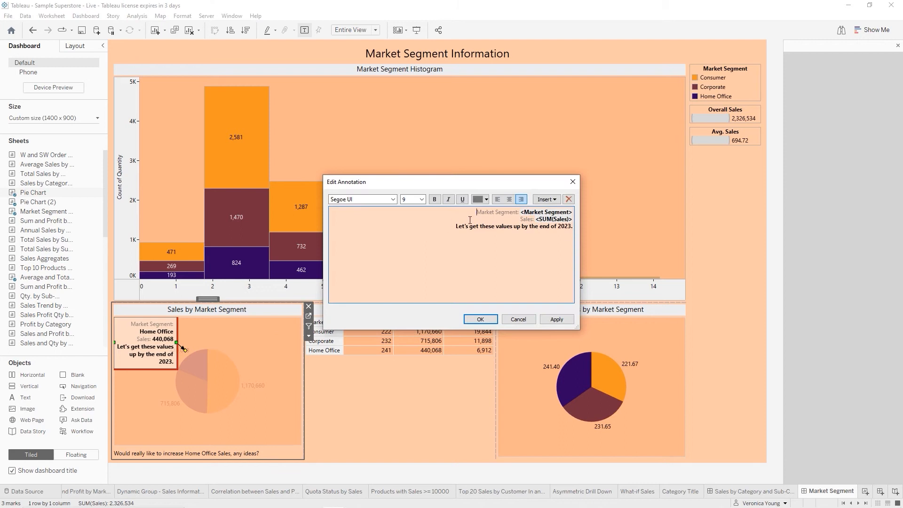
pyautogui.moveTo(476, 212)
pyautogui.mouseDown()
pyautogui.moveTo(576, 227)
pyautogui.moveTo(574, 220)
pyautogui.mouseUp()
pyautogui.press('Delete')
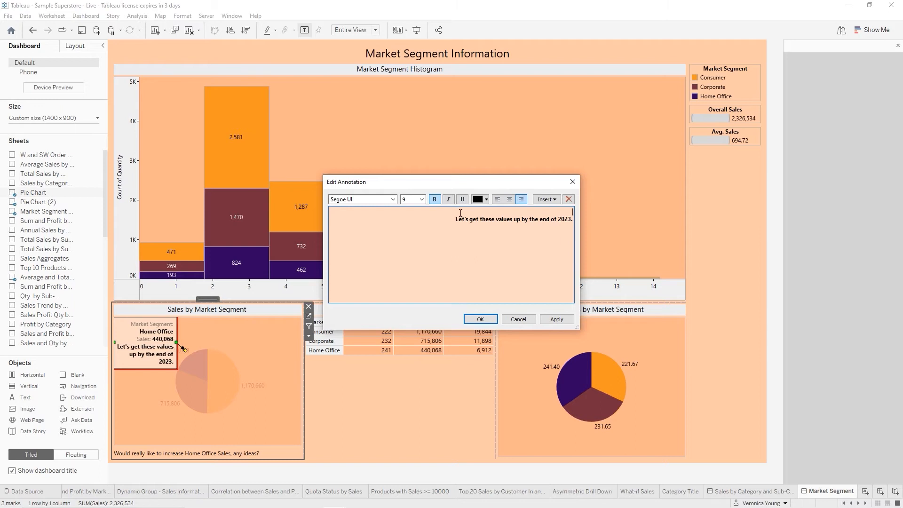
pyautogui.press('Delete')
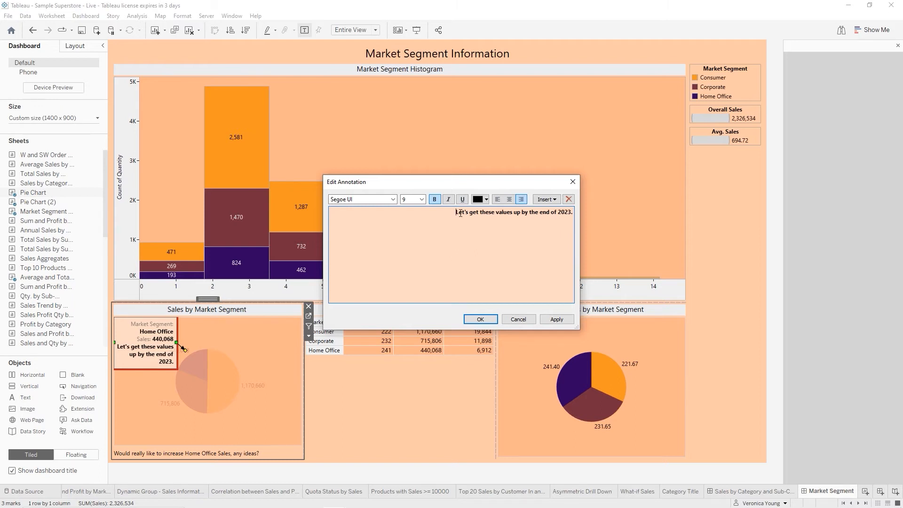
pyautogui.click(509, 198)
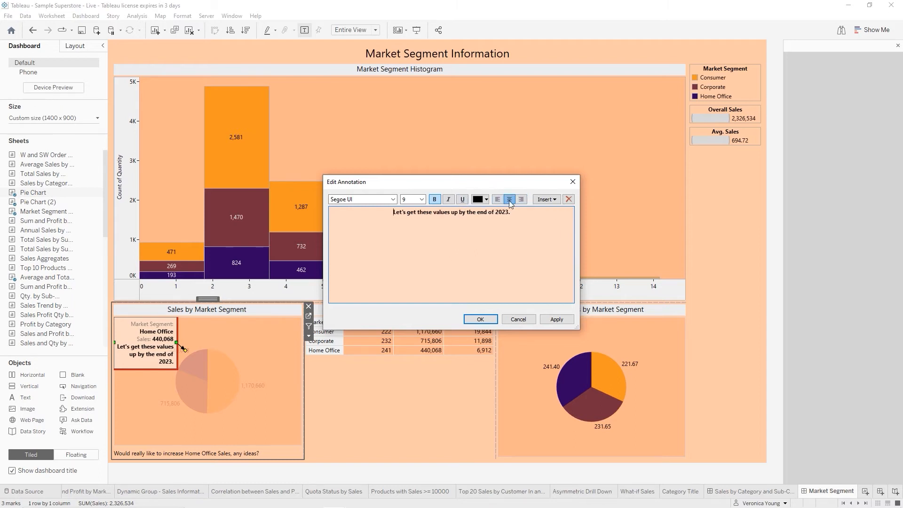
pyautogui.click(480, 319)
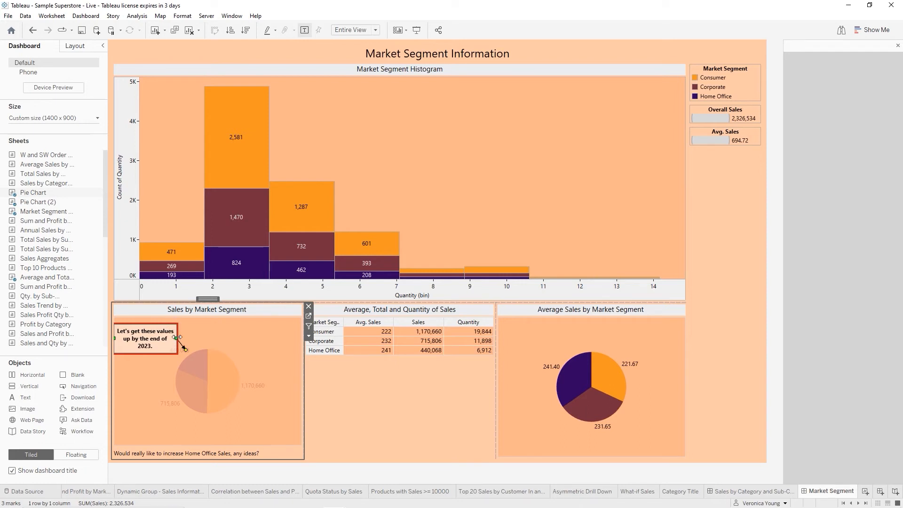
# Move the Home Office annotation above the Sales by Market Segment pie and widen its box to fit the text on two lines.
pyautogui.moveTo(178, 337)
pyautogui.mouseDown()
pyautogui.moveTo(197, 337)
pyautogui.moveTo(163, 326)
pyautogui.moveTo(216, 320)
pyautogui.mouseUp()
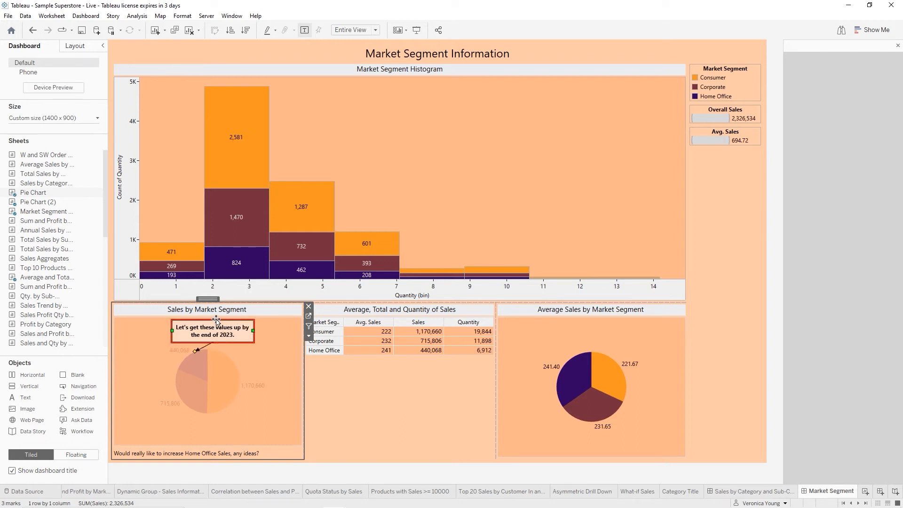
pyautogui.click(286, 359)
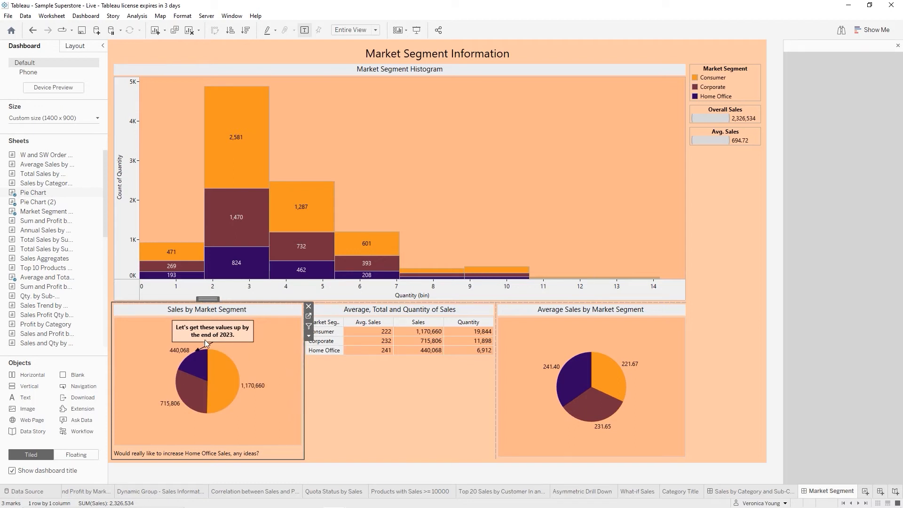
pyautogui.moveTo(195, 362)
# Create a new dashboard and place the Sales by State sheet on it.
pyautogui.click(756, 492)
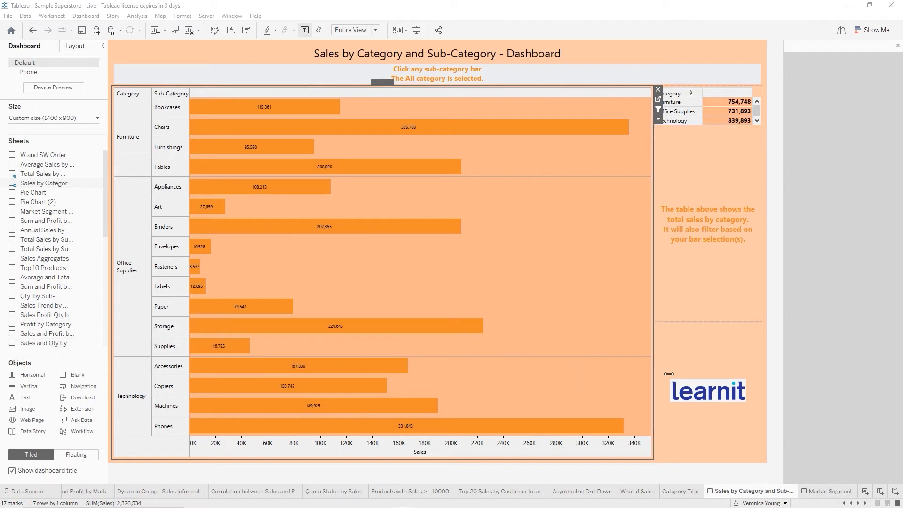
pyautogui.moveTo(877, 486)
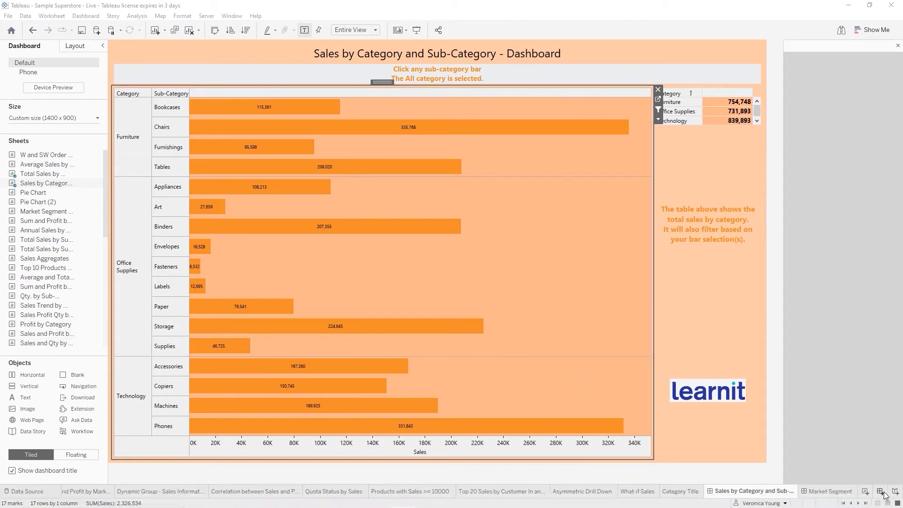
pyautogui.click(882, 493)
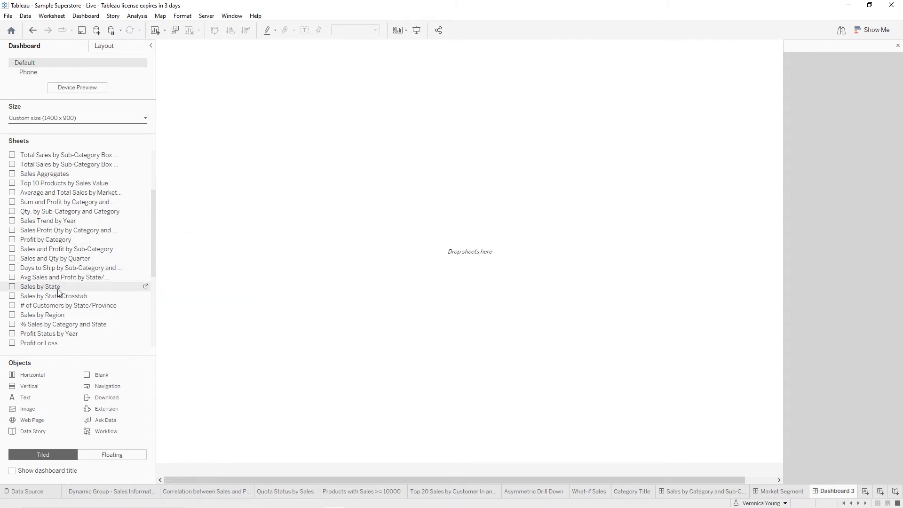
pyautogui.moveTo(59, 292); pyautogui.dragTo(288, 265)
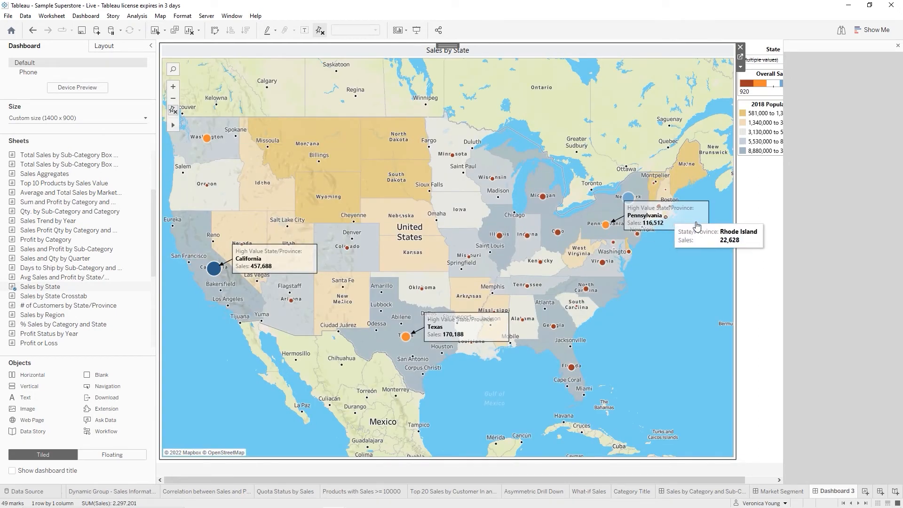
# Move the Pennsylvania annotation on the Sales by State map down, away from the New England states.
pyautogui.click(697, 224)
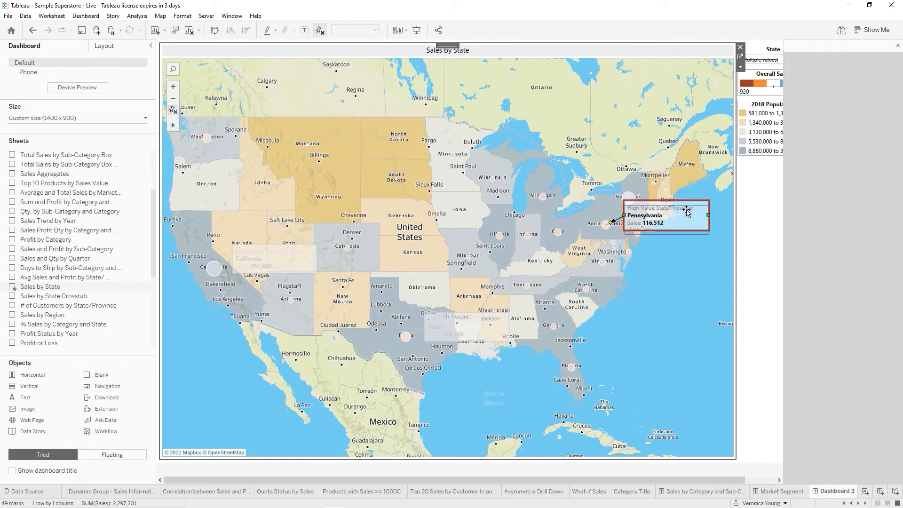
pyautogui.moveTo(686, 201); pyautogui.dragTo(688, 221)
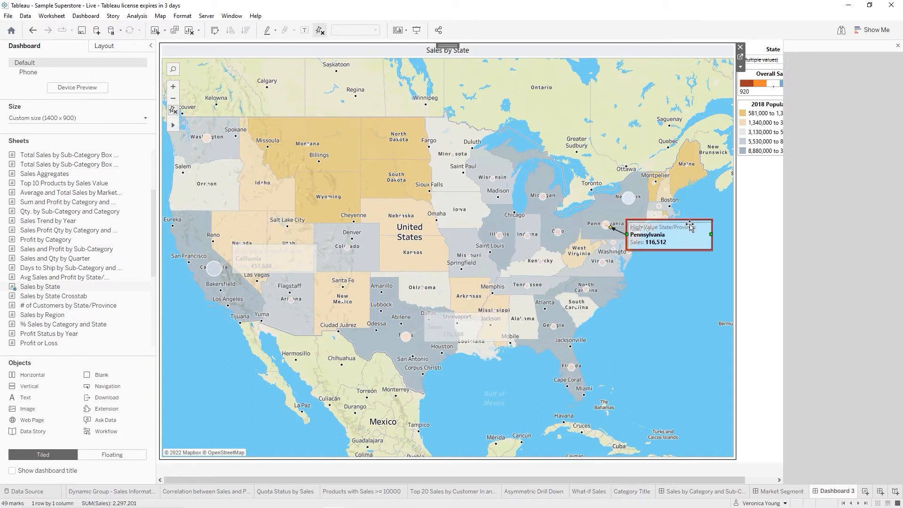
# Annotate the New York mark with its state and sales, adding "High Value" before State/Province and left-aligning the text.
pyautogui.moveTo(628, 199)
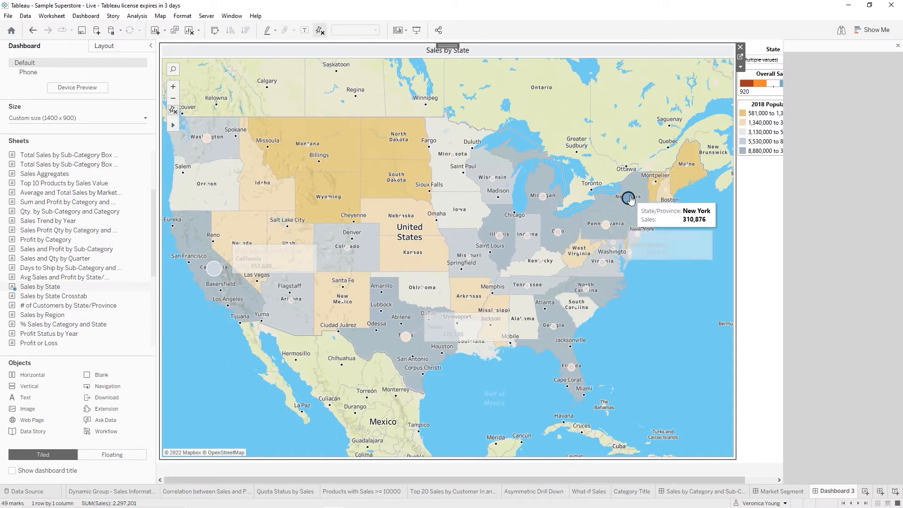
pyautogui.rightClick(630, 199)
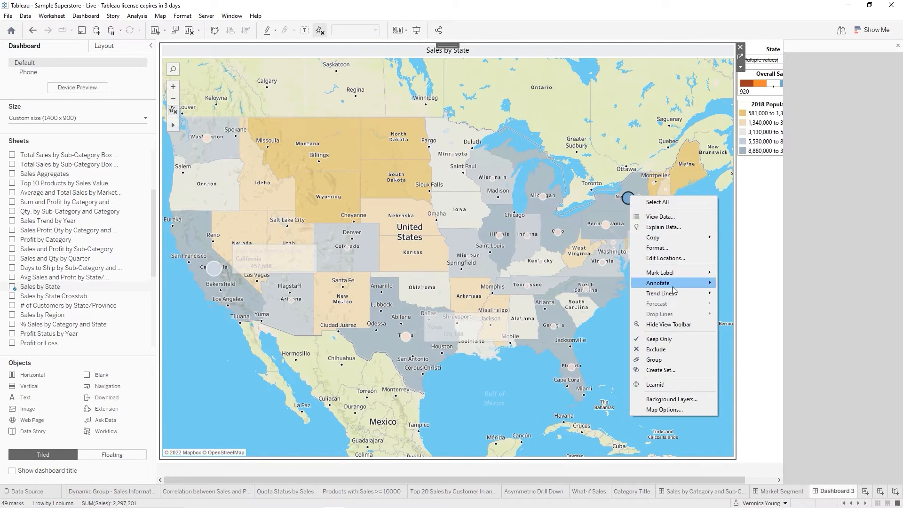
pyautogui.moveTo(674, 283)
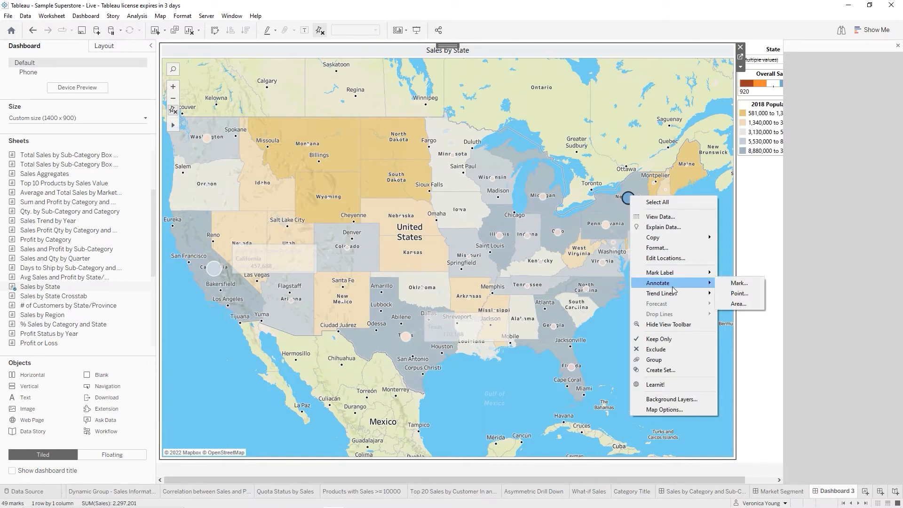
pyautogui.click(734, 284)
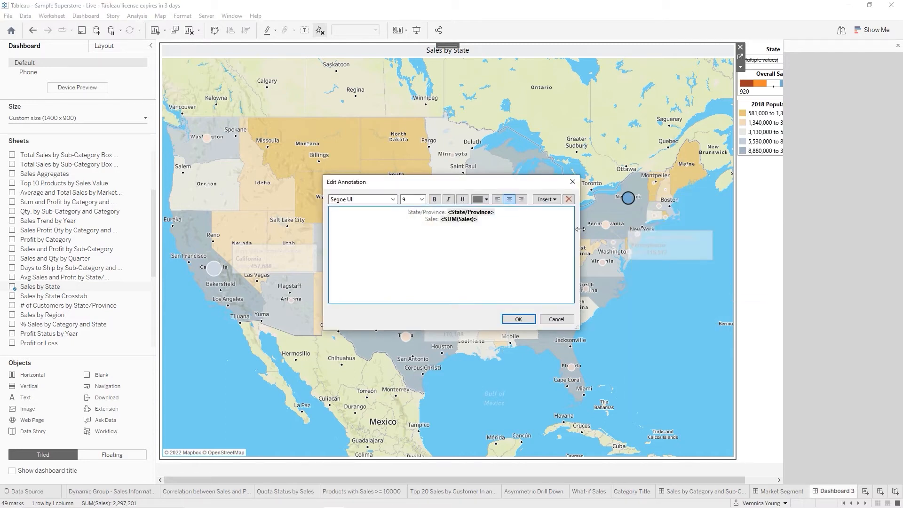
pyautogui.write('Jo')
pyautogui.press('BackSpace')
pyautogui.press('BackSpace')
pyautogui.write('High Value')
pyautogui.click(527, 320)
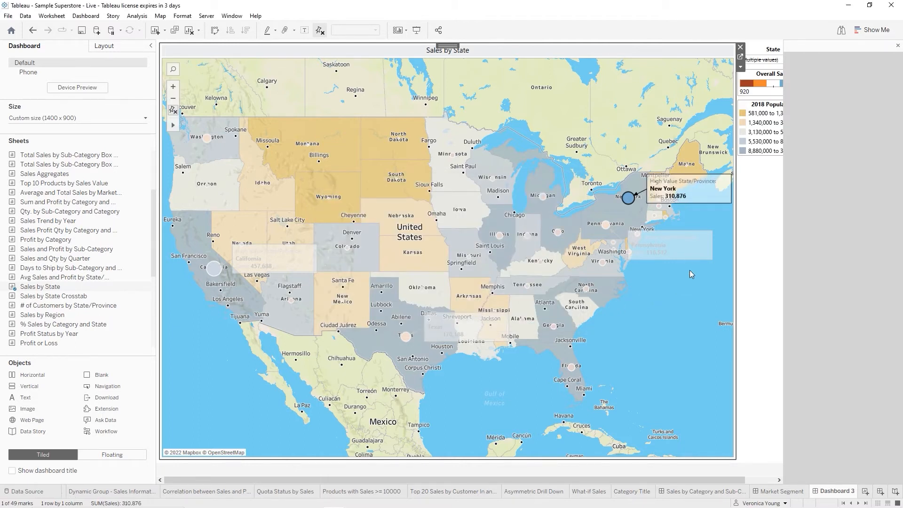
pyautogui.click(629, 200)
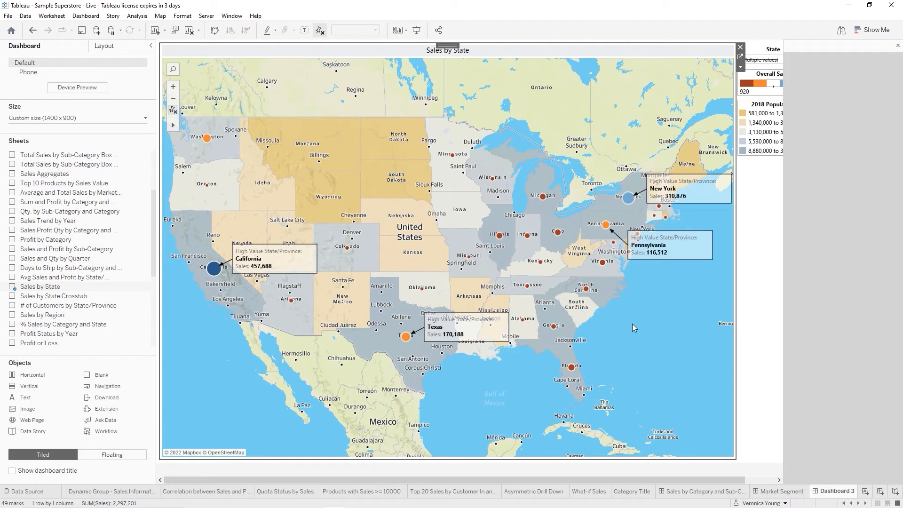
# Narrow the Sales by State map to give its filter and legends more room, and shrink the empty Show Me pane.
pyautogui.hotkey('ctrl', 'z')
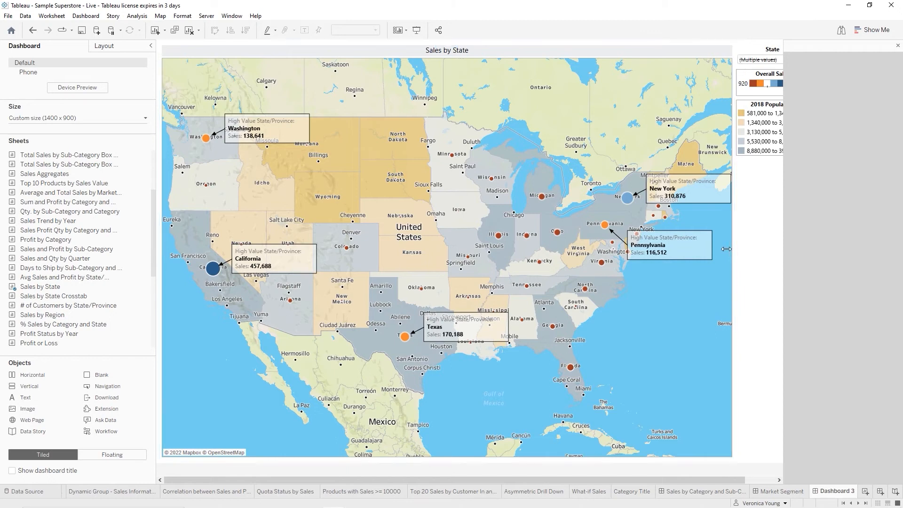
pyautogui.moveTo(734, 246); pyautogui.dragTo(702, 258)
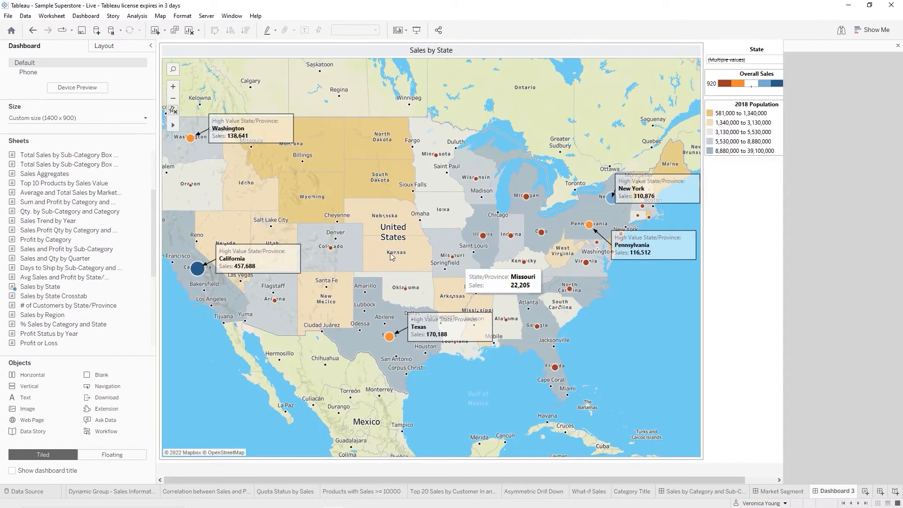
pyautogui.scroll(-2, 388, 205)
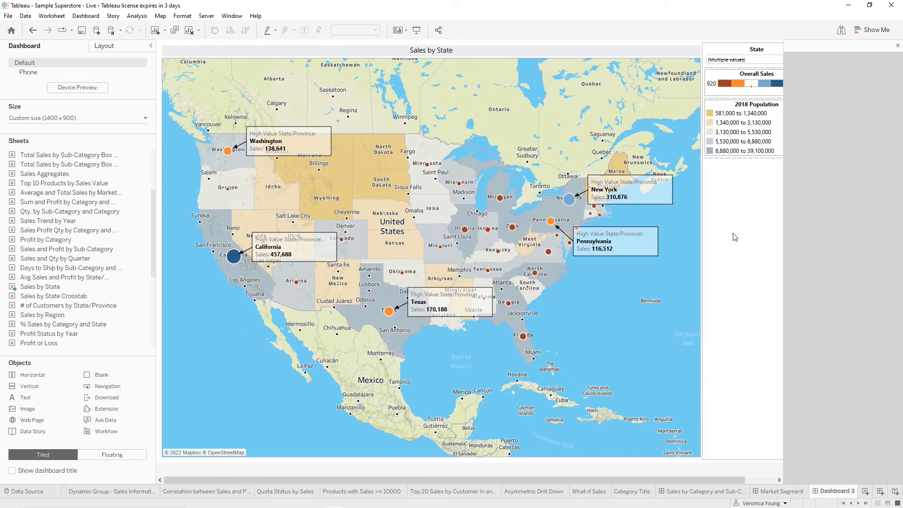
pyautogui.moveTo(783, 225); pyautogui.dragTo(832, 218)
pyautogui.click(764, 75)
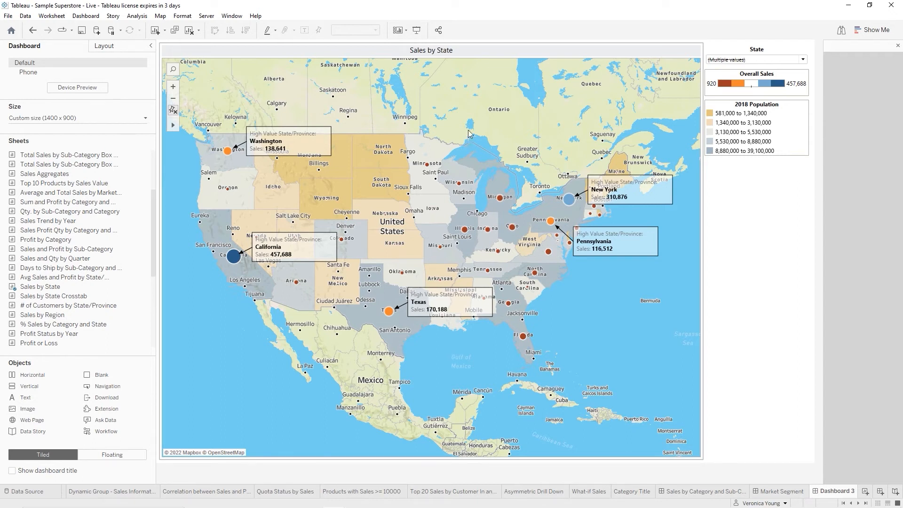
pyautogui.moveTo(632, 215)
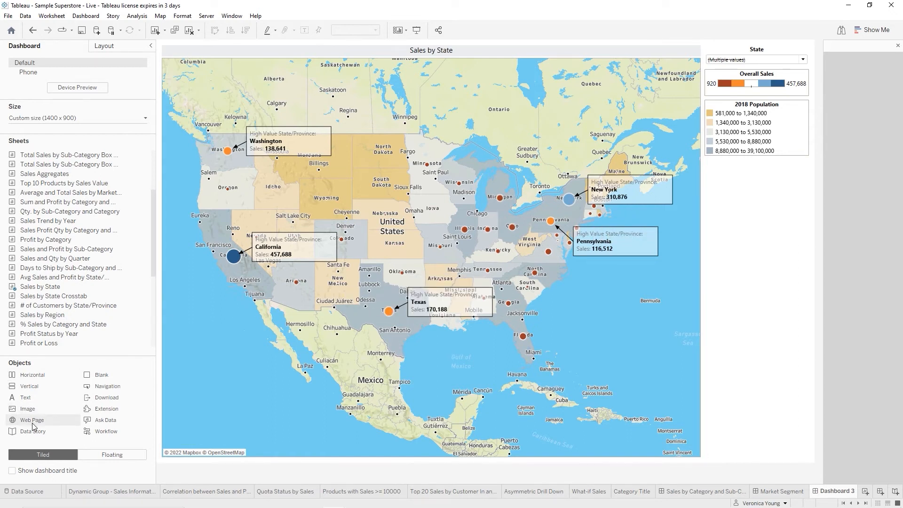
pyautogui.moveTo(32, 423)
pyautogui.mouseDown()
pyautogui.moveTo(190, 425)
pyautogui.moveTo(240, 402)
pyautogui.mouseUp()
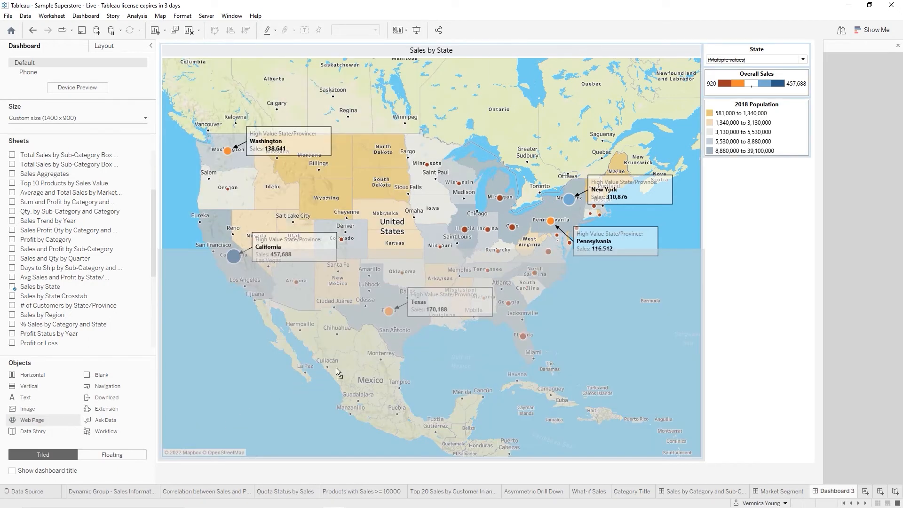
pyautogui.moveTo(513, 348); pyautogui.dragTo(655, 357)
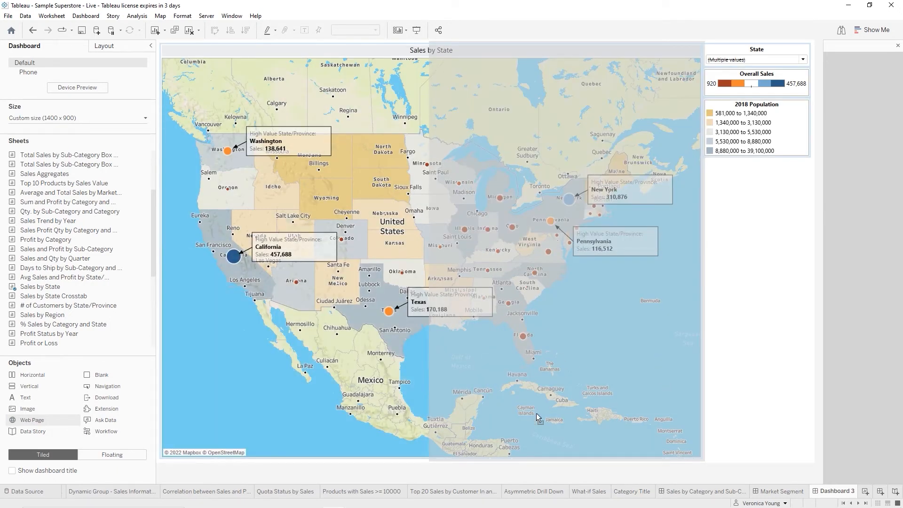
pyautogui.moveTo(536, 413)
pyautogui.mouseDown()
pyautogui.moveTo(229, 406)
pyautogui.moveTo(204, 411)
pyautogui.moveTo(196, 438)
pyautogui.mouseUp()
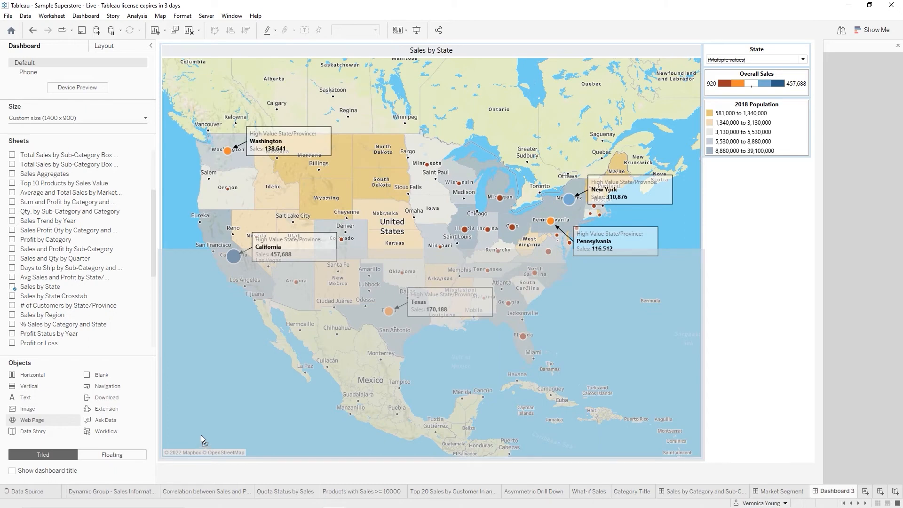
pyautogui.moveTo(201, 436); pyautogui.dragTo(201, 435)
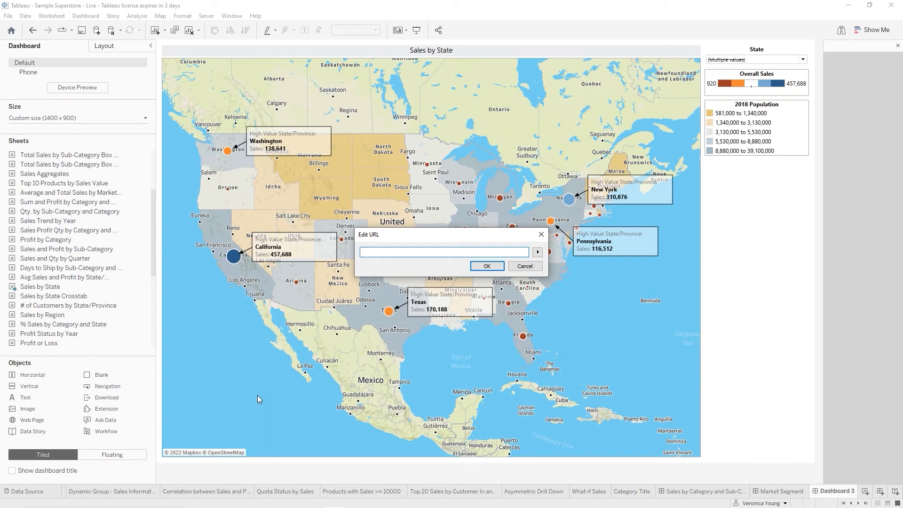
pyautogui.write('ttps://worldpopulationreview.com/states')
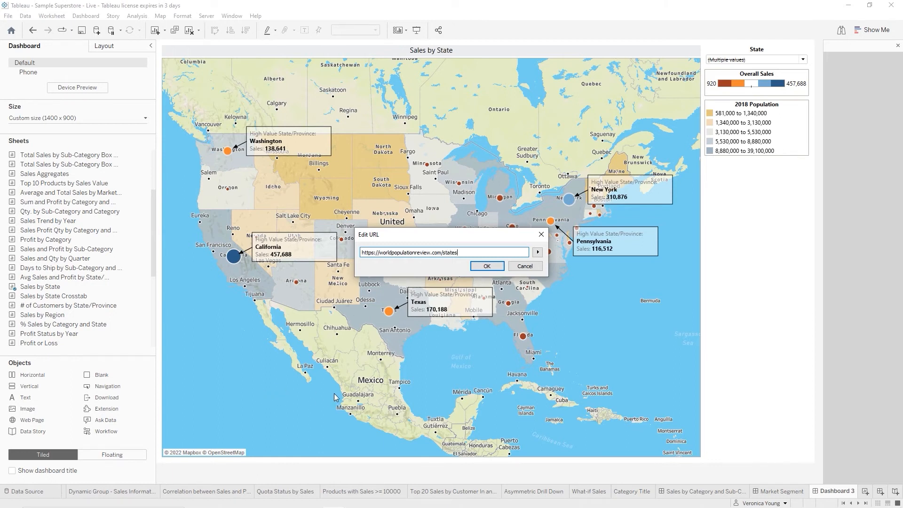
pyautogui.click(489, 266)
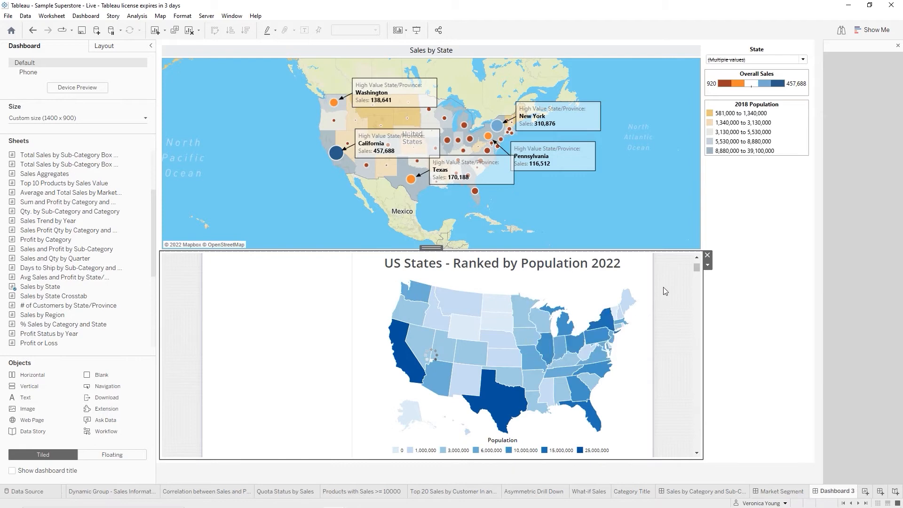
# Examine the 2022 US state population map and ranking lists on the embedded web page.
pyautogui.scroll(-1, 664, 284)
pyautogui.scroll(-9, 663, 284)
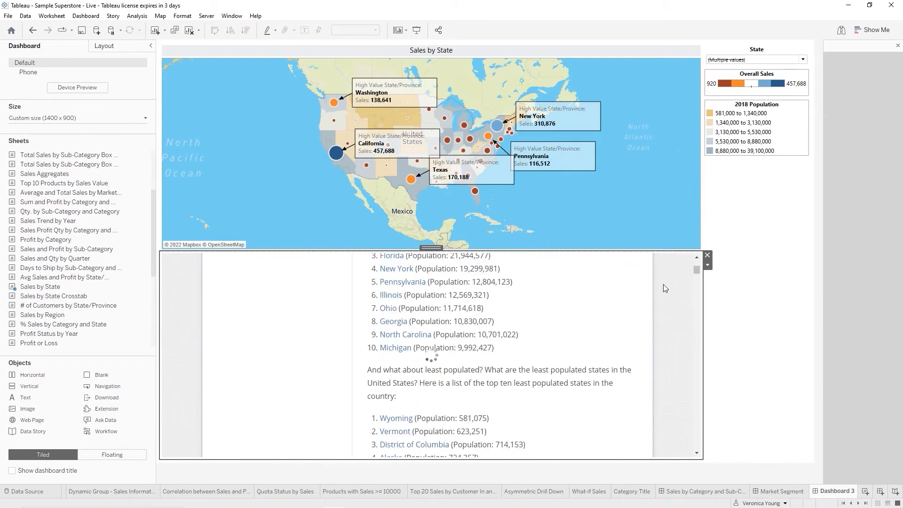
pyautogui.scroll(5, 663, 284)
pyautogui.scroll(5, 663, 284)
pyautogui.scroll(-3, 663, 284)
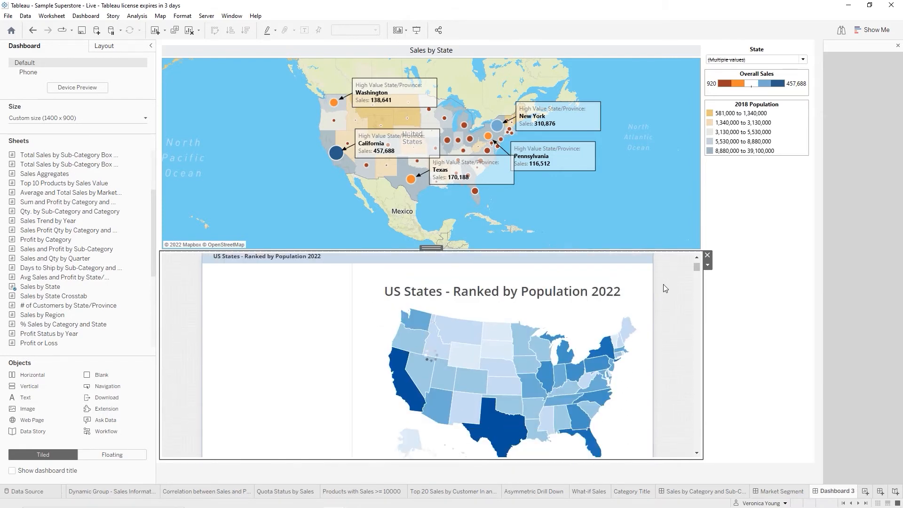
pyautogui.scroll(4, 663, 284)
pyautogui.scroll(-1, 663, 284)
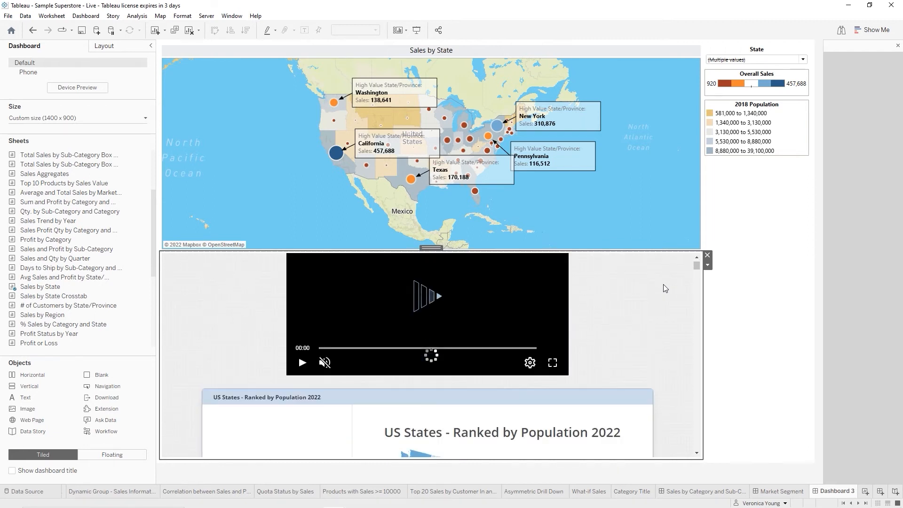
pyautogui.scroll(-1, 663, 287)
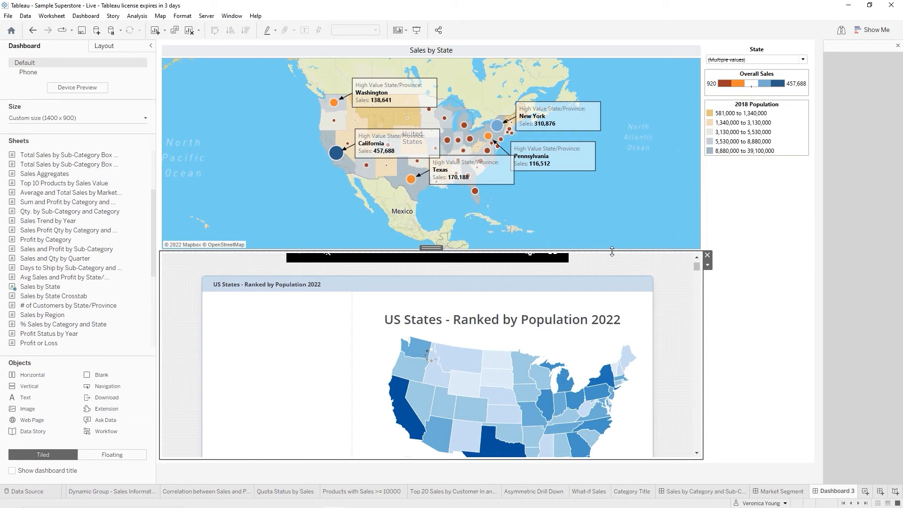
# Remove the embedded web page from the dashboard and add a Go to URL action named "Population Information".
pyautogui.click(708, 256)
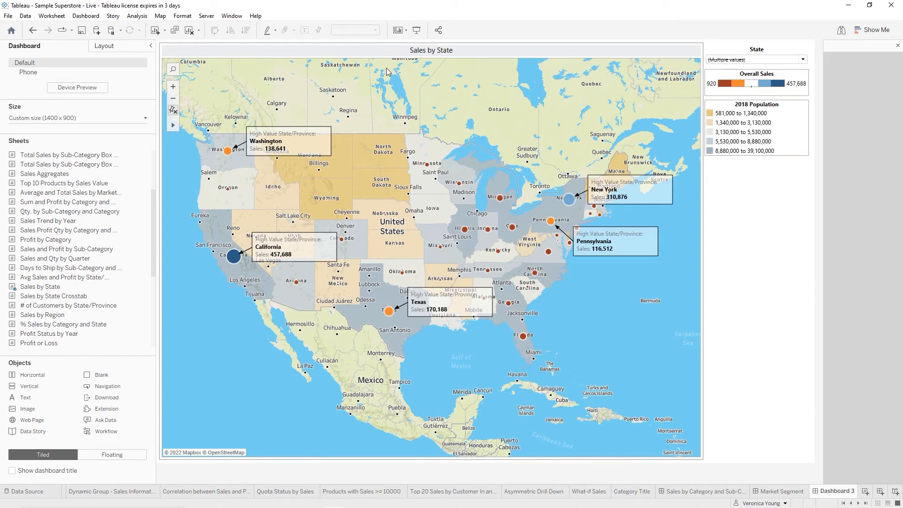
pyautogui.click(87, 17)
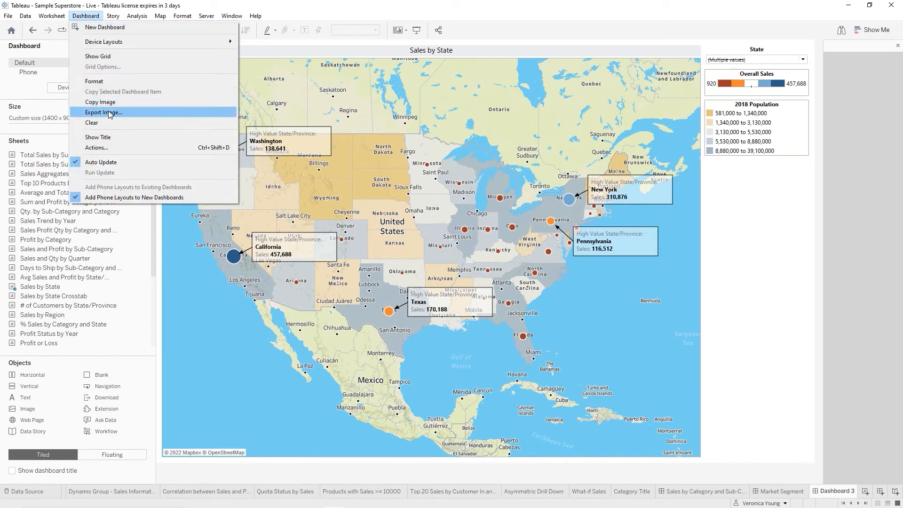
pyautogui.click(120, 149)
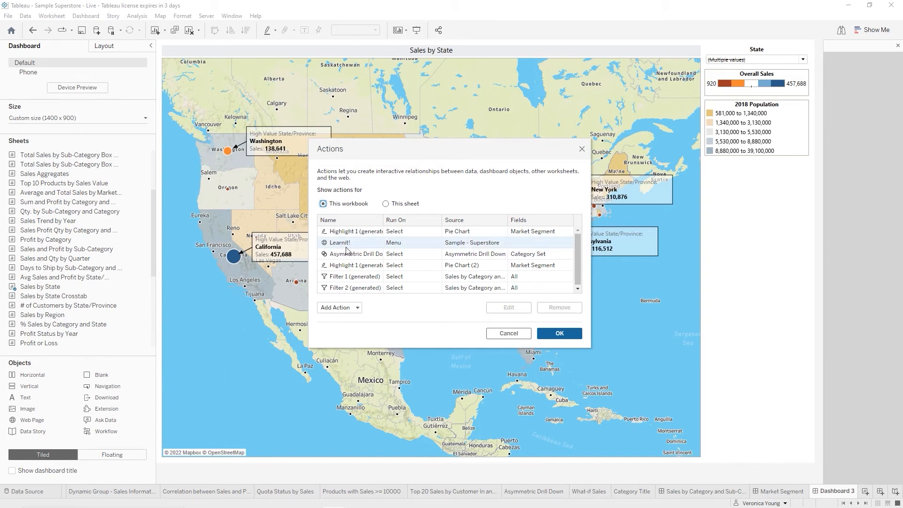
pyautogui.click(357, 311)
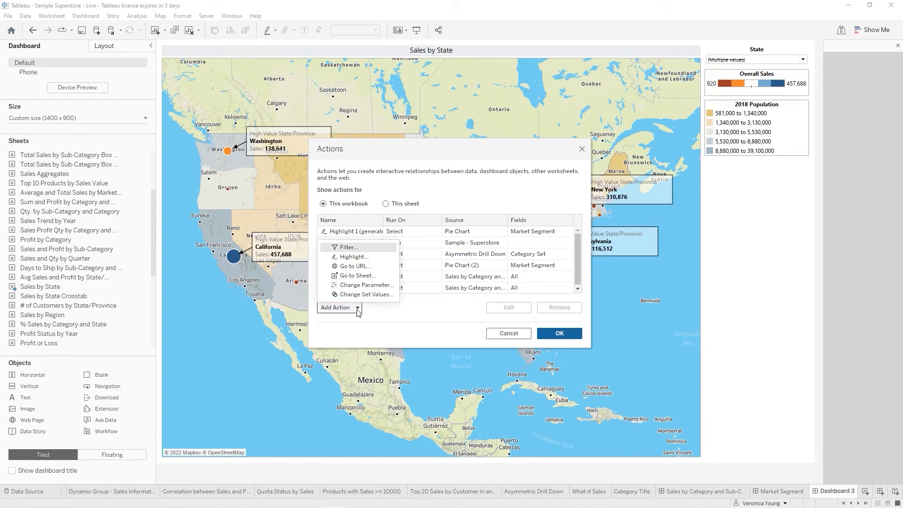
pyautogui.click(356, 268)
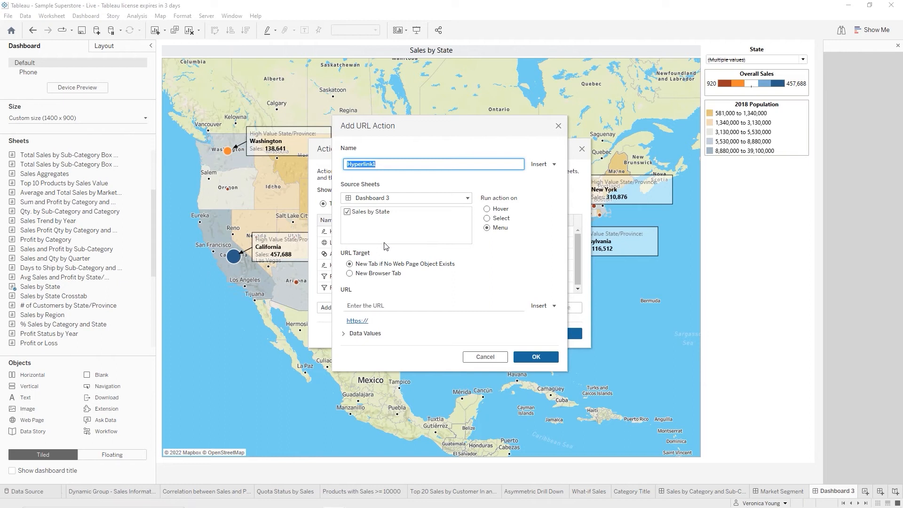
pyautogui.write('Population Information')
# Make the URL action open worldpopulationreview.com/states in a new browser tab and save the dashboard actions.
pyautogui.click(352, 274)
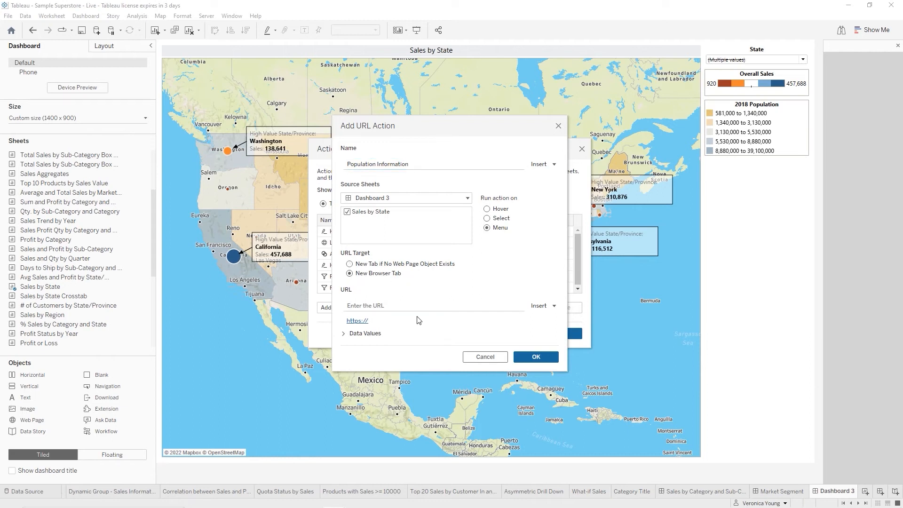
pyautogui.click(404, 305)
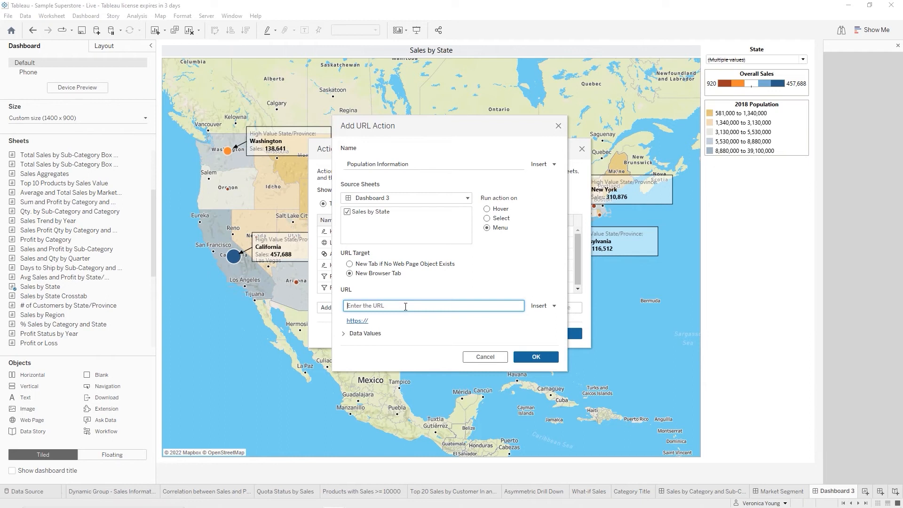
pyautogui.write('worldpopulationreview.com/states')
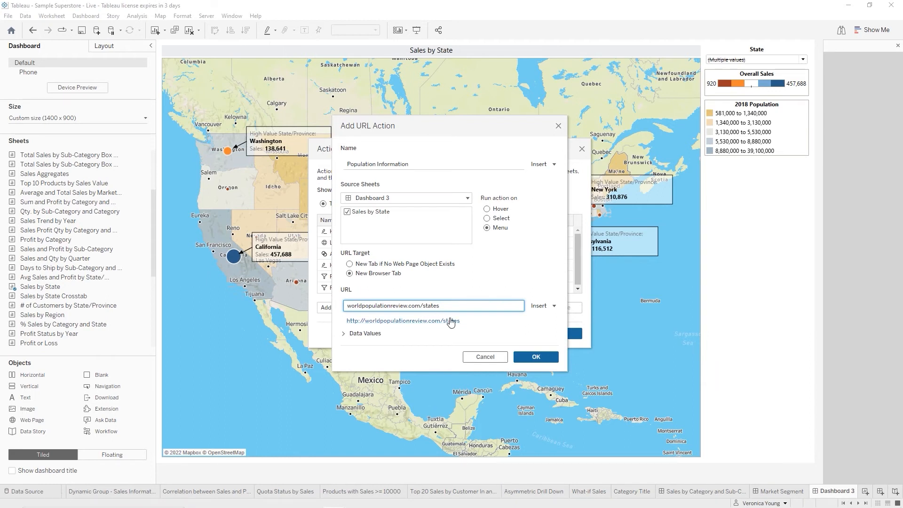
pyautogui.click(525, 358)
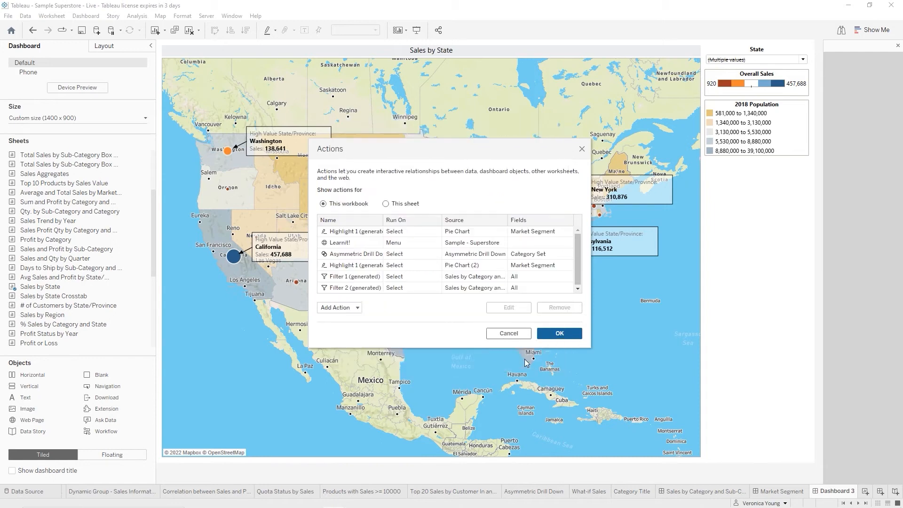
pyautogui.click(559, 334)
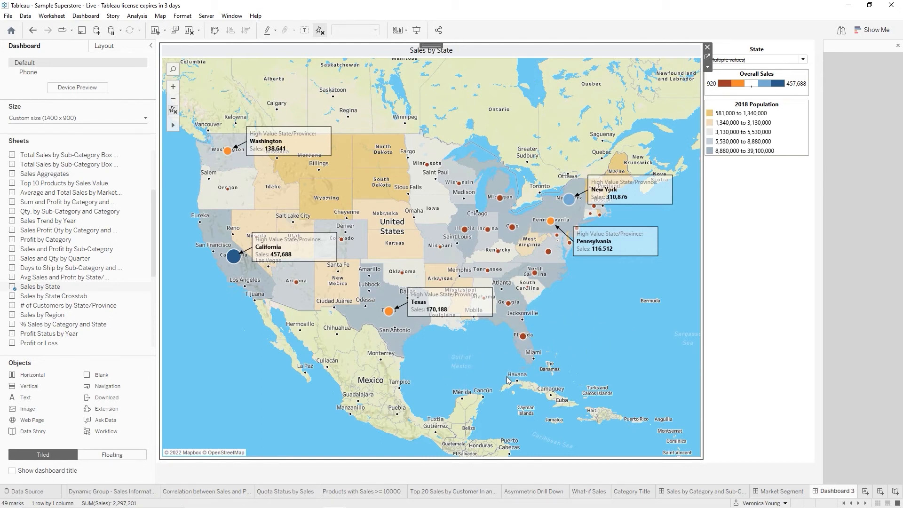
# Run the Population Information action from the map and examine the 2022 state population map and ranking tables in the browser.
pyautogui.rightClick(475, 368)
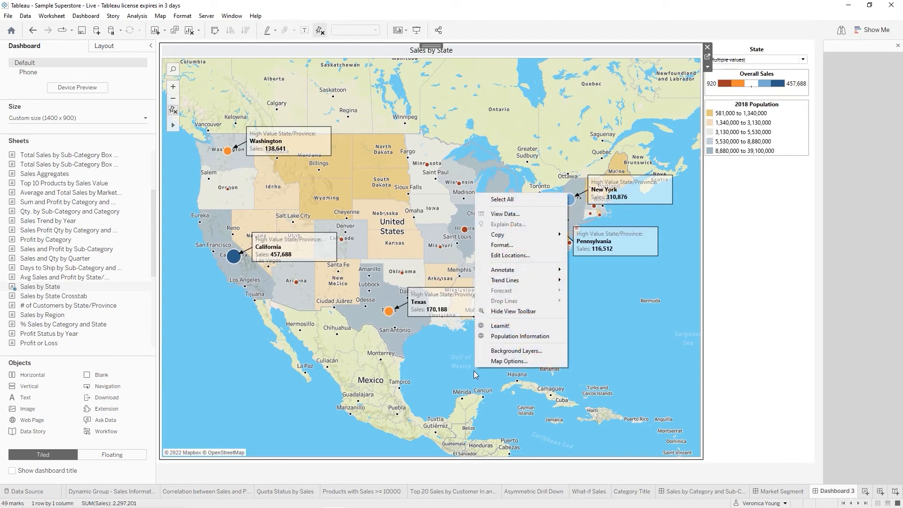
pyautogui.click(500, 337)
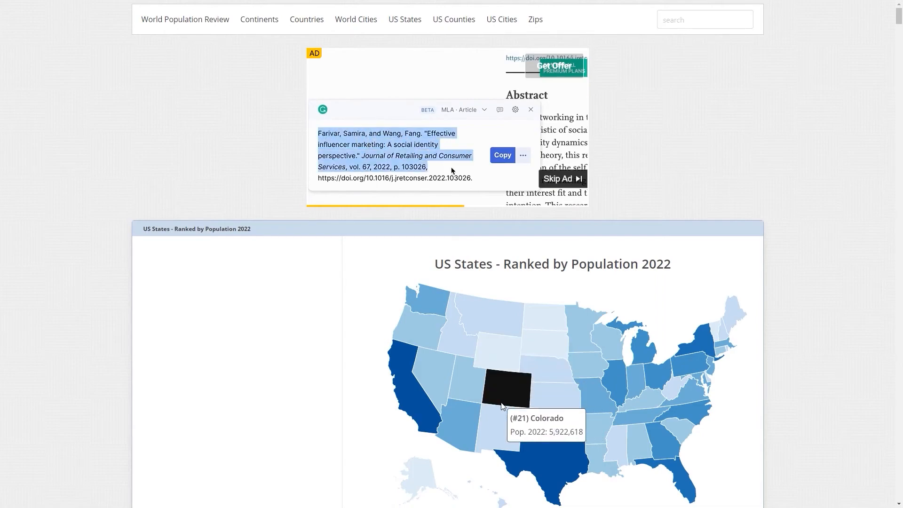
pyautogui.scroll(-9, 503, 405)
pyautogui.scroll(-10, 501, 405)
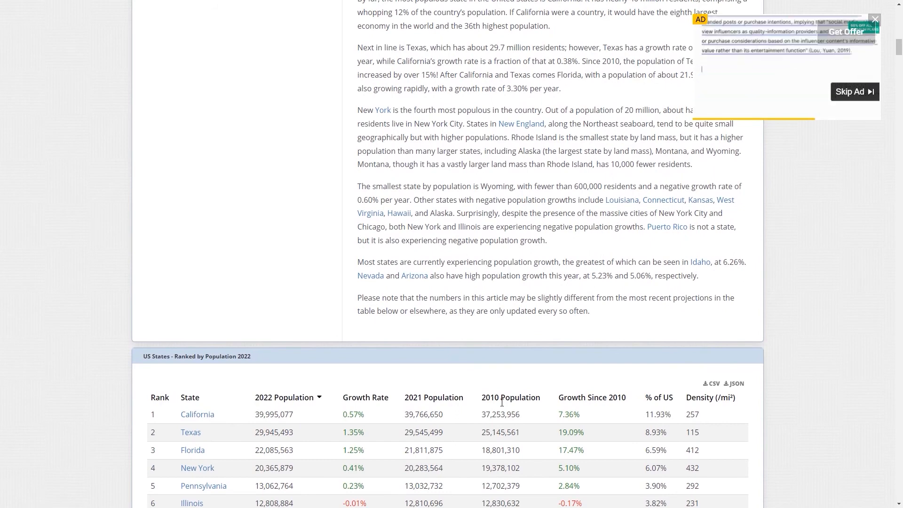
pyautogui.scroll(-5, 502, 402)
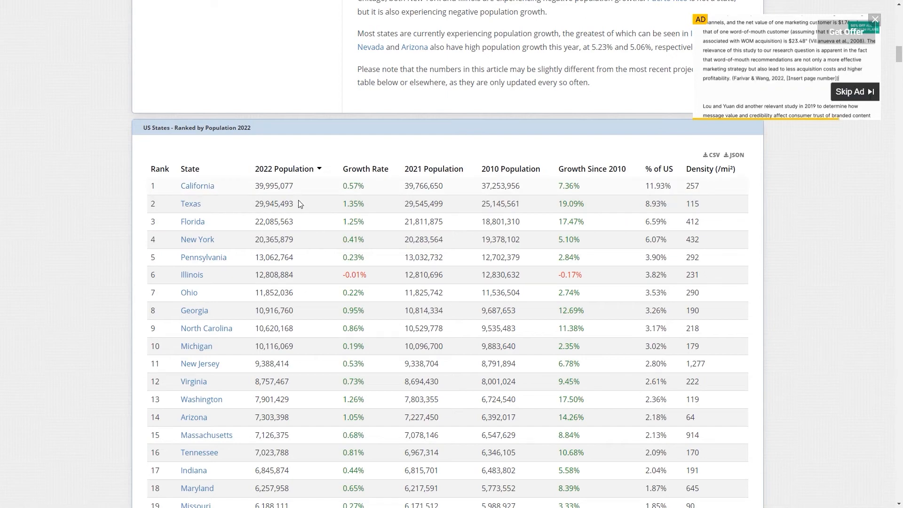
pyautogui.scroll(-11, 296, 232)
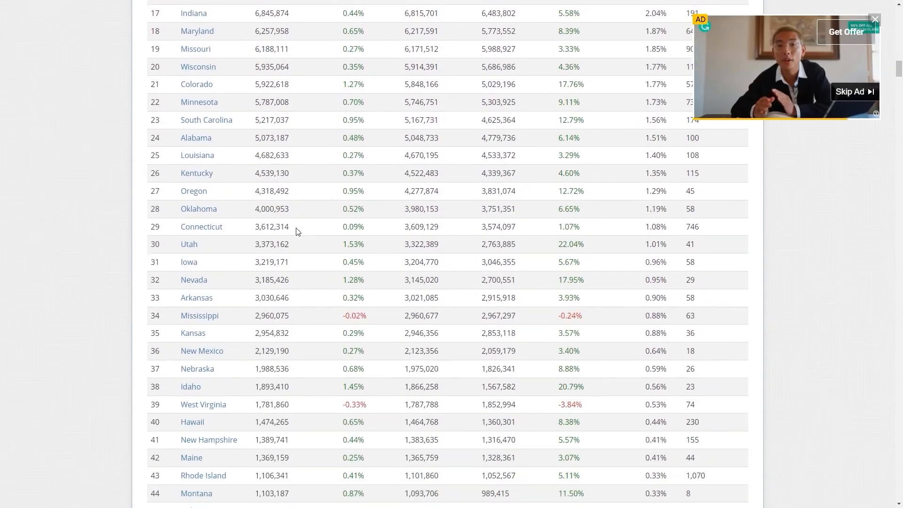
pyautogui.scroll(-5, 296, 231)
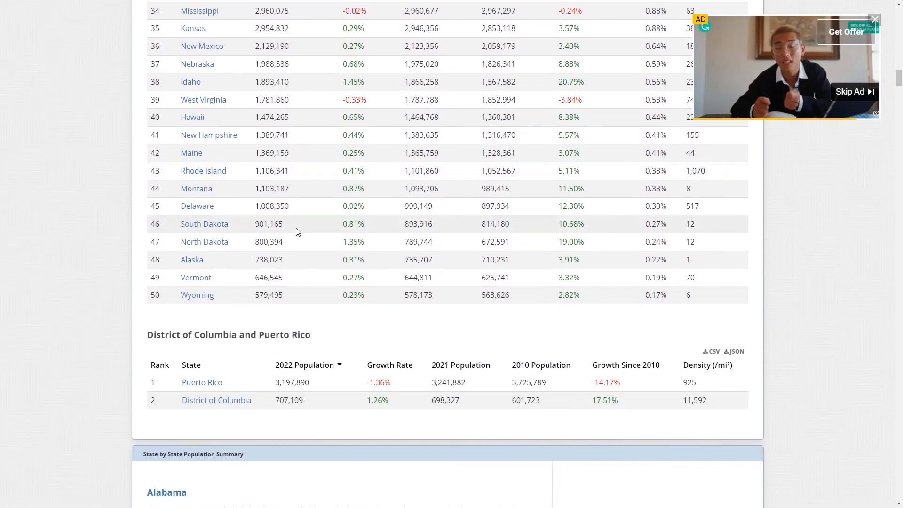
pyautogui.scroll(2, 296, 232)
pyautogui.scroll(20, 296, 232)
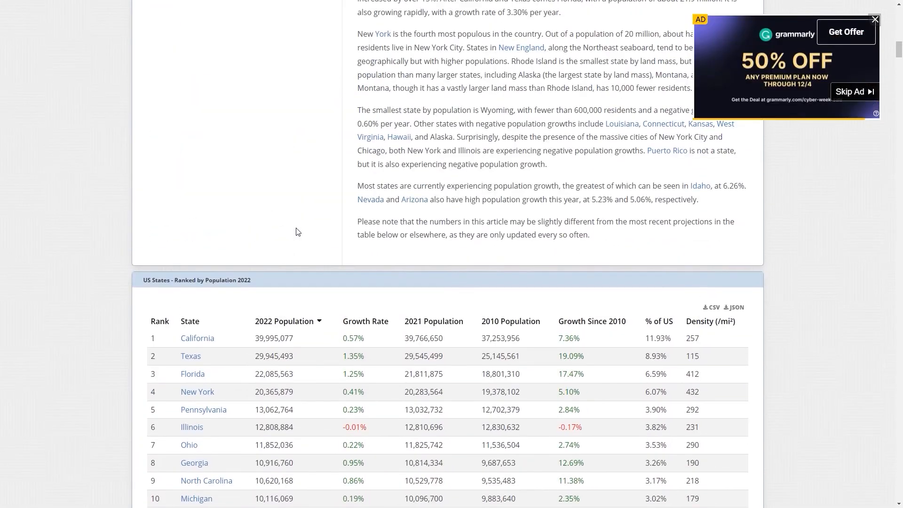
pyautogui.scroll(12, 296, 232)
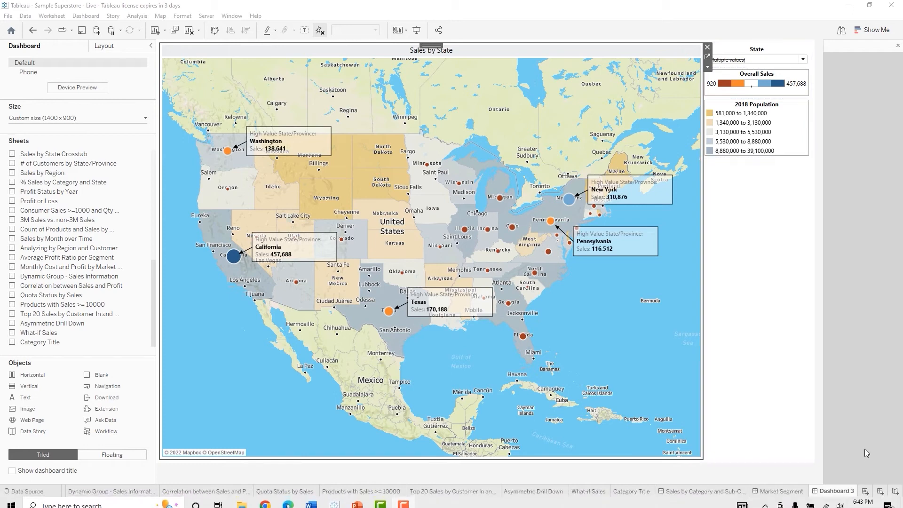
# Rename the Dashboard 3 dashboard as "Sales by State Map".
pyautogui.doubleClick(832, 491)
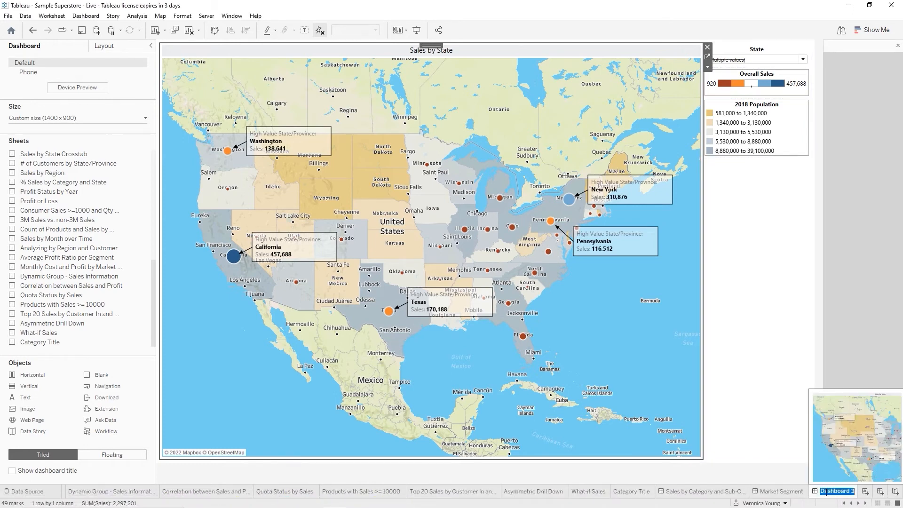
pyautogui.write('Sales by State')
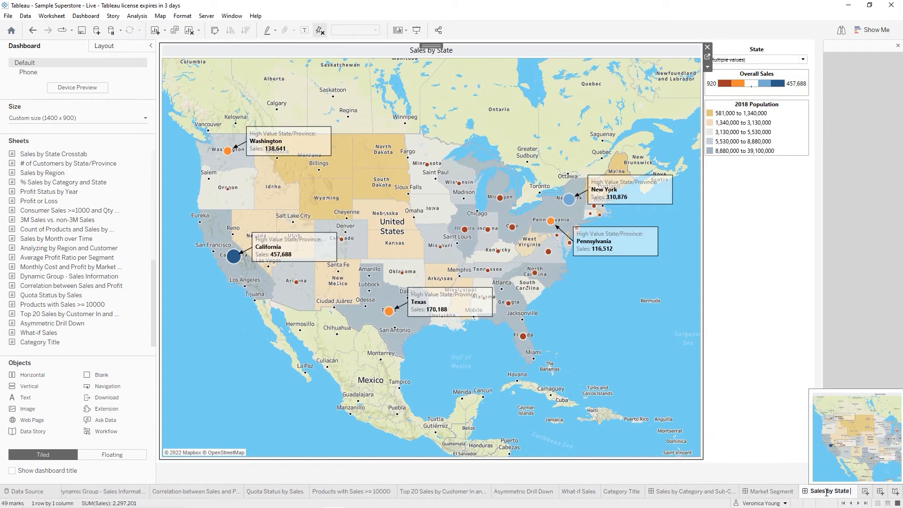
pyautogui.write(' Map')
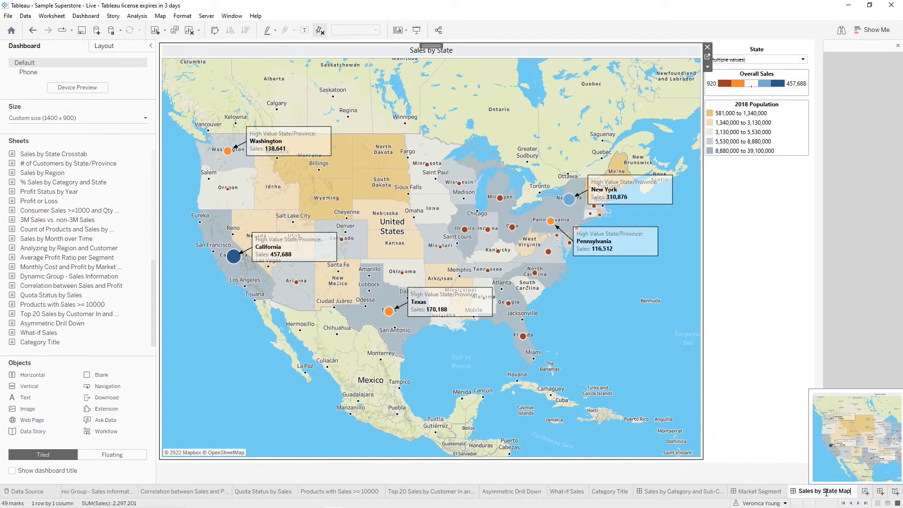
pyautogui.press('Return')
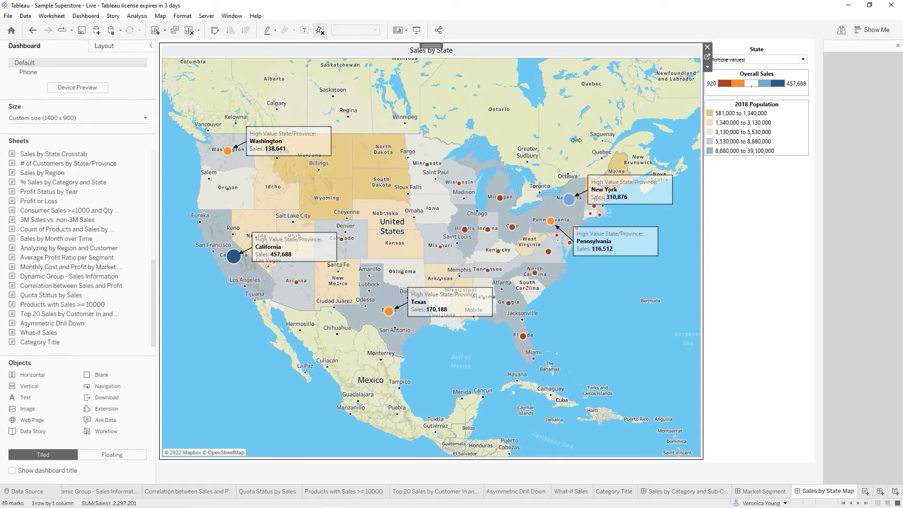
# Hide the map's own Sales by State title and show the dashboard title instead.
pyautogui.rightClick(396, 56)
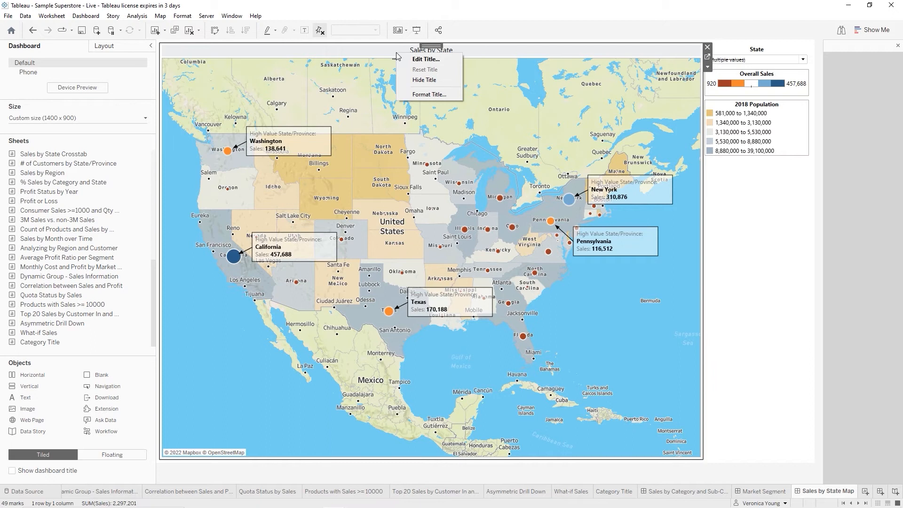
pyautogui.click(535, 52)
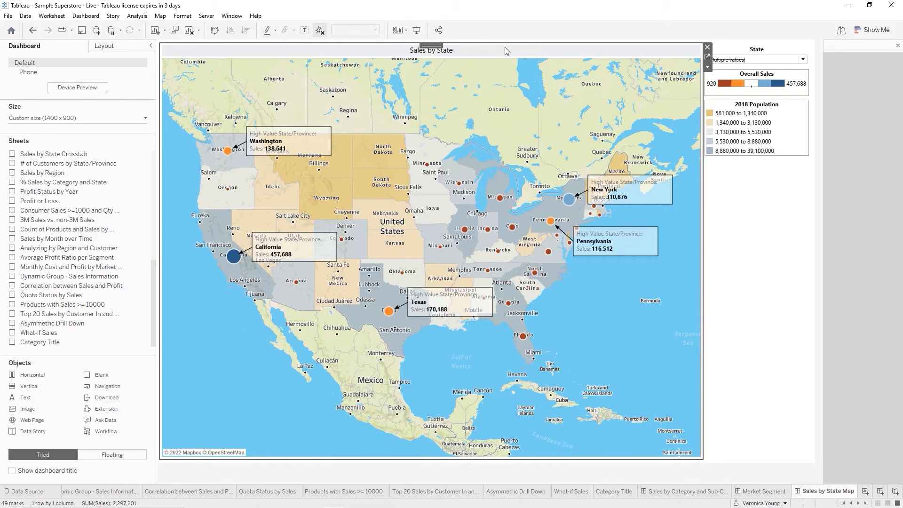
pyautogui.rightClick(457, 51)
pyautogui.click(495, 79)
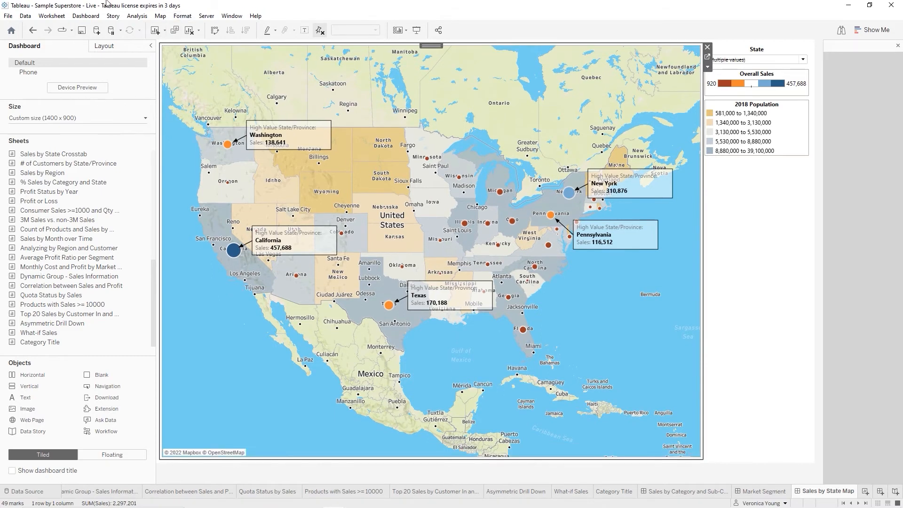
pyautogui.click(87, 16)
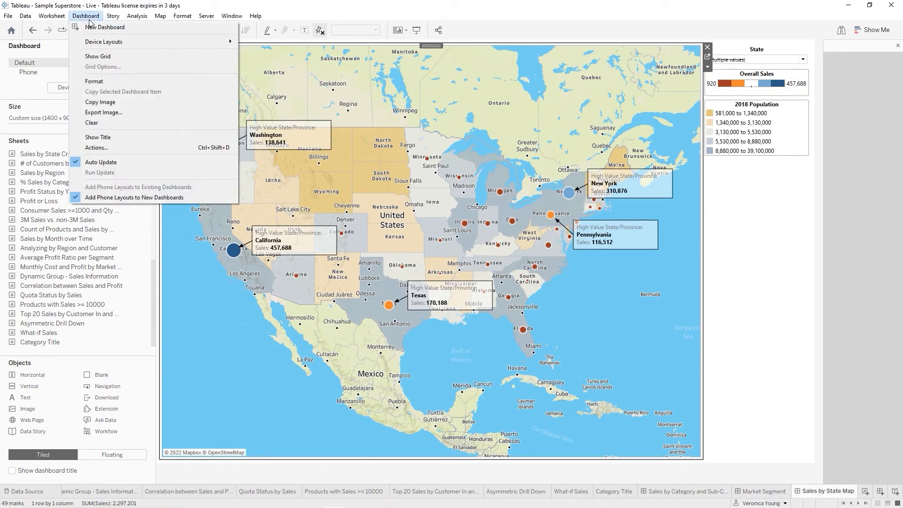
pyautogui.click(99, 139)
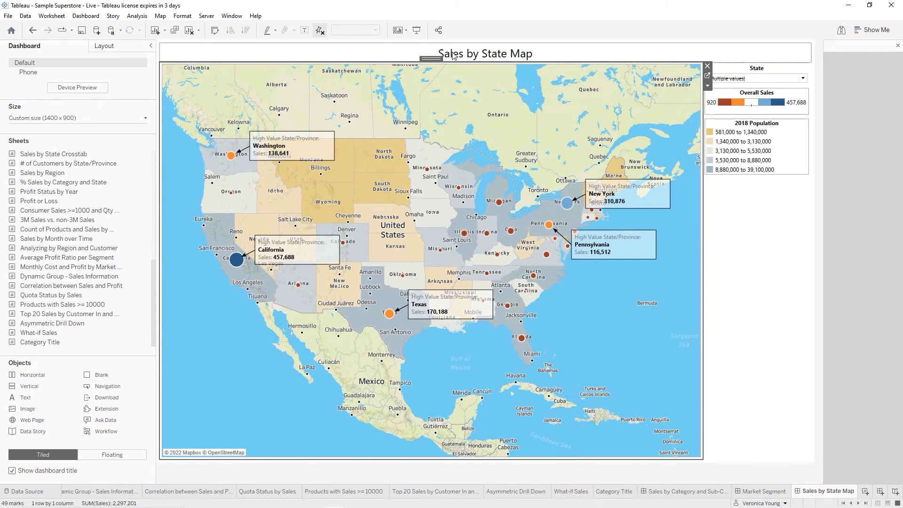
pyautogui.click(368, 52)
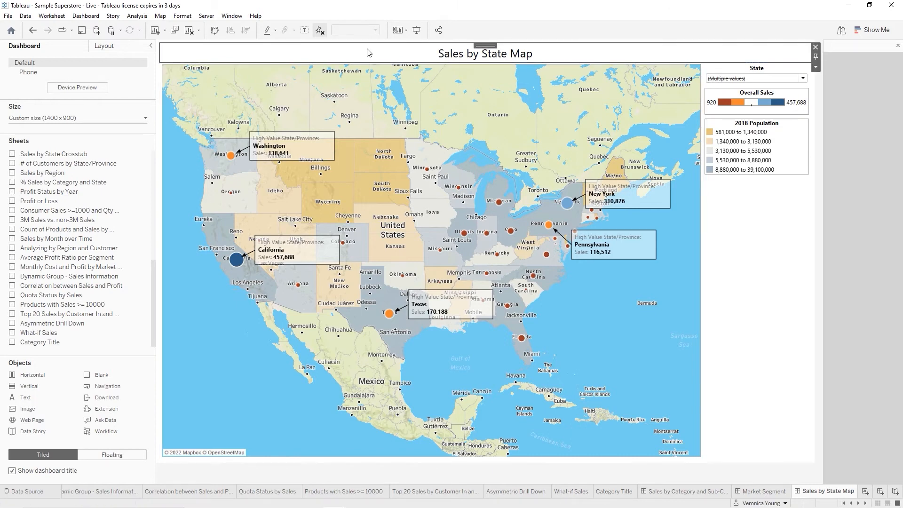
pyautogui.doubleClick(423, 53)
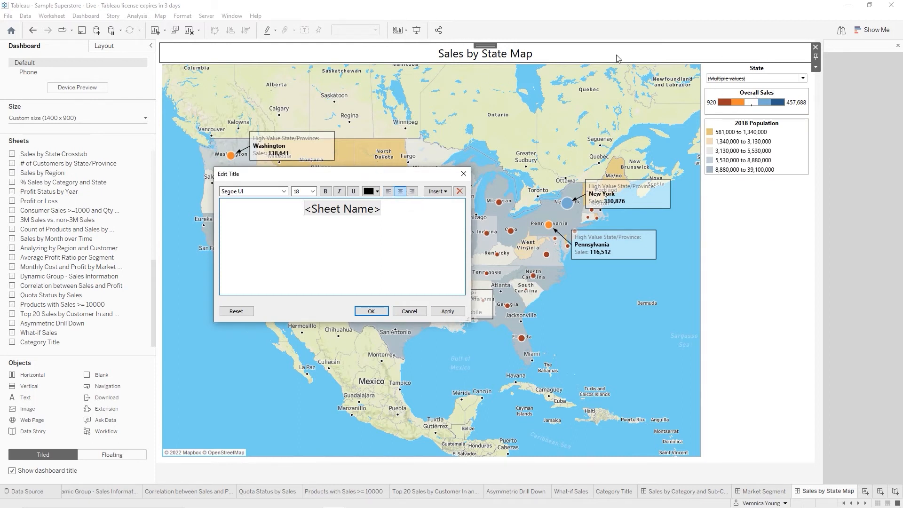
pyautogui.click(409, 311)
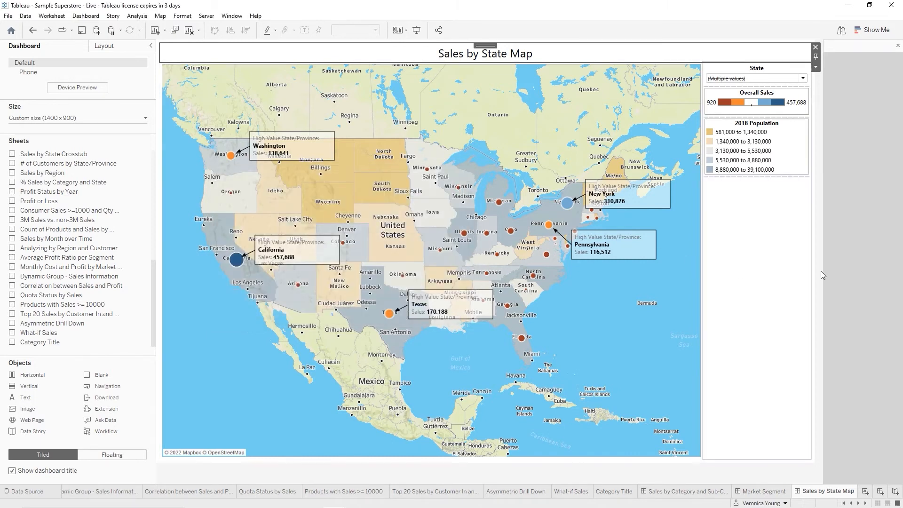
pyautogui.click(821, 275)
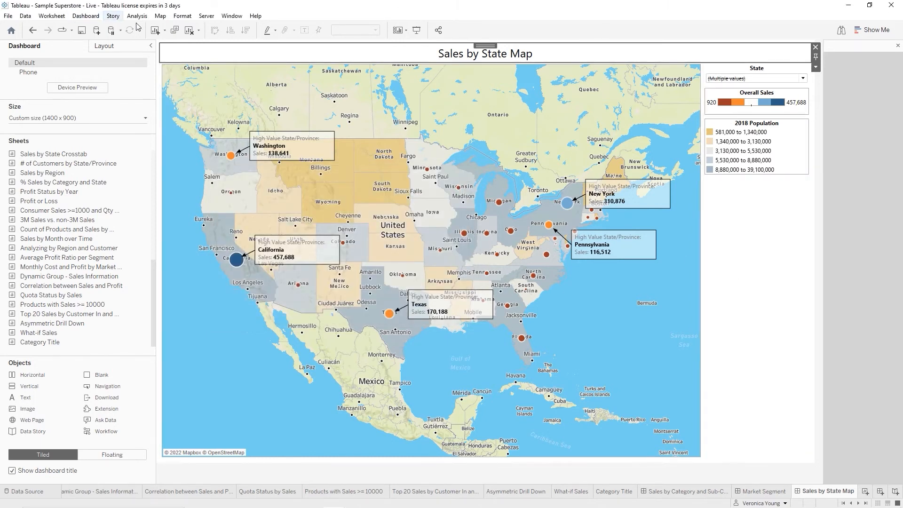
# Save the workbook and add a new blank worksheet after the Sales by State Map dashboard.
pyautogui.click(81, 32)
pyautogui.click(865, 492)
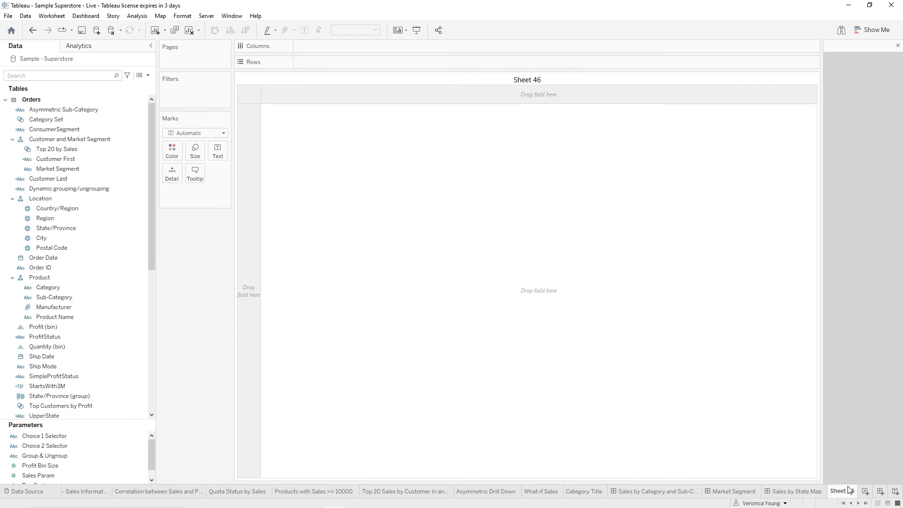
pyautogui.moveTo(847, 489)
pyautogui.moveTo(585, 506)
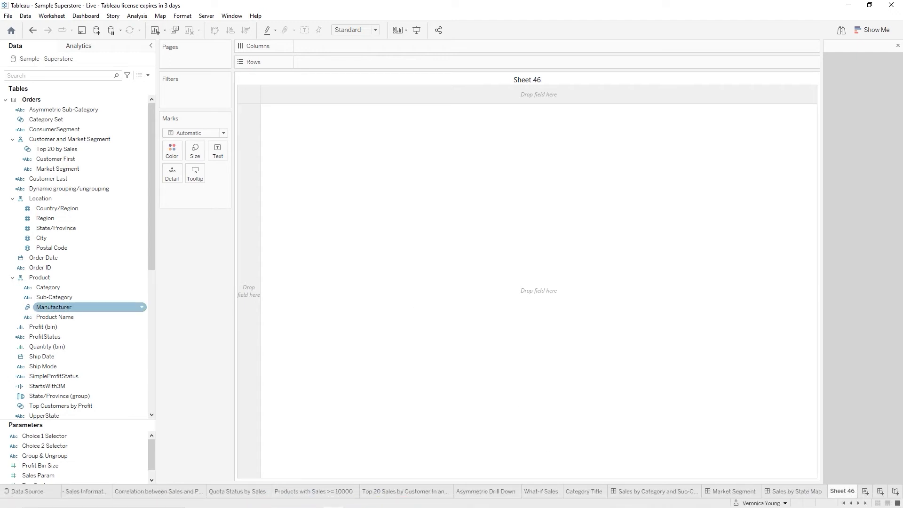
# Create a calculated field named "Today" with the formula TODAY().
pyautogui.click(148, 75)
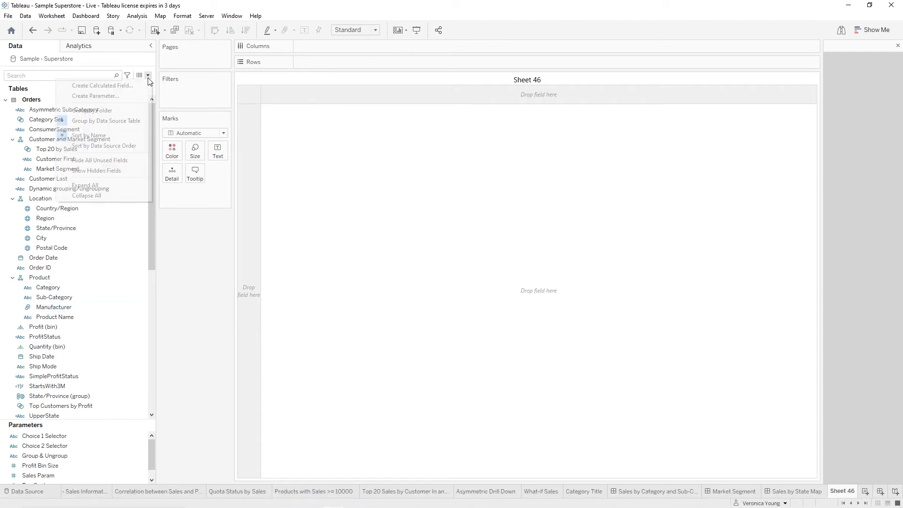
pyautogui.click(142, 86)
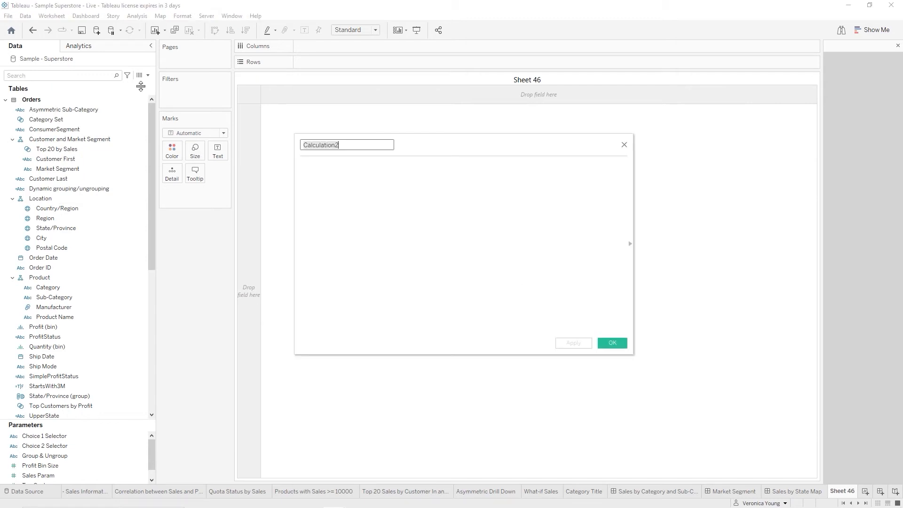
pyautogui.write('Today')
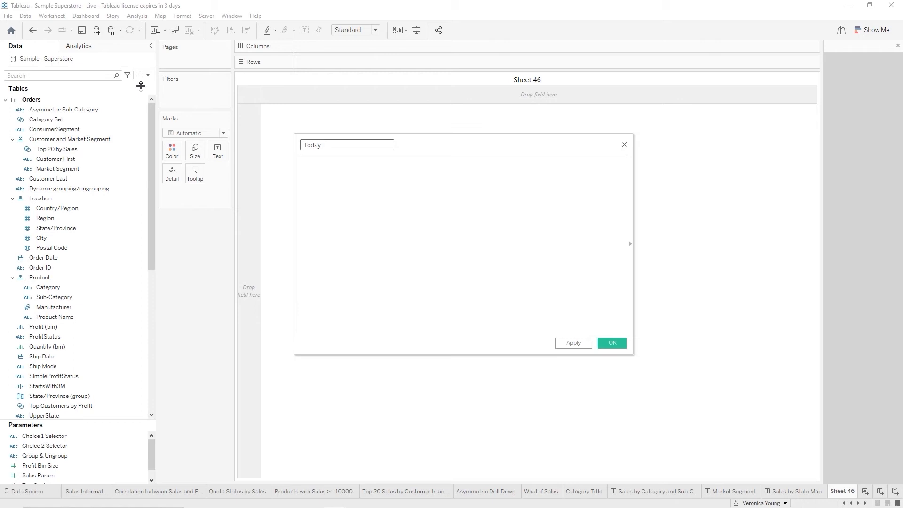
pyautogui.press('Tab')
pyautogui.write('to')
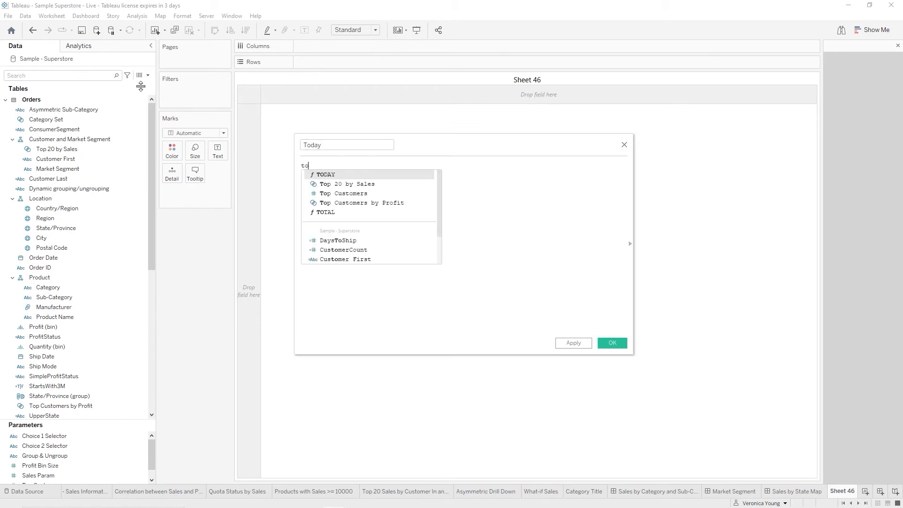
pyautogui.press('Return')
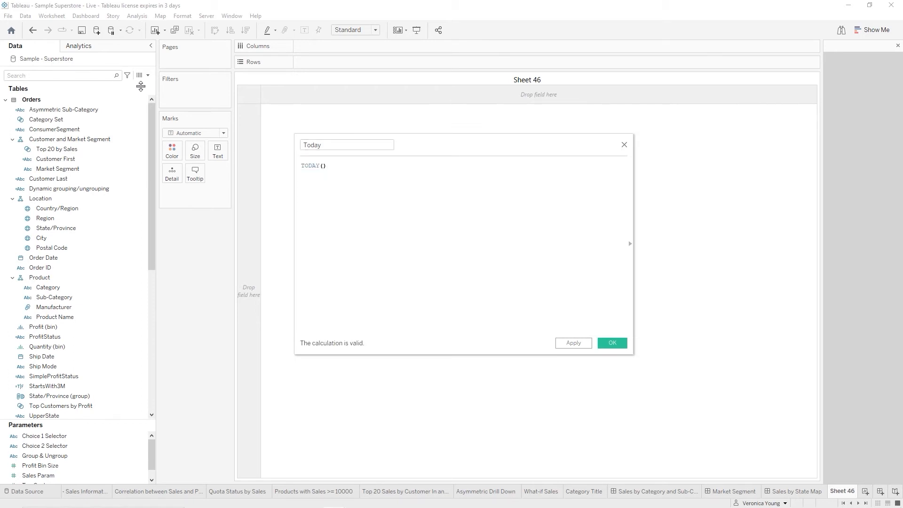
pyautogui.click(623, 343)
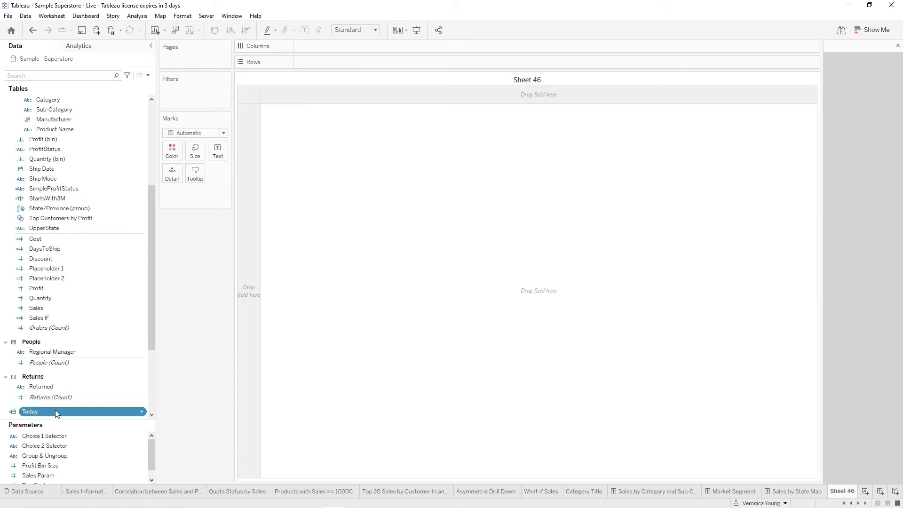
# Search the data fields for "to" and add the Today field to Detail on the Marks card.
pyautogui.moveTo(150, 340); pyautogui.dragTo(152, 190)
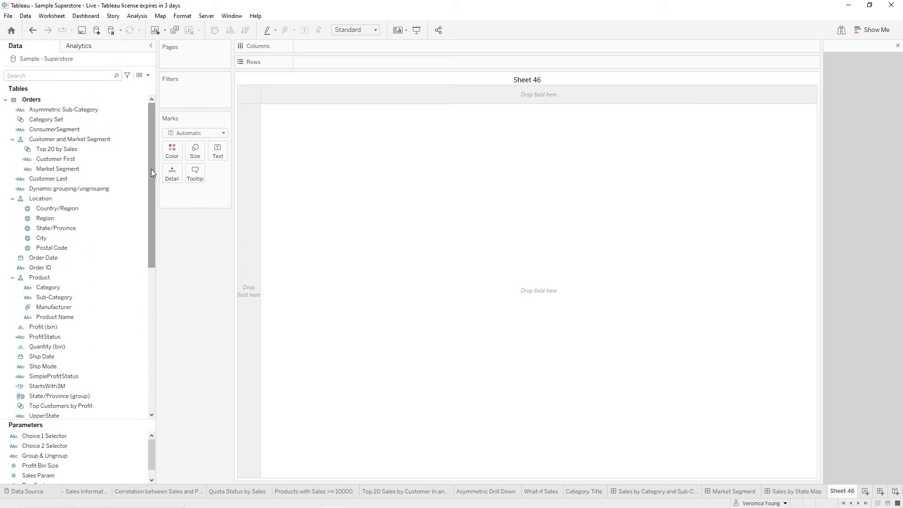
pyautogui.click(30, 77)
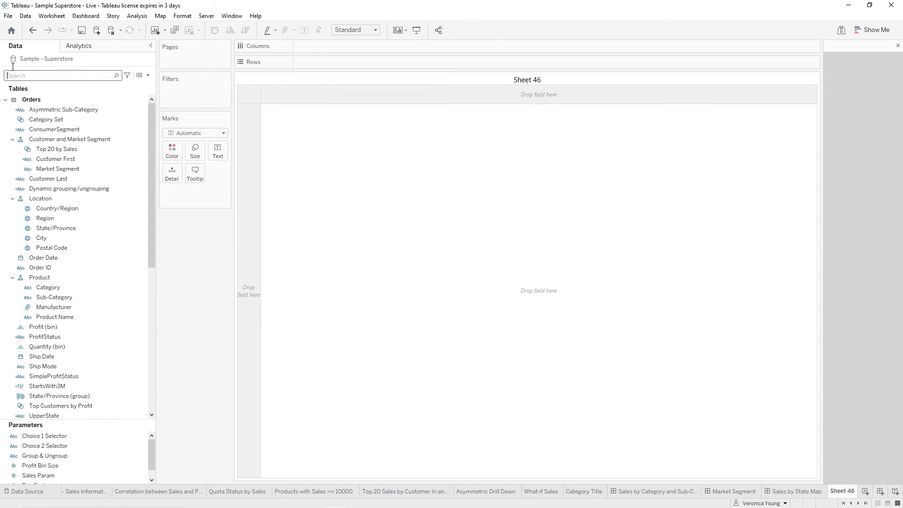
pyautogui.write('to')
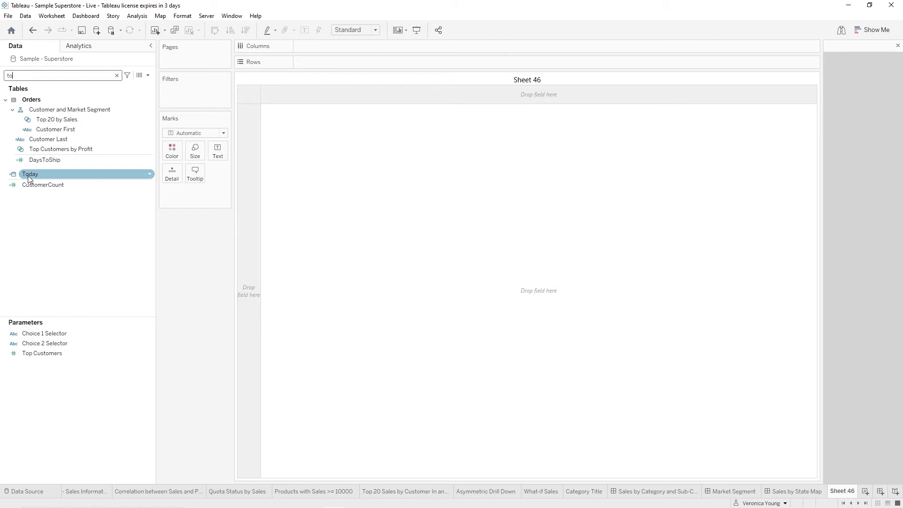
pyautogui.moveTo(29, 177); pyautogui.dragTo(168, 173)
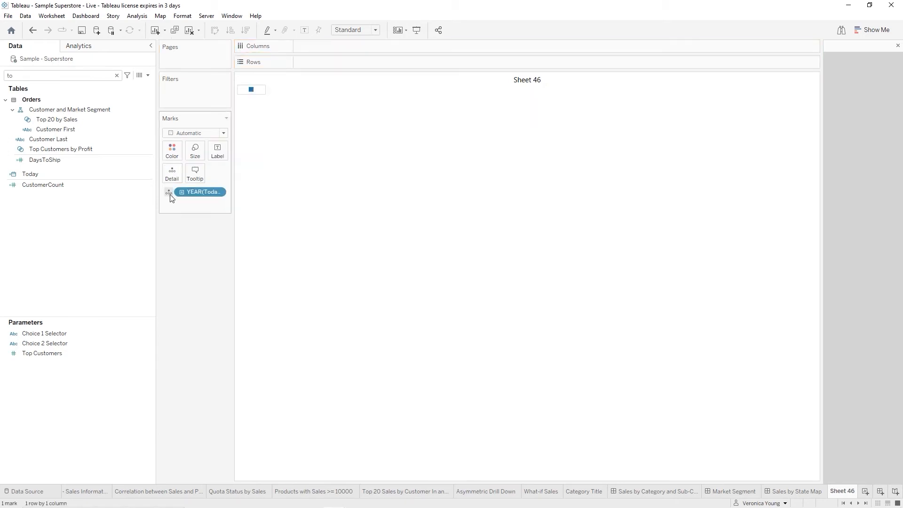
# Set the Today field on the Marks card to a custom date with Month / Day / Year detail.
pyautogui.rightClick(199, 193)
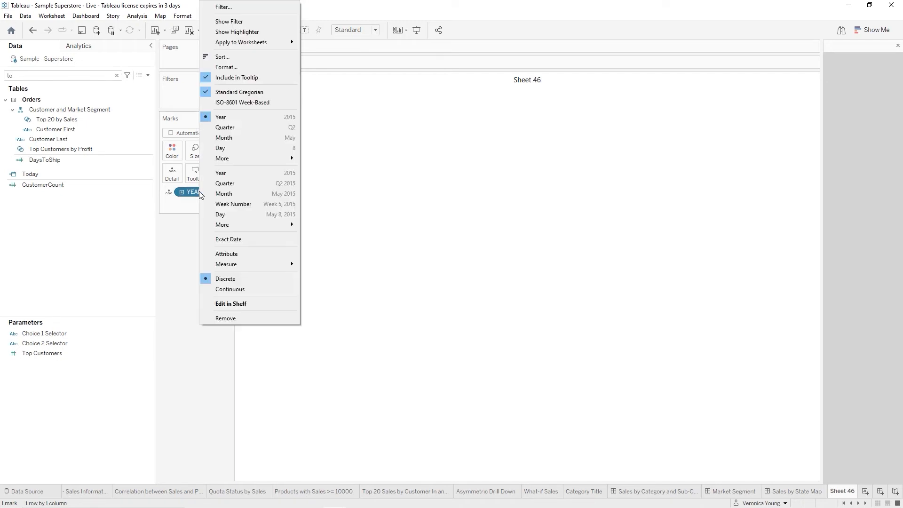
pyautogui.moveTo(238, 159)
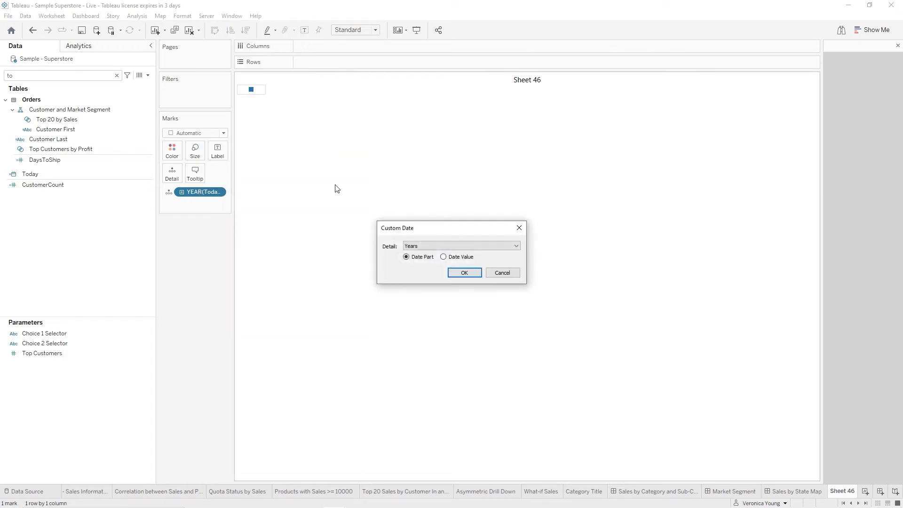
pyautogui.click(517, 247)
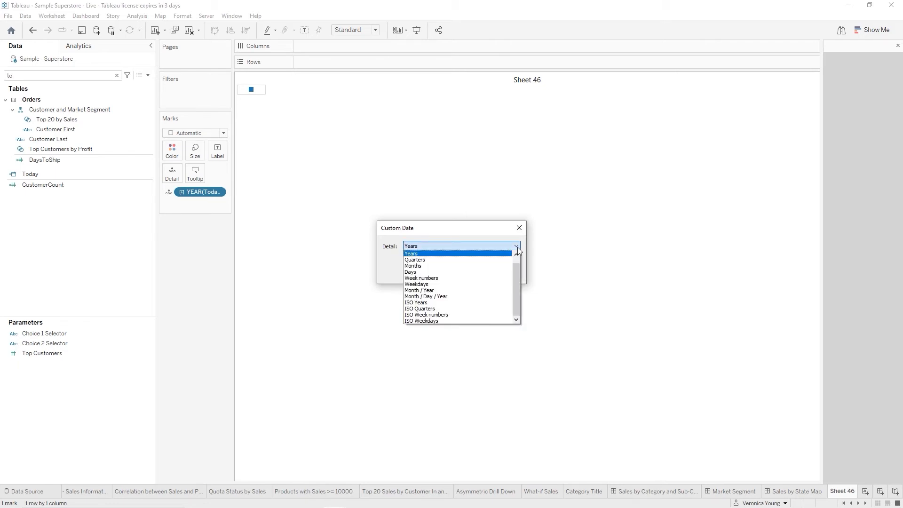
pyautogui.click(437, 296)
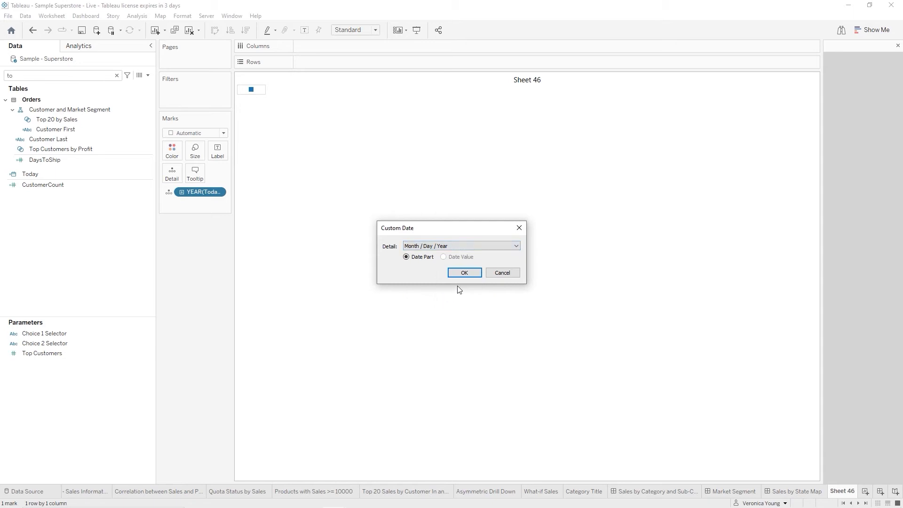
pyautogui.click(463, 274)
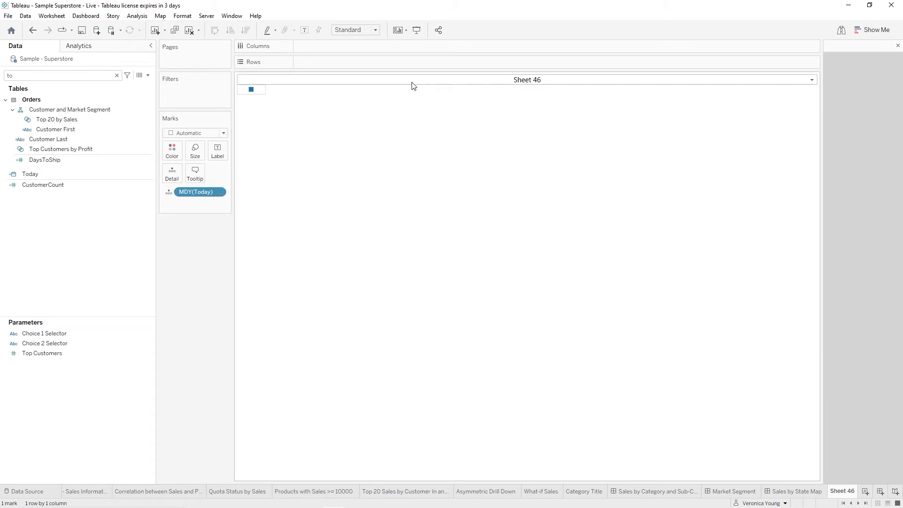
# Replace the sheet name in the worksheet title with the inserted MDY(Today) field.
pyautogui.doubleClick(437, 85)
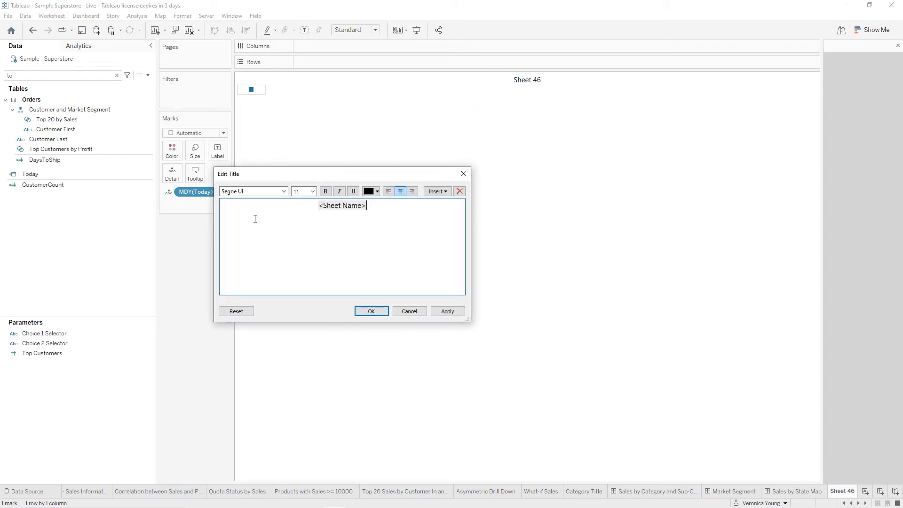
pyautogui.doubleClick(318, 210)
pyautogui.press('Delete')
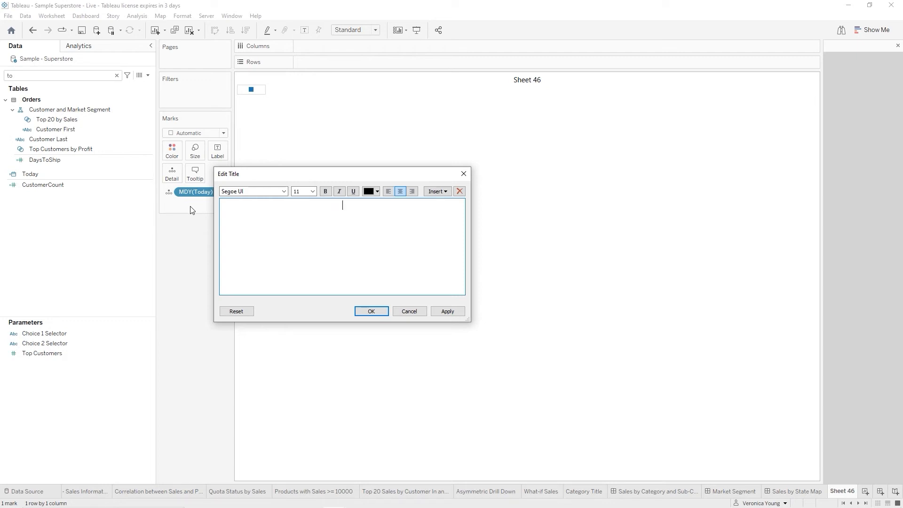
pyautogui.click(446, 196)
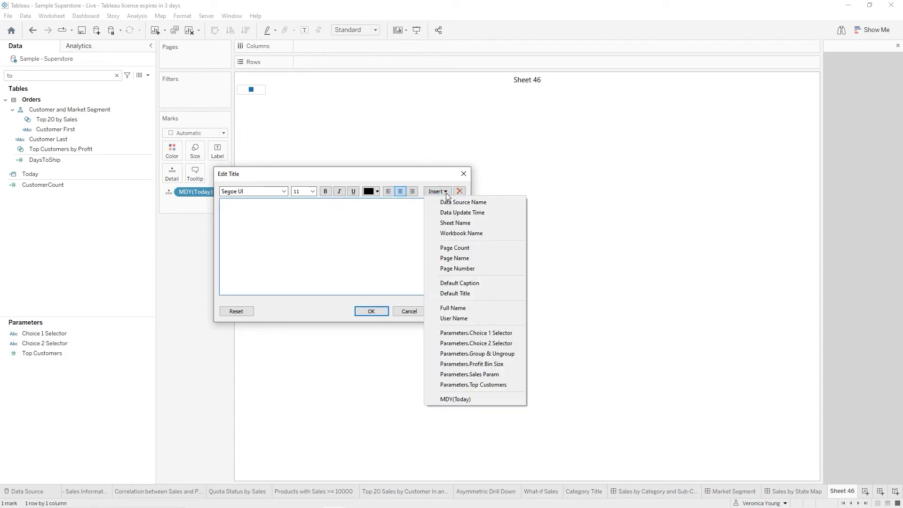
pyautogui.click(449, 400)
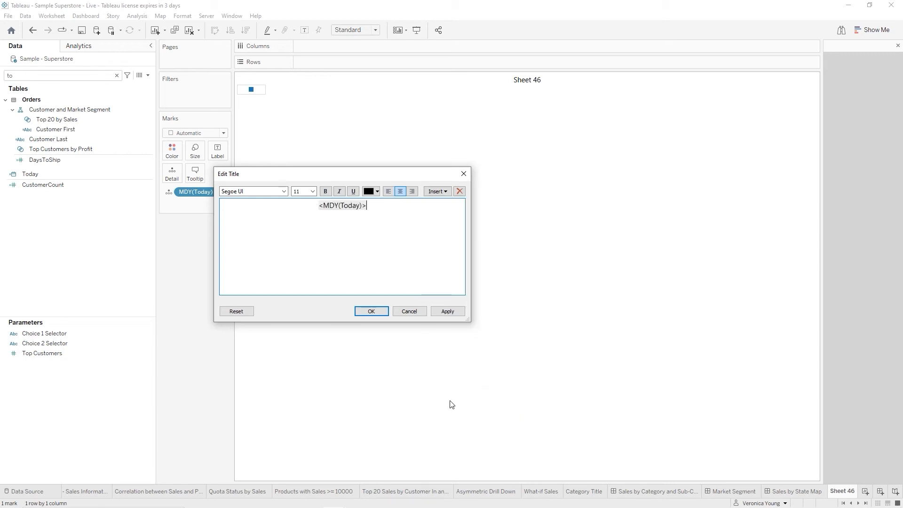
pyautogui.click(371, 314)
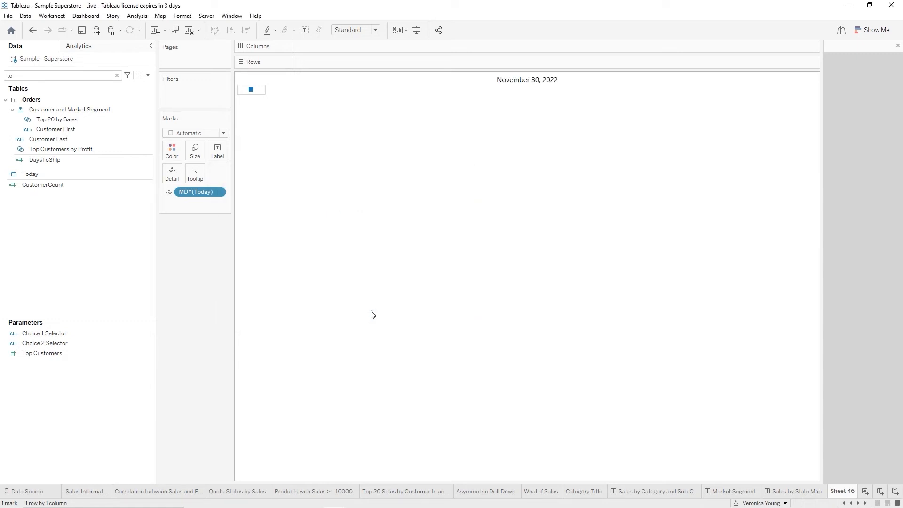
# Rename the worksheet as "Today Title".
pyautogui.doubleClick(841, 492)
pyautogui.write('Today Titlee')
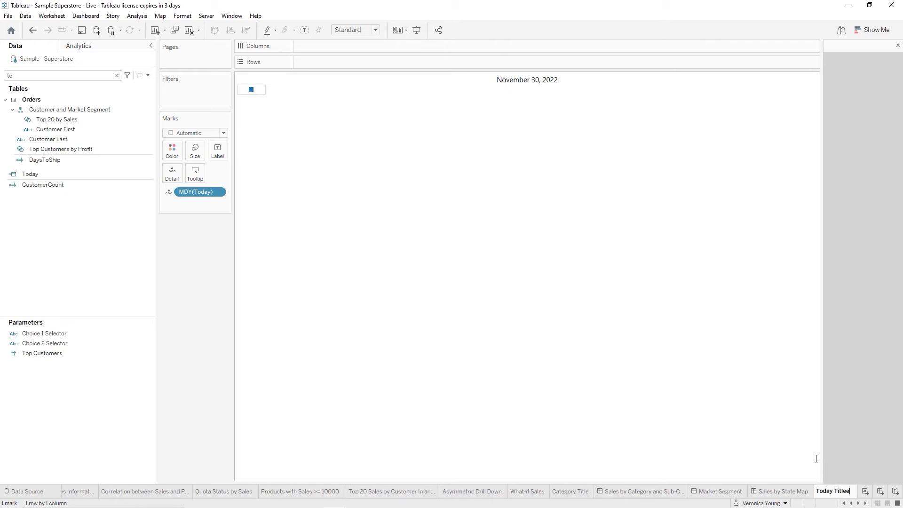
pyautogui.press('Return')
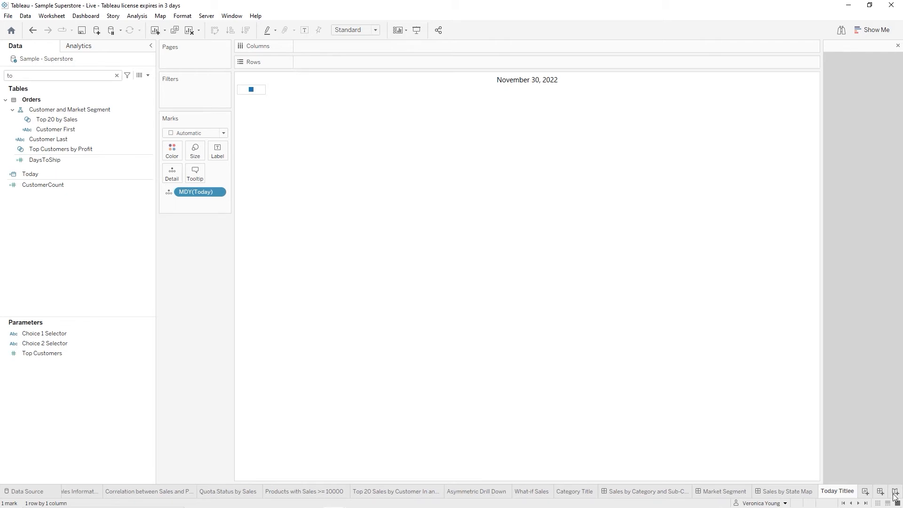
pyautogui.doubleClick(846, 492)
pyautogui.click(854, 489)
pyautogui.press('Return')
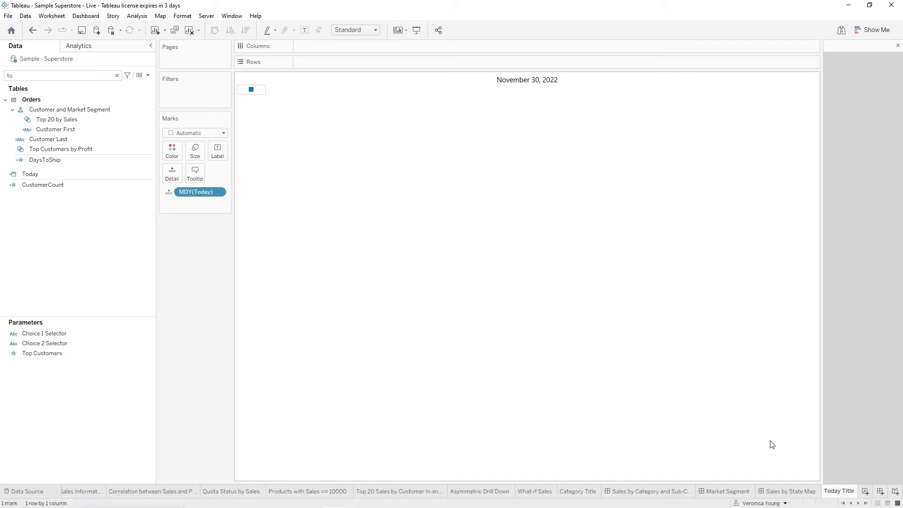
# Add a new dashboard and set its fixed size to 1400 px wide by 900 px high.
pyautogui.click(882, 491)
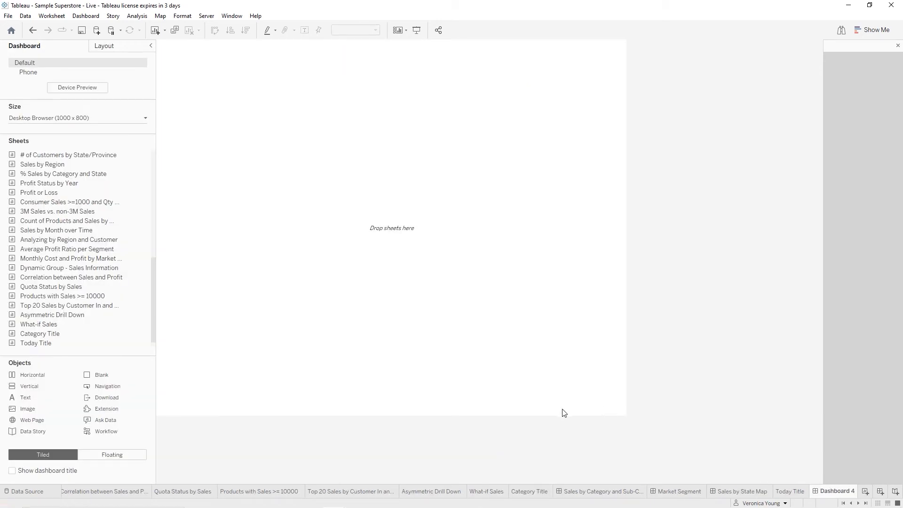
pyautogui.click(62, 118)
pyautogui.doubleClick(30, 176)
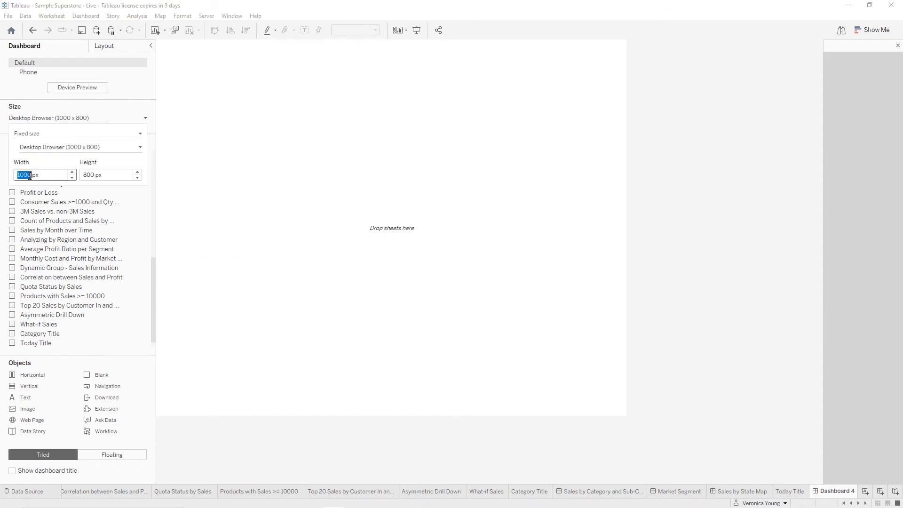
pyautogui.write('1400')
pyautogui.press('Tab')
pyautogui.write('900')
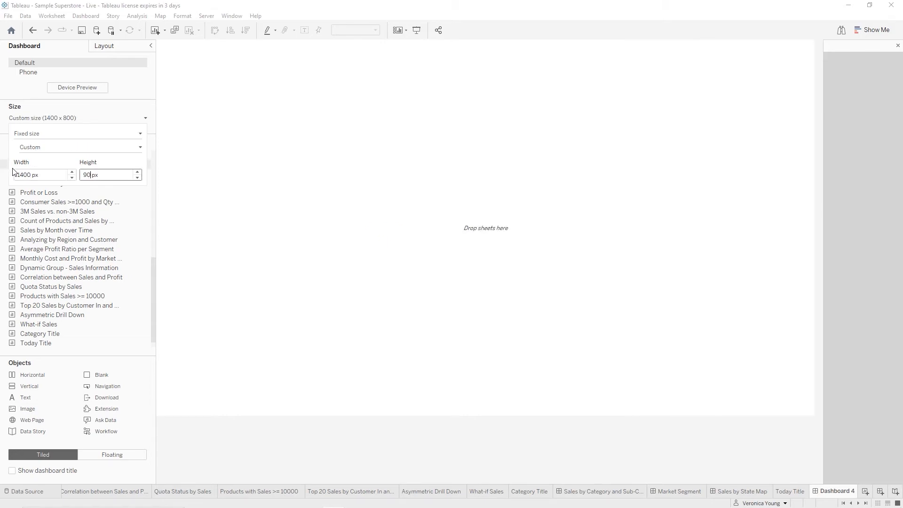
pyautogui.press('Return')
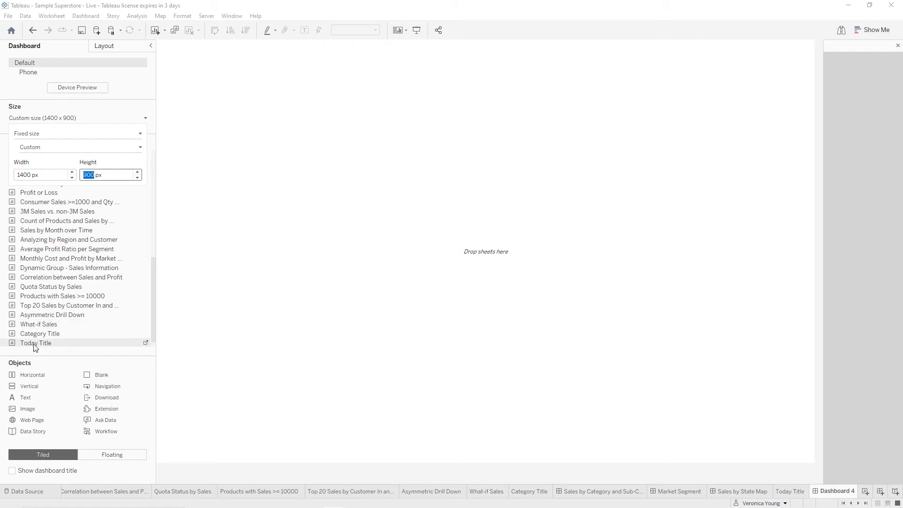
# Place the Today Title sheet on the empty dashboard.
pyautogui.click(103, 345)
pyautogui.moveTo(102, 346); pyautogui.dragTo(187, 341)
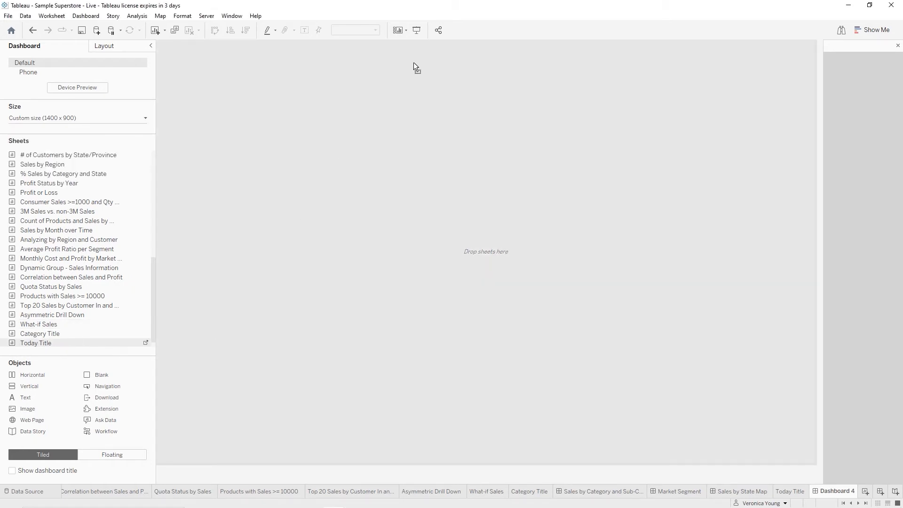
pyautogui.moveTo(413, 62); pyautogui.dragTo(413, 62)
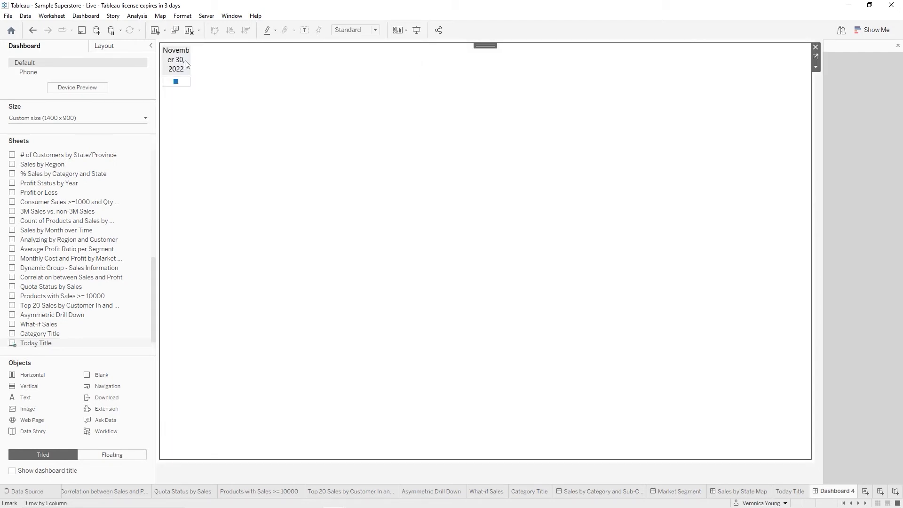
# Set the Today Title sheet on the dashboard to Fit Width and save the workbook.
pyautogui.rightClick(186, 64)
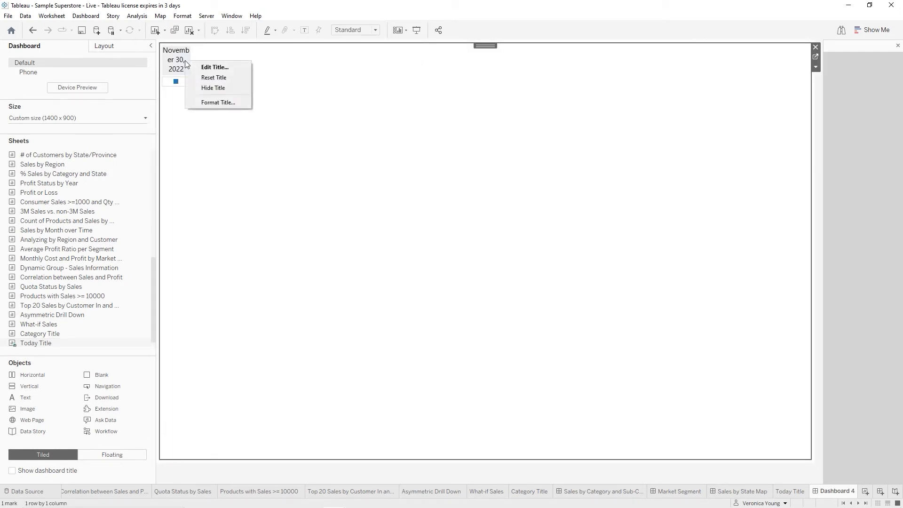
pyautogui.click(290, 87)
pyautogui.click(377, 31)
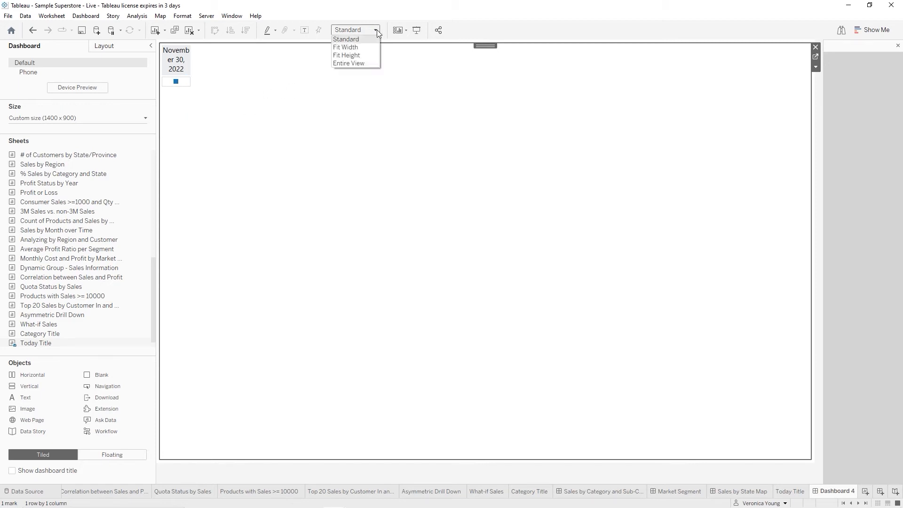
pyautogui.click(357, 49)
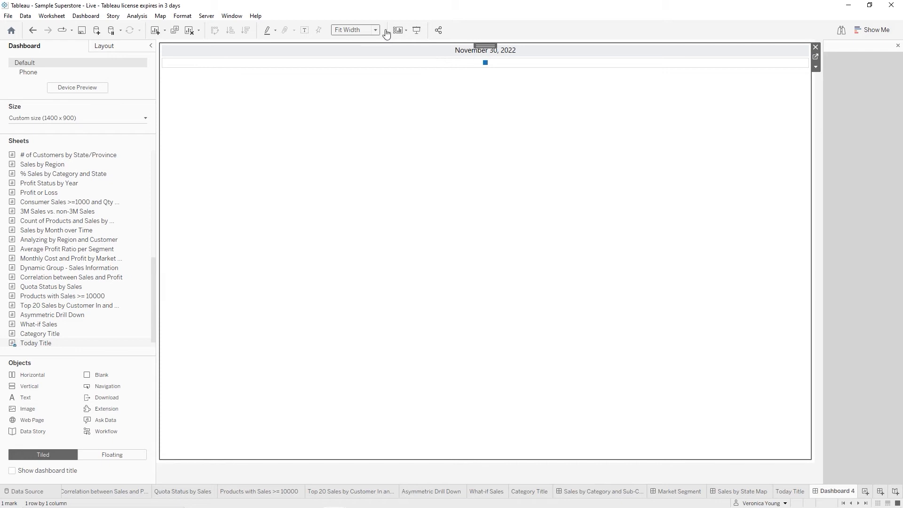
pyautogui.click(81, 30)
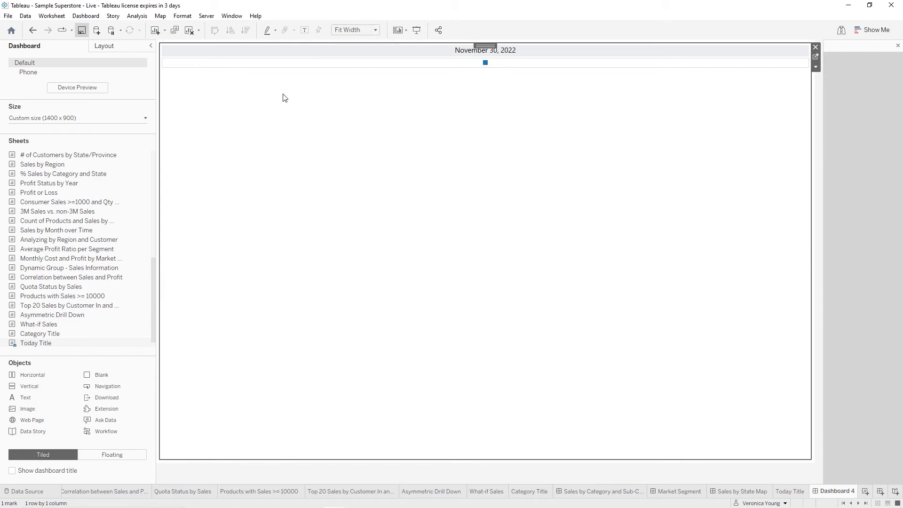
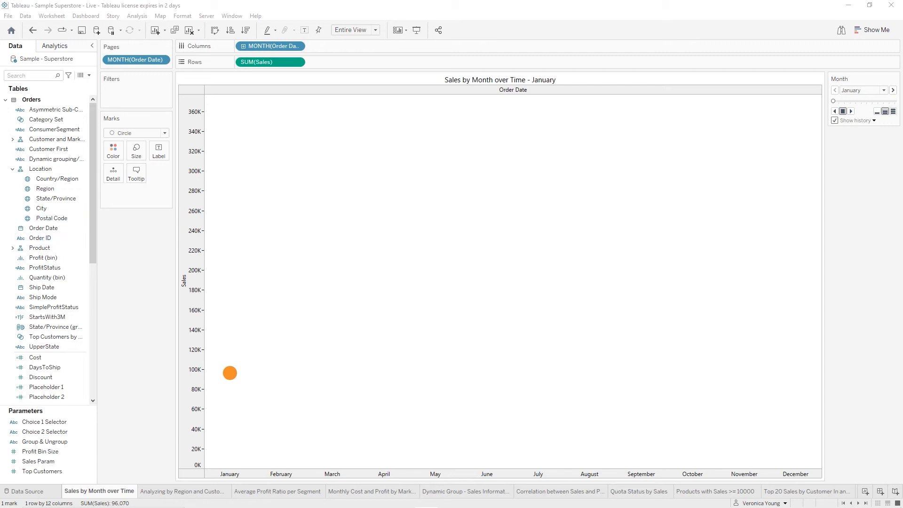
# Duplicate the Sales by Month over Time worksheet directly after the original.
pyautogui.moveTo(99, 495); pyautogui.dragTo(133, 489)
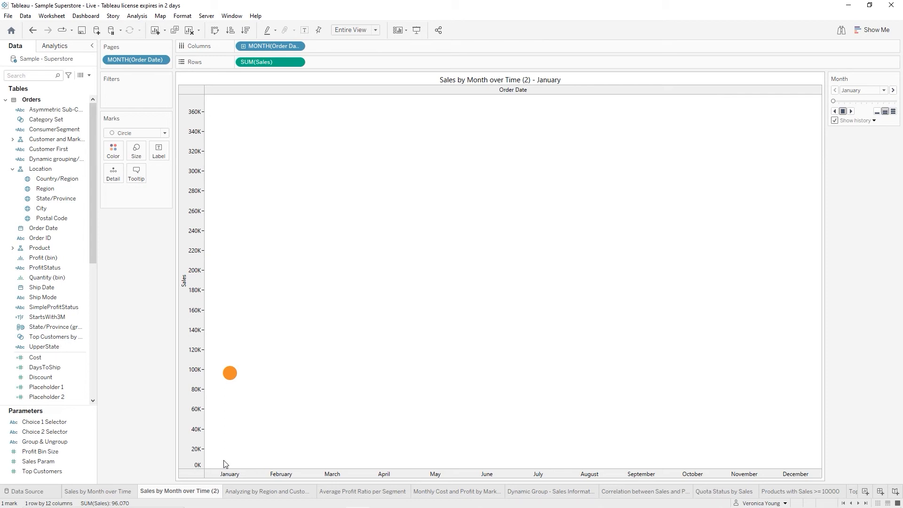
# Change the Order Date field on Columns to a custom Month / Year date part.
pyautogui.rightClick(281, 45)
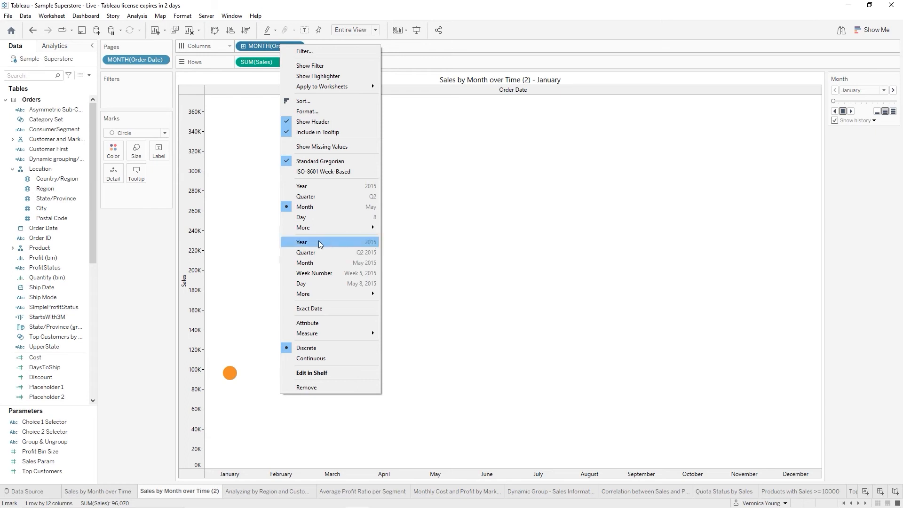
pyautogui.moveTo(337, 229)
pyautogui.click(402, 256)
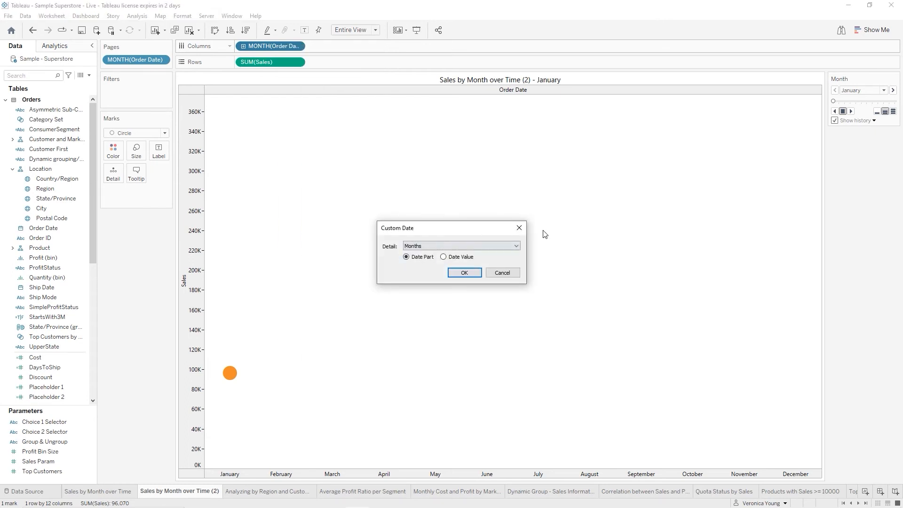
pyautogui.click(516, 246)
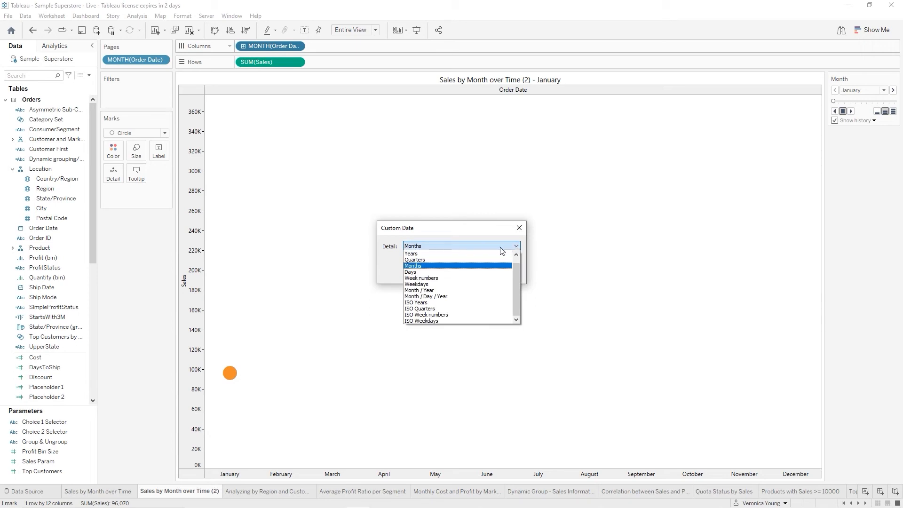
pyautogui.click(430, 290)
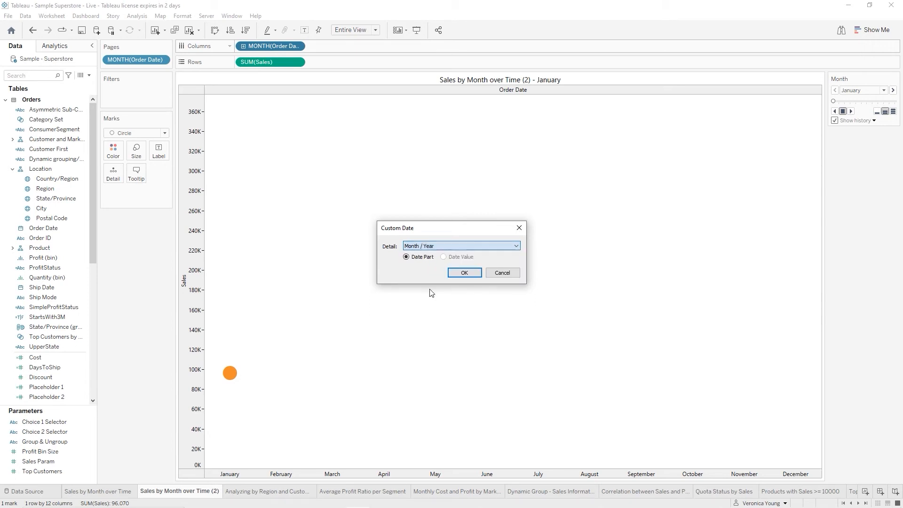
pyautogui.click(465, 273)
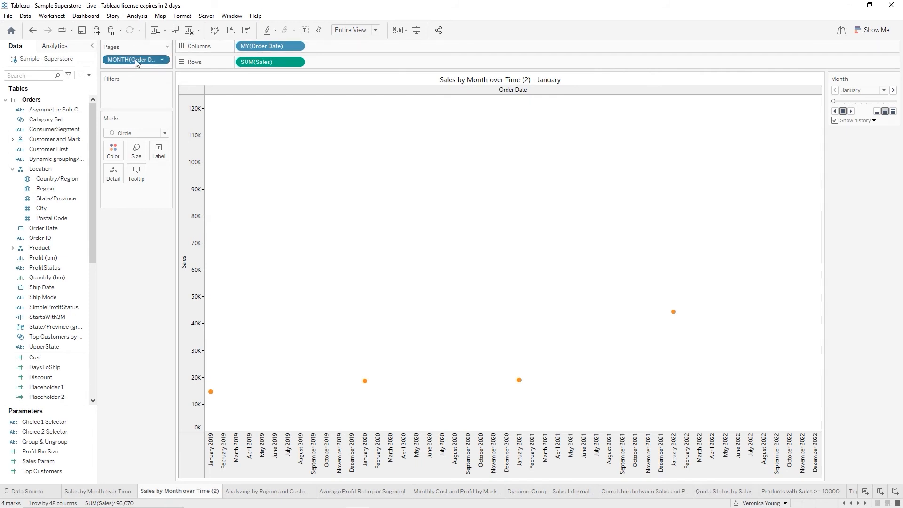
# Replace the Pages field with the month/year Order Date from Columns and title its page control 'Month/Year Order Date'.
pyautogui.press('Delete')
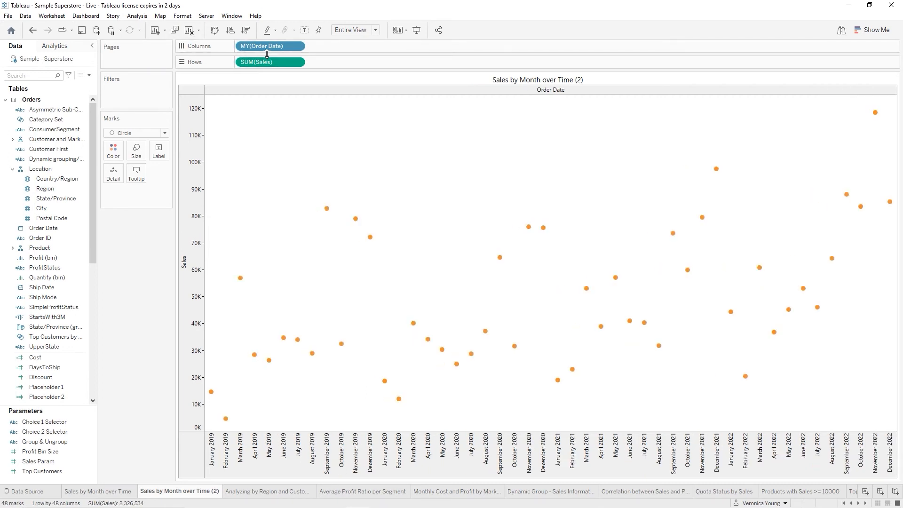
pyautogui.moveTo(275, 51); pyautogui.dragTo(143, 56)
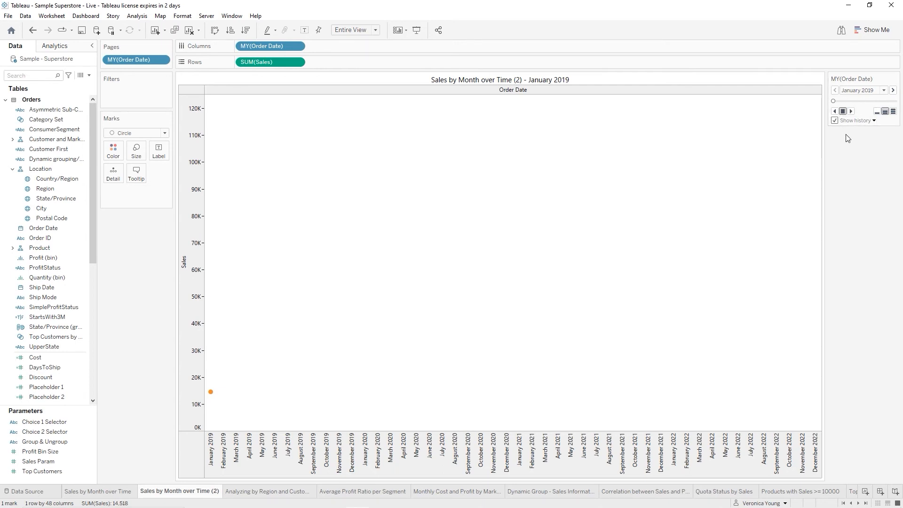
pyautogui.click(895, 79)
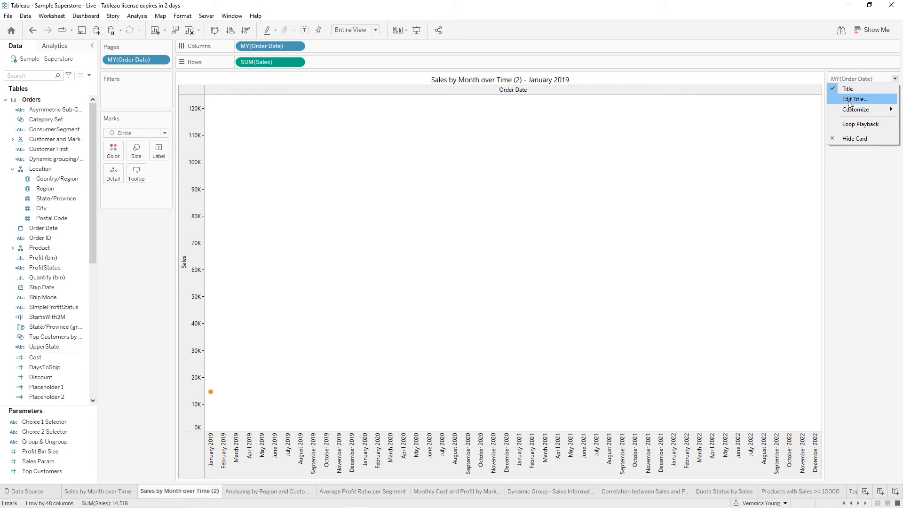
pyautogui.click(854, 99)
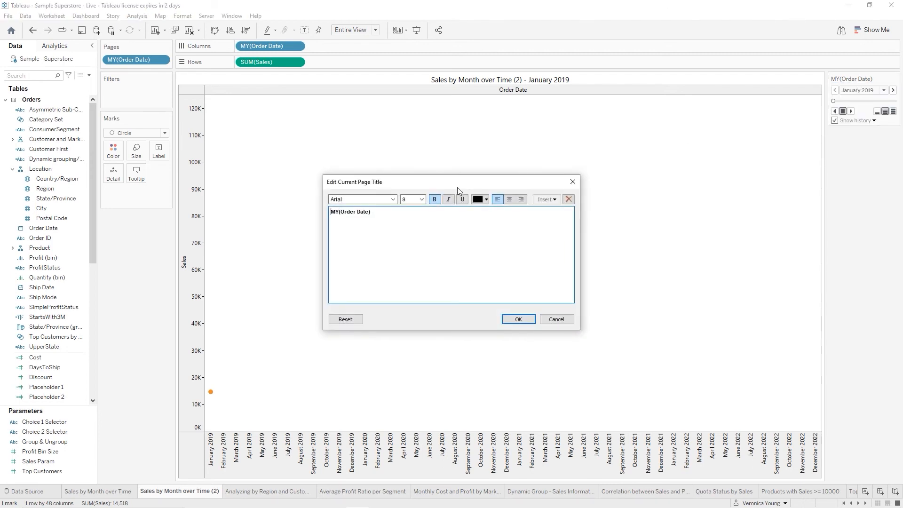
pyautogui.moveTo(387, 210)
pyautogui.mouseDown()
pyautogui.moveTo(332, 212)
pyautogui.moveTo(398, 212)
pyautogui.mouseUp()
pyautogui.write('Month/Year Order Date')
pyautogui.click(517, 319)
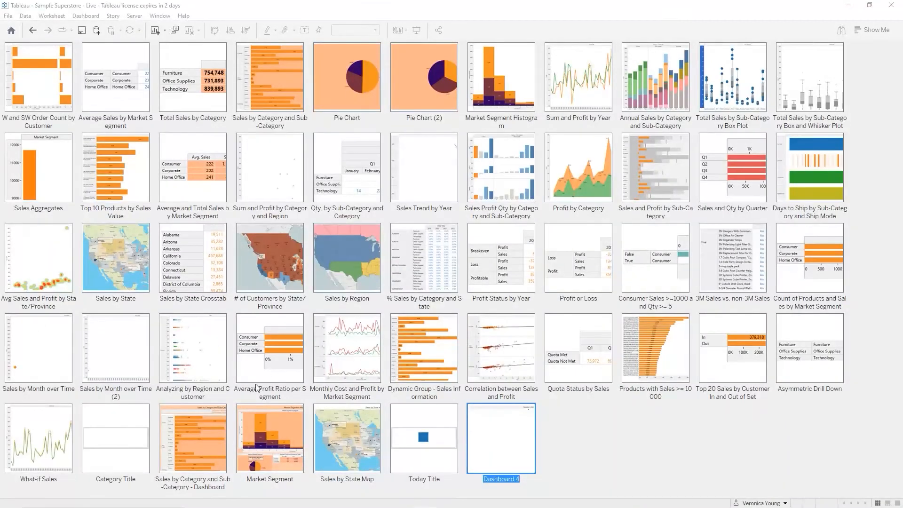
# Open Dashboard 4 and rename the Sales by Month over Time (2) sheet as 'Sales by Month/Year over Time'.
pyautogui.click(498, 446)
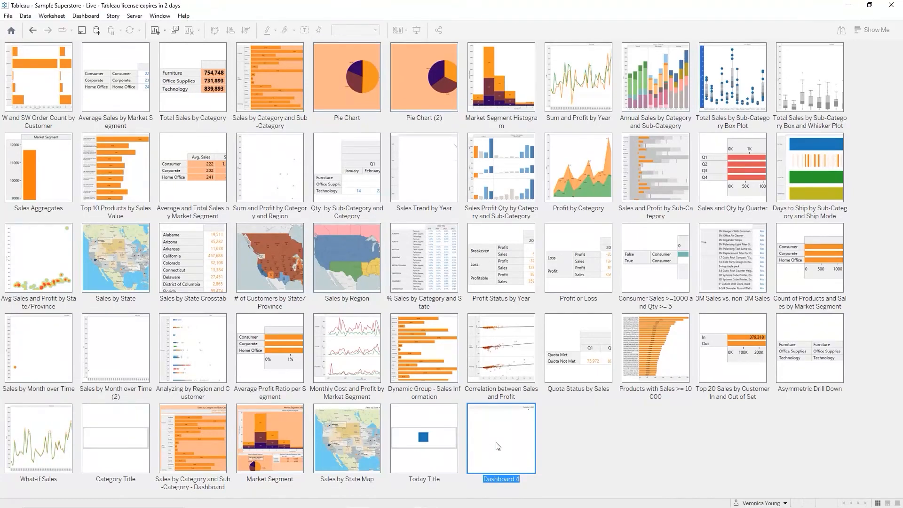
pyautogui.doubleClick(498, 446)
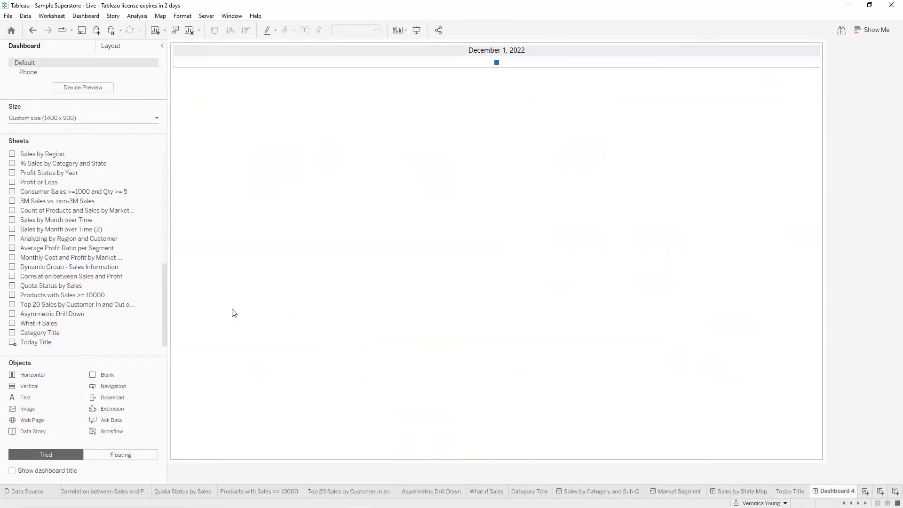
pyautogui.moveTo(156, 289)
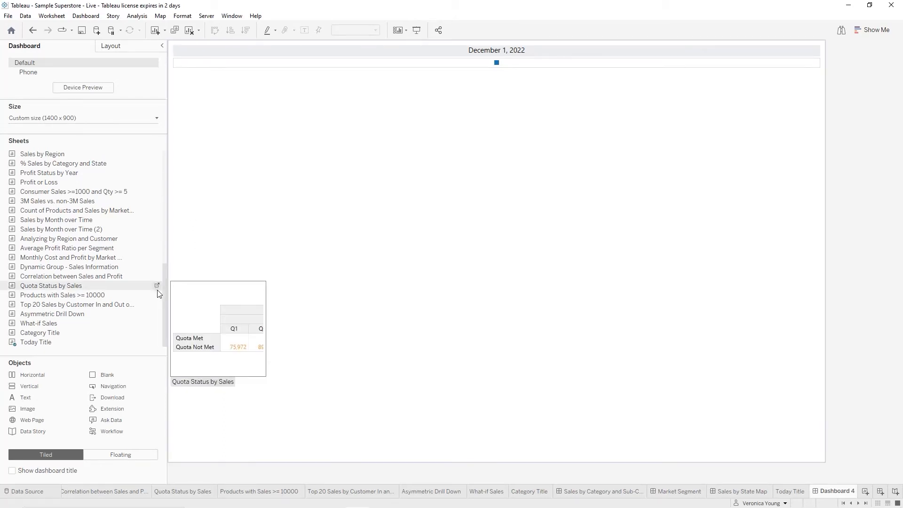
pyautogui.rightClick(66, 233)
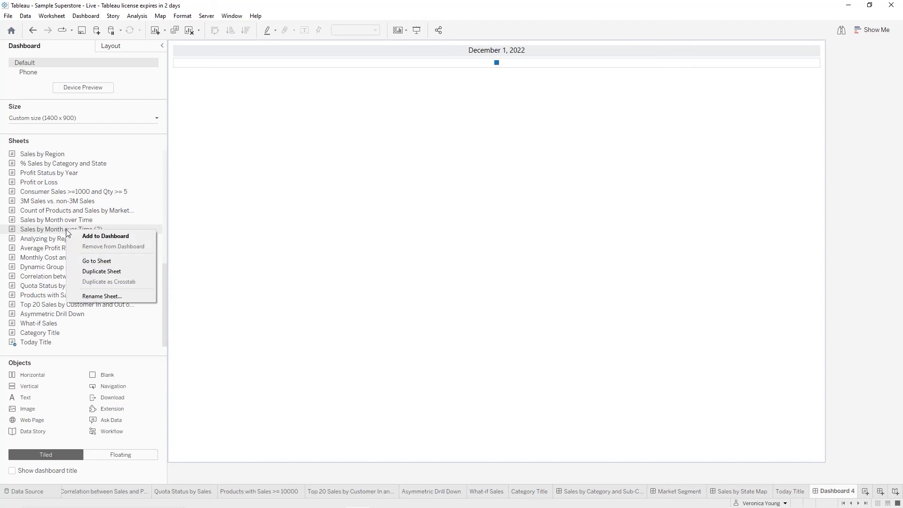
pyautogui.click(94, 297)
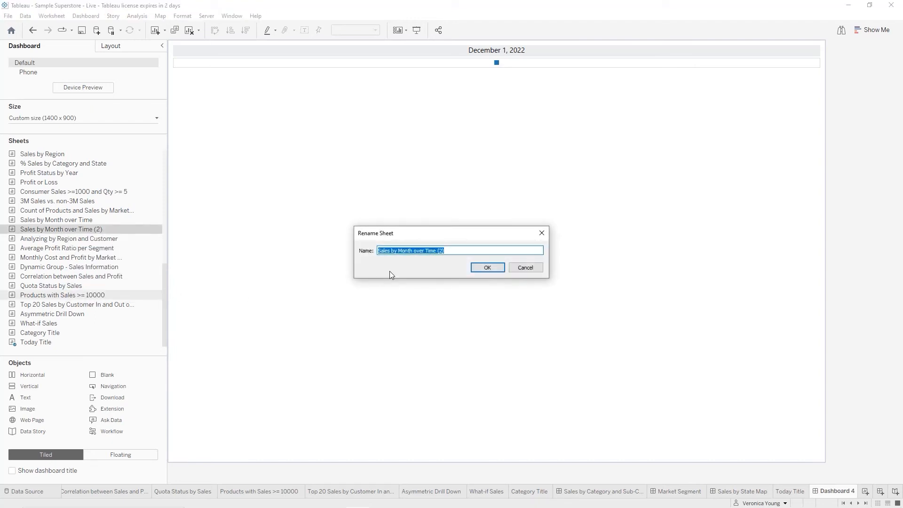
pyautogui.click(414, 251)
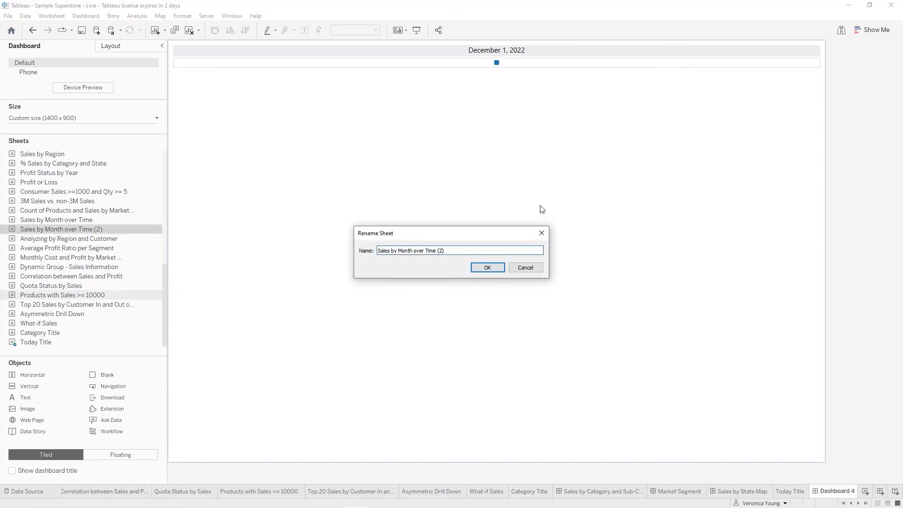
pyautogui.write('/Year')
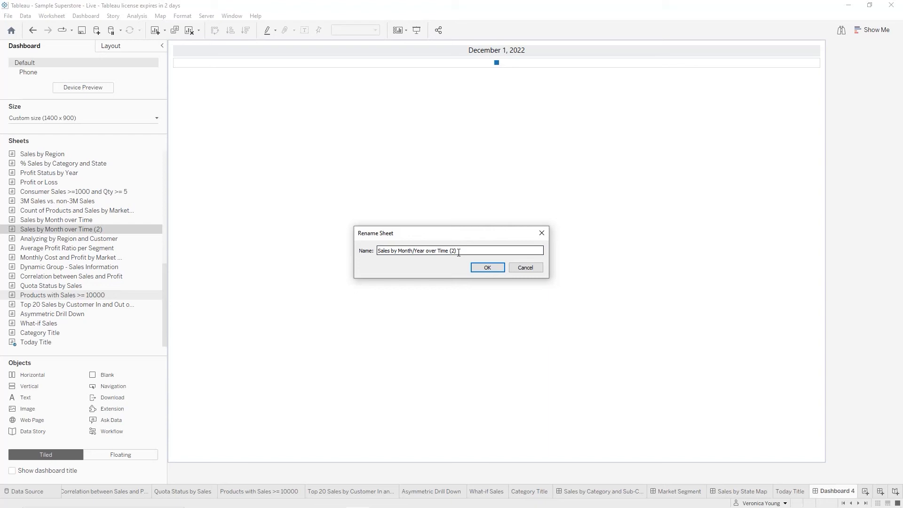
pyautogui.press('BackSpace')
pyautogui.press('BackSpace')
pyautogui.click(486, 267)
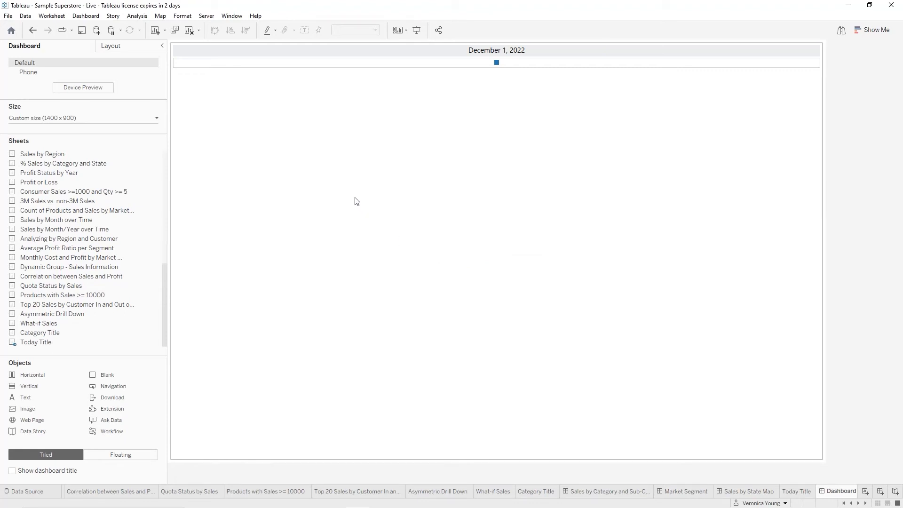
# Place the Sales by Month/Year over Time sheet below the date title and enlarge it upward to fill the empty space.
pyautogui.moveTo(63, 232)
pyautogui.moveTo(62, 233); pyautogui.dragTo(501, 347)
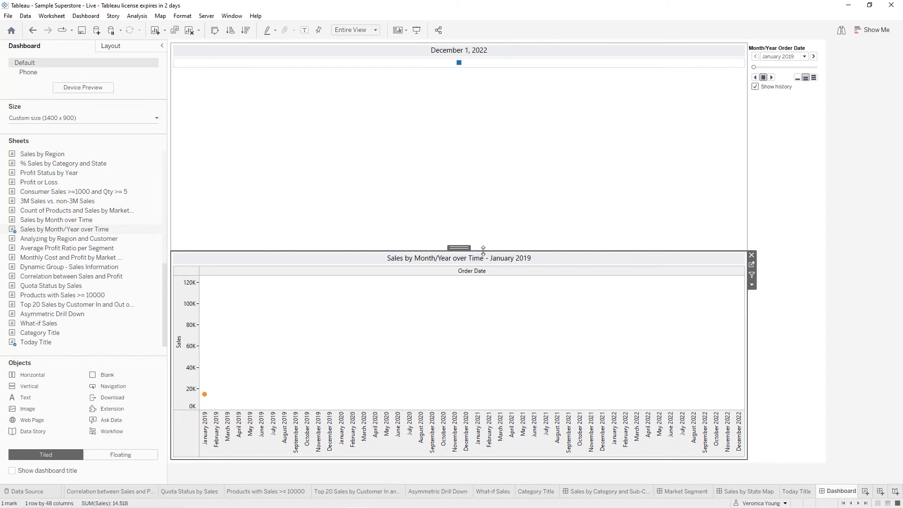
pyautogui.moveTo(483, 249); pyautogui.dragTo(465, 54)
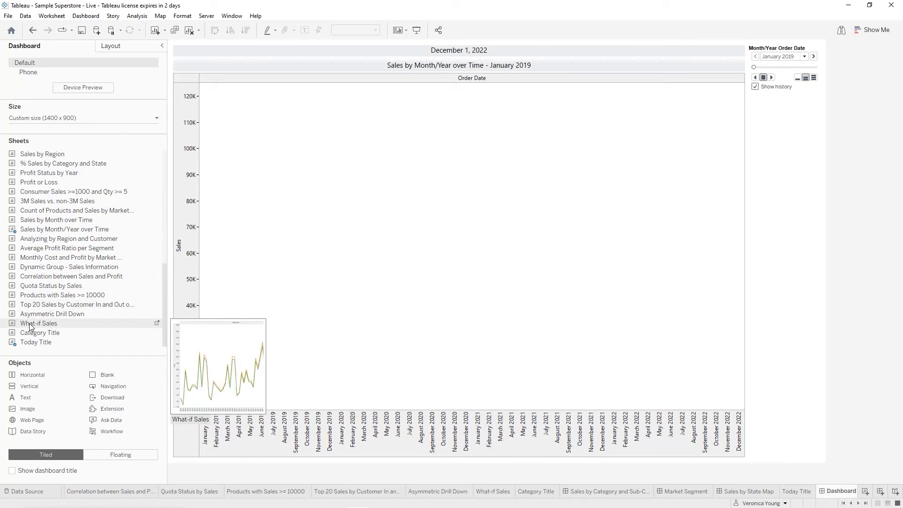
# Add the What-if Sales sheet to the dashboard and position it full width beneath the Sales by Month/Year over Time chart.
pyautogui.moveTo(28, 324)
pyautogui.mouseDown()
pyautogui.moveTo(290, 343)
pyautogui.moveTo(472, 332)
pyautogui.moveTo(619, 249)
pyautogui.mouseUp()
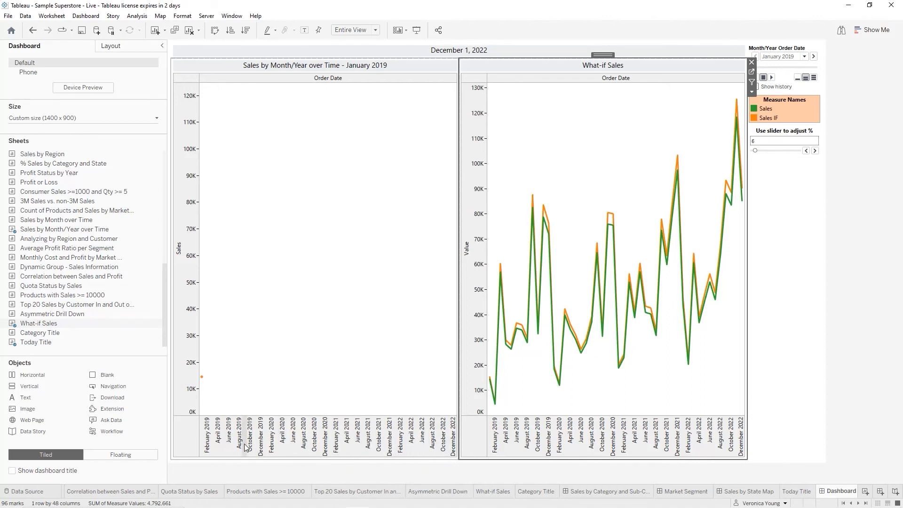
pyautogui.hotkey('ctrl', 'z')
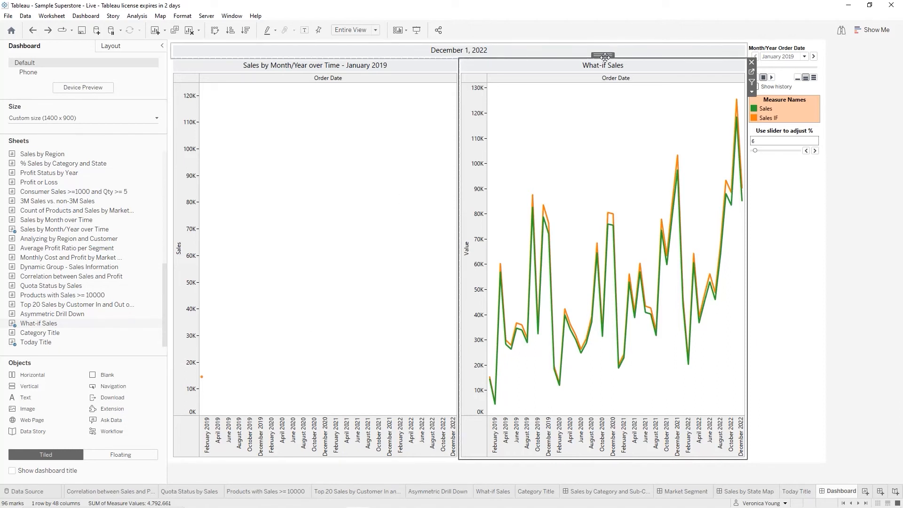
pyautogui.moveTo(604, 68); pyautogui.dragTo(592, 119)
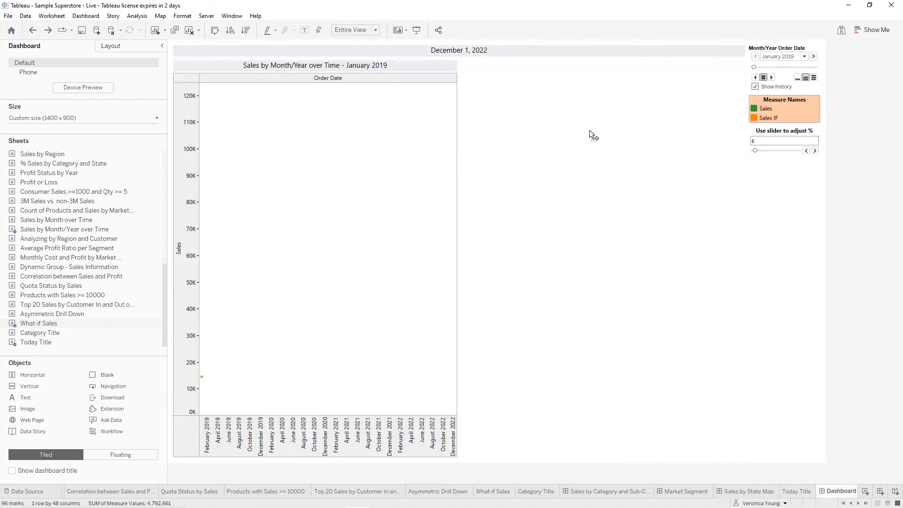
pyautogui.moveTo(542, 307); pyautogui.dragTo(369, 396)
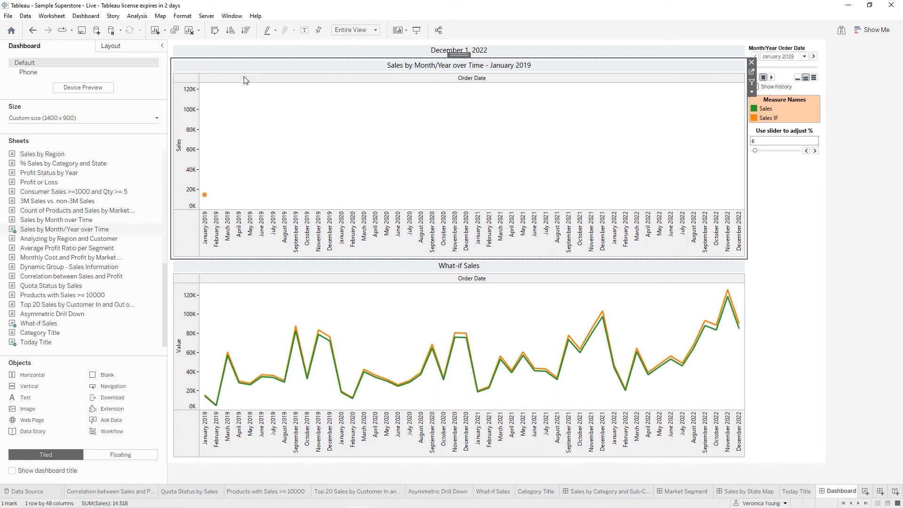
# Show the caption of the Sales by Month/Year over Time chart and replace its text with 'This is an animated viz that will show Sales by Month/Year'.
pyautogui.click(47, 17)
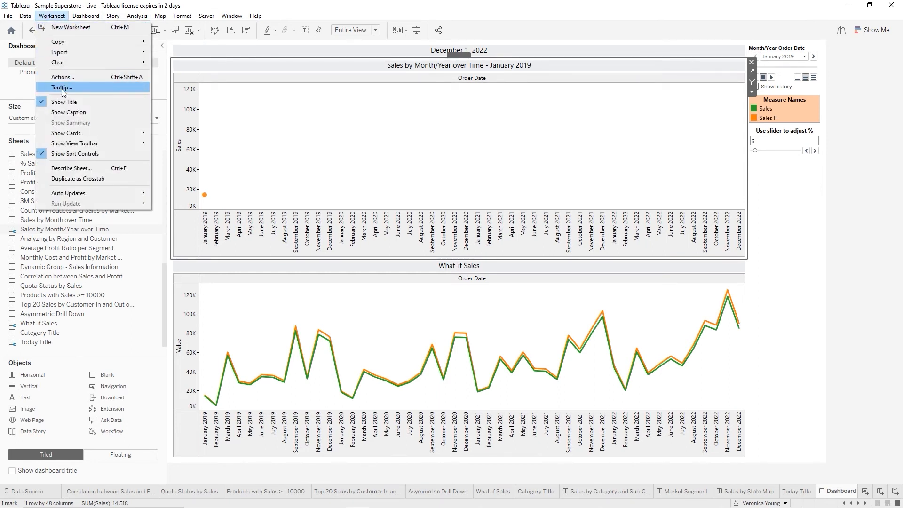
pyautogui.click(67, 112)
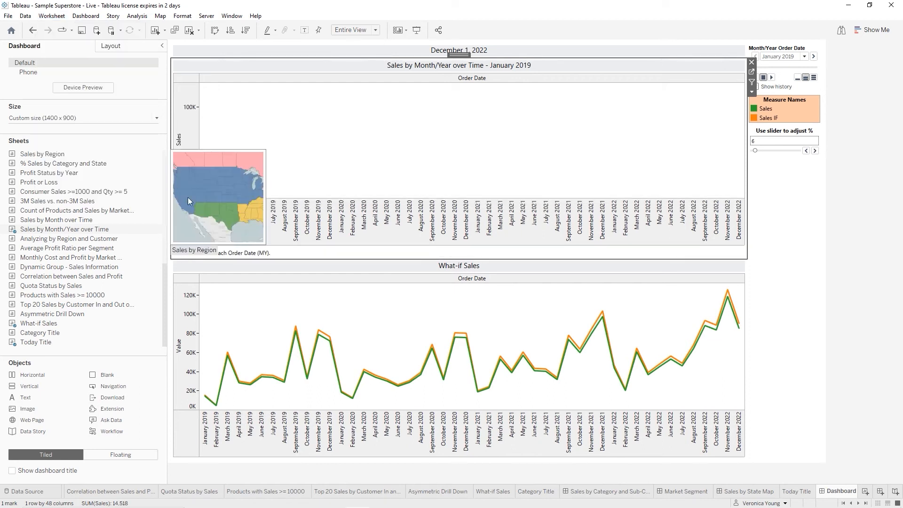
pyautogui.doubleClick(234, 253)
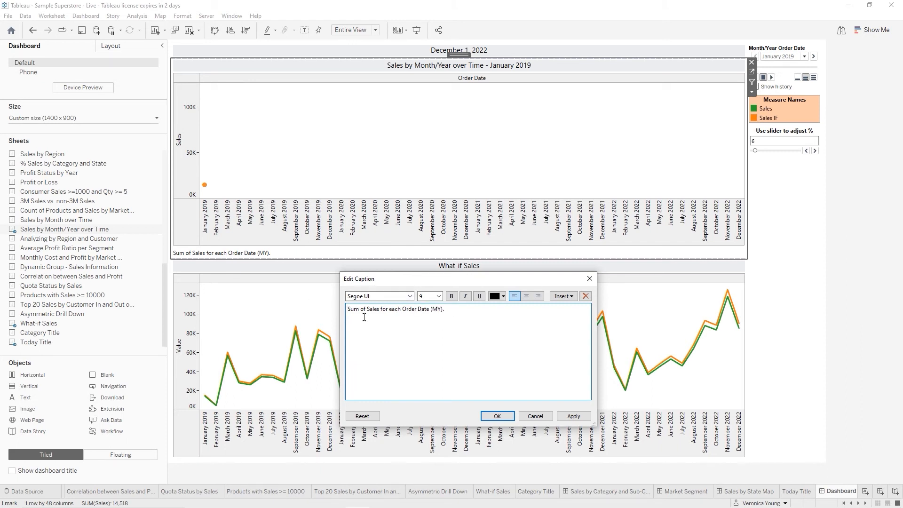
pyautogui.tripleClick(349, 310)
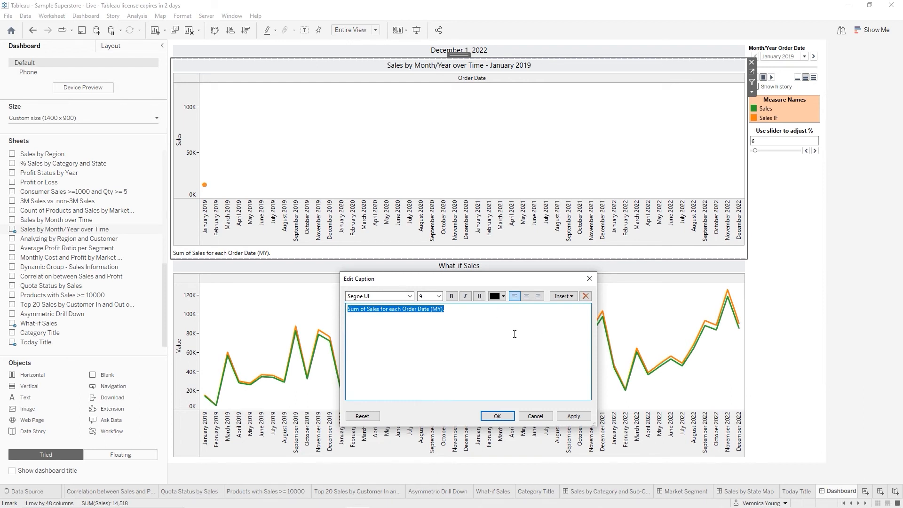
pyautogui.write('This is')
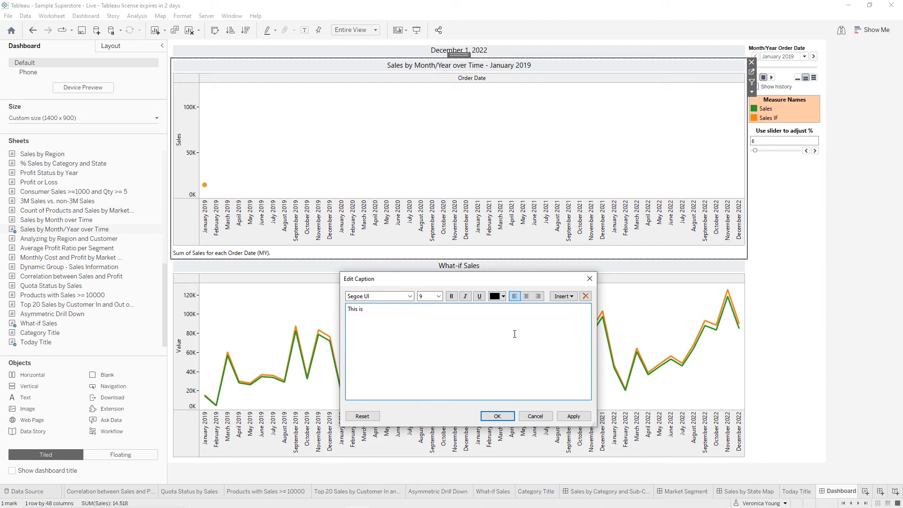
pyautogui.write(' an animated')
pyautogui.write('viz that will show Sales by Month/Ye')
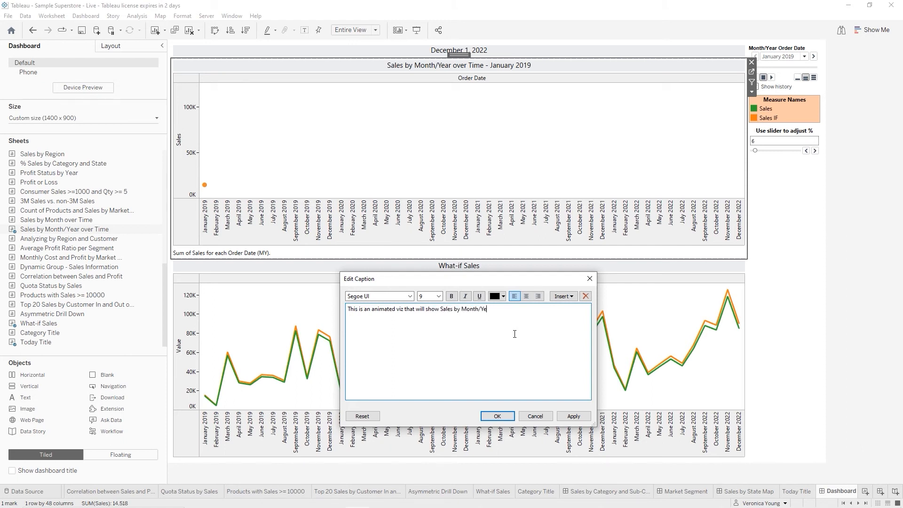
# Complete the caption with 'over Time. You can use the Controls on the upper right to play the viz and animate it.' and color all of it orange.
pyautogui.write('ar over Time.  You can use the Controls on the upper r')
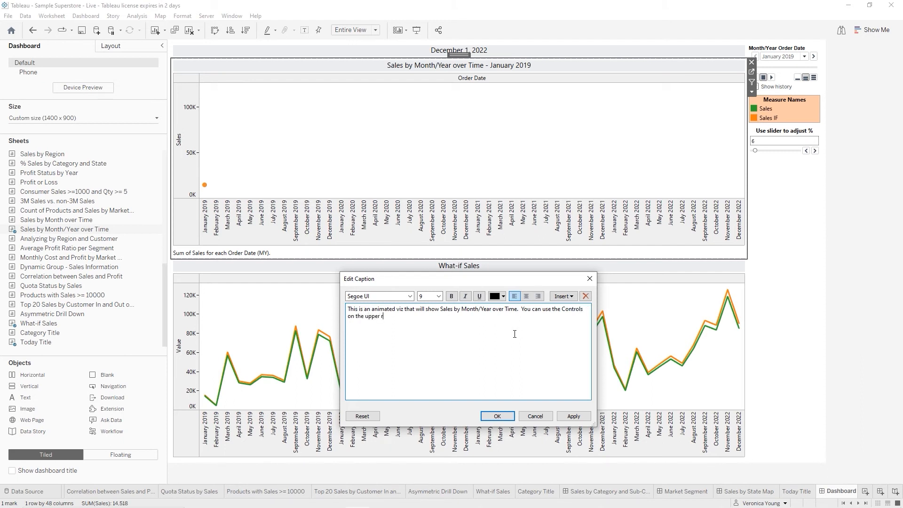
pyautogui.write('ight to play the viz and animate it.')
pyautogui.hotkey('ctrl', 'a')
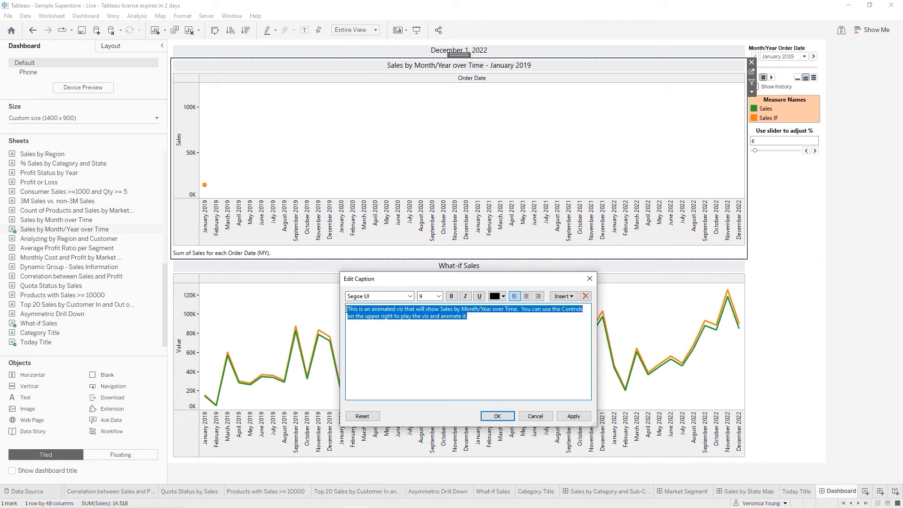
pyautogui.click(504, 297)
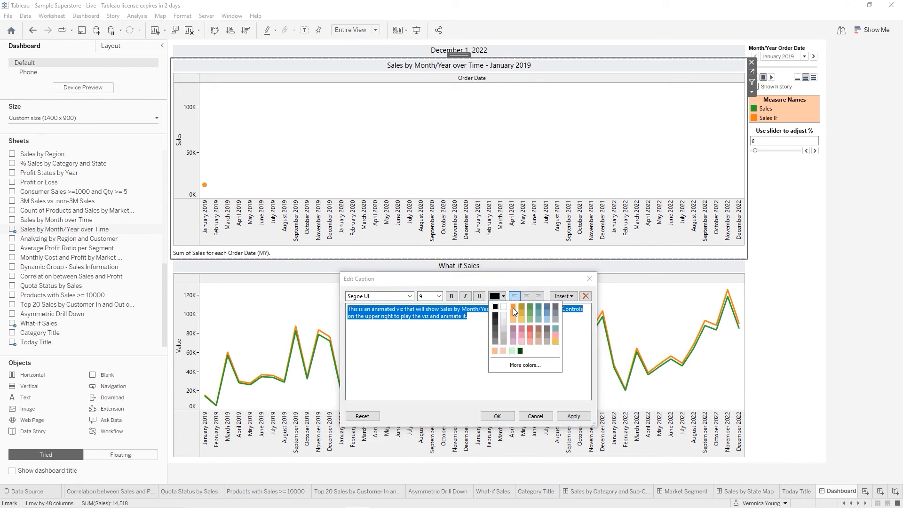
pyautogui.click(513, 308)
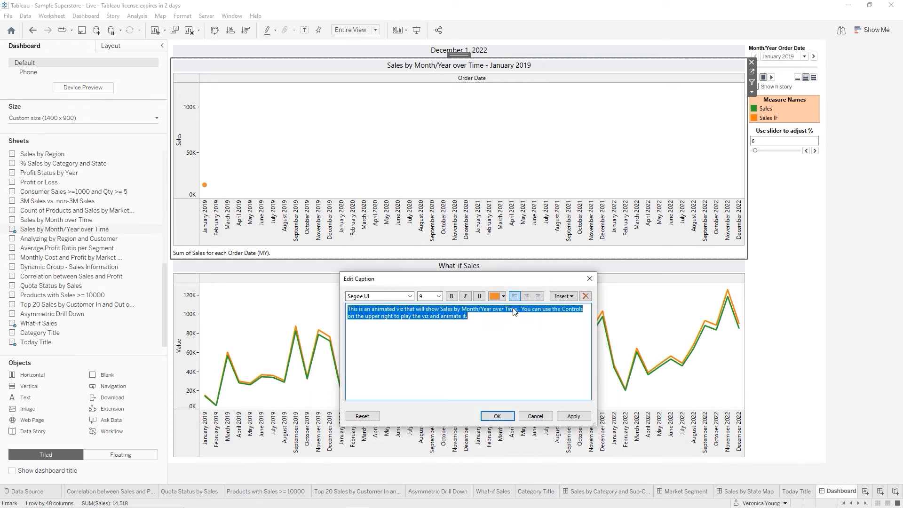
pyautogui.click(499, 417)
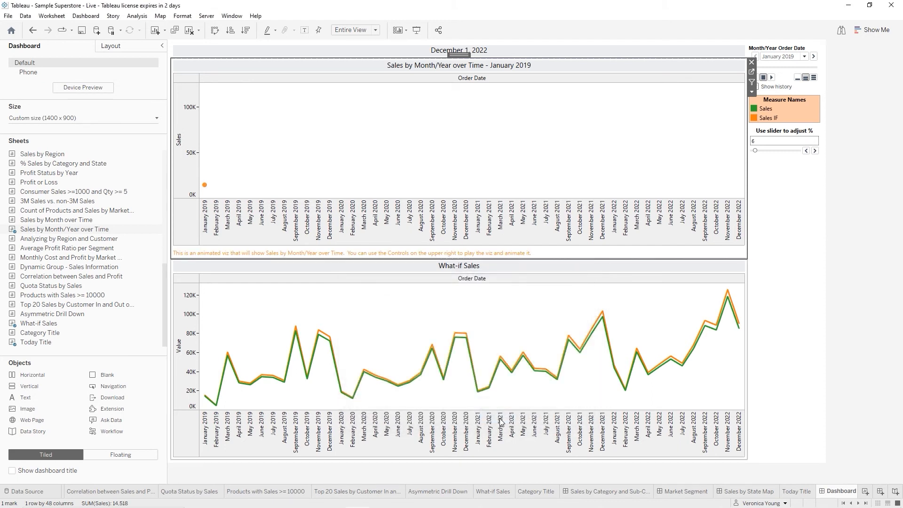
# Make the entire caption of the Sales by Month/Year over Time chart bold.
pyautogui.doubleClick(480, 254)
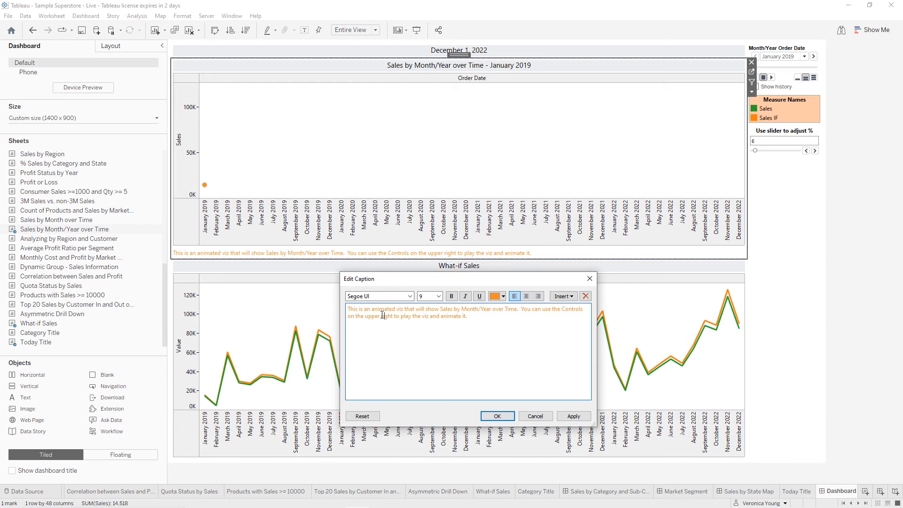
pyautogui.hotkey('ctrl', 'a')
pyautogui.hotkey('ctrl', 'b')
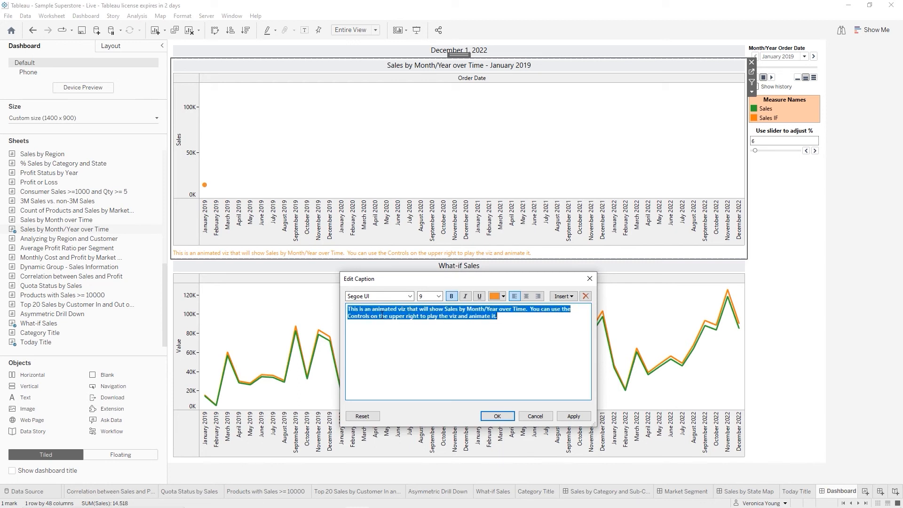
pyautogui.click(497, 416)
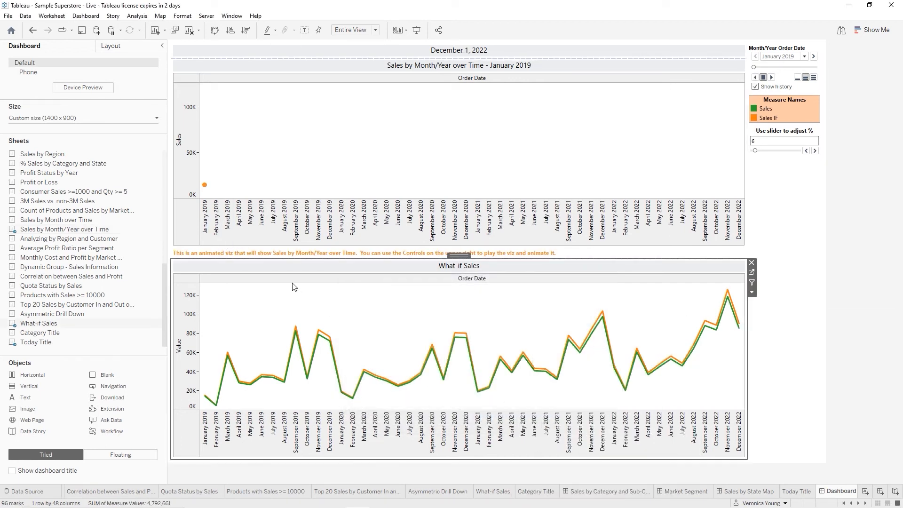
# Show the caption of the What-if Sales chart and reword its opening to 'This viz is showing the trends'.
pyautogui.click(267, 269)
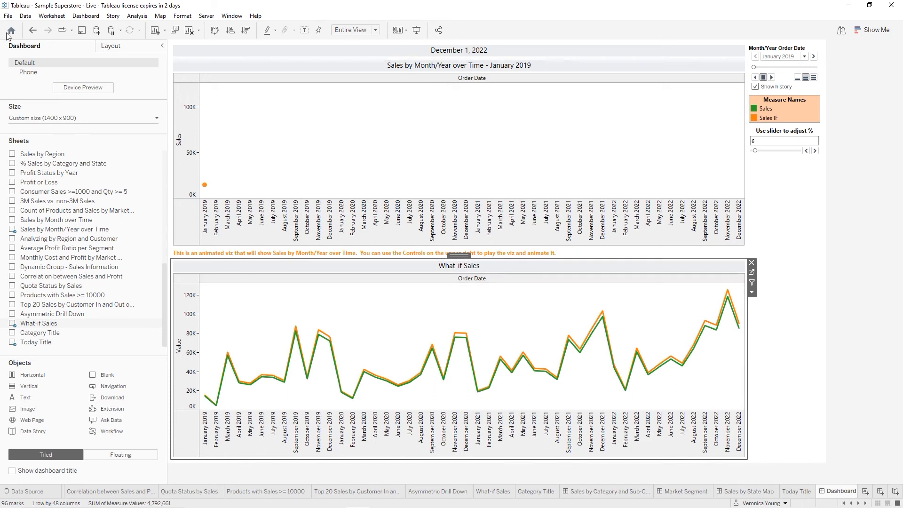
pyautogui.click(51, 17)
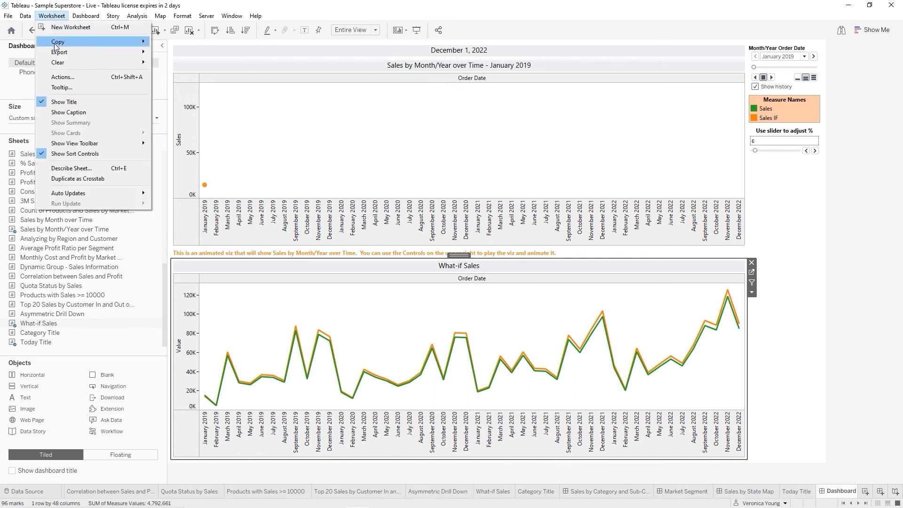
pyautogui.click(70, 113)
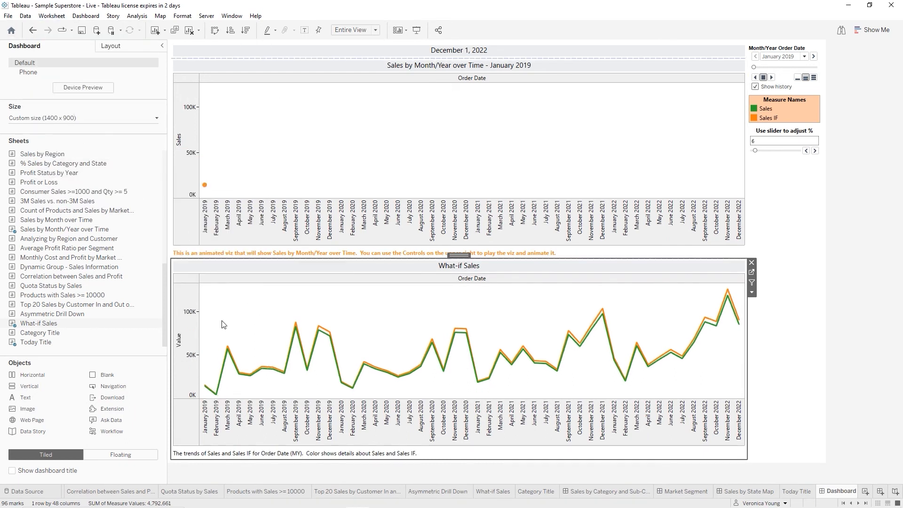
pyautogui.doubleClick(305, 455)
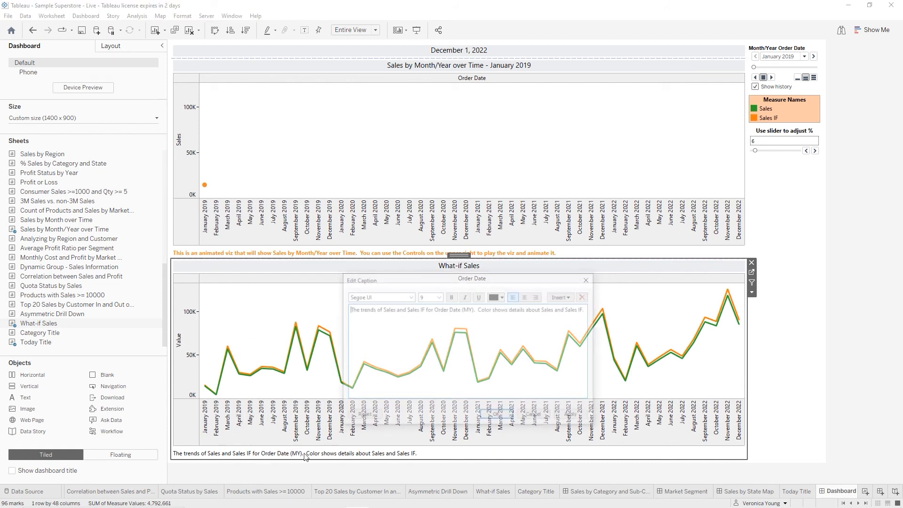
pyautogui.click(434, 309)
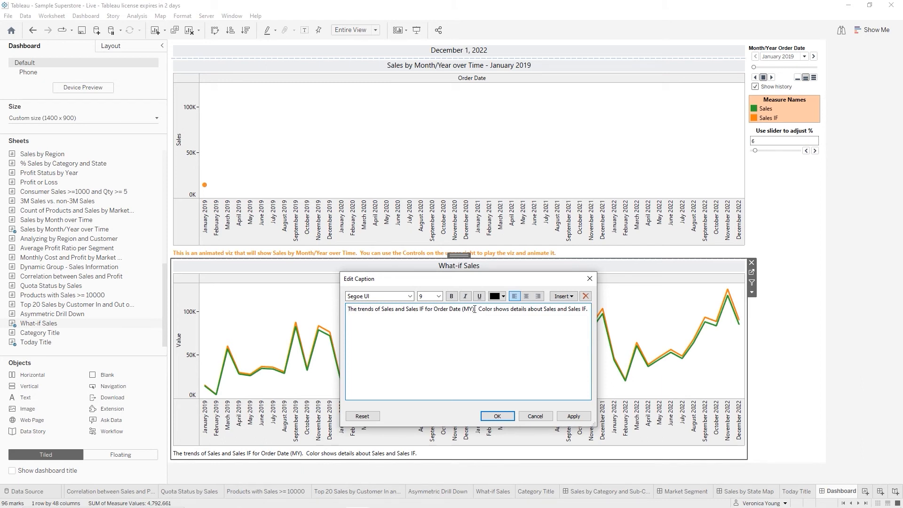
pyautogui.write('This vi')
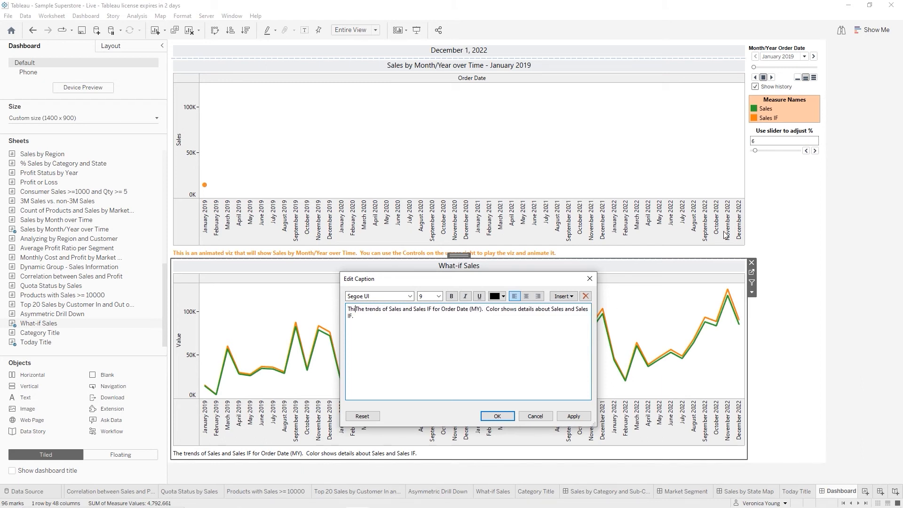
pyautogui.write('z is sho')
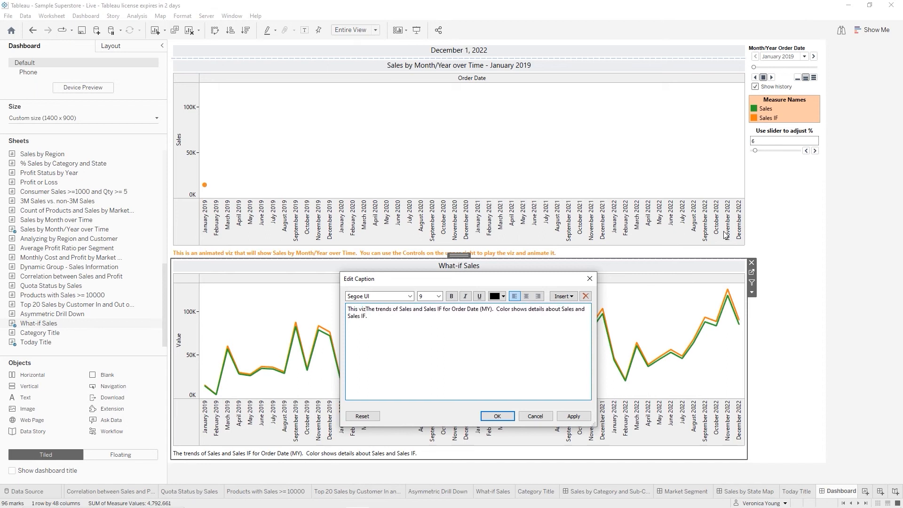
pyautogui.write('wing')
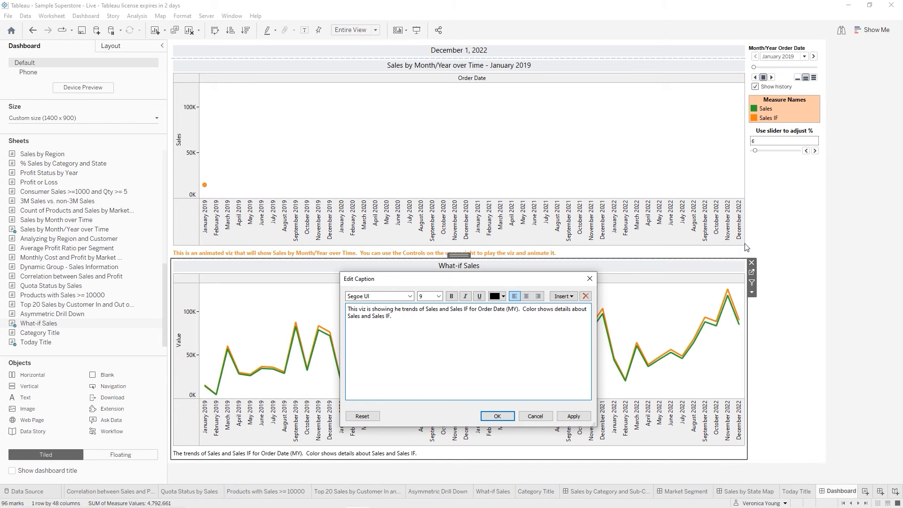
pyautogui.write('t')
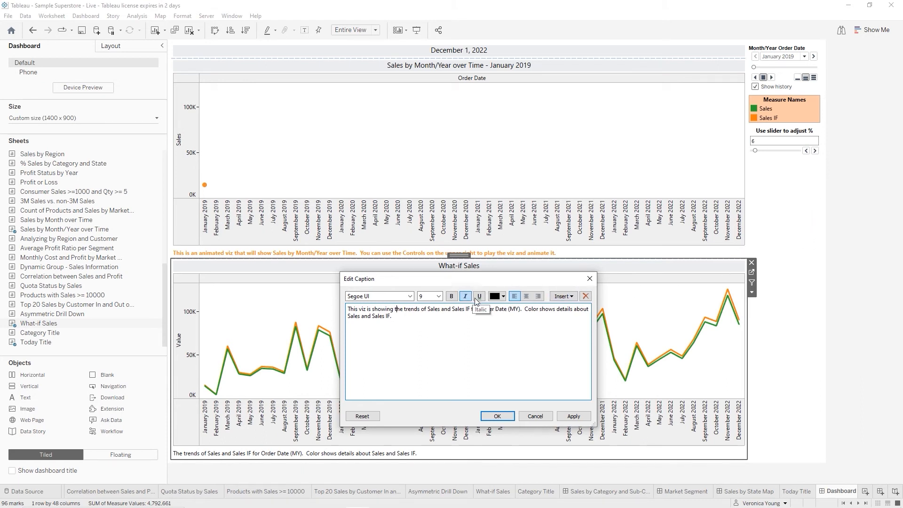
# Replace the first 'Sales IF' in the What-if Sales caption with 'projected sales by percent'.
pyautogui.doubleClick(454, 309)
pyautogui.moveTo(467, 312); pyautogui.dragTo(471, 312)
pyautogui.click(424, 294)
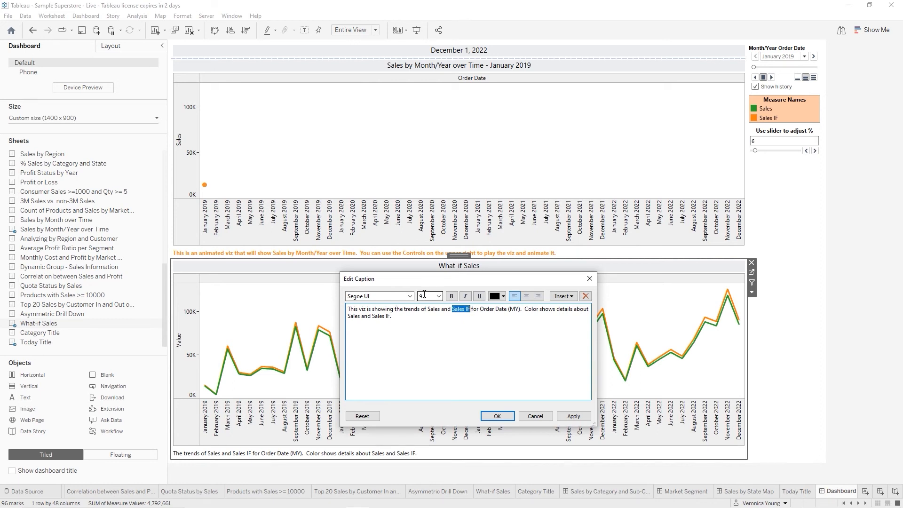
pyautogui.write('projecte')
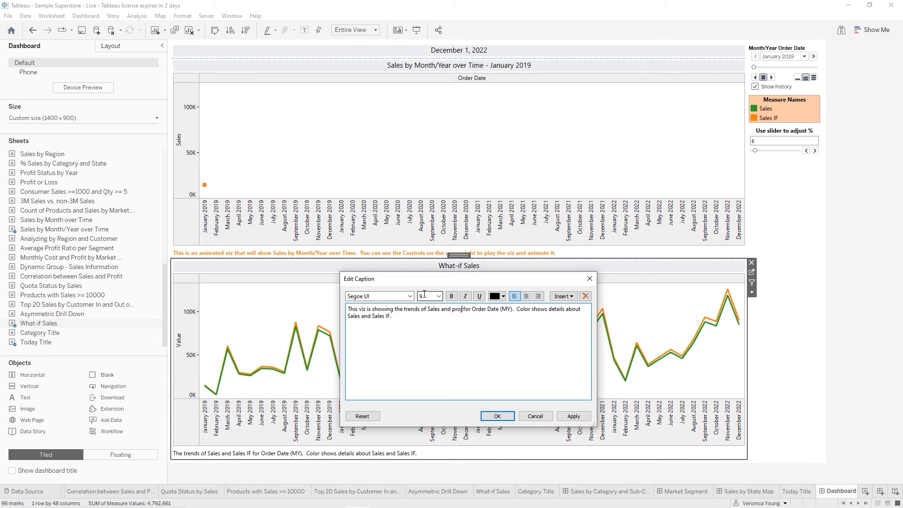
pyautogui.write('d sales by ')
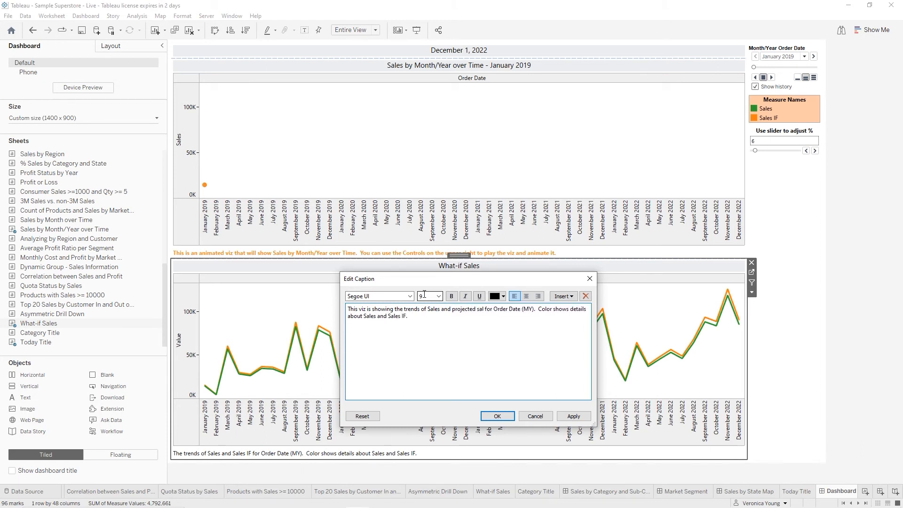
pyautogui.write('percent')
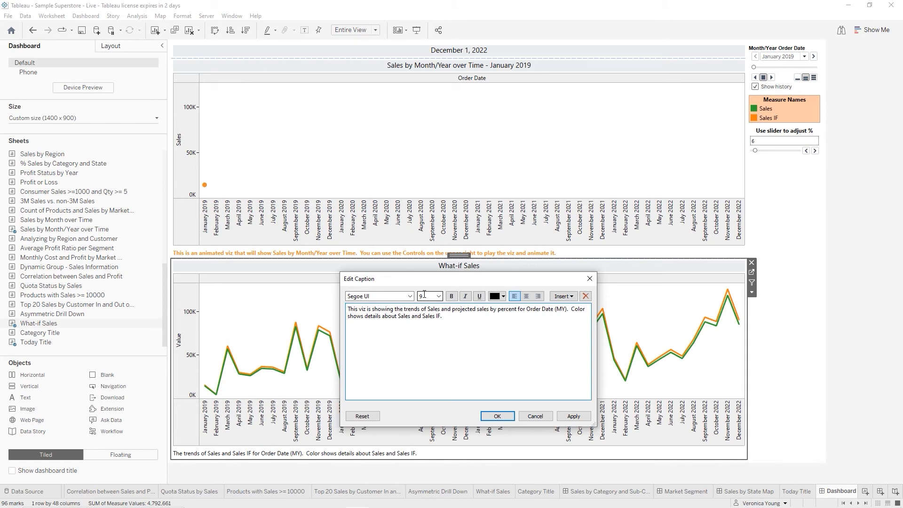
# Reword the caption's date phrase to 'for the Month/Year of the Order Date', removing '(MY)' after it.
pyautogui.write('the Mon')
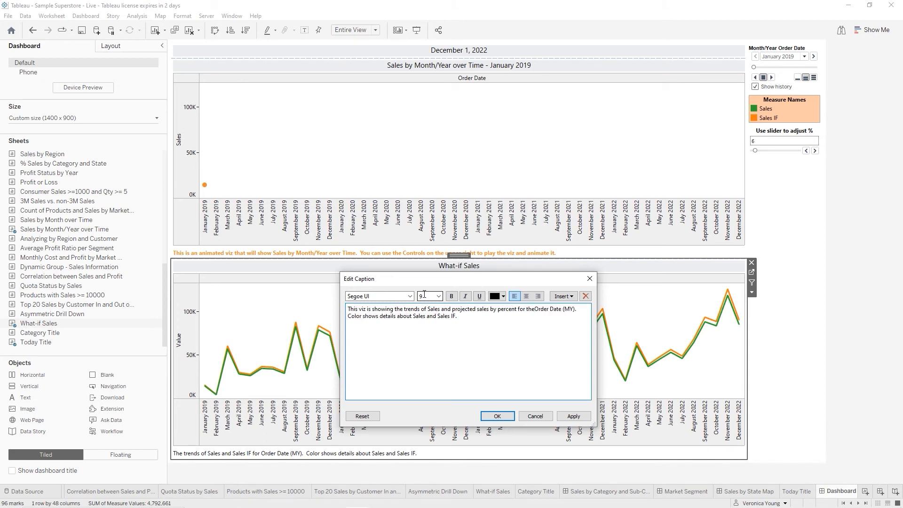
pyautogui.write('th/Year o')
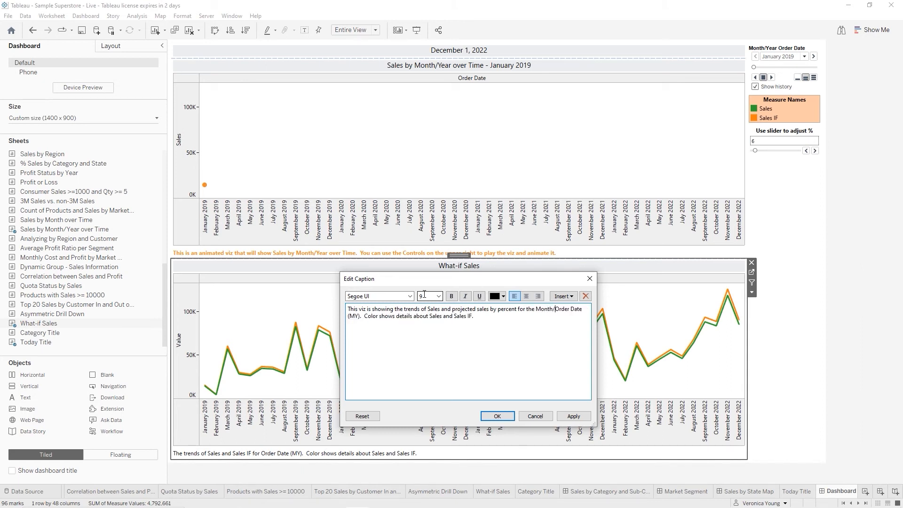
pyautogui.write('f the')
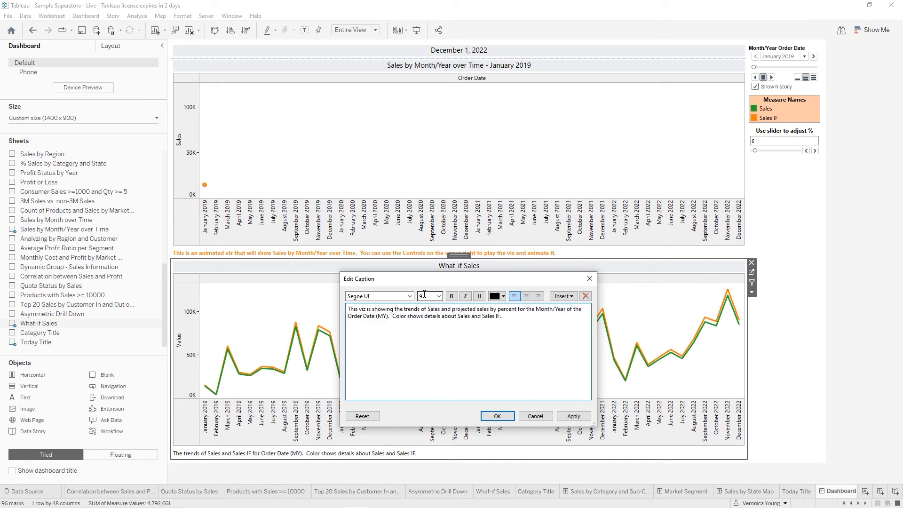
pyautogui.press('BackSpace')
pyautogui.press('BackSpace')
pyautogui.press('BackSpace')
pyautogui.press('BackSpace')
pyautogui.press('BackSpace')
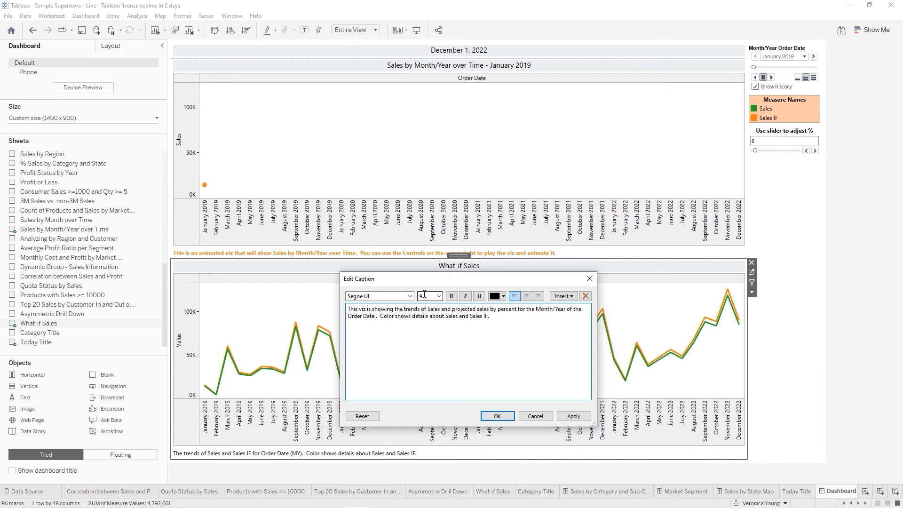
pyautogui.press('BackSpace')
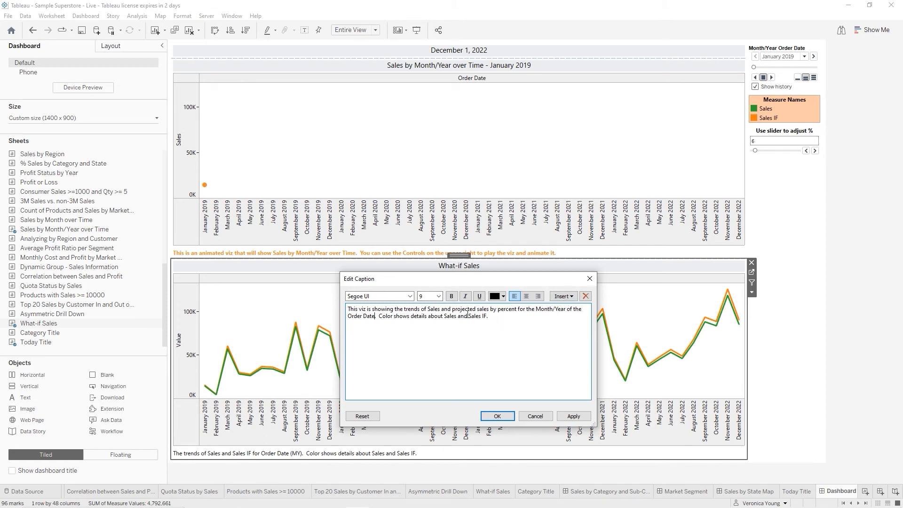
# Replace the remaining 'Sales IF' in the caption's color sentence with 'projected sales (Sales IF)'.
pyautogui.moveTo(467, 316); pyautogui.dragTo(487, 321)
pyautogui.write('pro')
pyautogui.press('BackSpace')
pyautogui.press('BackSpace')
pyautogui.press('BackSpace')
pyautogui.write('projected sales (SAle')
pyautogui.press('BackSpace')
pyautogui.write('a')
# Make the whole What-if Sales caption bold and orange, and apply it.
pyautogui.hotkey('ctrl', 'a')
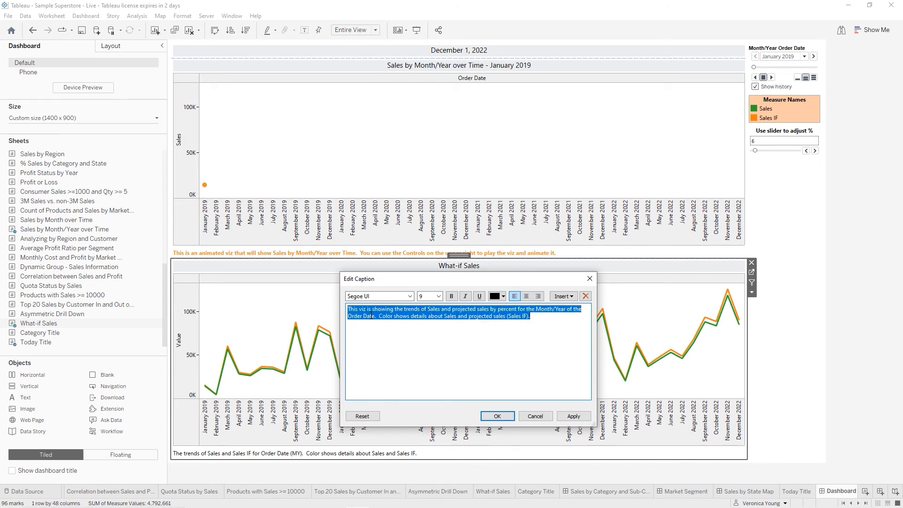
pyautogui.hotkey('ctrl', 'b')
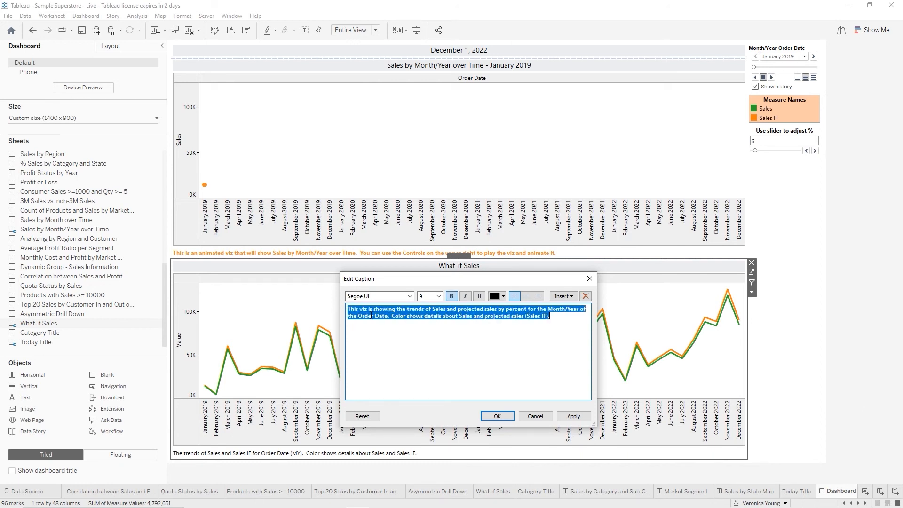
pyautogui.click(503, 296)
pyautogui.click(515, 305)
pyautogui.click(504, 416)
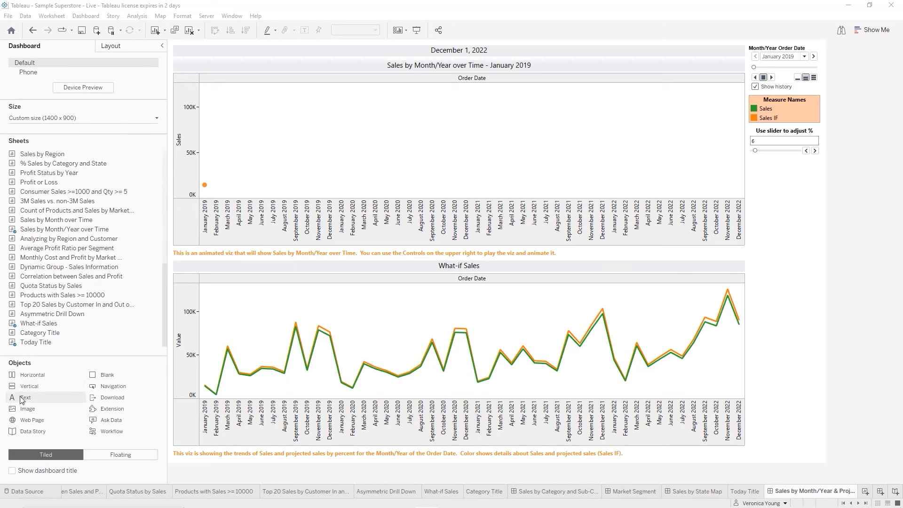
# Add a text object beside the What-if Sales chart with left-aligned, bold orange instructions for the Month/Year Order Date controls and the projected sales slider.
pyautogui.moveTo(21, 399); pyautogui.dragTo(539, 346)
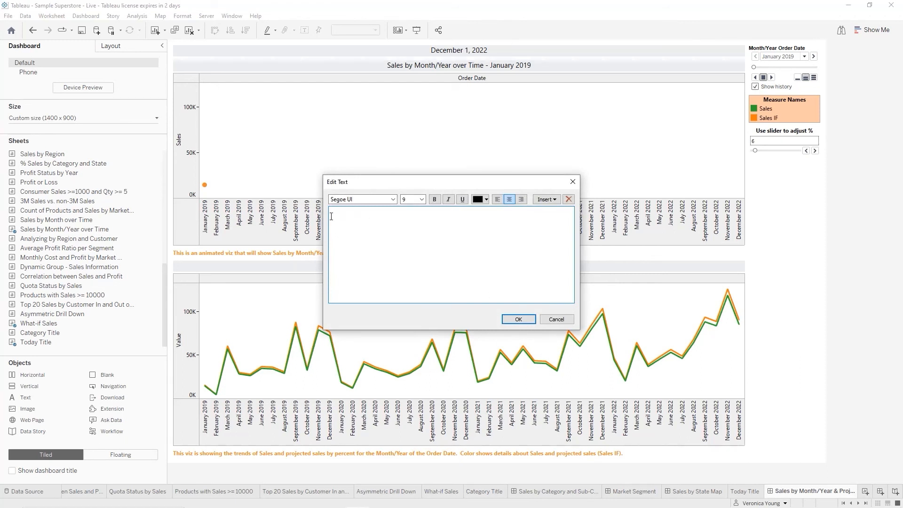
pyautogui.click(497, 202)
pyautogui.write('Use the Month/Year Order Date controls to start the animation on the first viz.  If you want to choose a specific month/year you can use the dropdown at the top of it.  Otherwise, you can automatically start the animation by using the right arrow (forward).  You can stop the animation by using the stop button, and you can play it in reverse by using the back arrow (reverse).  To adjust the animation speed, use the "lined" buttons on the control.  To see differing percentages of projected sales on the second viz, use the slider in the right pane.  It will advance by 2% each time you use the arrows to control it.')
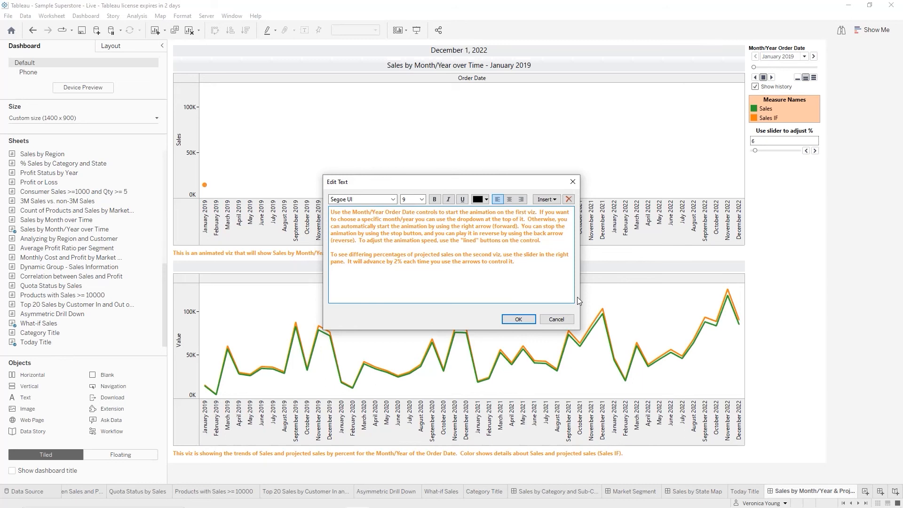
pyautogui.click(517, 319)
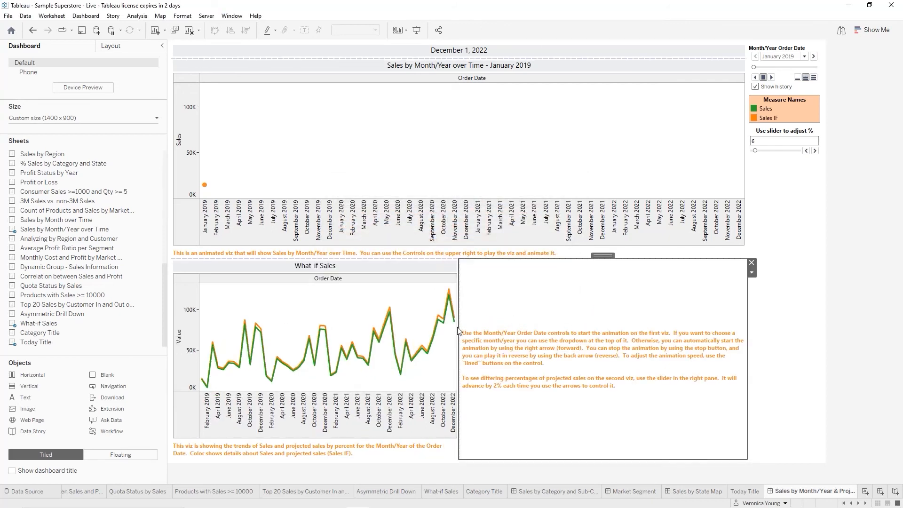
# Move the instruction text into the controls column, directly below the 'Use slider to adjust %' control.
pyautogui.click(121, 458)
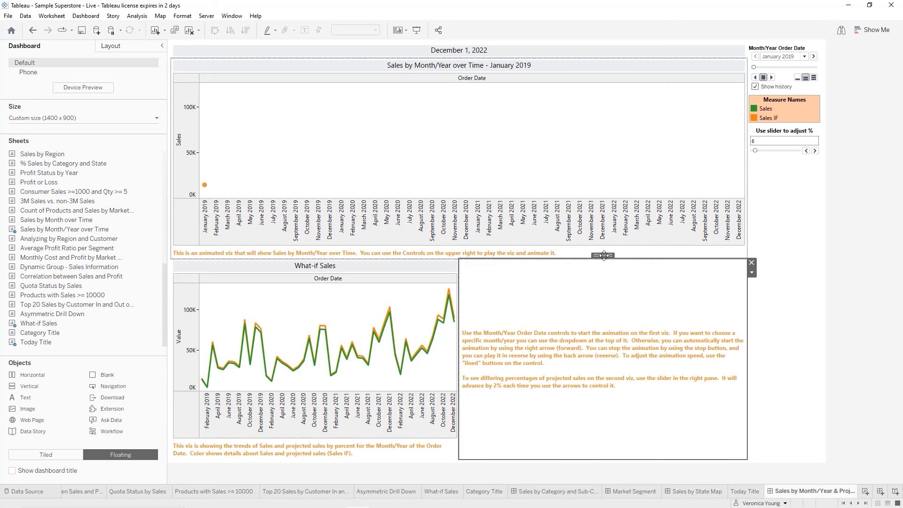
pyautogui.moveTo(602, 254); pyautogui.dragTo(773, 260)
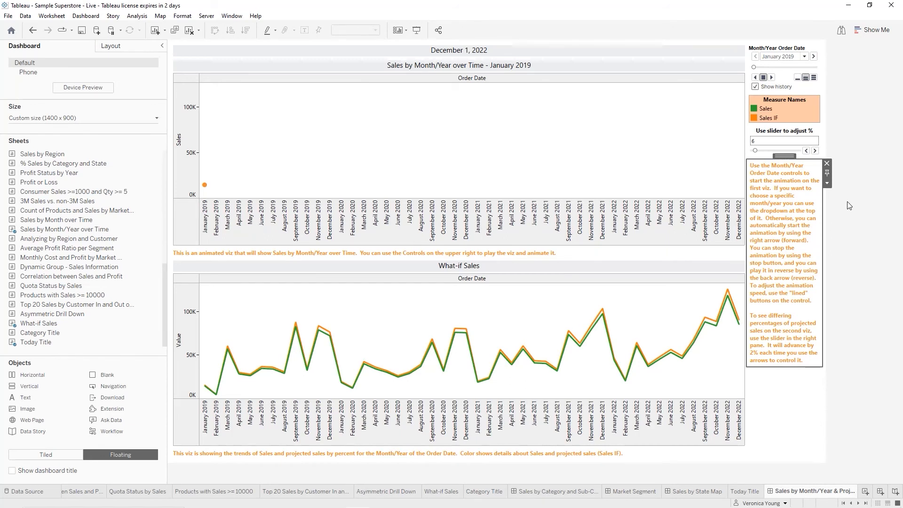
pyautogui.click(783, 398)
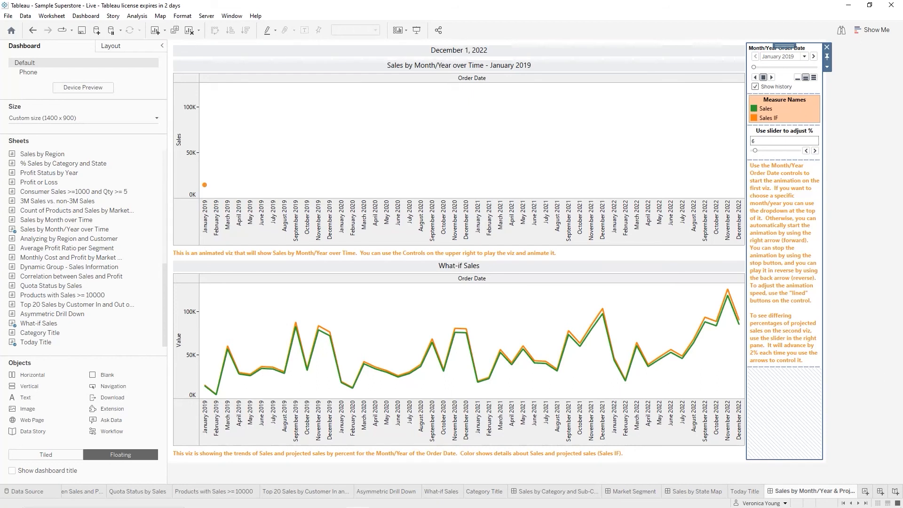
# Give the 'Use slider to adjust %' parameter control orange shading and close the formatting options.
pyautogui.click(77, 32)
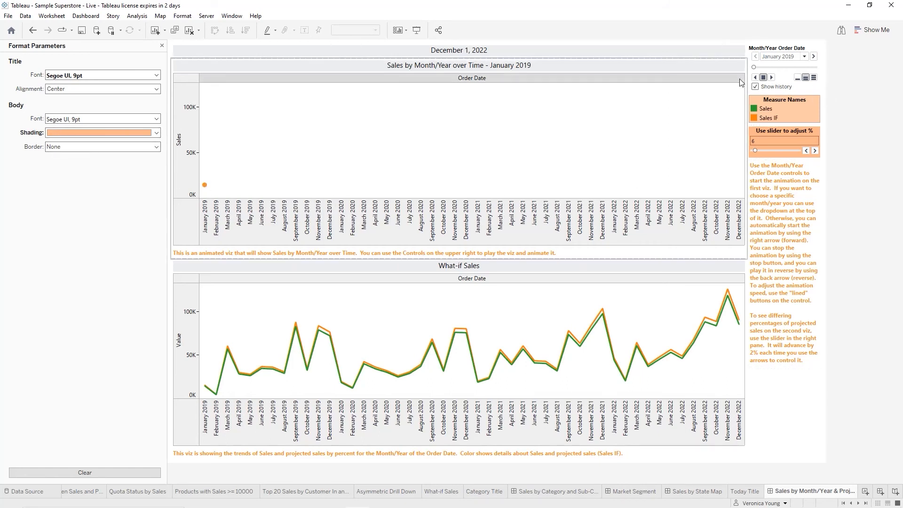
pyautogui.click(161, 46)
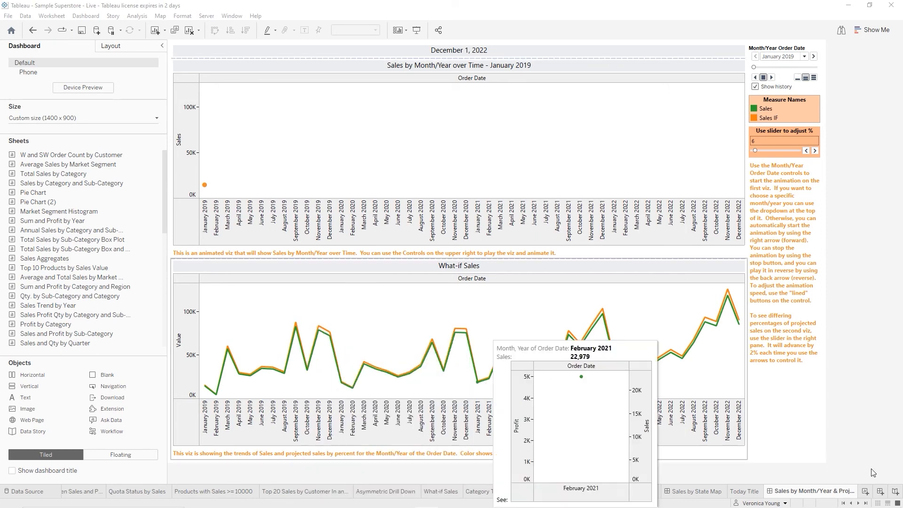
# Create a new dashboard and set its fixed size to 1400 px wide by 900 px high.
pyautogui.moveTo(864, 499)
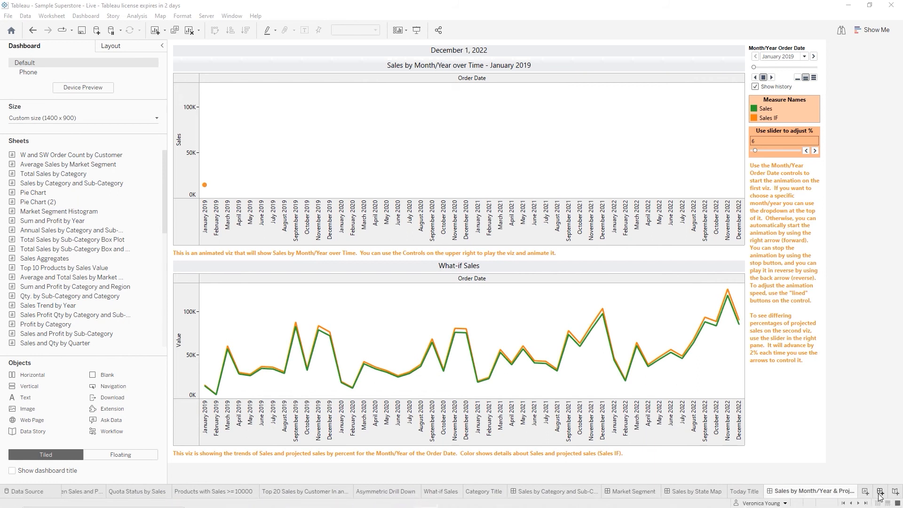
pyautogui.click(880, 491)
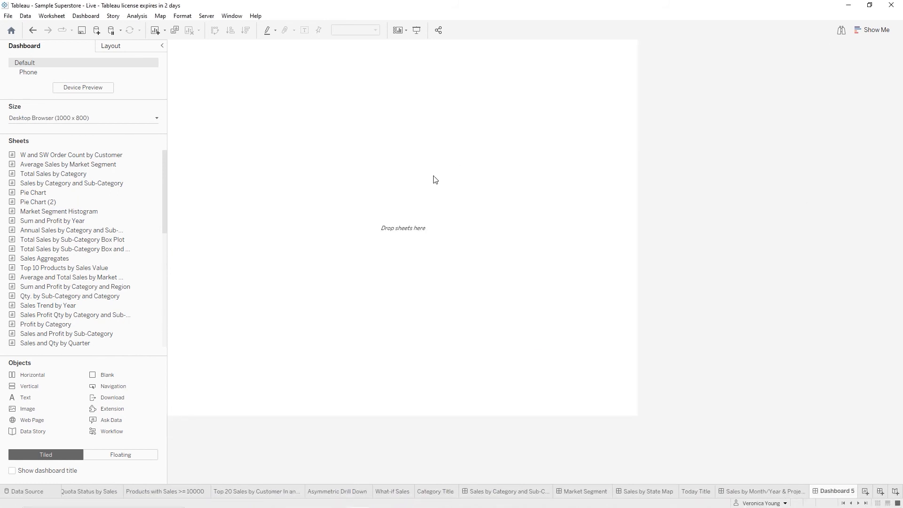
pyautogui.click(69, 118)
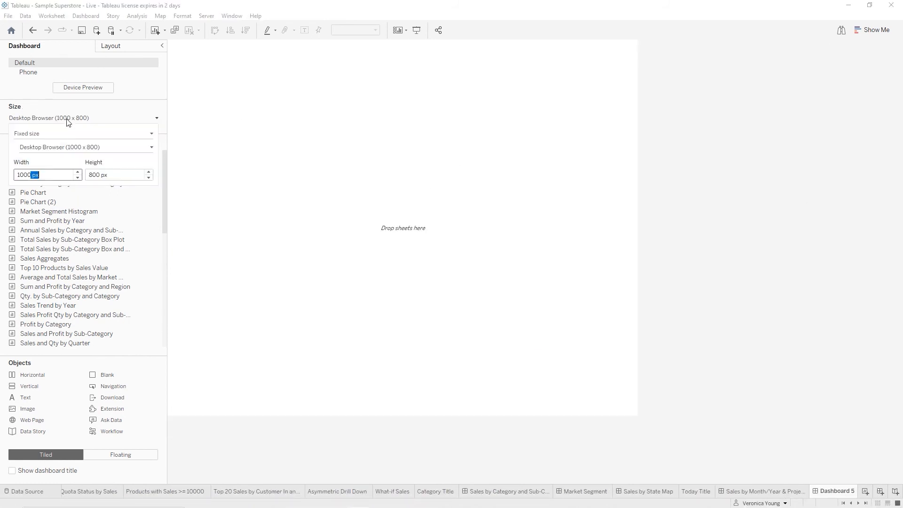
pyautogui.doubleClick(21, 174)
pyautogui.write('1400')
pyautogui.press('Tab')
pyautogui.write('900')
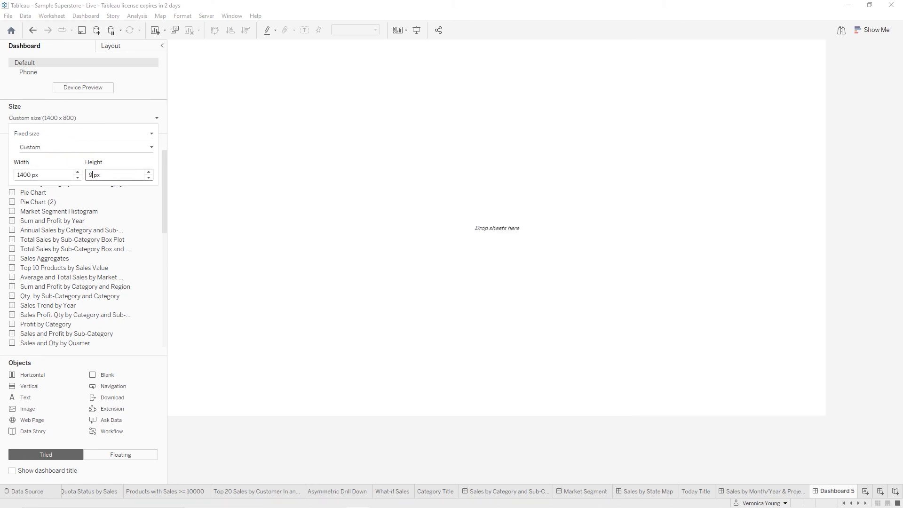
pyautogui.press('Tab')
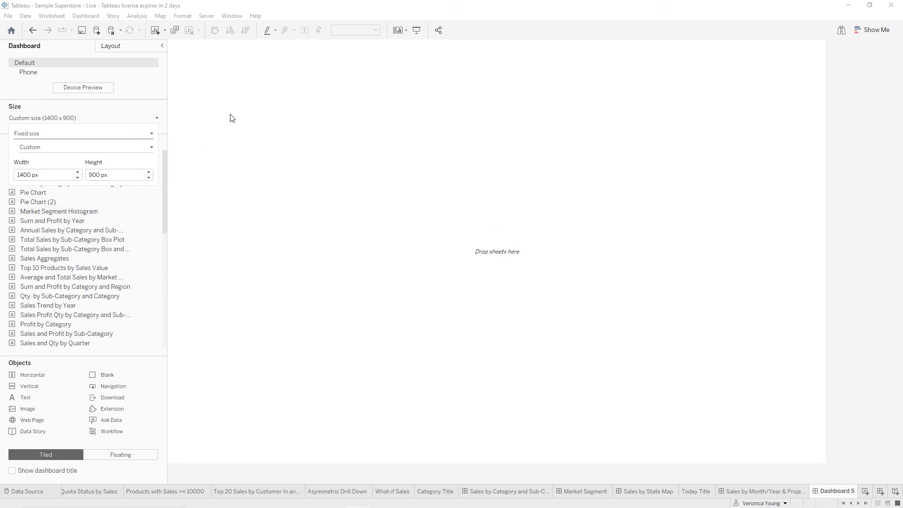
pyautogui.click(338, 147)
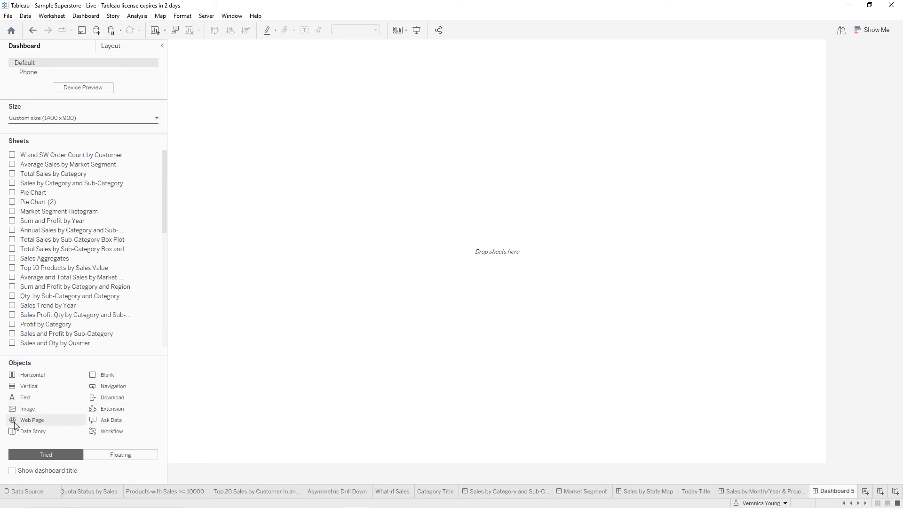
pyautogui.moveTo(124, 423); pyautogui.dragTo(431, 294)
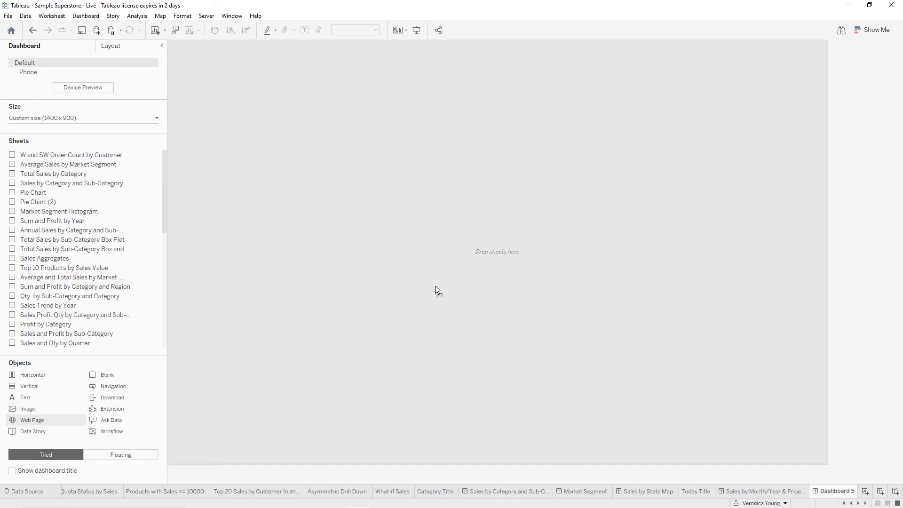
pyautogui.moveTo(469, 233); pyautogui.dragTo(469, 233)
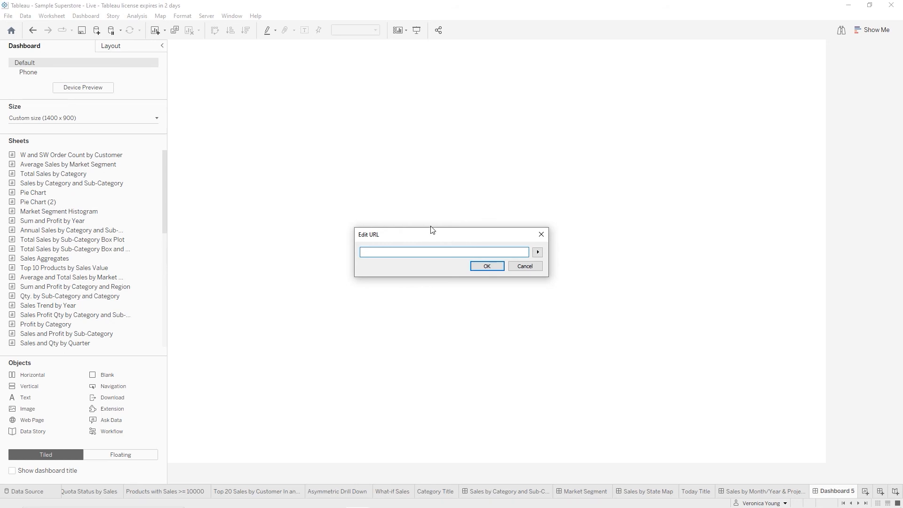
pyautogui.write('ht')
pyautogui.write('tps://tradingeconomics.com/united-states/retail-sales')
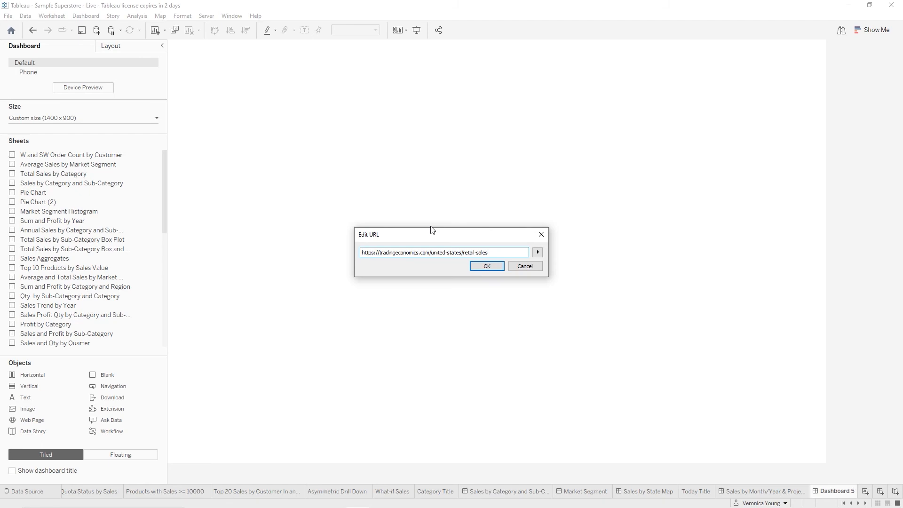
pyautogui.click(486, 266)
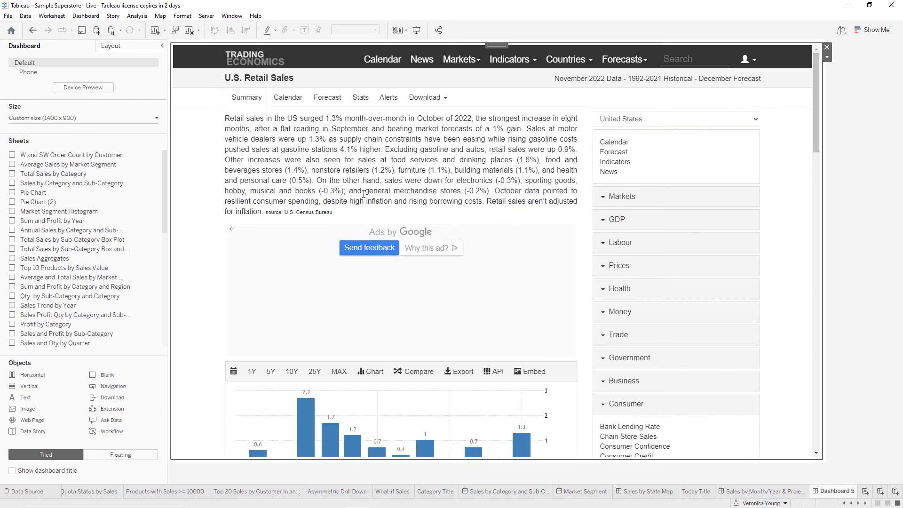
# Examine the embedded U.S. Retail Sales page from the summary and chart down to the news stream.
pyautogui.scroll(-4, 363, 193)
pyautogui.scroll(4, 408, 197)
pyautogui.scroll(-1, 525, 300)
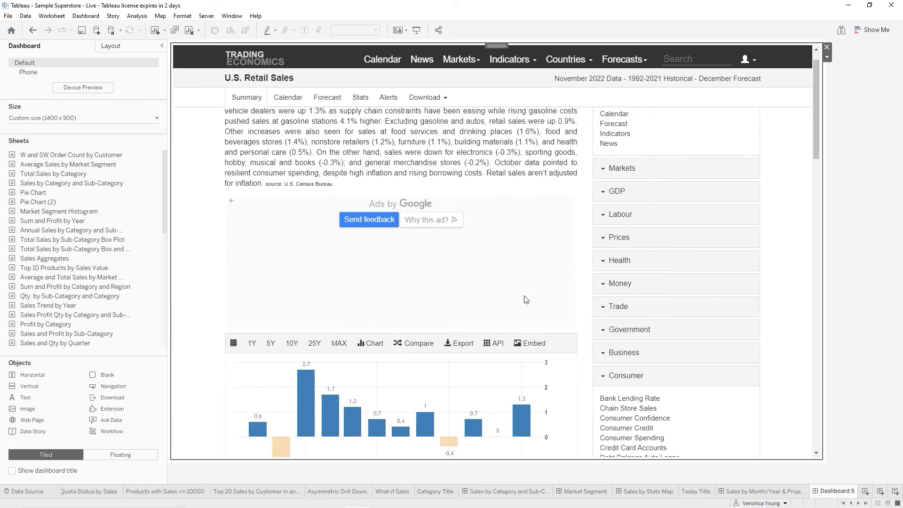
pyautogui.scroll(-3, 526, 299)
pyautogui.scroll(-4, 524, 300)
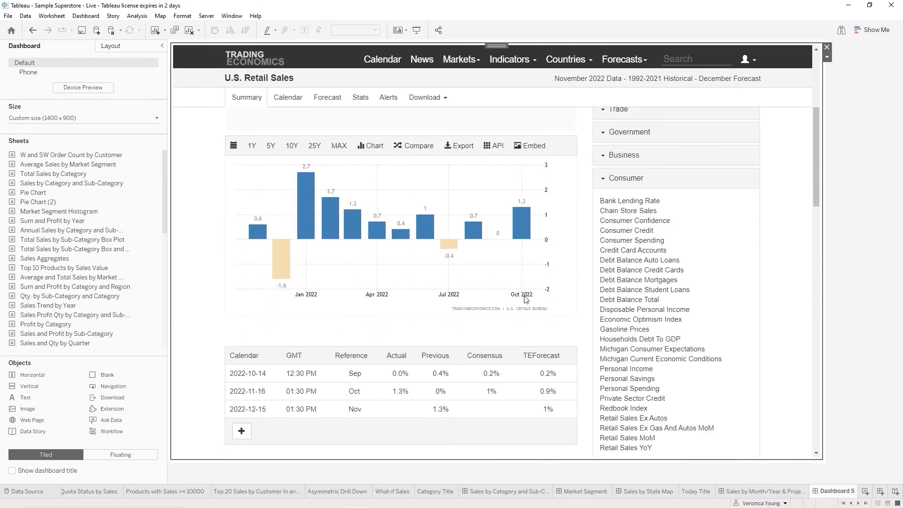
pyautogui.scroll(-5, 526, 299)
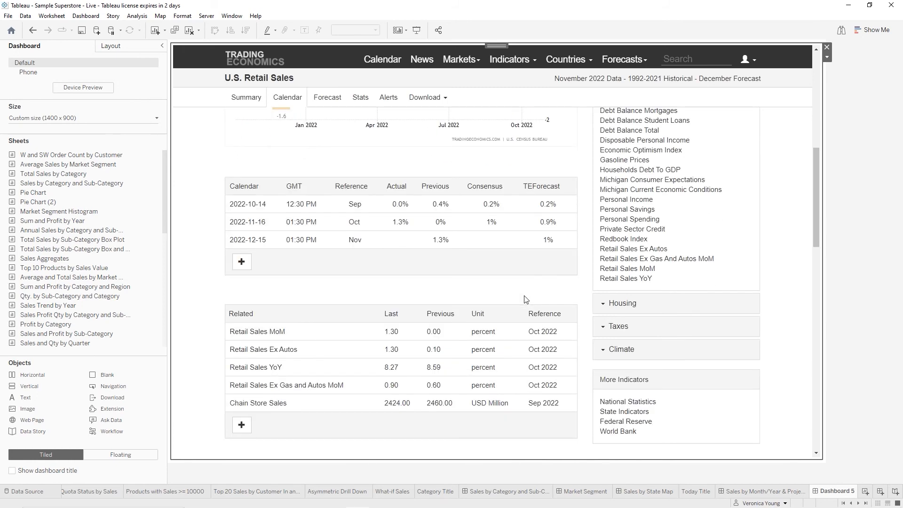
pyautogui.scroll(-4, 525, 300)
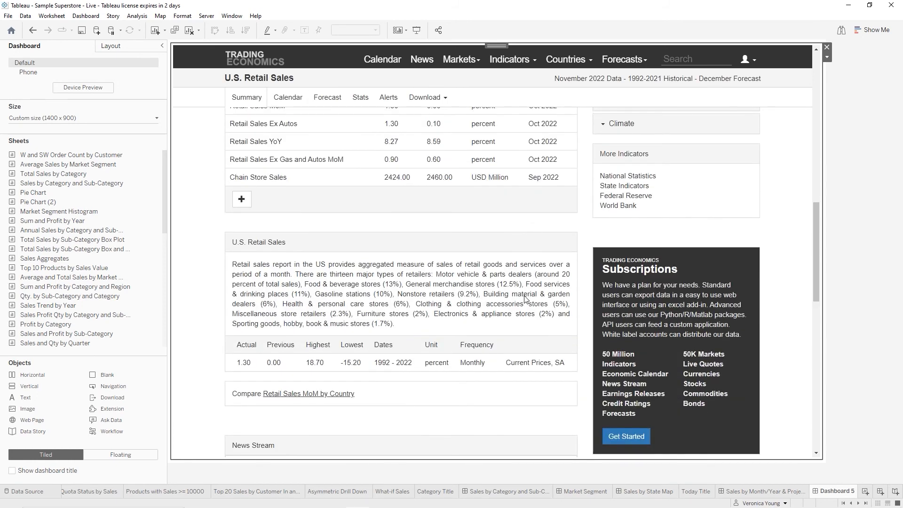
pyautogui.scroll(-2, 526, 299)
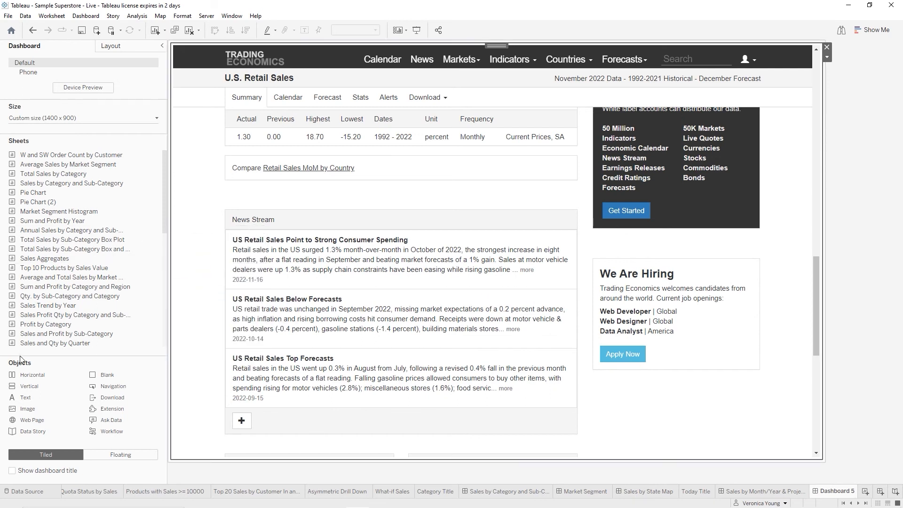
# Show the dashboard title and replace the sheet name in it with "Trading Economics Big Data".
pyautogui.click(12, 471)
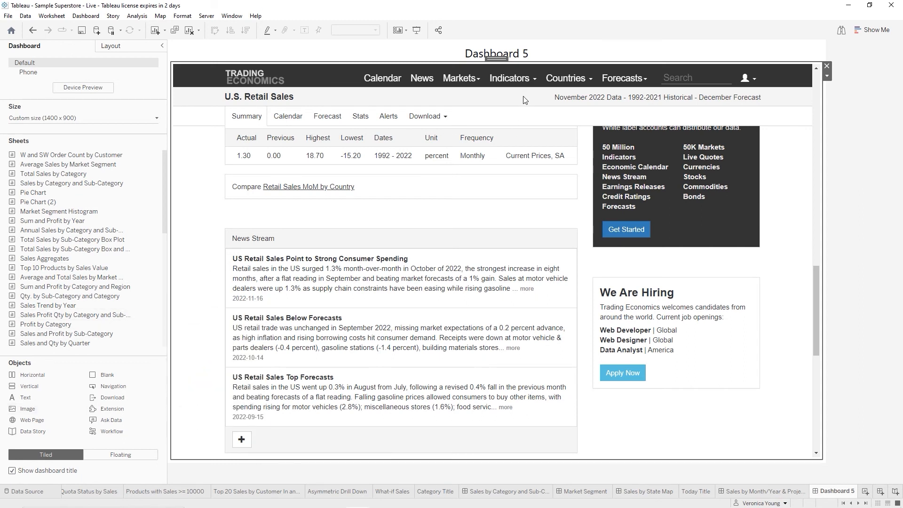
pyautogui.scroll(4, 500, 224)
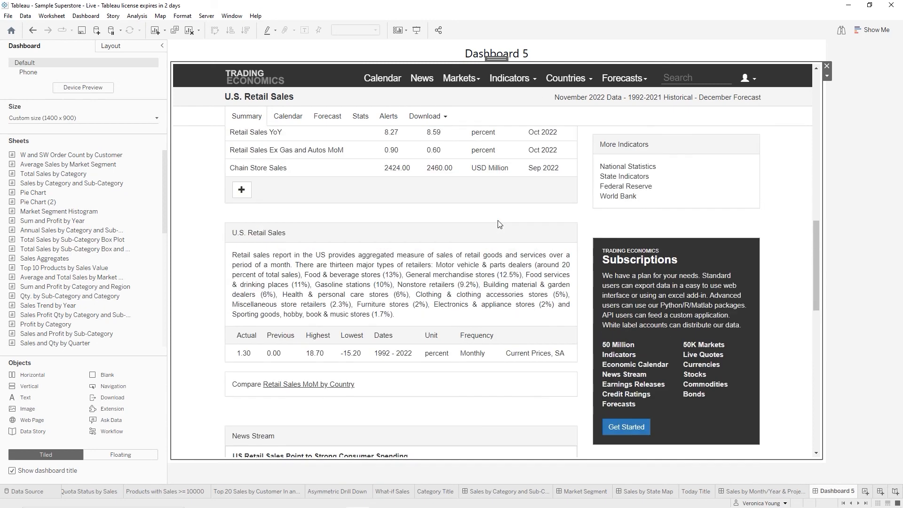
pyautogui.scroll(8, 499, 224)
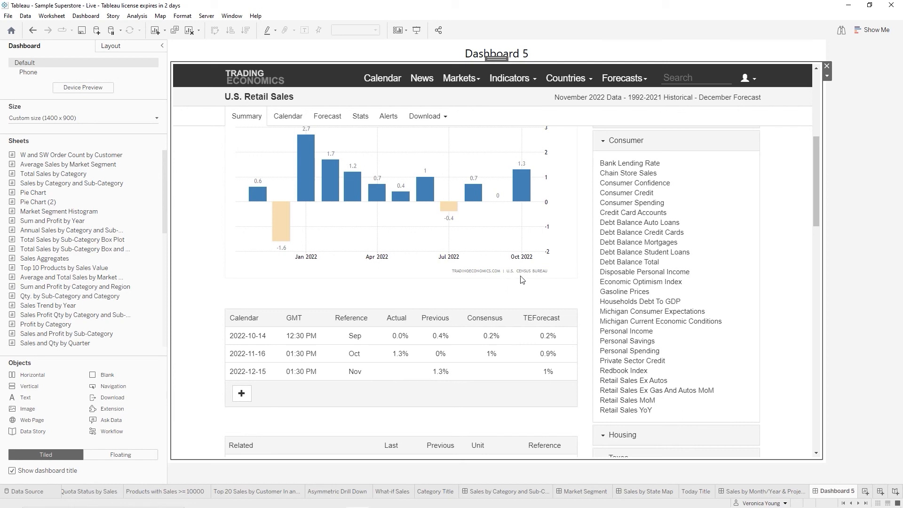
pyautogui.scroll(2, 508, 247)
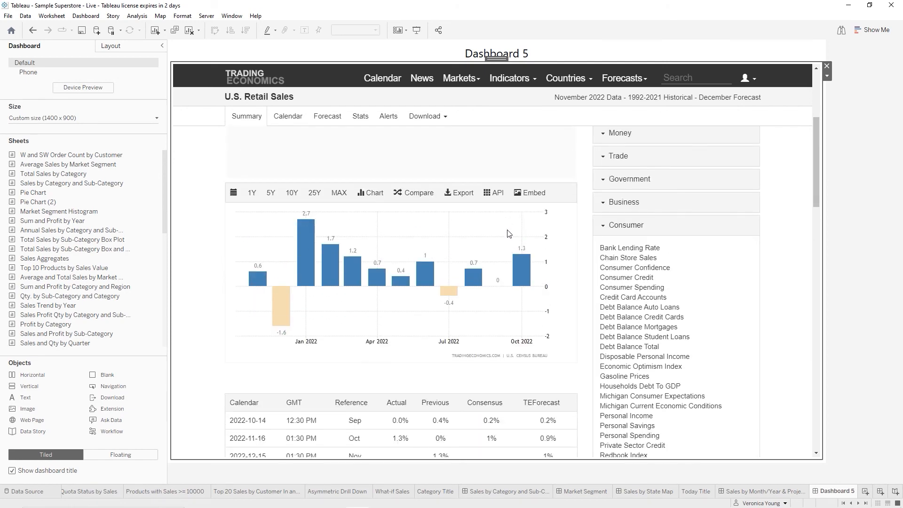
pyautogui.doubleClick(535, 53)
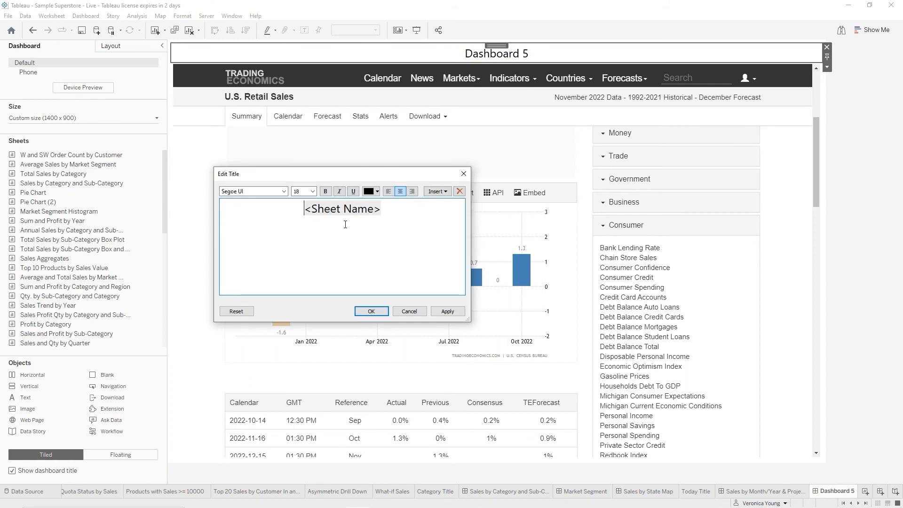
pyautogui.write('Tra')
pyautogui.write('ding Econo')
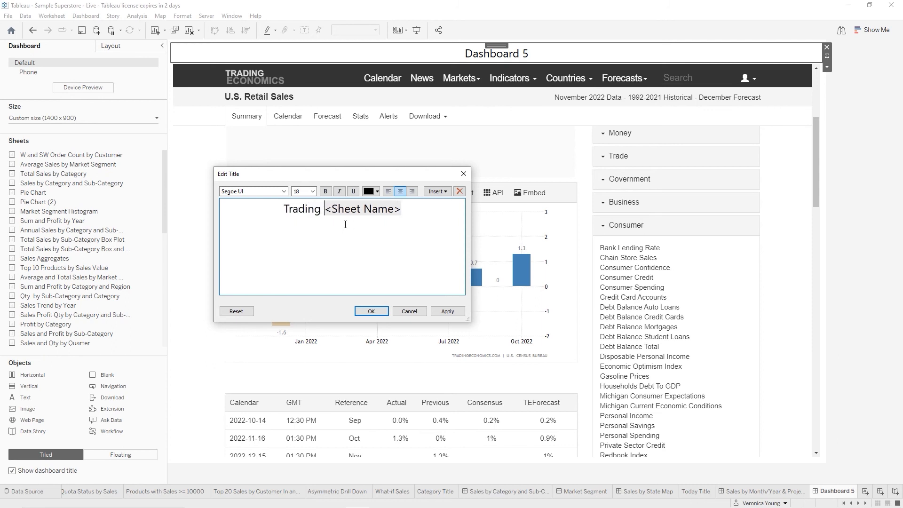
pyautogui.write('mics Bid')
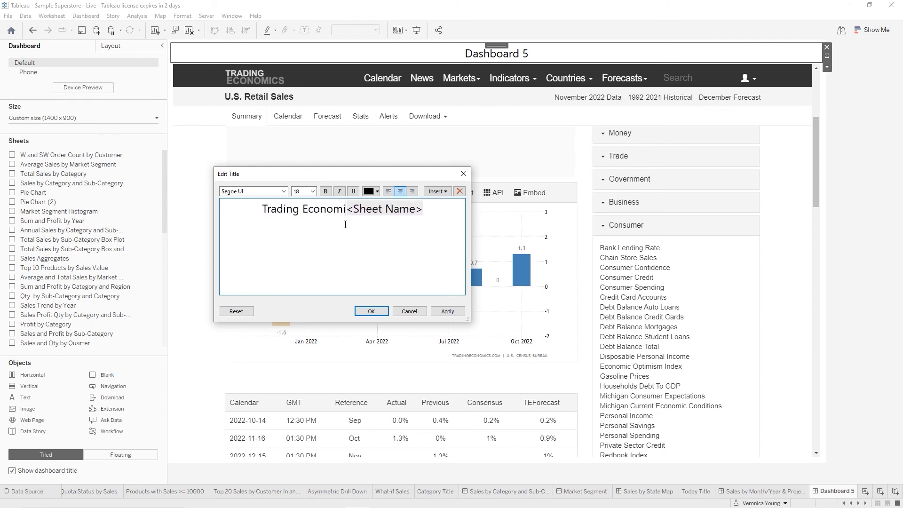
pyautogui.press('BackSpace')
pyautogui.write('g Data')
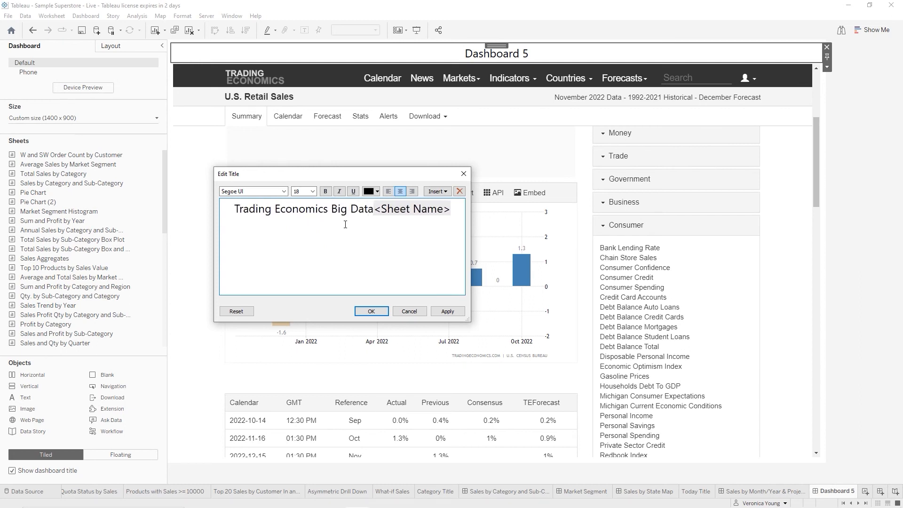
pyautogui.hotkey('shift', 'Right')
pyautogui.hotkey('shift', 'Right')
pyautogui.hotkey('shift', 'Right')
pyautogui.hotkey('shift', 'Right')
pyautogui.hotkey('shift', 'Right')
pyautogui.hotkey('shift', 'Right')
pyautogui.hotkey('shift', 'Right')
pyautogui.hotkey('shift', 'Right')
pyautogui.hotkey('shift', 'Right')
pyautogui.hotkey('shift', 'Right')
pyautogui.hotkey('shift', 'Right')
pyautogui.hotkey('shift', 'Right')
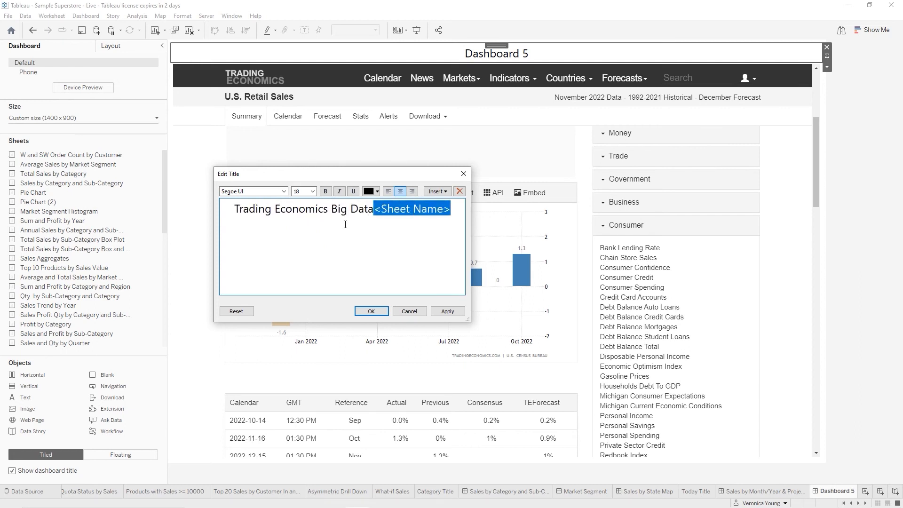
pyautogui.press('Delete')
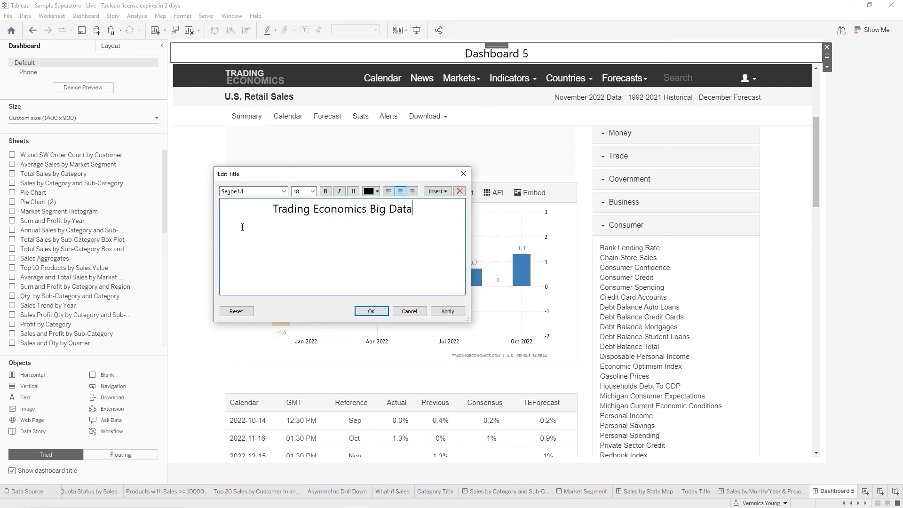
# Make the whole dashboard title text bold and orange, and apply it.
pyautogui.hotkey('ctrl', 'a')
pyautogui.hotkey('ctrl', 'b')
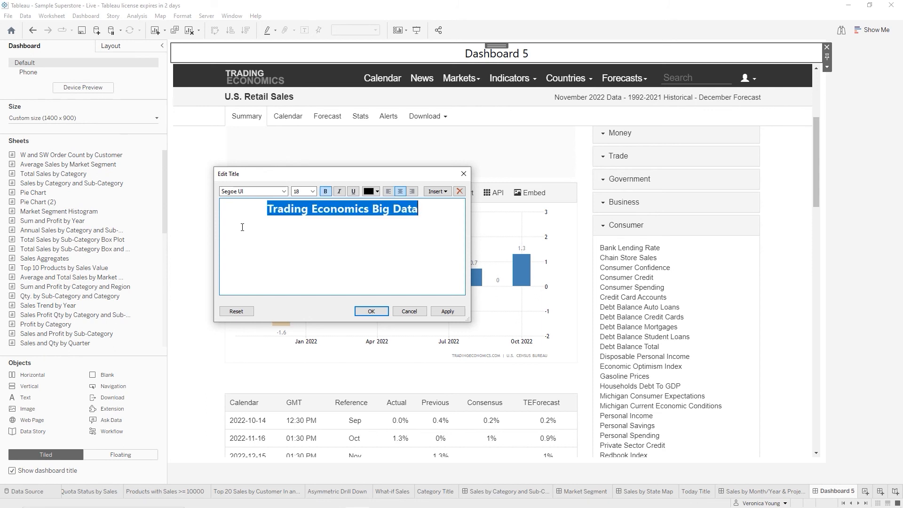
pyautogui.click(376, 192)
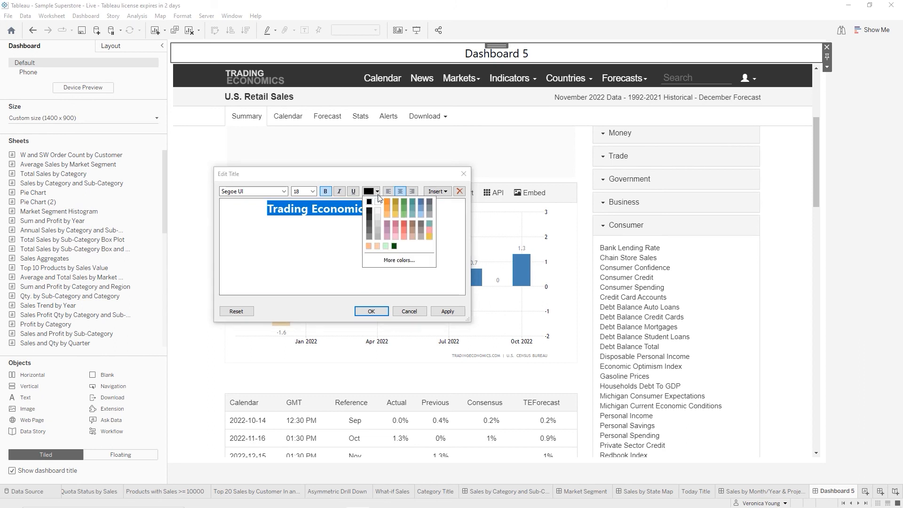
pyautogui.click(386, 203)
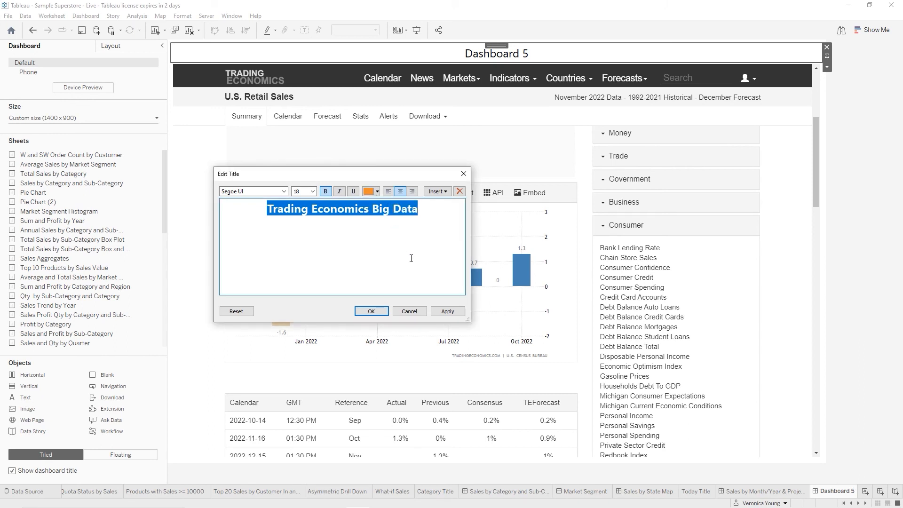
pyautogui.click(377, 312)
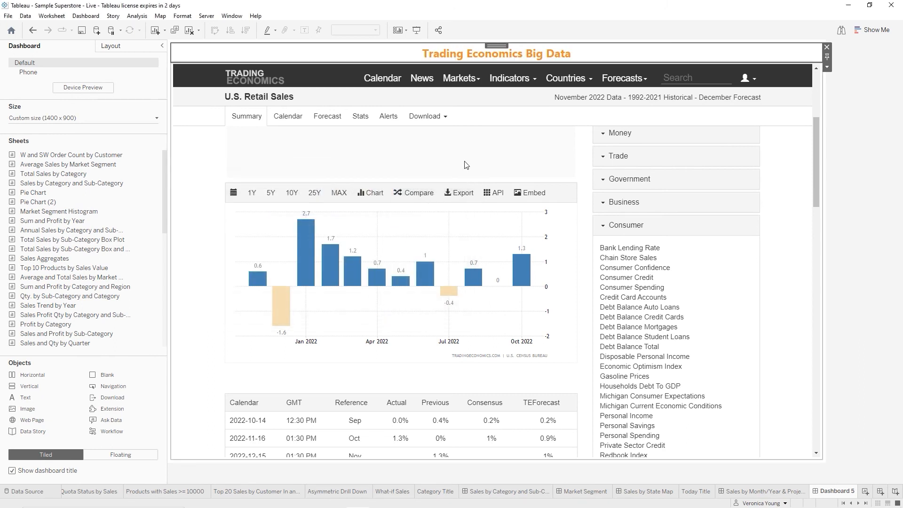
# Rename the new dashboard as "Big Data".
pyautogui.doubleClick(844, 492)
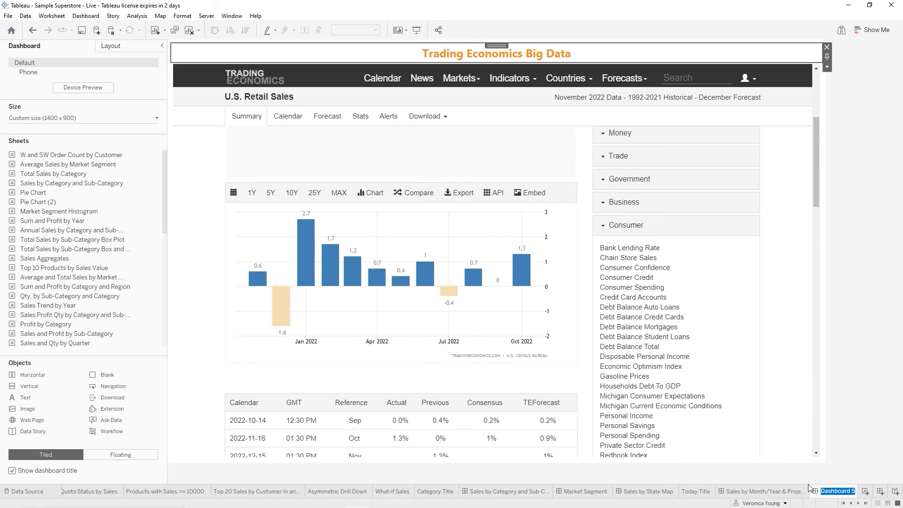
pyautogui.write('Big Data')
pyautogui.press('Return')
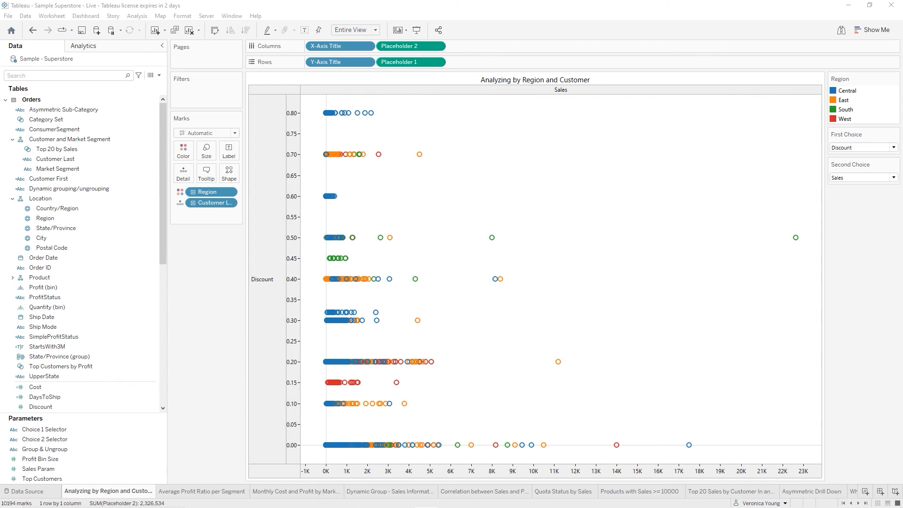
# Create a worksheet with Region on rows and Customer Last as text, aggregated as a Count measure.
pyautogui.click(867, 492)
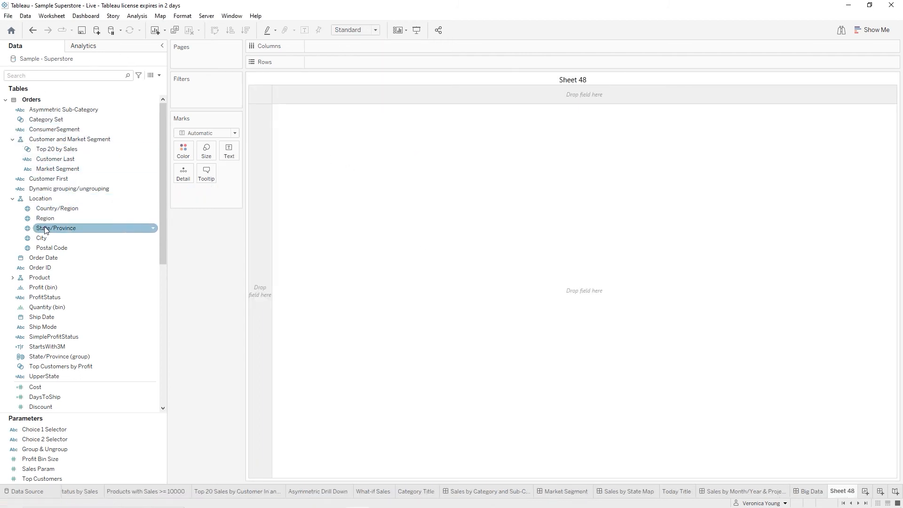
pyautogui.moveTo(45, 218); pyautogui.dragTo(322, 60)
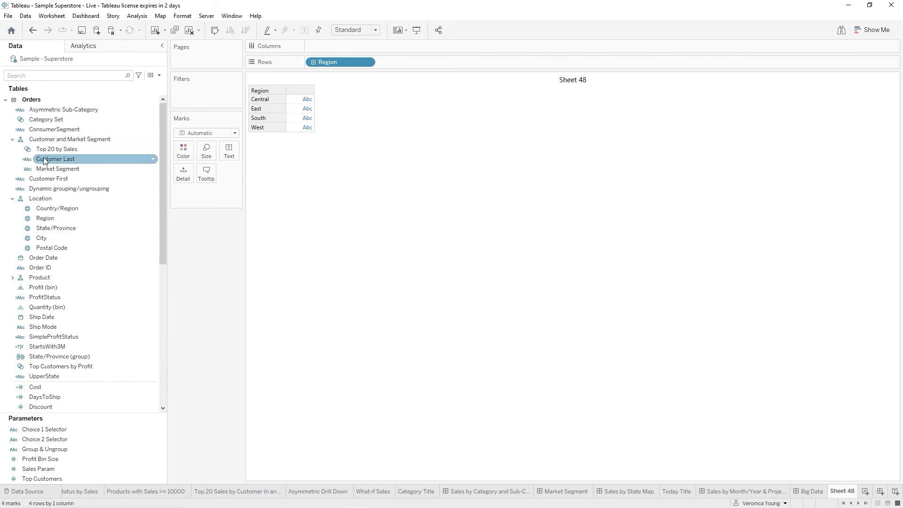
pyautogui.moveTo(44, 161); pyautogui.dragTo(229, 155)
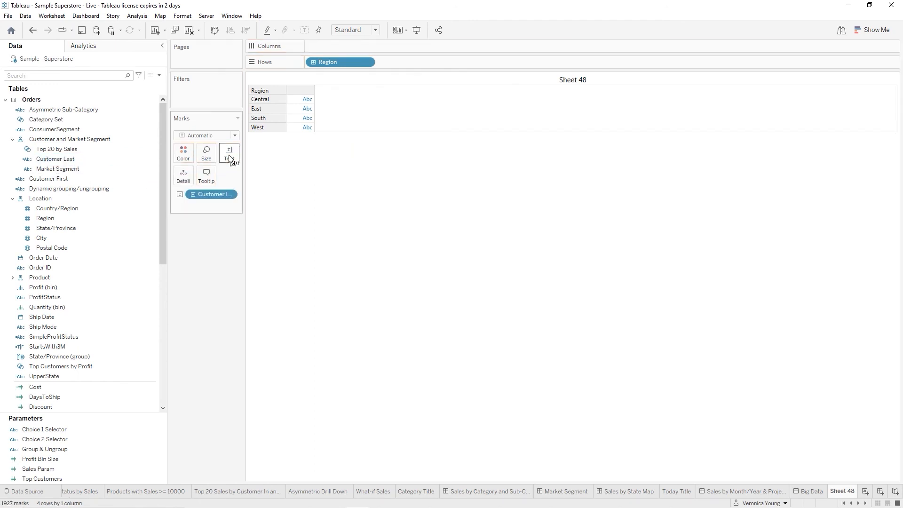
pyautogui.rightClick(203, 194)
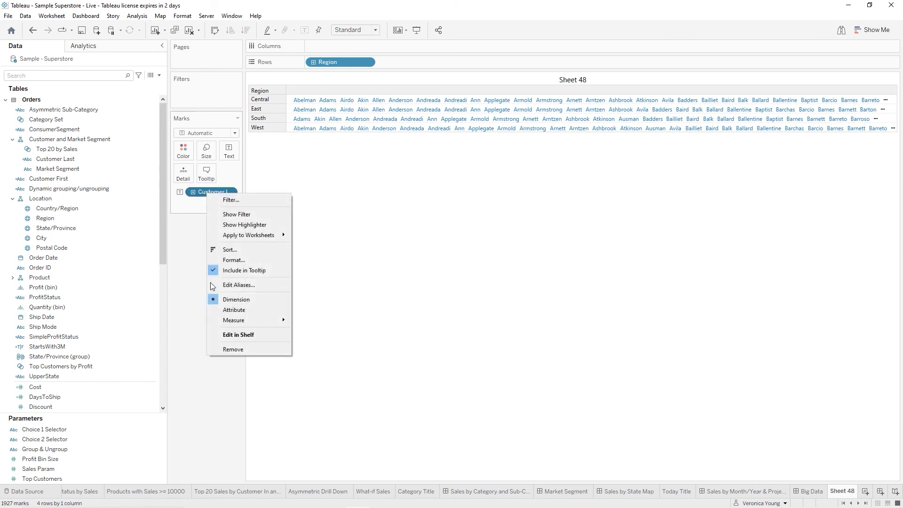
pyautogui.moveTo(244, 320)
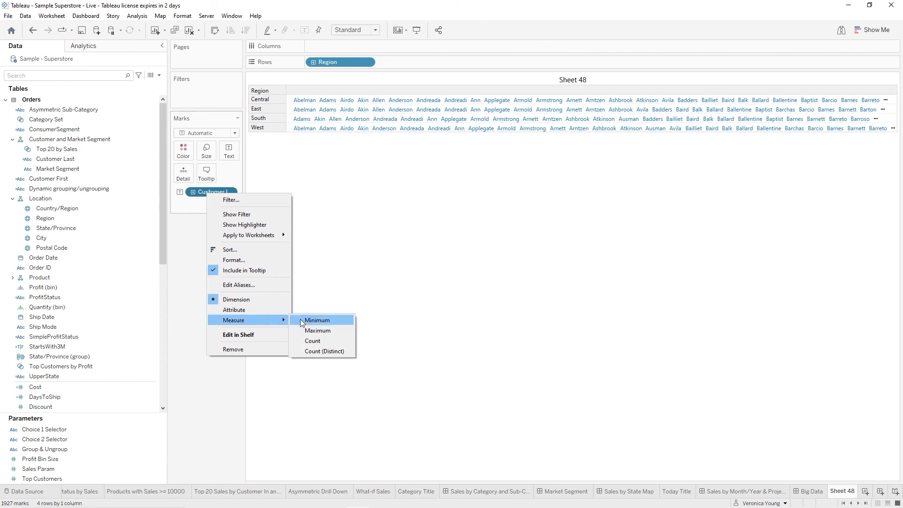
pyautogui.click(314, 340)
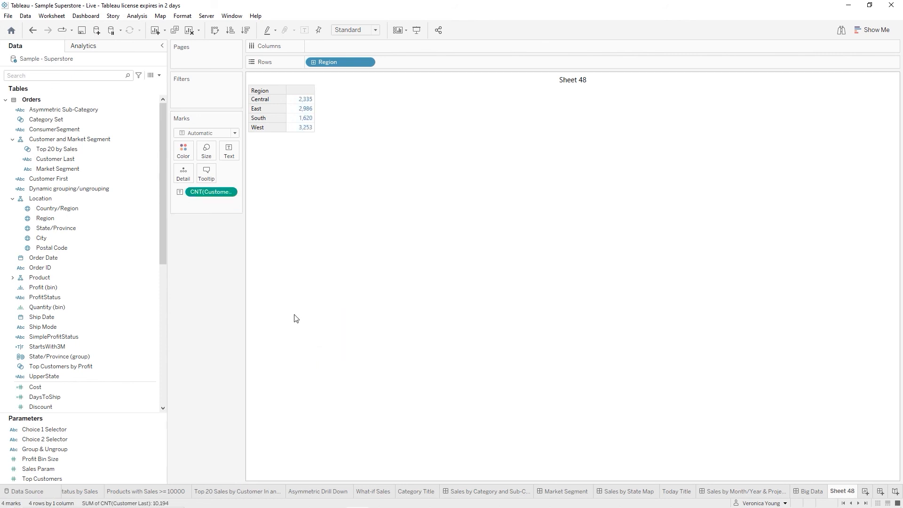
# Format the customer count as a custom number with 0 decimal places and no thousands separators.
pyautogui.rightClick(205, 194)
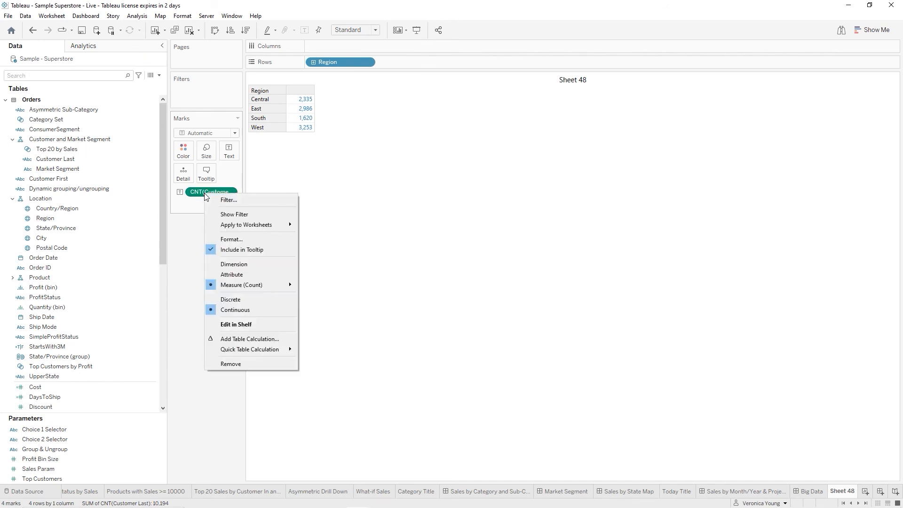
pyautogui.click(231, 241)
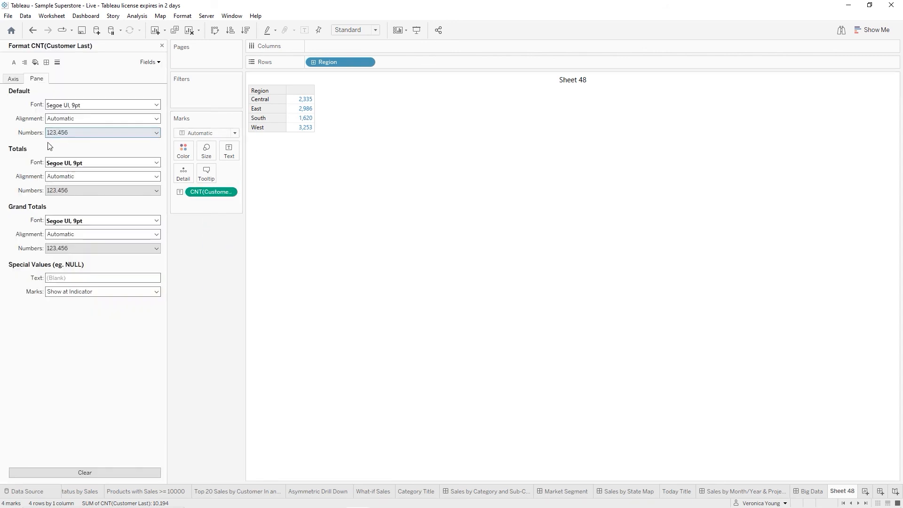
pyautogui.click(135, 135)
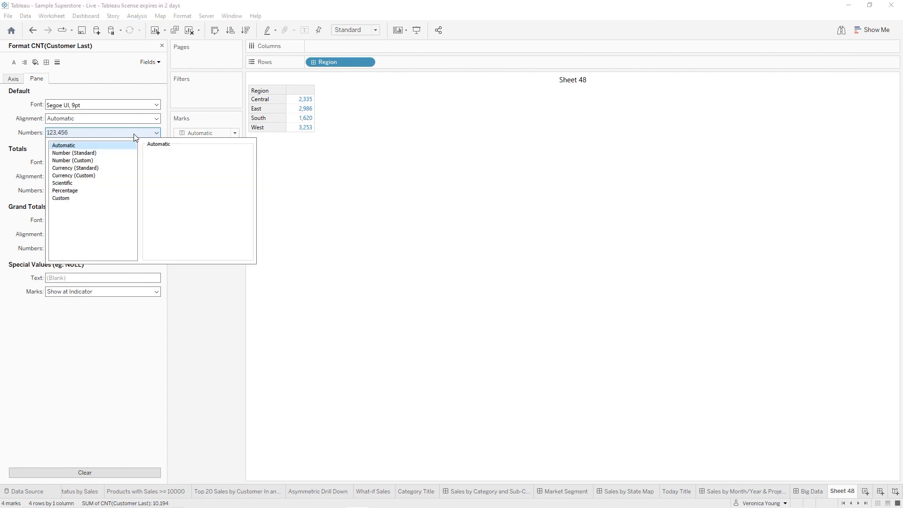
pyautogui.click(83, 163)
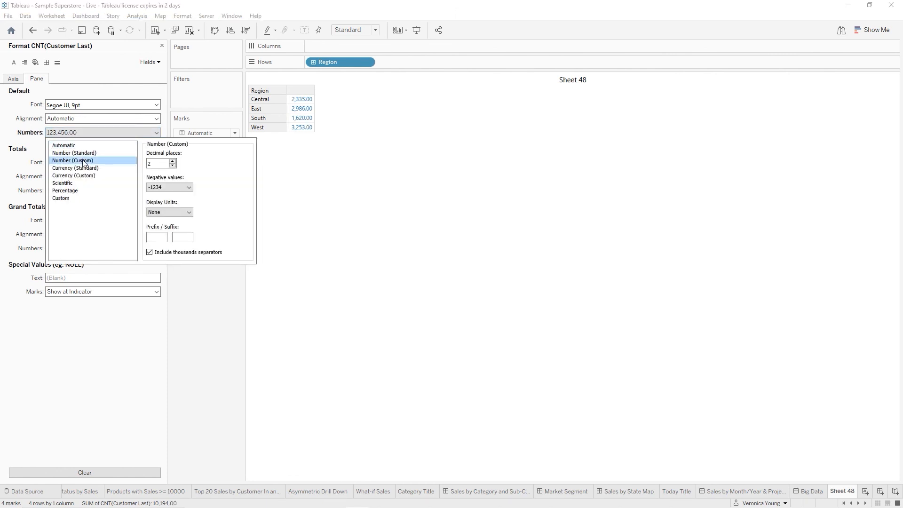
pyautogui.click(173, 166)
pyautogui.click(173, 167)
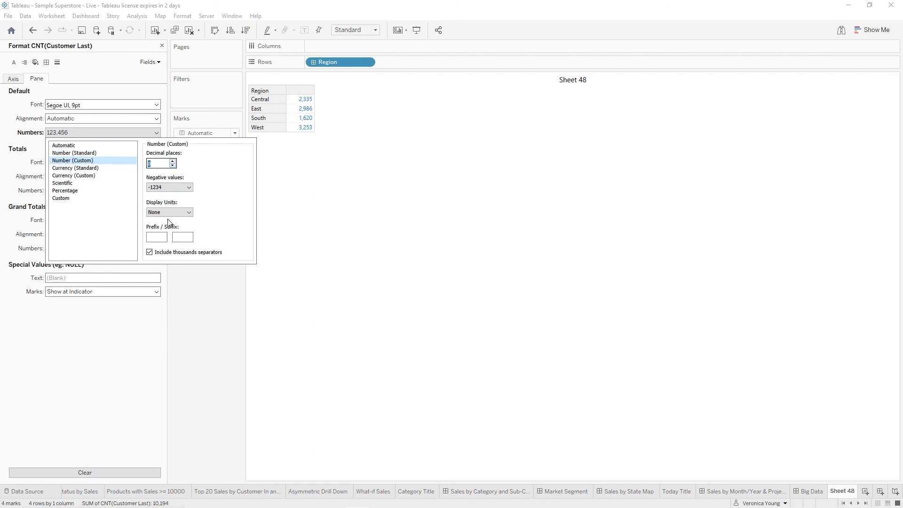
pyautogui.click(150, 253)
pyautogui.click(319, 234)
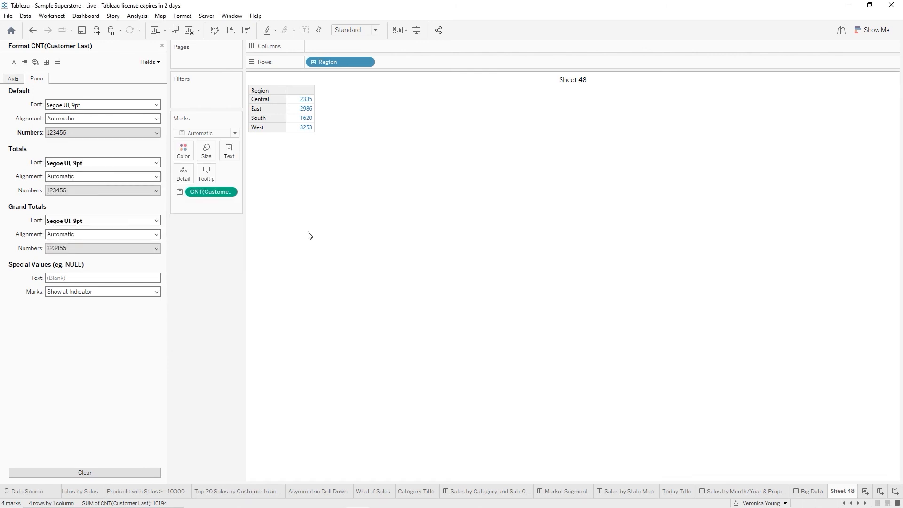
pyautogui.click(162, 45)
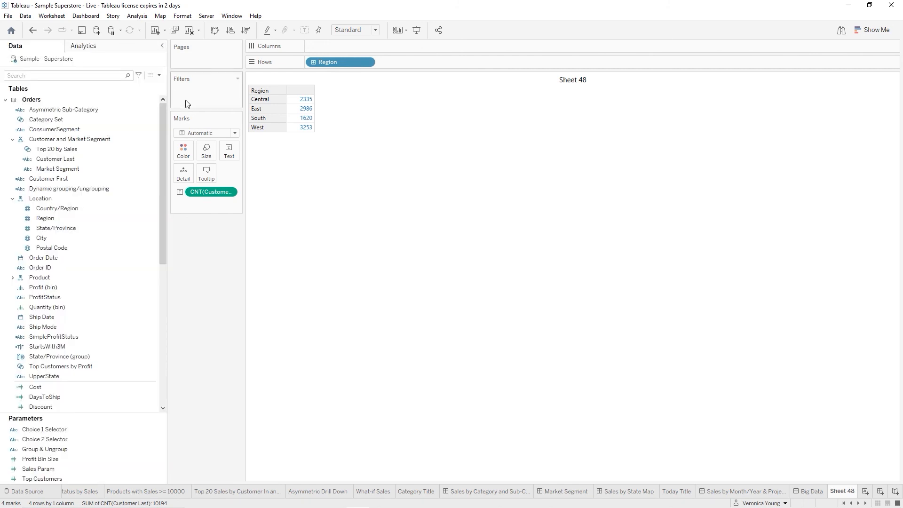
# Color the customer counts by Region and hide the field labels for rows.
pyautogui.click(89, 198)
pyautogui.click(45, 218)
pyautogui.moveTo(45, 218); pyautogui.dragTo(181, 149)
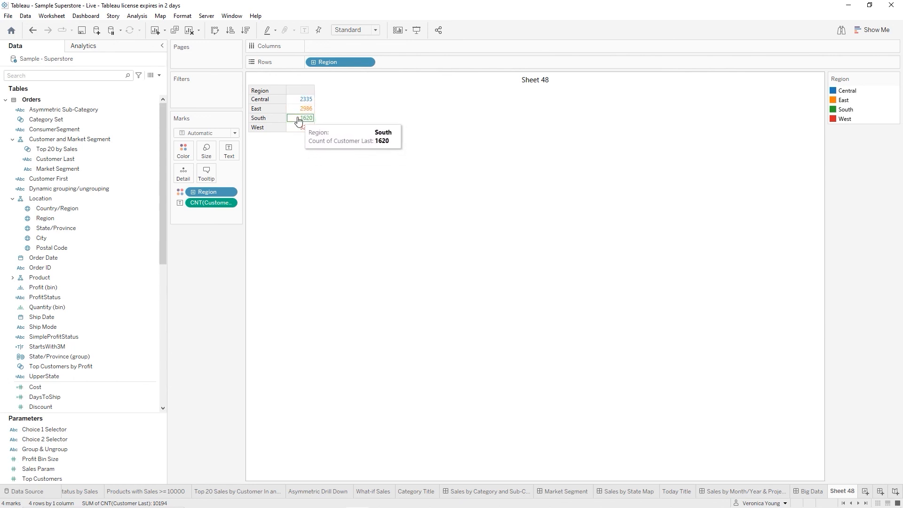
pyautogui.rightClick(260, 93)
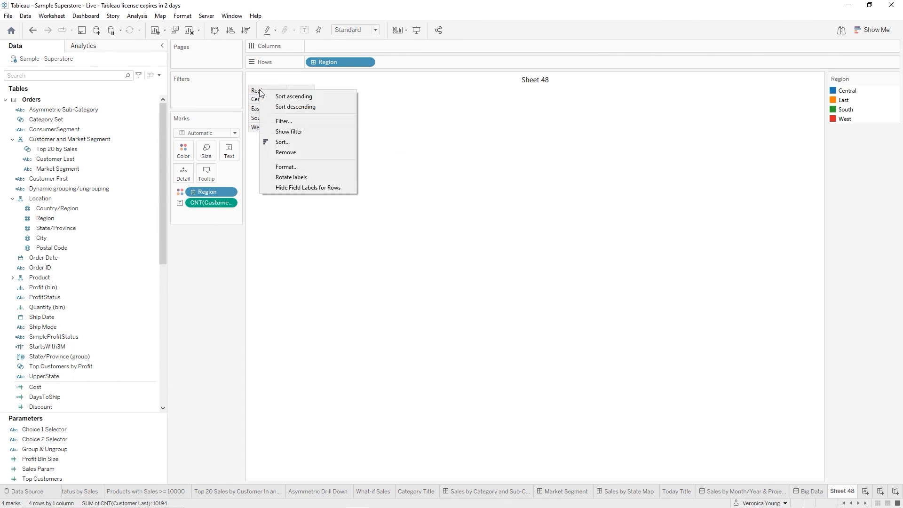
pyautogui.click(292, 187)
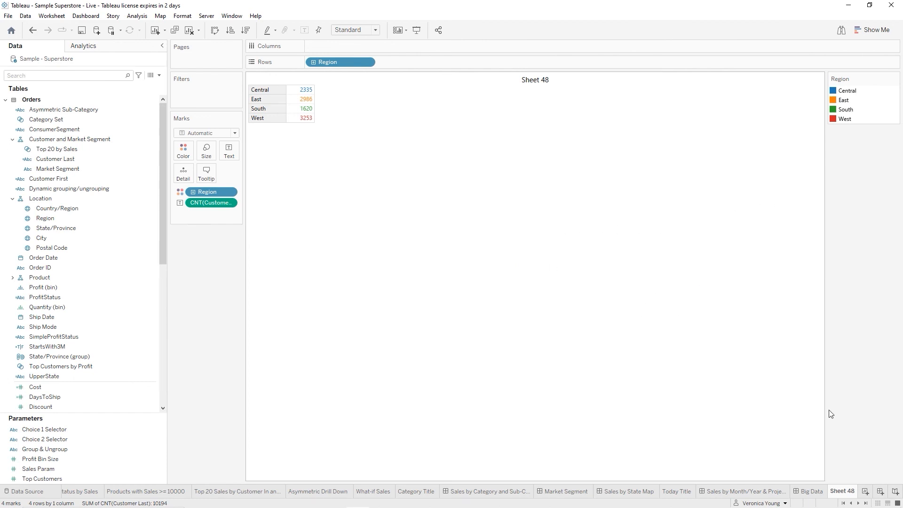
# Rename the worksheet as "# of Customers per Region".
pyautogui.doubleClick(843, 492)
pyautogui.write('# of Custo')
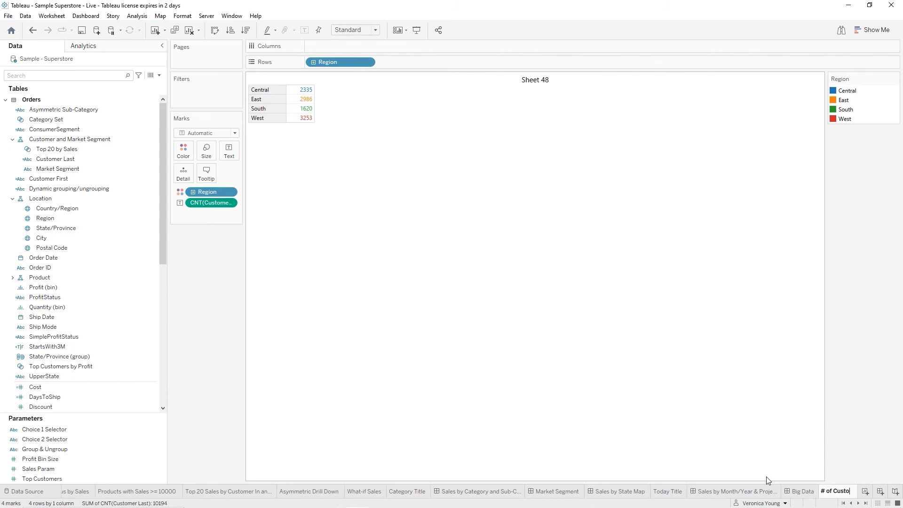
pyautogui.write('mers per Region')
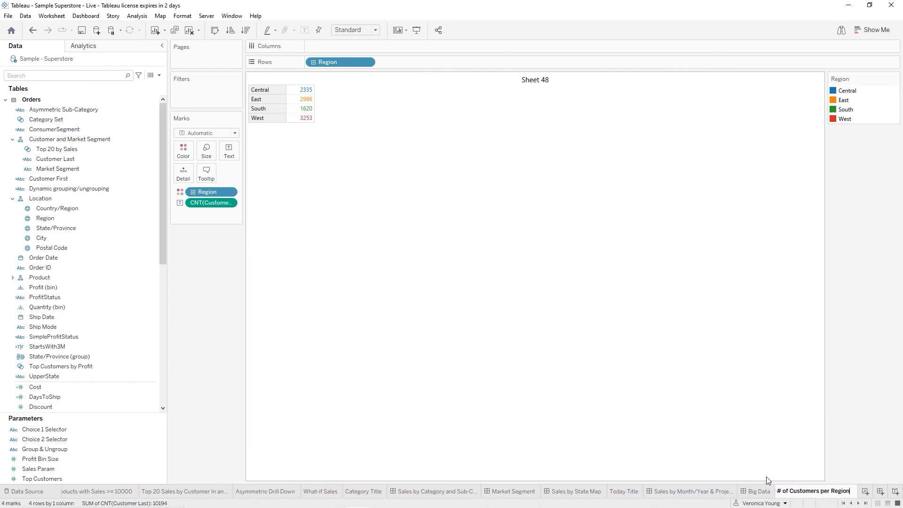
pyautogui.press('Return')
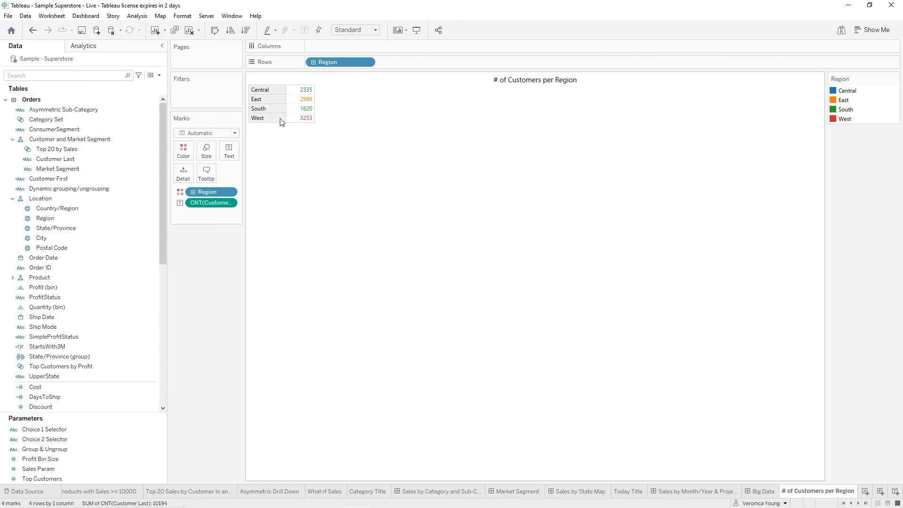
# Replace the sheet name in the worksheet title with "# of Customers" in bold orange text.
pyautogui.doubleClick(494, 85)
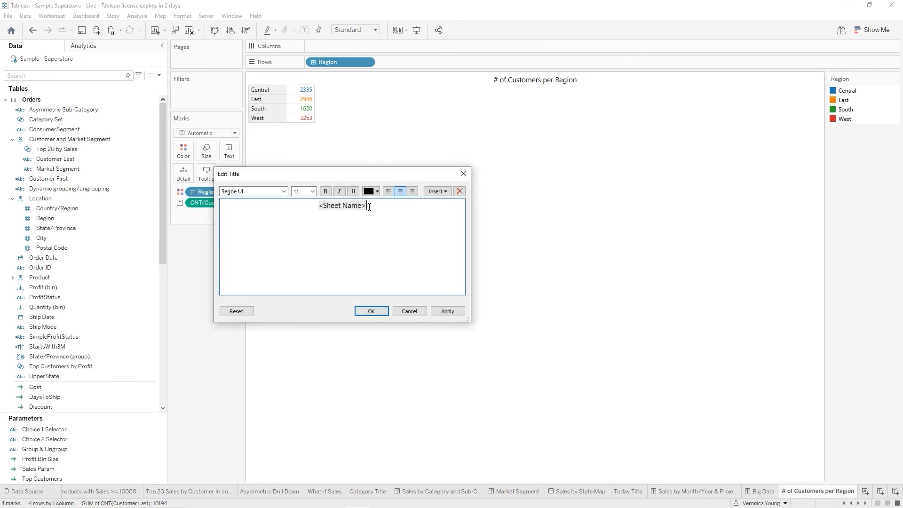
pyautogui.moveTo(337, 219); pyautogui.dragTo(310, 205)
pyautogui.write('# of Customers')
pyautogui.hotkey('ctrl', 'a')
pyautogui.hotkey('ctrl', 'b')
pyautogui.click(370, 191)
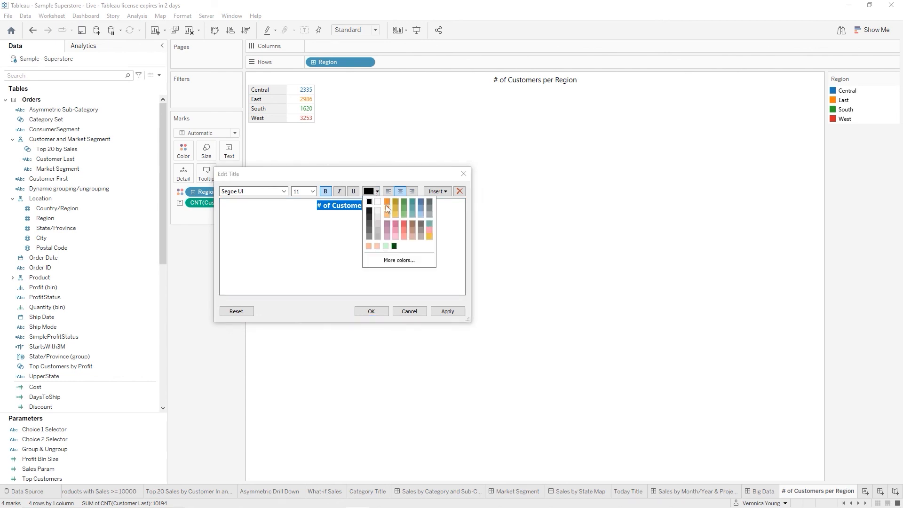
pyautogui.click(386, 203)
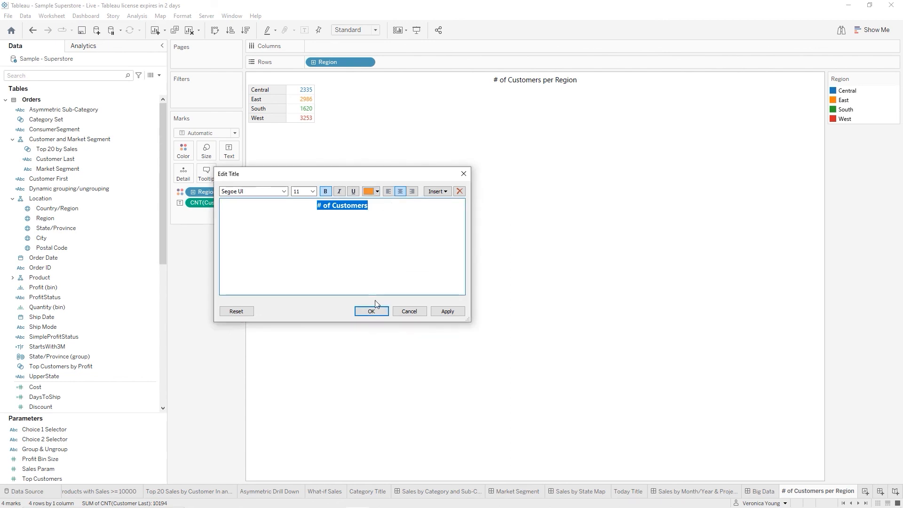
pyautogui.click(370, 311)
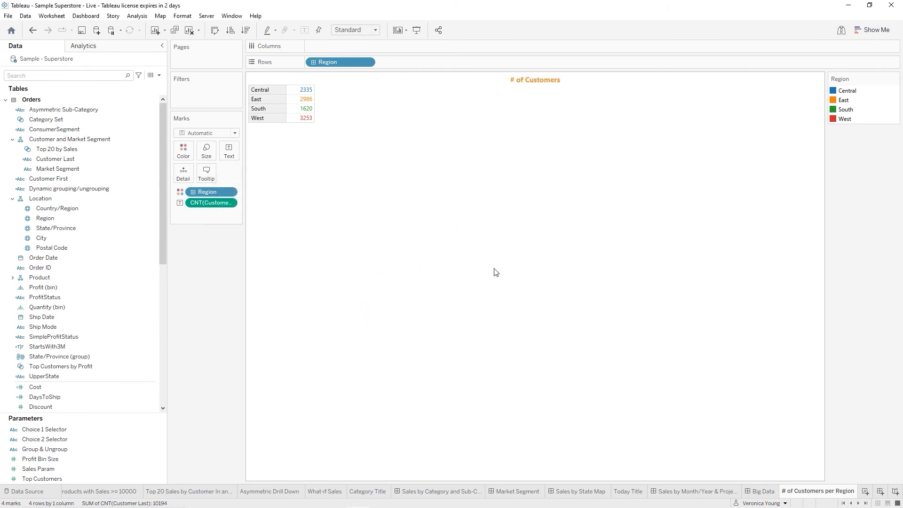
# Create a dashboard and add the Analyzing by Region and Customer sheet with # of Customers per Region beside it.
pyautogui.click(881, 494)
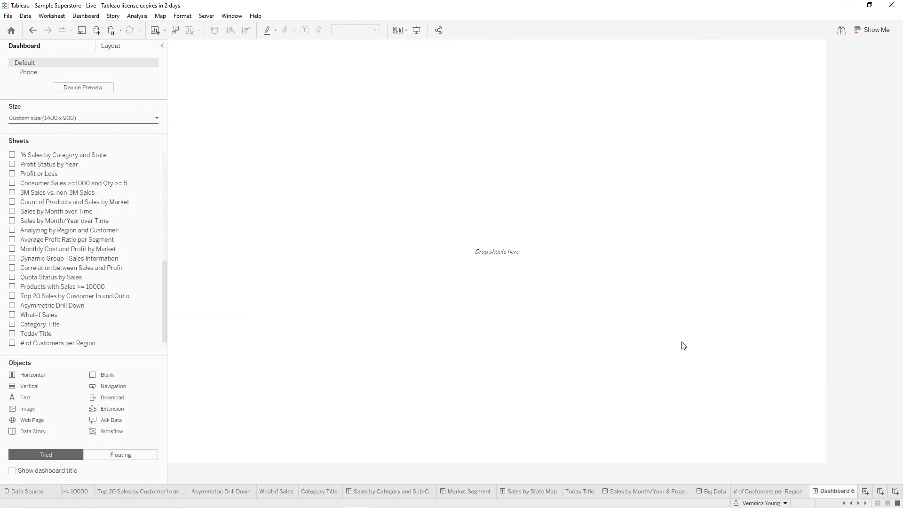
pyautogui.moveTo(45, 234)
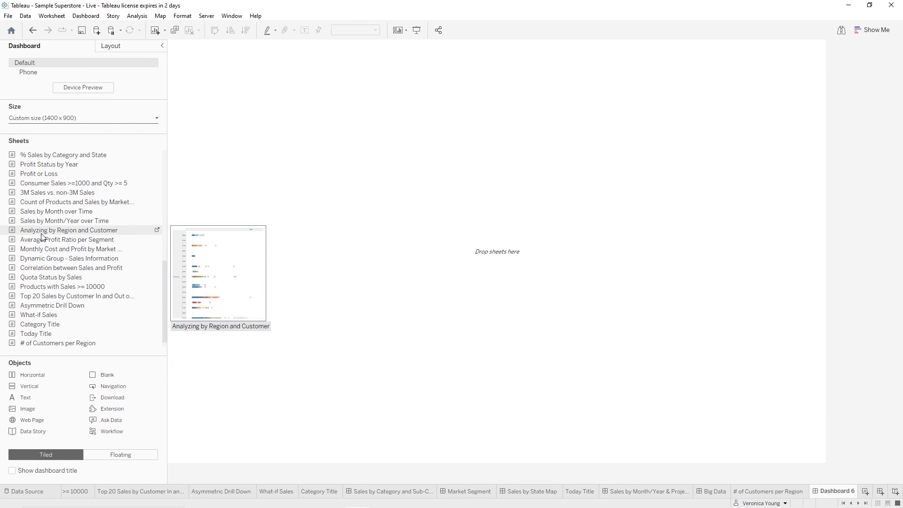
pyautogui.moveTo(41, 235); pyautogui.dragTo(484, 198)
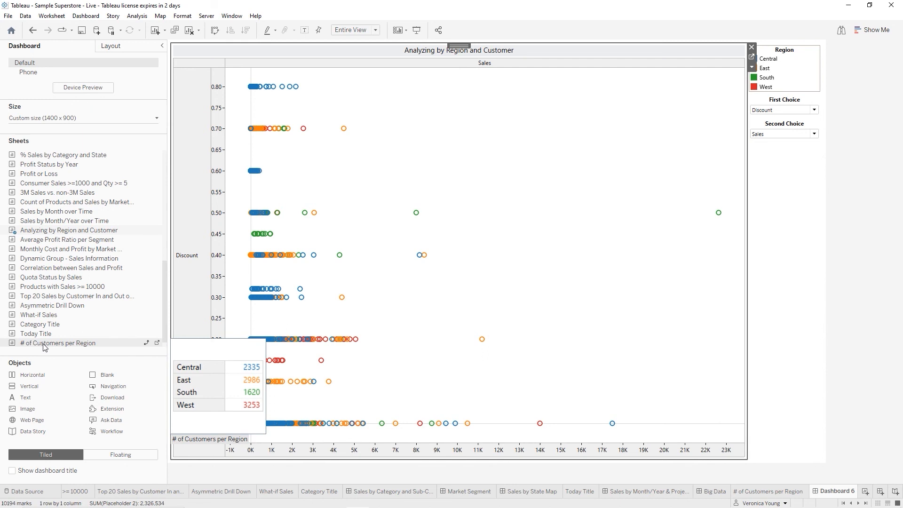
pyautogui.moveTo(45, 347); pyautogui.dragTo(671, 364)
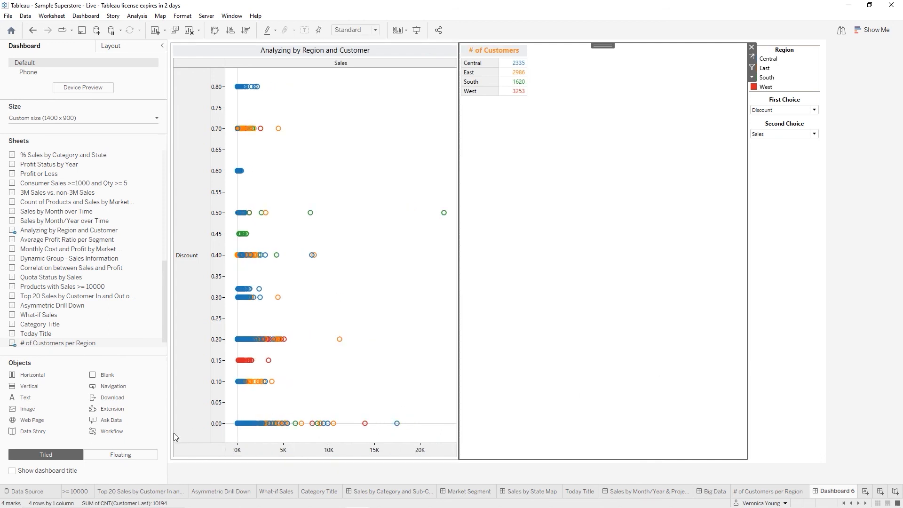
# Set object placement to floating and move the # of Customers table directly below the Second Choice control.
pyautogui.click(131, 456)
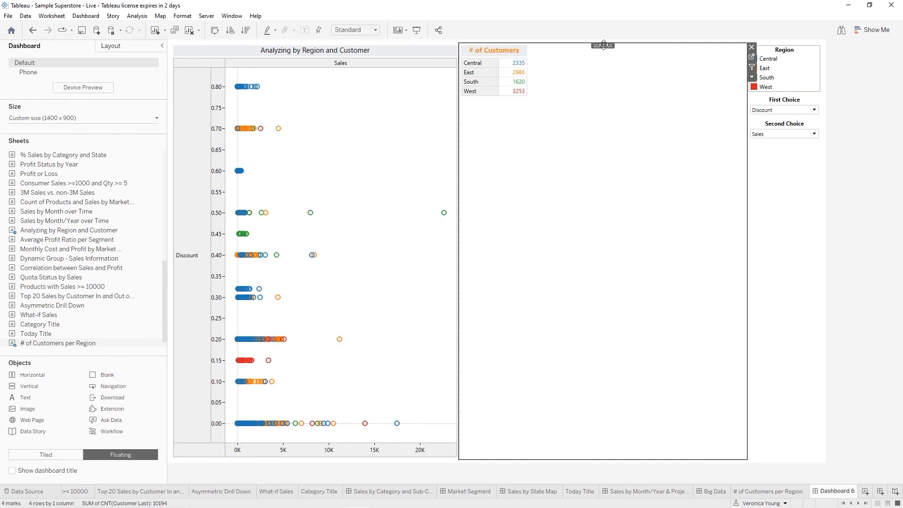
pyautogui.moveTo(603, 45); pyautogui.dragTo(633, 87)
pyautogui.moveTo(727, 196); pyautogui.dragTo(784, 177)
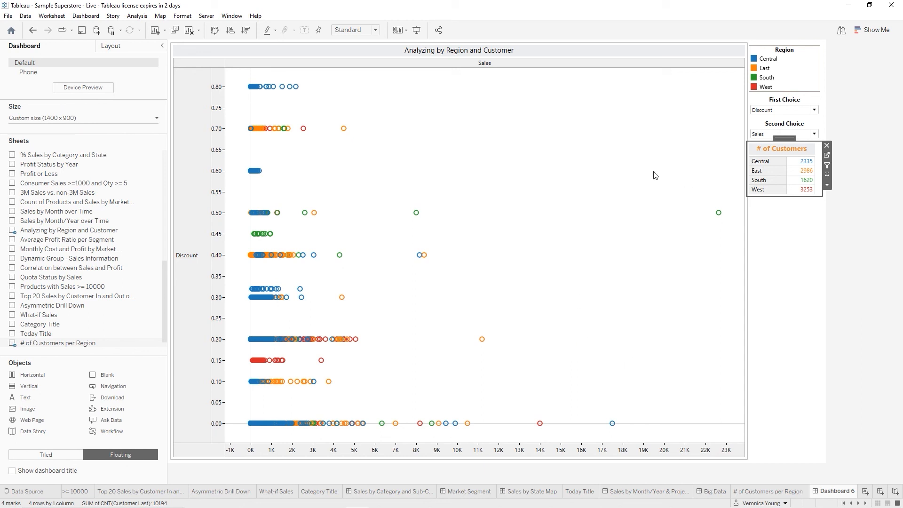
pyautogui.click(783, 214)
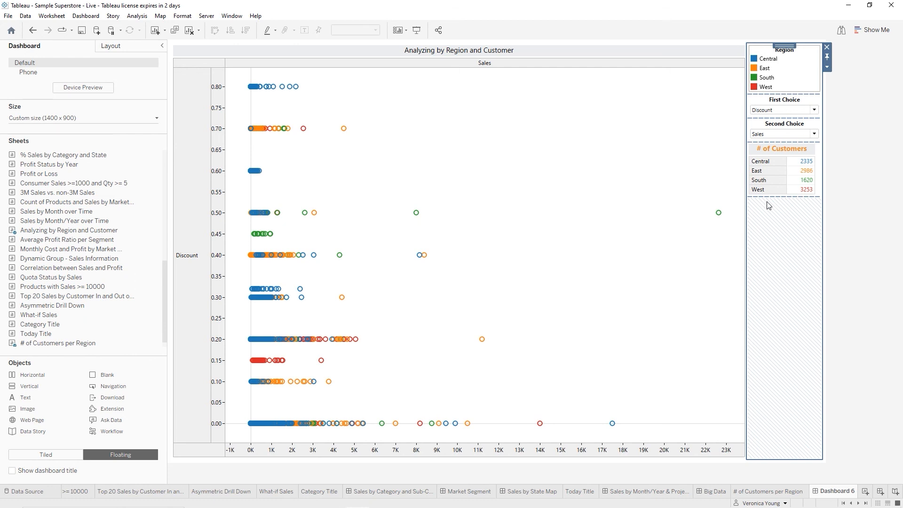
pyautogui.click(769, 206)
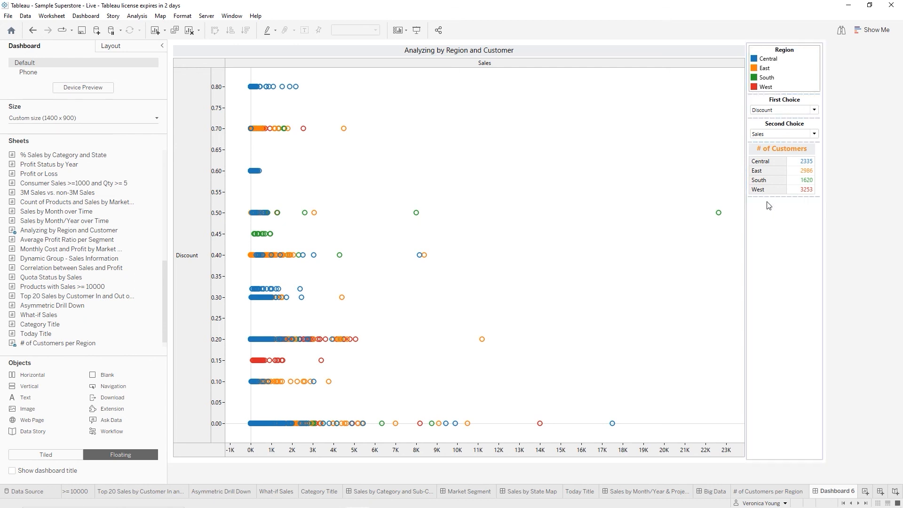
# Shade the body of the First Choice and Second Choice parameter controls light orange.
pyautogui.click(816, 105)
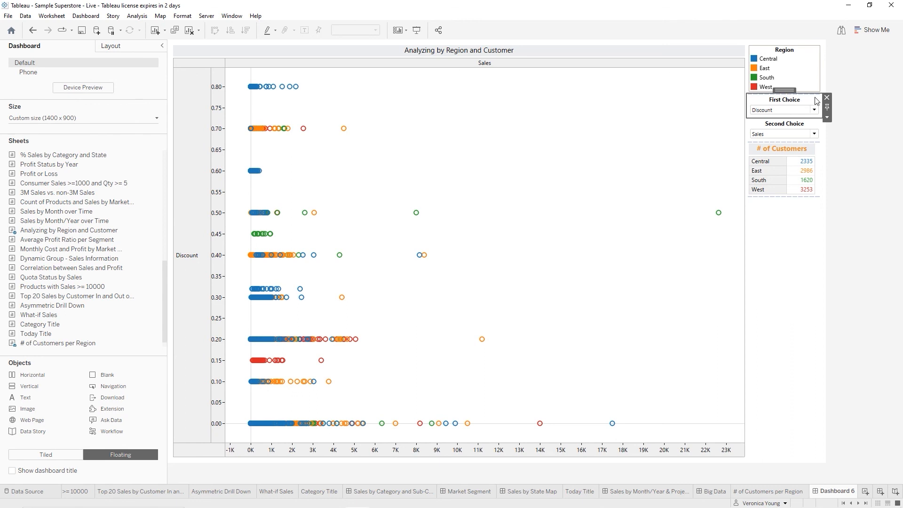
pyautogui.click(827, 117)
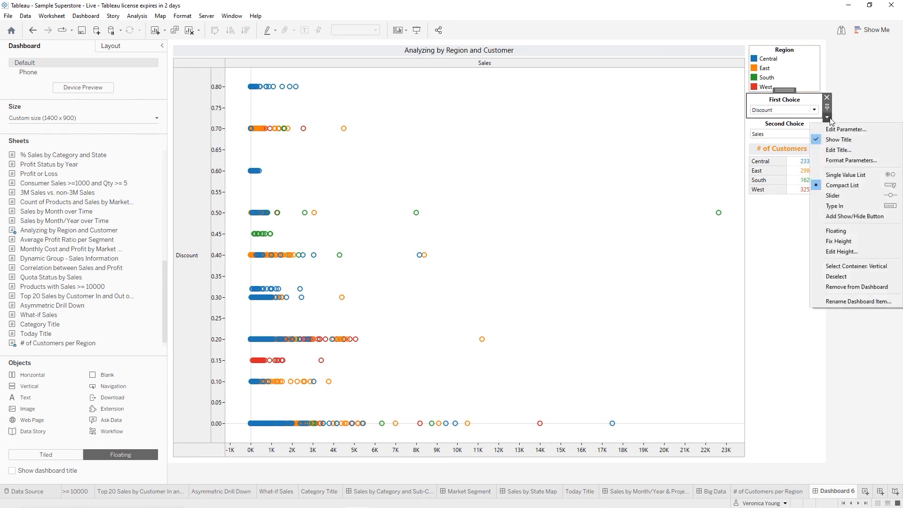
pyautogui.click(834, 162)
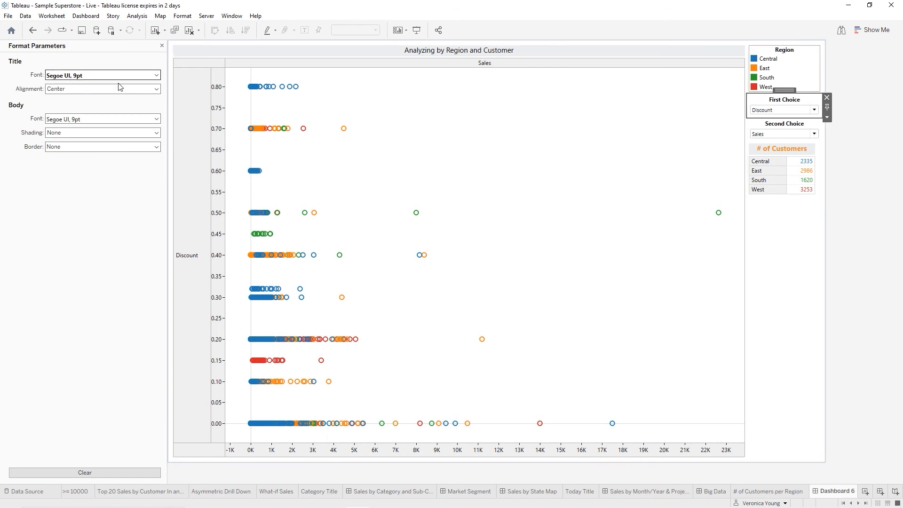
pyautogui.click(157, 133)
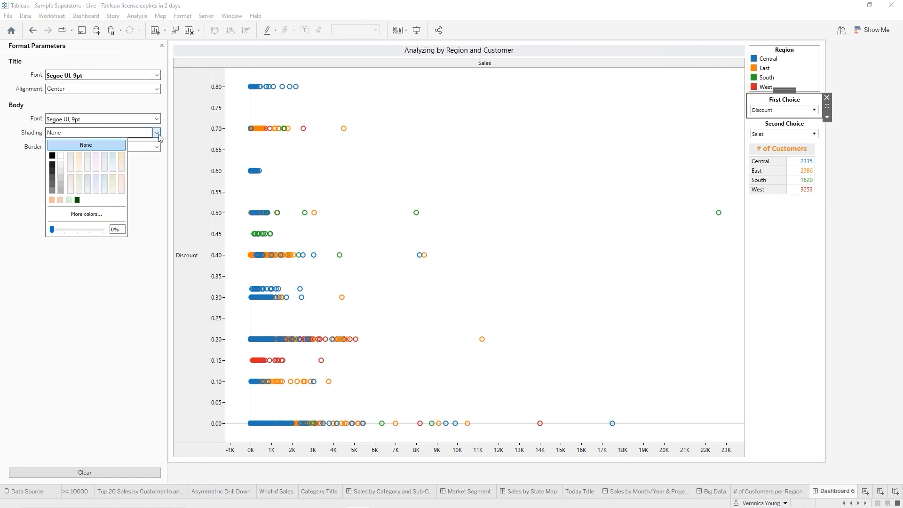
pyautogui.click(51, 200)
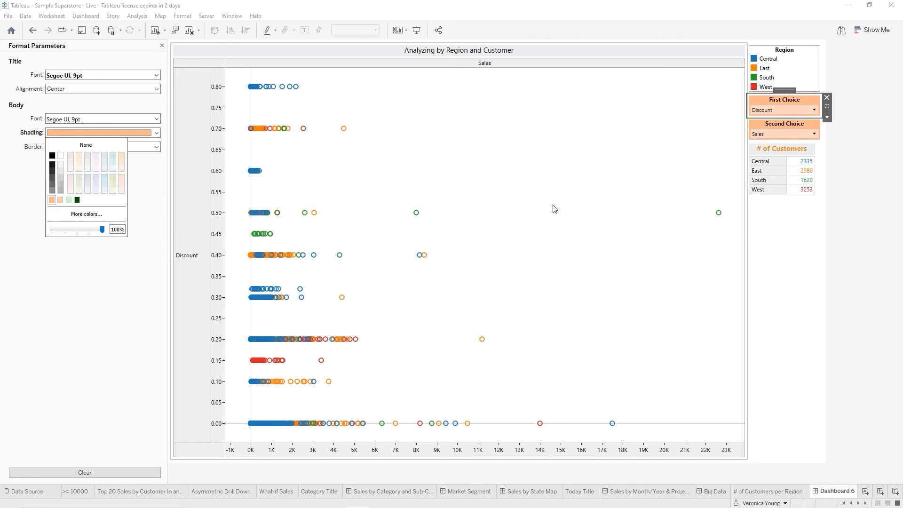
pyautogui.click(780, 225)
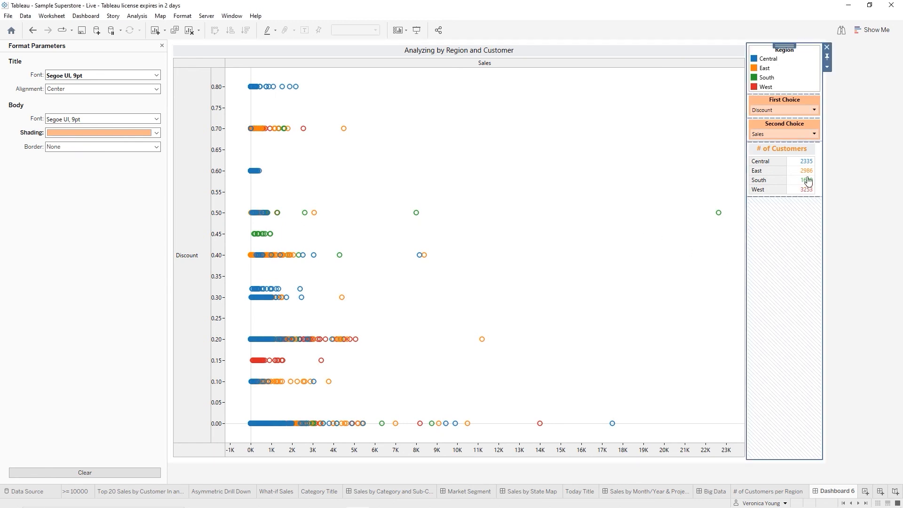
pyautogui.click(835, 75)
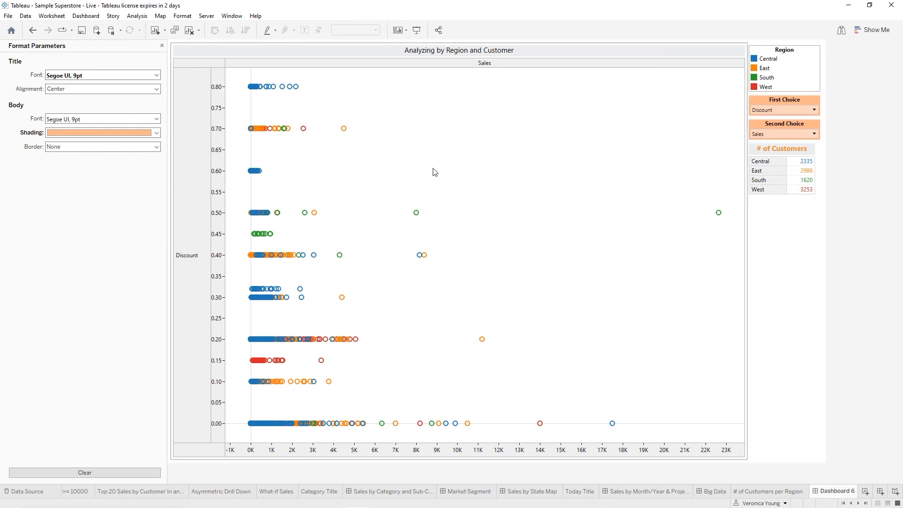
pyautogui.click(162, 45)
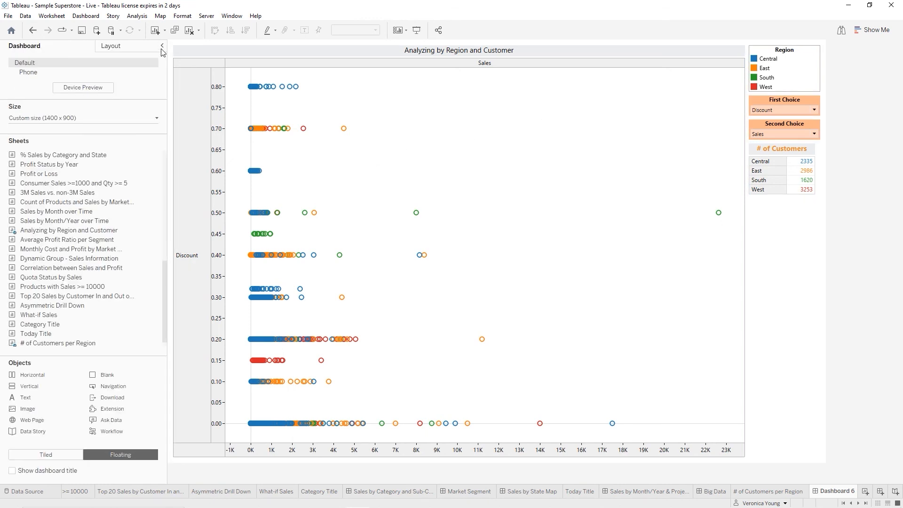
# Use both the # of Customers table and the Analyzing by Region and Customer chart as dashboard filters.
pyautogui.click(819, 153)
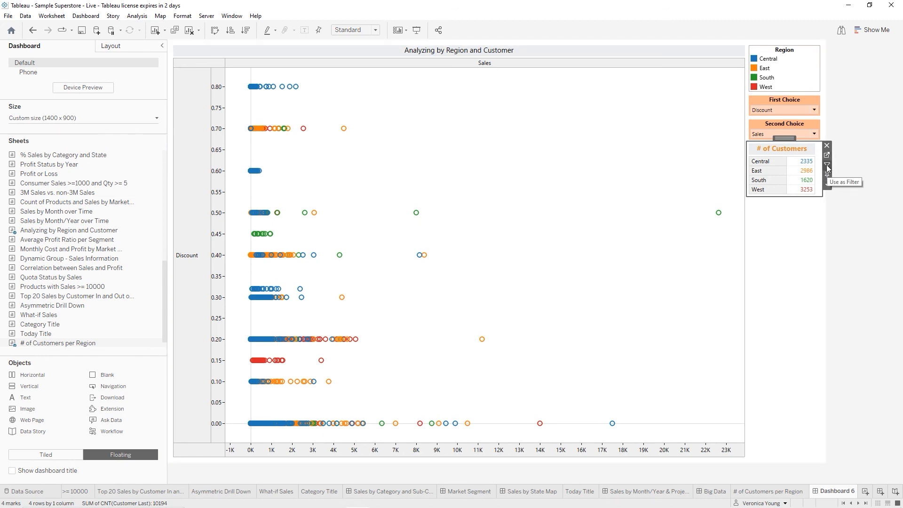
pyautogui.click(827, 166)
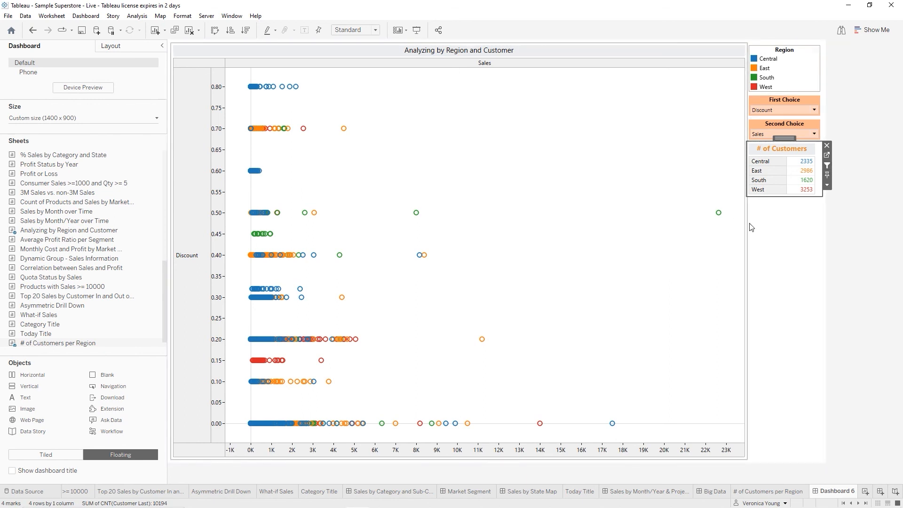
pyautogui.click(771, 250)
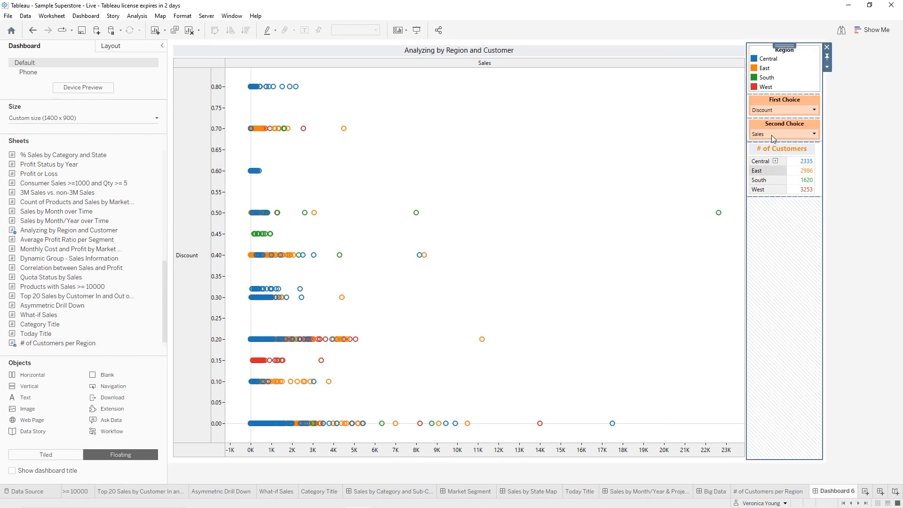
pyautogui.click(681, 56)
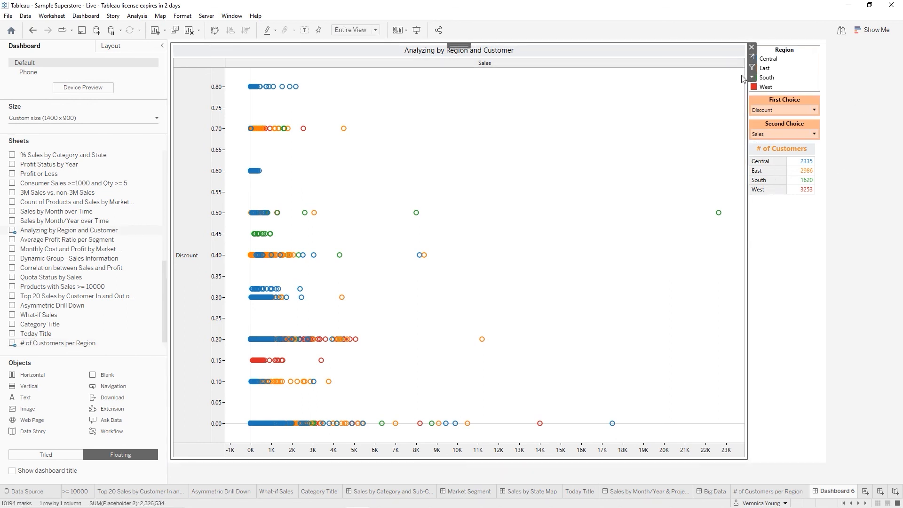
pyautogui.click(751, 69)
pyautogui.click(813, 220)
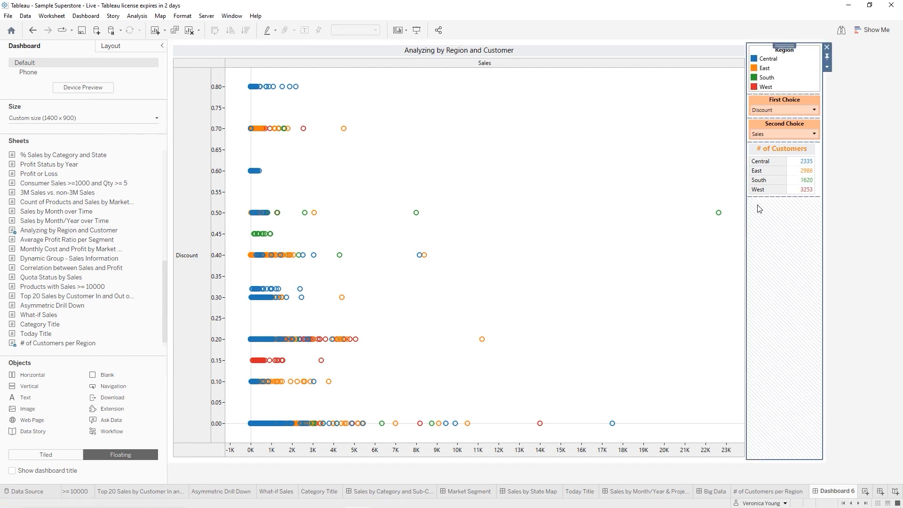
# Test the chart's filter action by selecting the South mark near 8K sales at 0.50 discount, and clear the selection.
pyautogui.click(718, 198)
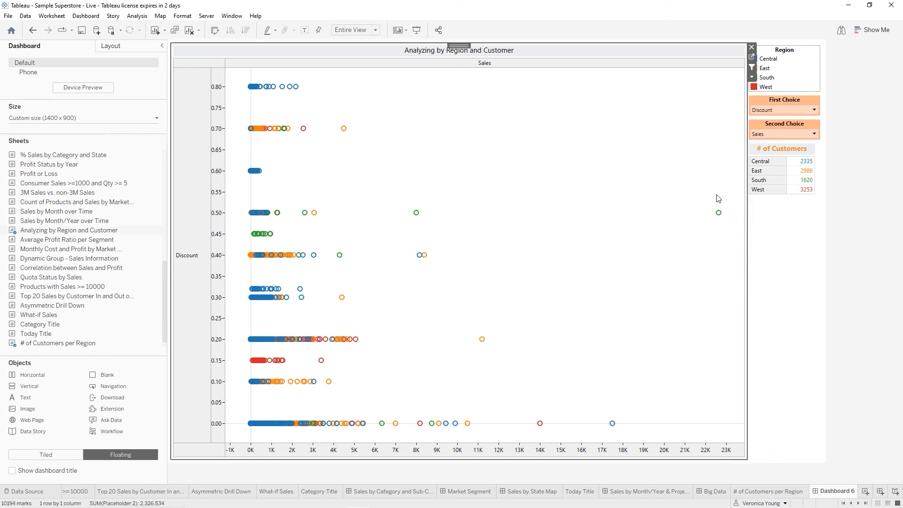
pyautogui.moveTo(295, 256)
pyautogui.moveTo(354, 137)
pyautogui.moveTo(416, 214)
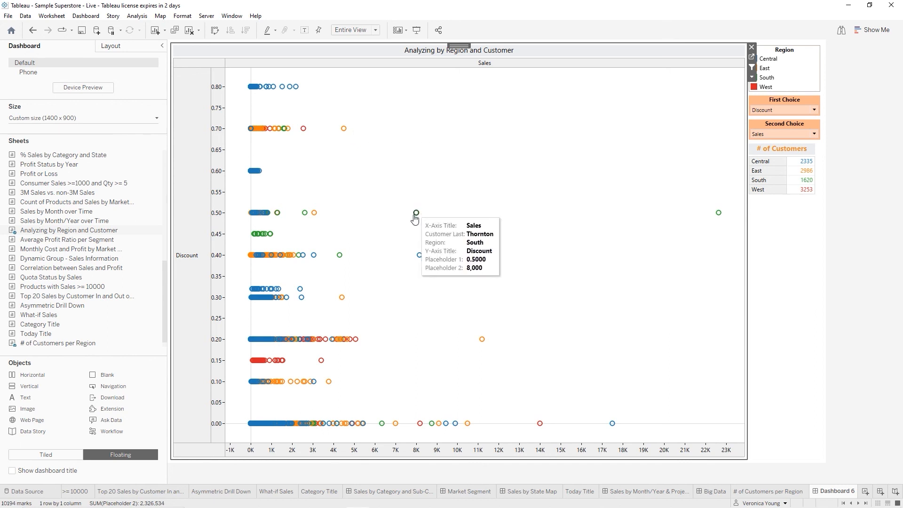
pyautogui.click(416, 213)
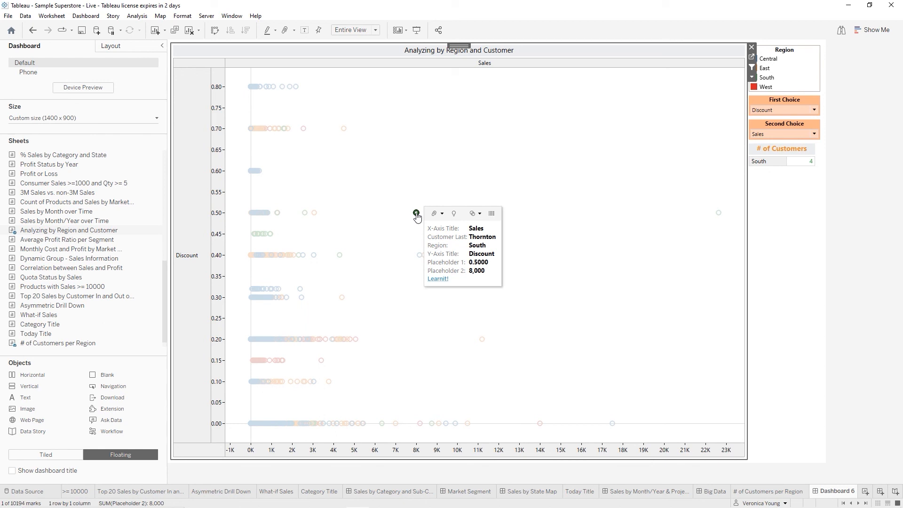
pyautogui.click(416, 213)
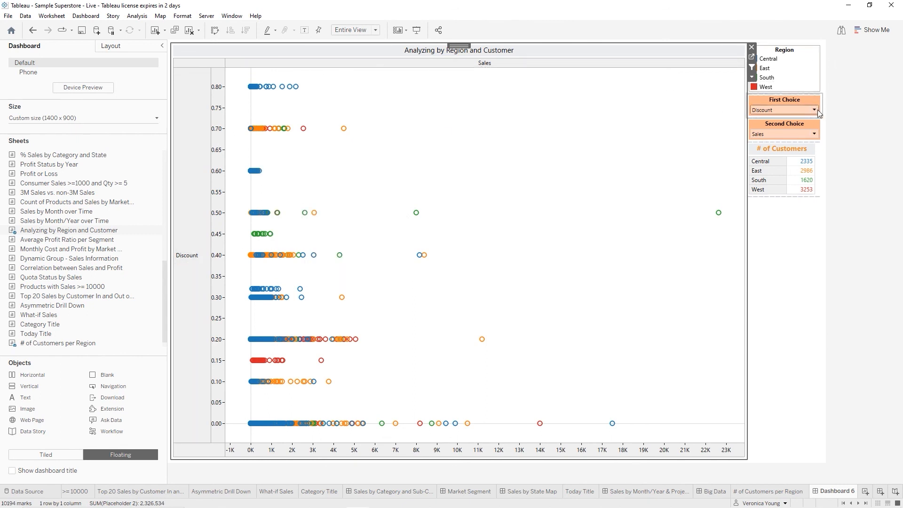
pyautogui.click(780, 225)
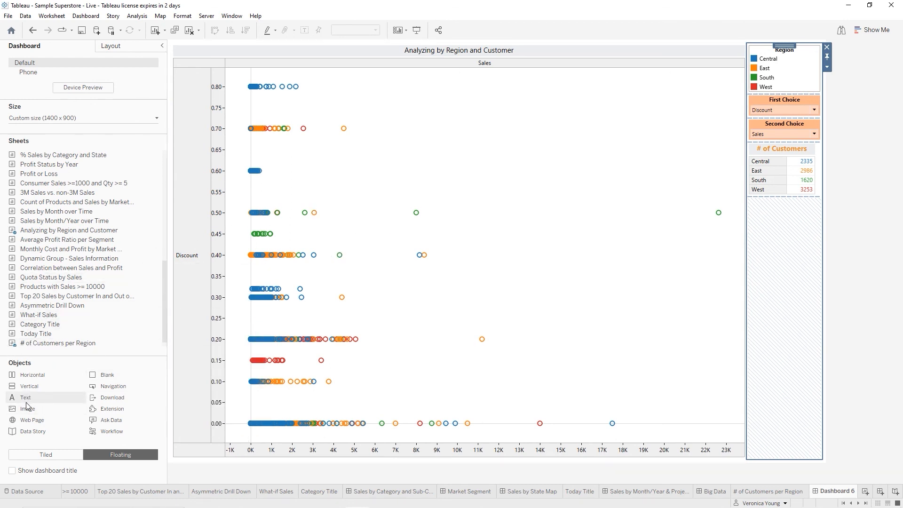
# Add a text object in left-aligned bold orange reading "Use the First and Second Choice dropdowns to change the Y-axis and X-axis accordingly.".
pyautogui.moveTo(26, 402); pyautogui.dragTo(754, 206)
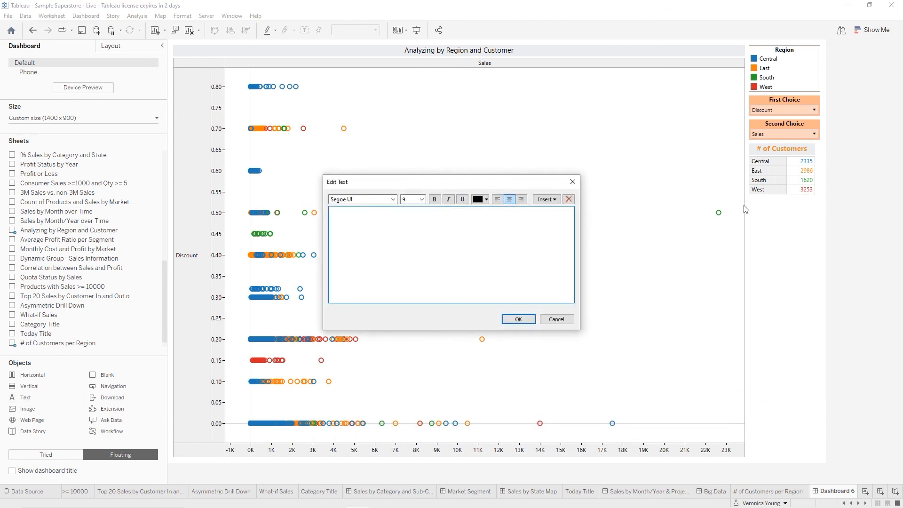
pyautogui.click(497, 200)
pyautogui.click(434, 201)
pyautogui.click(487, 199)
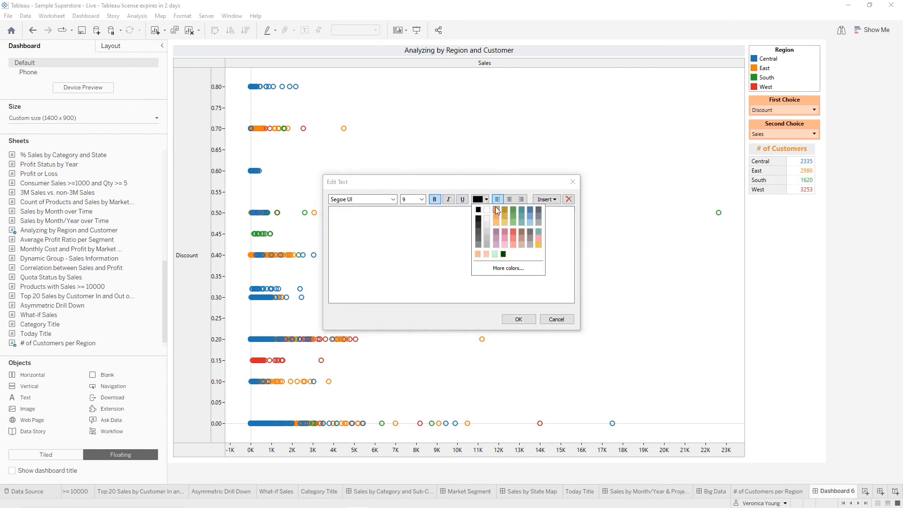
pyautogui.click(478, 215)
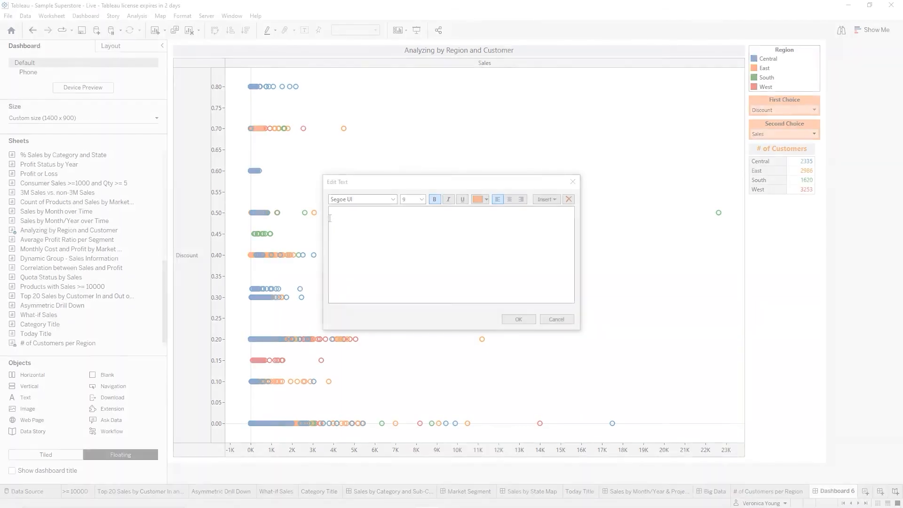
pyautogui.click(339, 215)
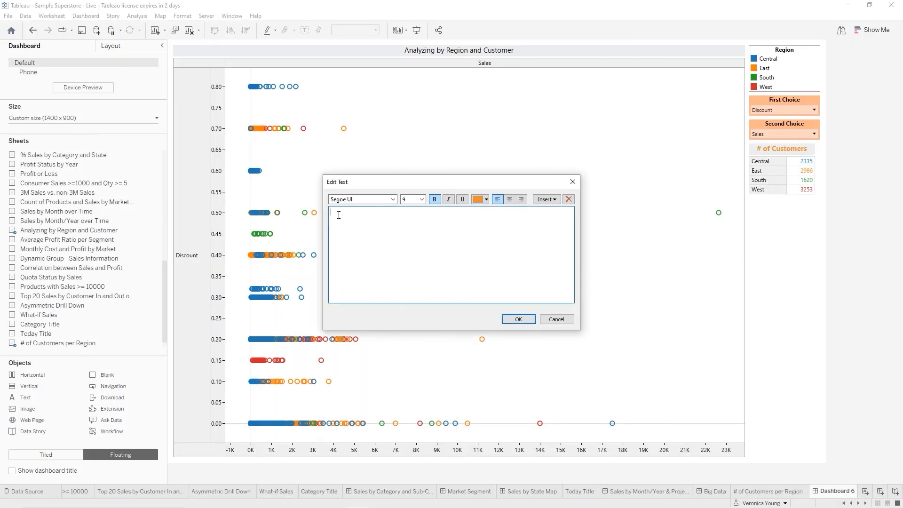
pyautogui.write('Use the First and Second Choice dropdowns to change the Y-')
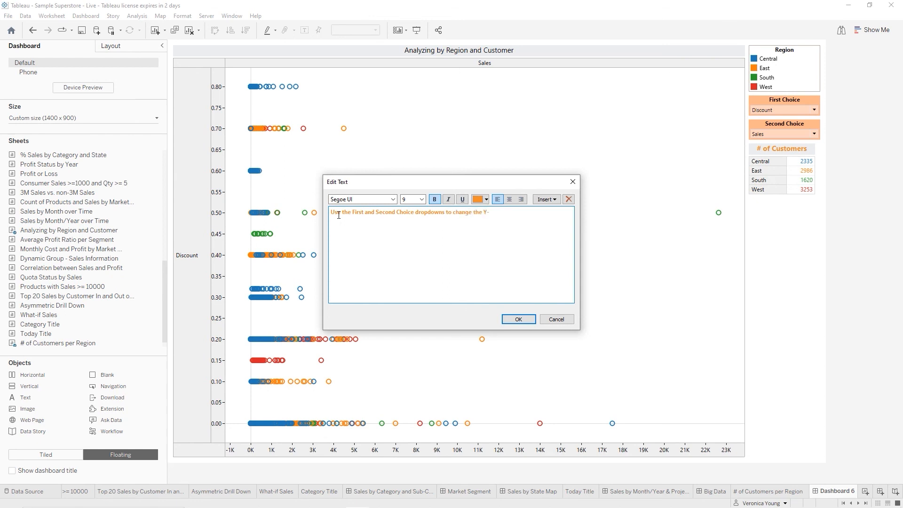
pyautogui.write('axis and X-axis accordingly.')
pyautogui.click(523, 318)
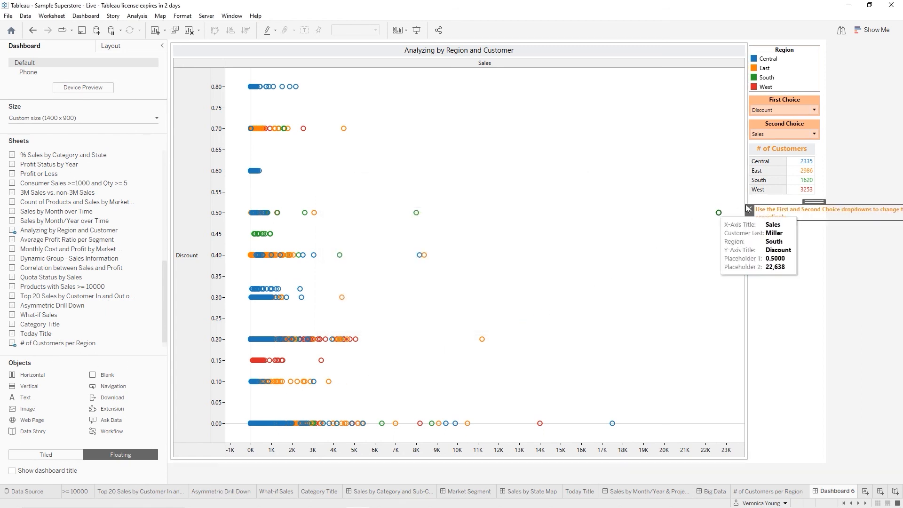
# Narrow and shorten the instruction text box and place it directly below the # of Customers table.
pyautogui.moveTo(833, 222); pyautogui.dragTo(758, 283)
pyautogui.moveTo(813, 202); pyautogui.dragTo(754, 266)
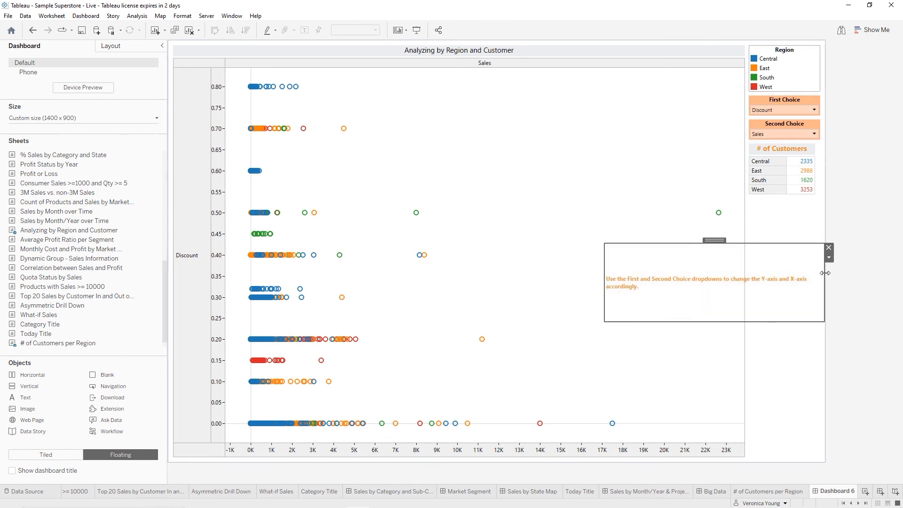
pyautogui.moveTo(825, 272); pyautogui.dragTo(683, 293)
pyautogui.moveTo(646, 240); pyautogui.dragTo(789, 193)
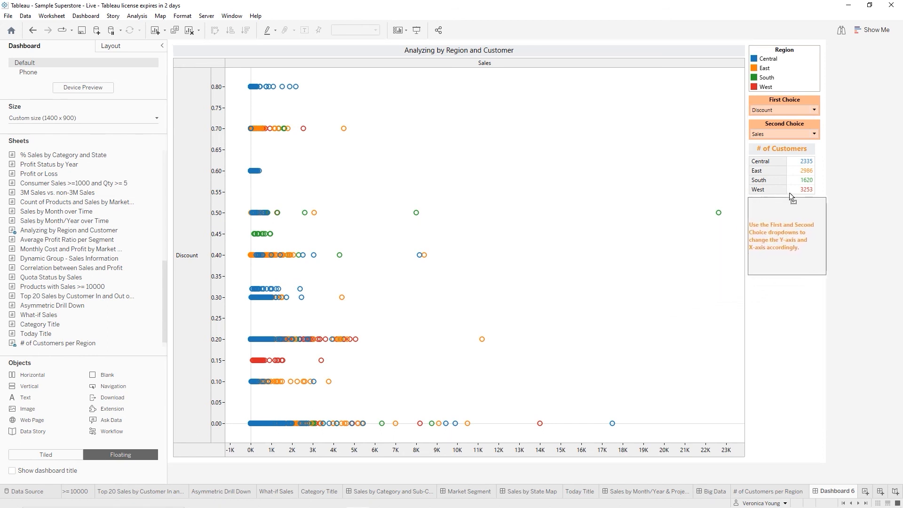
pyautogui.moveTo(799, 275); pyautogui.dragTo(791, 233)
pyautogui.click(780, 279)
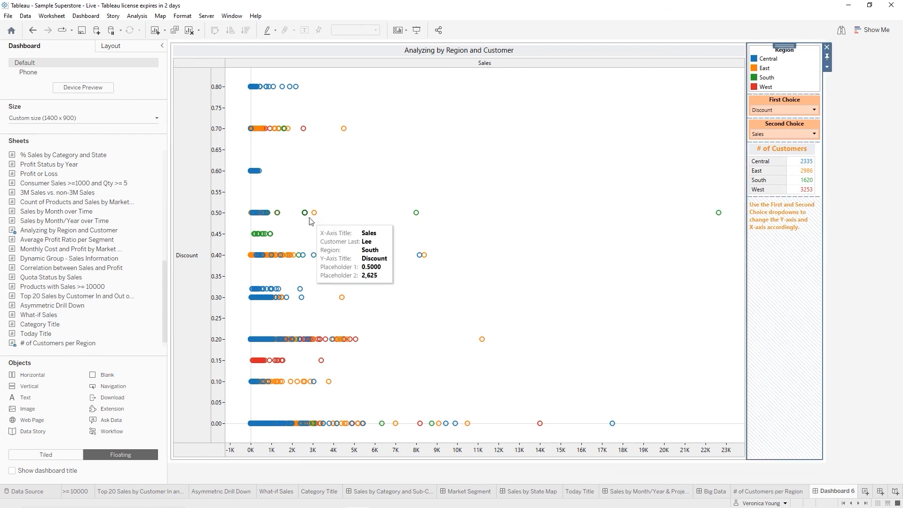
# Show the chart's caption and append the sentence "Your axes will update according to your choices.".
pyautogui.click(331, 158)
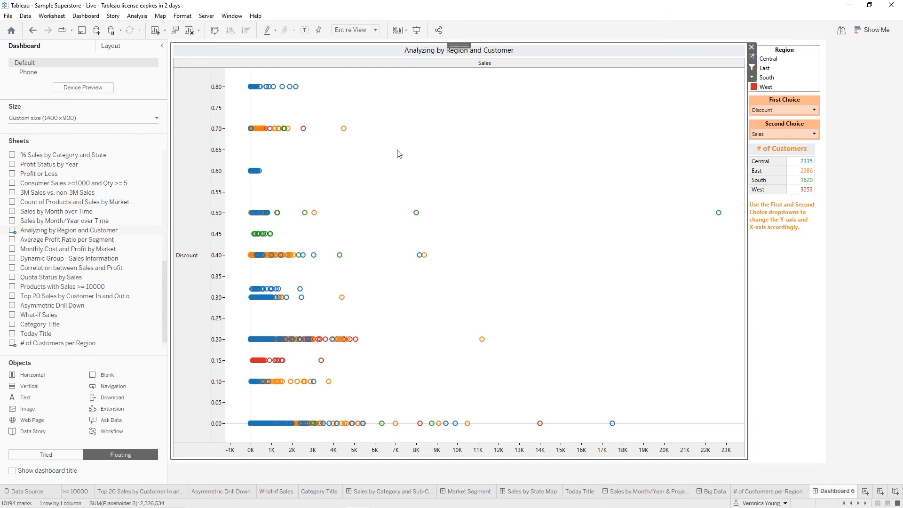
pyautogui.click(52, 16)
pyautogui.click(60, 112)
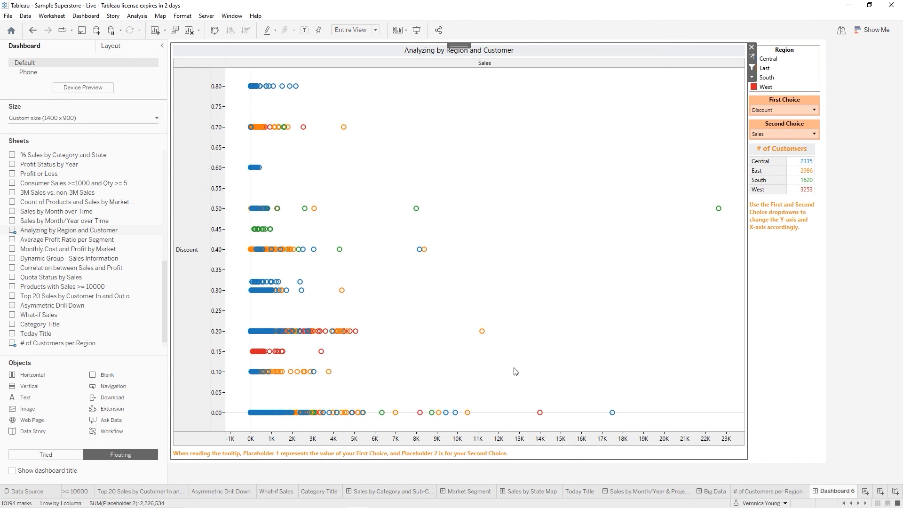
pyautogui.moveTo(483, 336)
pyautogui.doubleClick(516, 457)
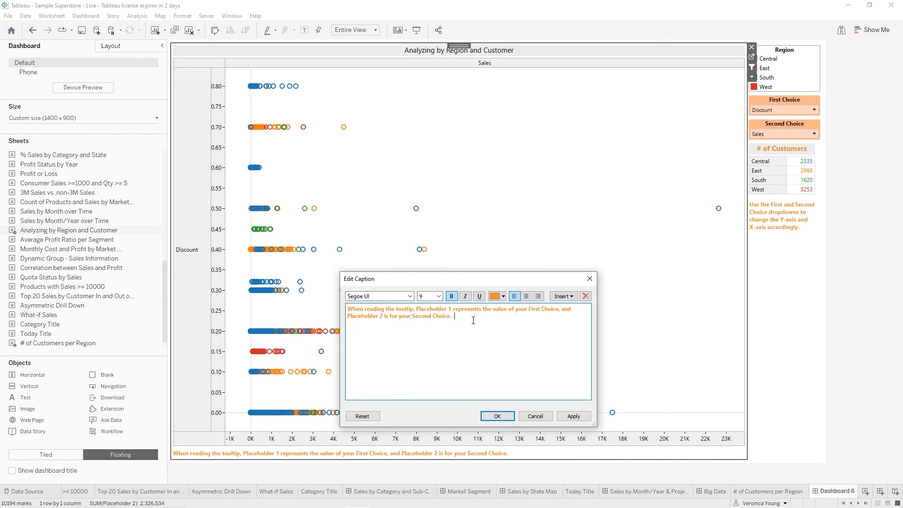
pyautogui.write('ur axes will update according to your choices.')
pyautogui.click(501, 418)
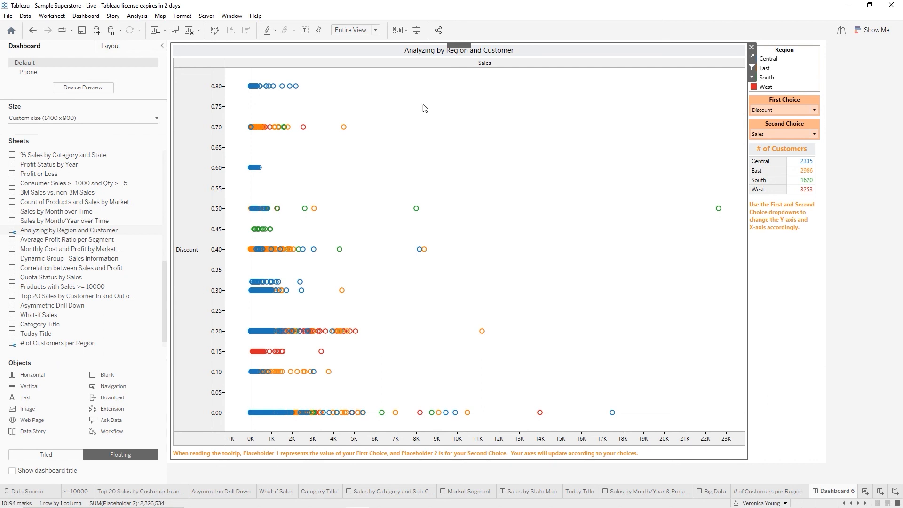
# Hide the Analyzing by Region and Customer chart's own title and show the dashboard title instead.
pyautogui.rightClick(486, 55)
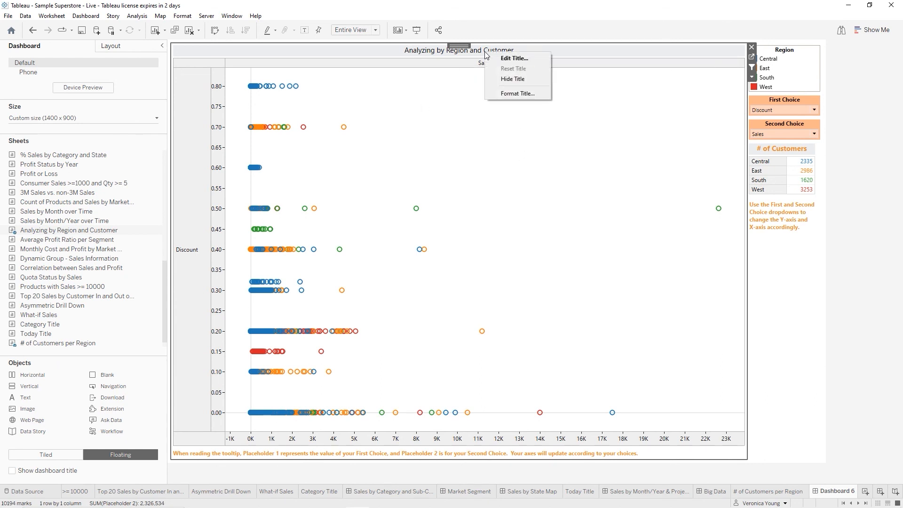
pyautogui.click(516, 81)
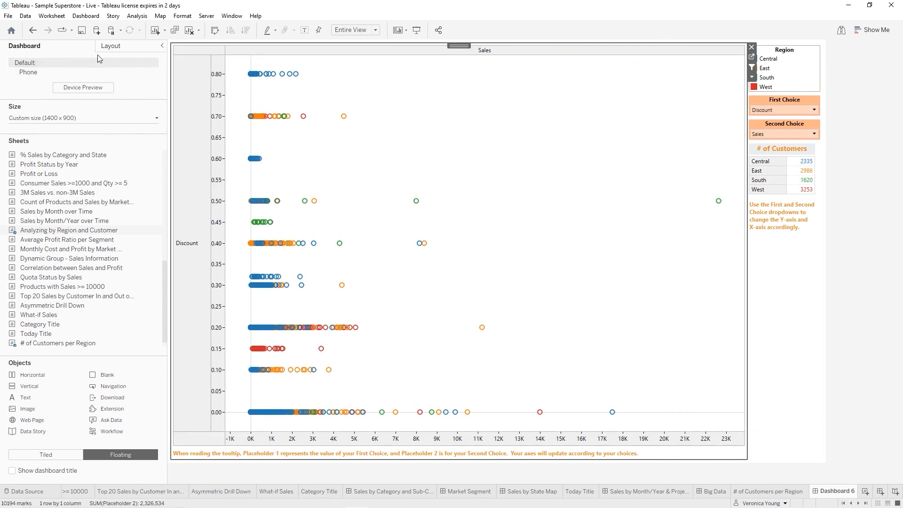
pyautogui.click(12, 471)
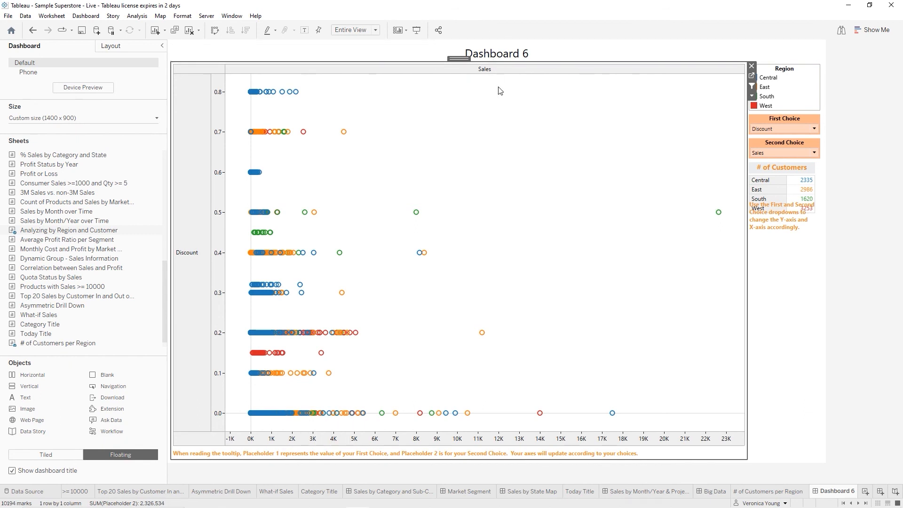
# Replace the sheet name placeholder in the dashboard title with the text "Analyzing by Region and Customer".
pyautogui.doubleClick(496, 57)
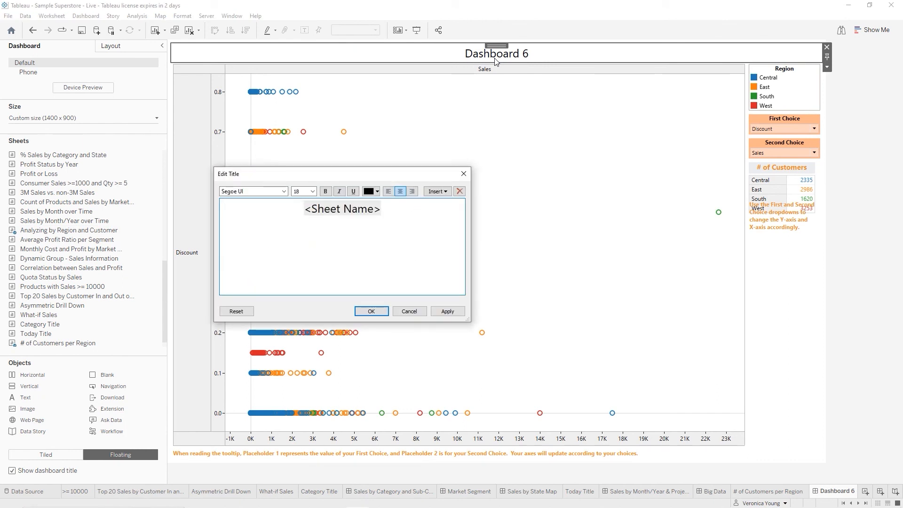
pyautogui.hotkey('shift', 'Right')
pyautogui.hotkey('shift', 'Right')
pyautogui.hotkey('shift', 'Right')
pyautogui.hotkey('shift', 'Right')
pyautogui.hotkey('shift', 'Right')
pyautogui.hotkey('shift', 'Right')
pyautogui.hotkey('shift', 'Right')
pyautogui.hotkey('shift', 'Right')
pyautogui.hotkey('shift', 'Right')
pyautogui.hotkey('shift', 'Right')
pyautogui.hotkey('shift', 'Right')
pyautogui.hotkey('shift', 'Right')
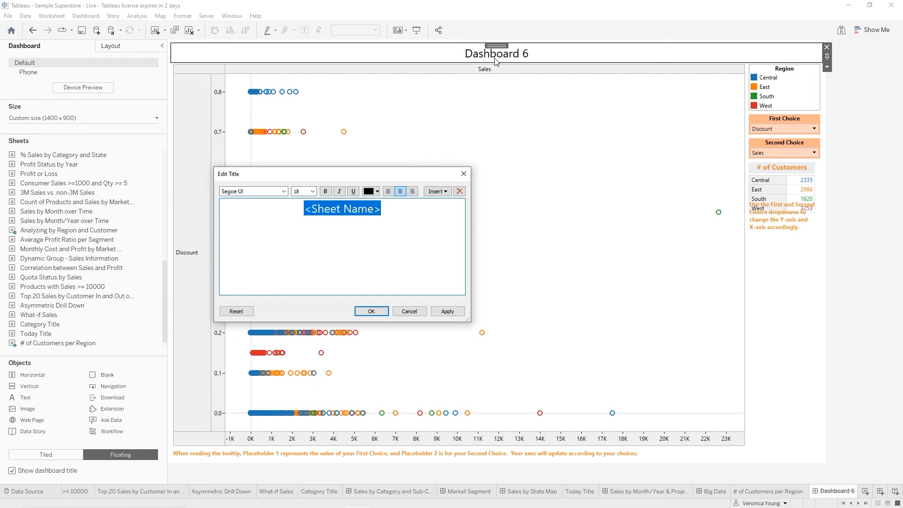
pyautogui.press('Delete')
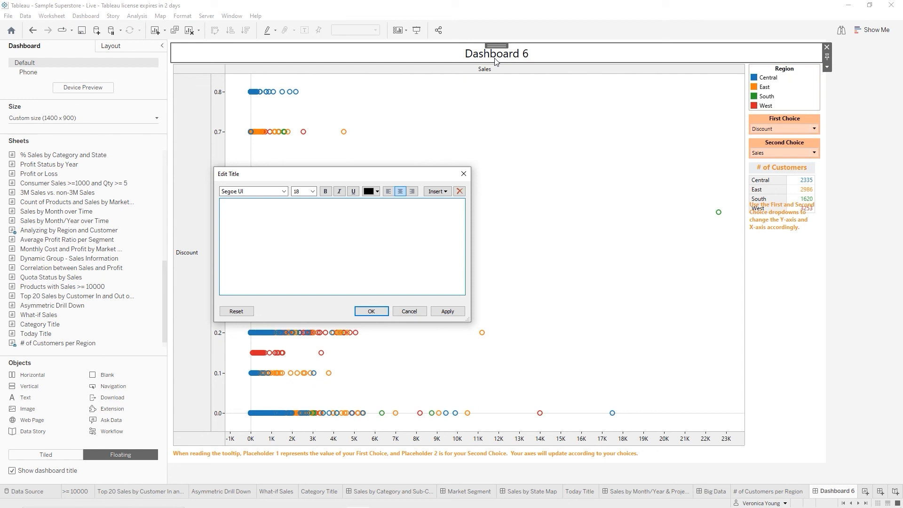
pyautogui.write('Analyzing by Re')
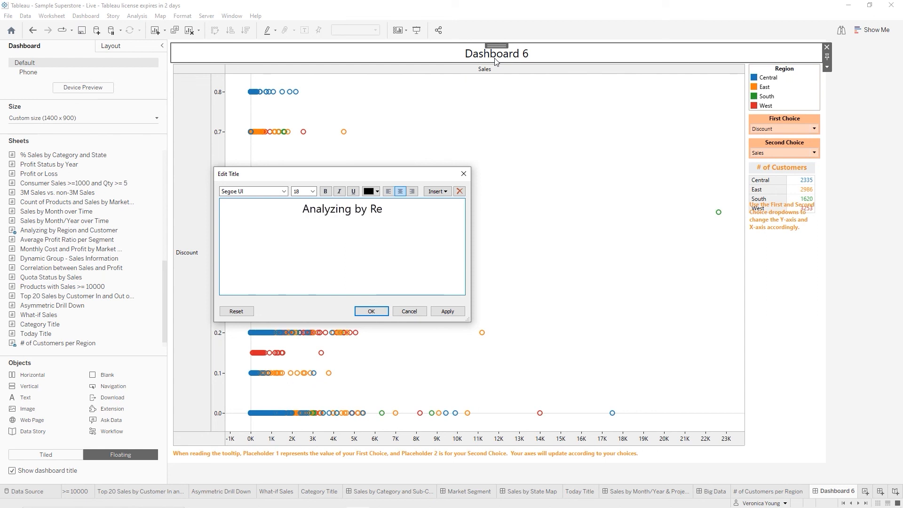
pyautogui.write('gion and C')
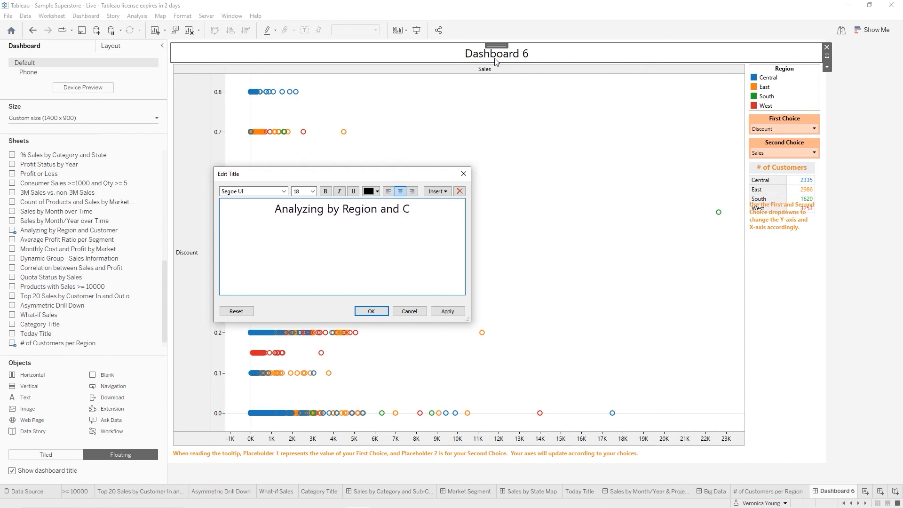
pyautogui.write('ustomer')
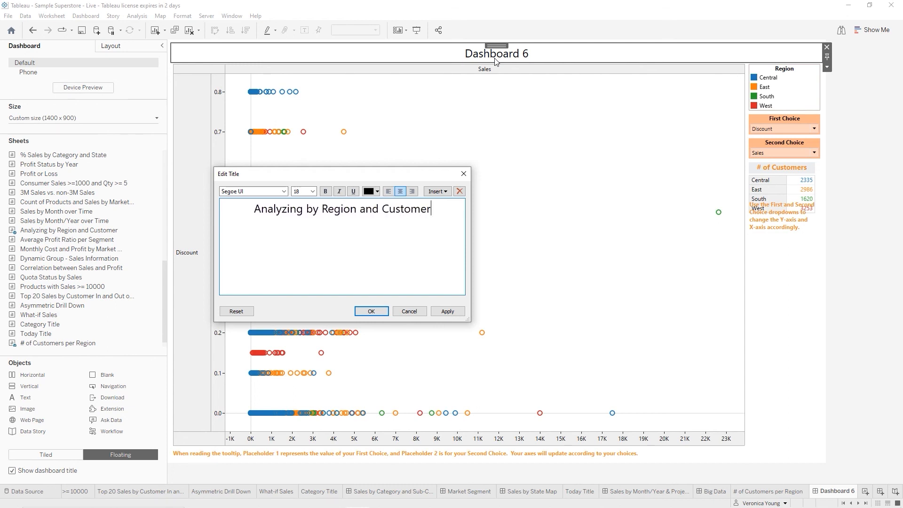
# Format the entire dashboard title text as bold orange and apply the title changes.
pyautogui.hotkey('ctrl', 'shift', 'Left')
pyautogui.hotkey('ctrl', 'shift', 'Left')
pyautogui.hotkey('ctrl', 'shift', 'Left')
pyautogui.hotkey('ctrl', 'shift', 'Left')
pyautogui.hotkey('ctrl', 'shift', 'Left')
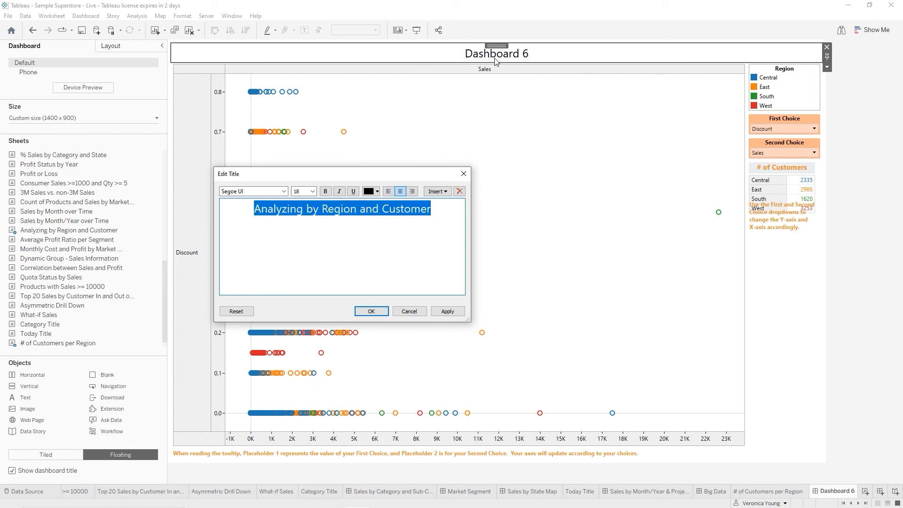
pyautogui.hotkey('ctrl', 'b')
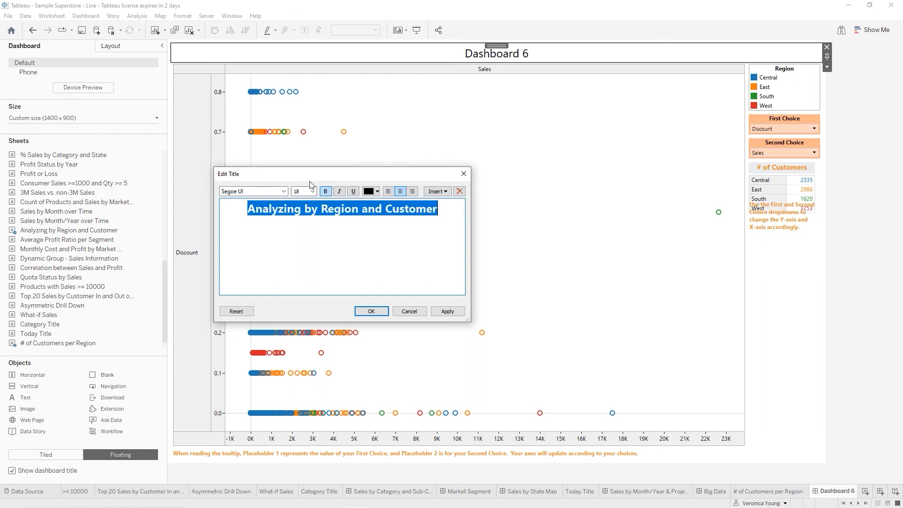
pyautogui.click(377, 191)
pyautogui.click(387, 201)
pyautogui.click(448, 312)
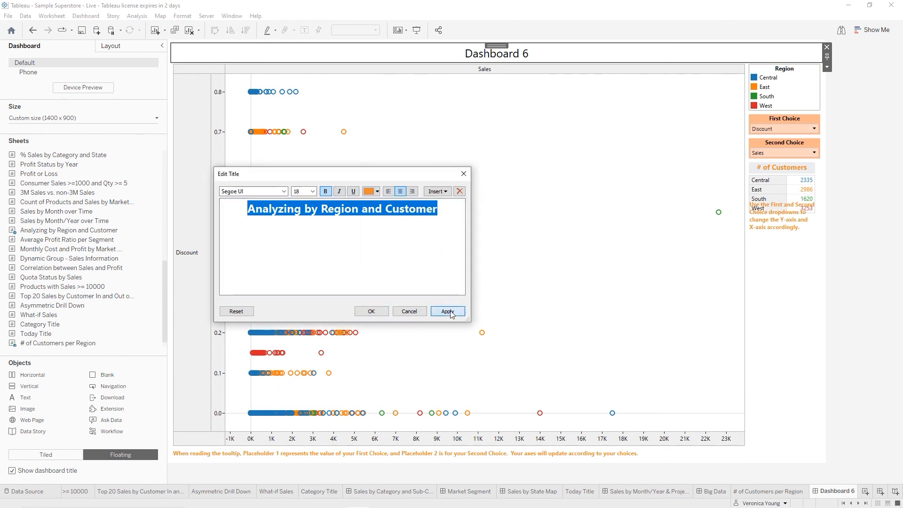
pyautogui.click(371, 311)
# Open the name of the Dashboard 6 sheet for editing.
pyautogui.moveTo(833, 490)
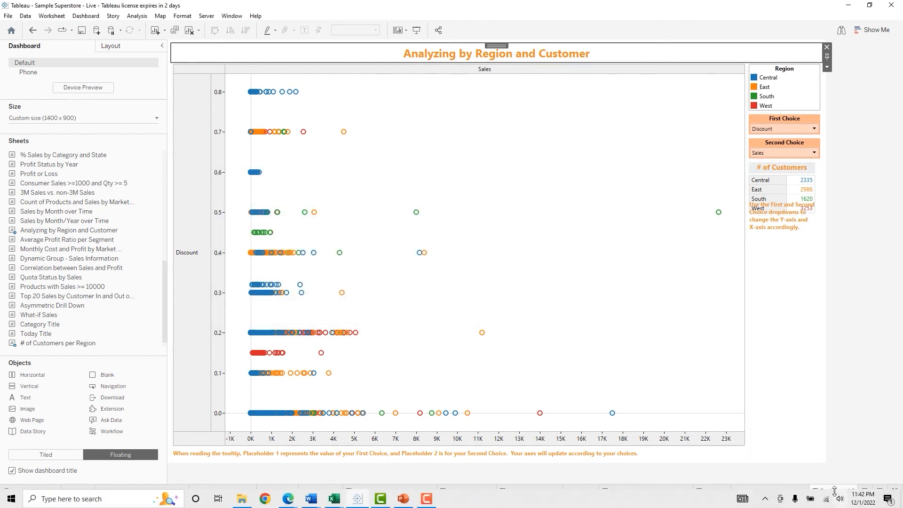
pyautogui.doubleClick(827, 493)
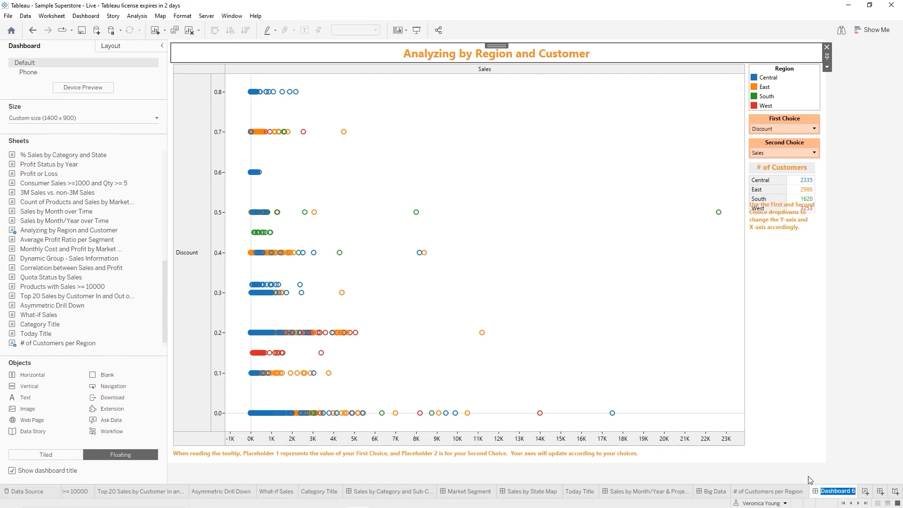